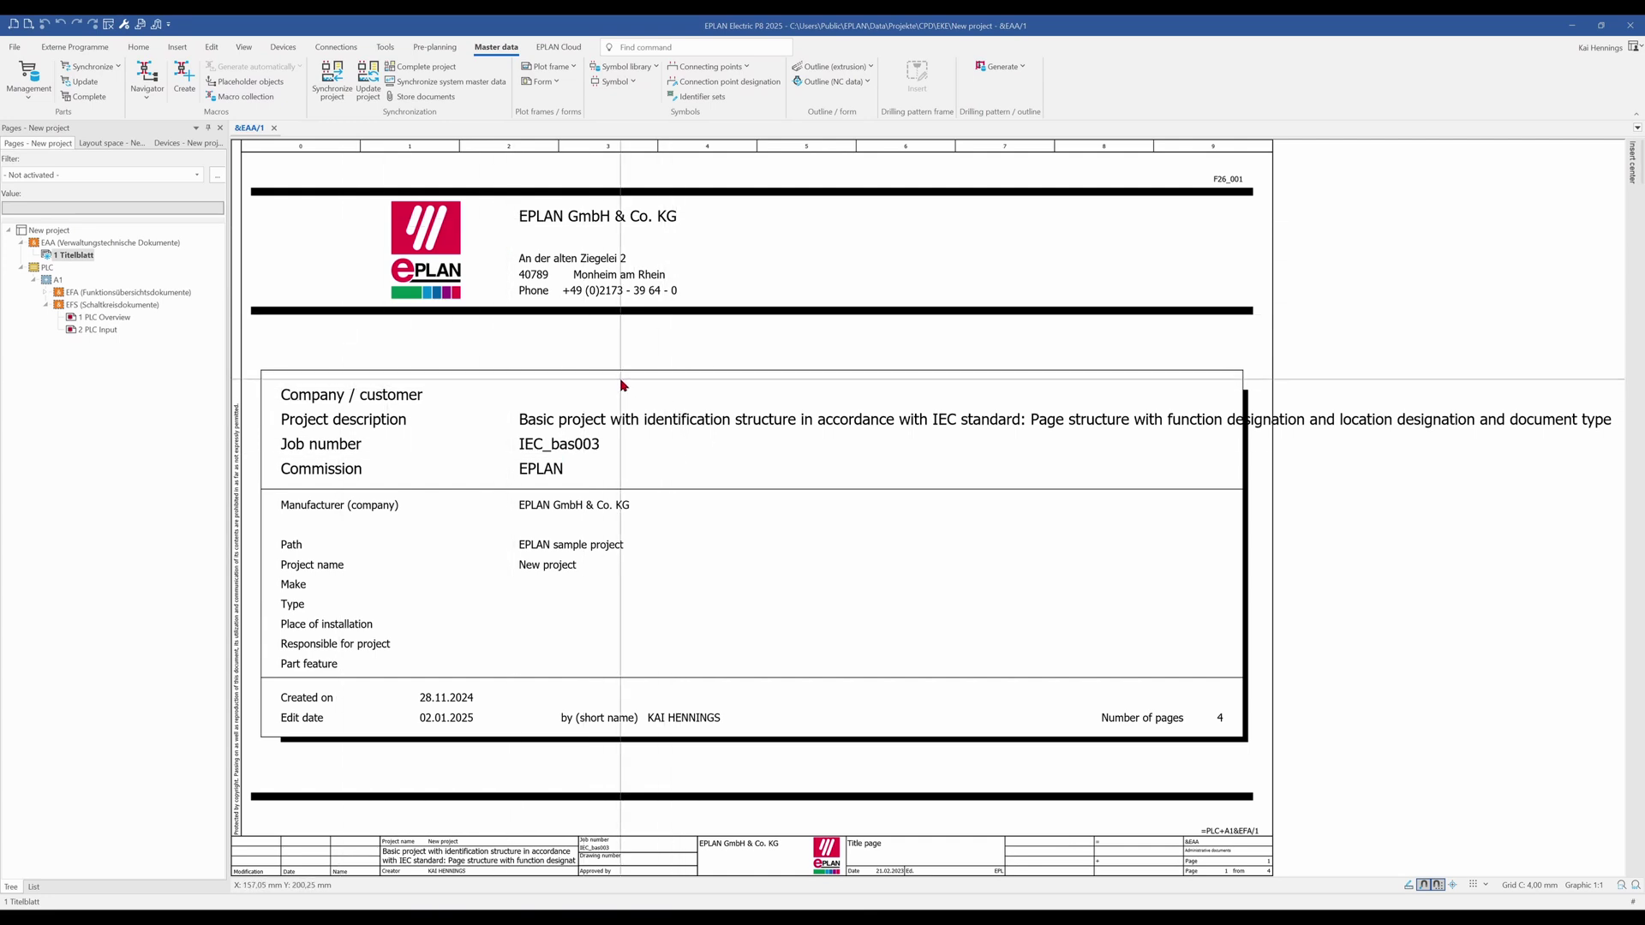
Inspect the Titelblatt title page's properties, close them unchanged, and reposition the page in view.
left_click(61, 257)
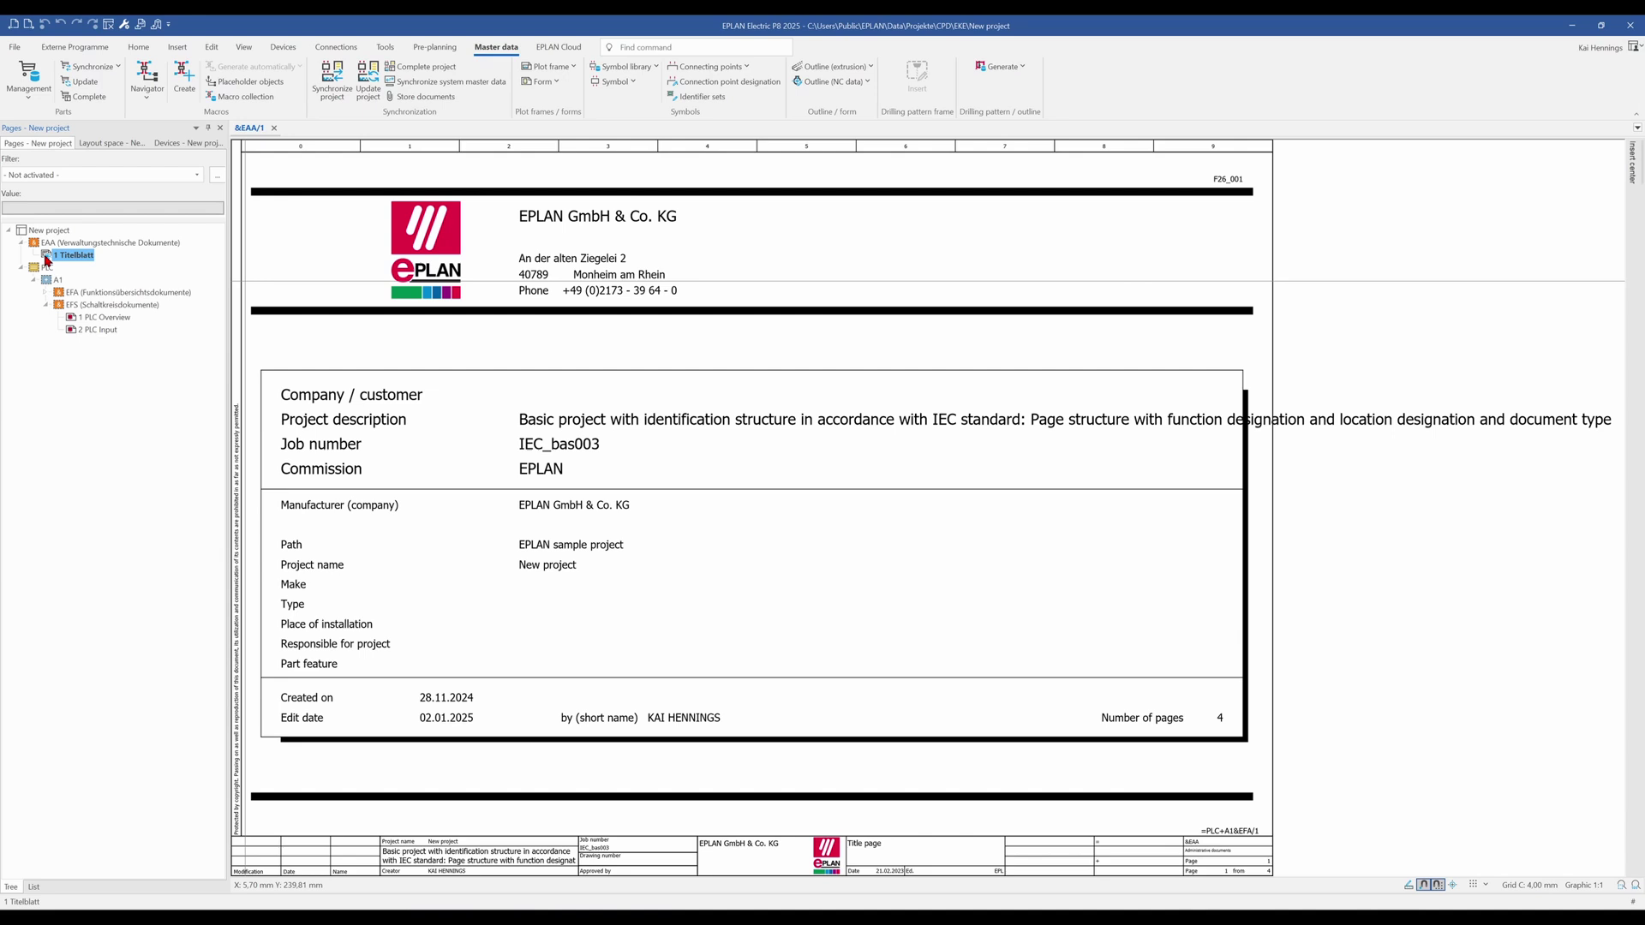
right_click(47, 260)
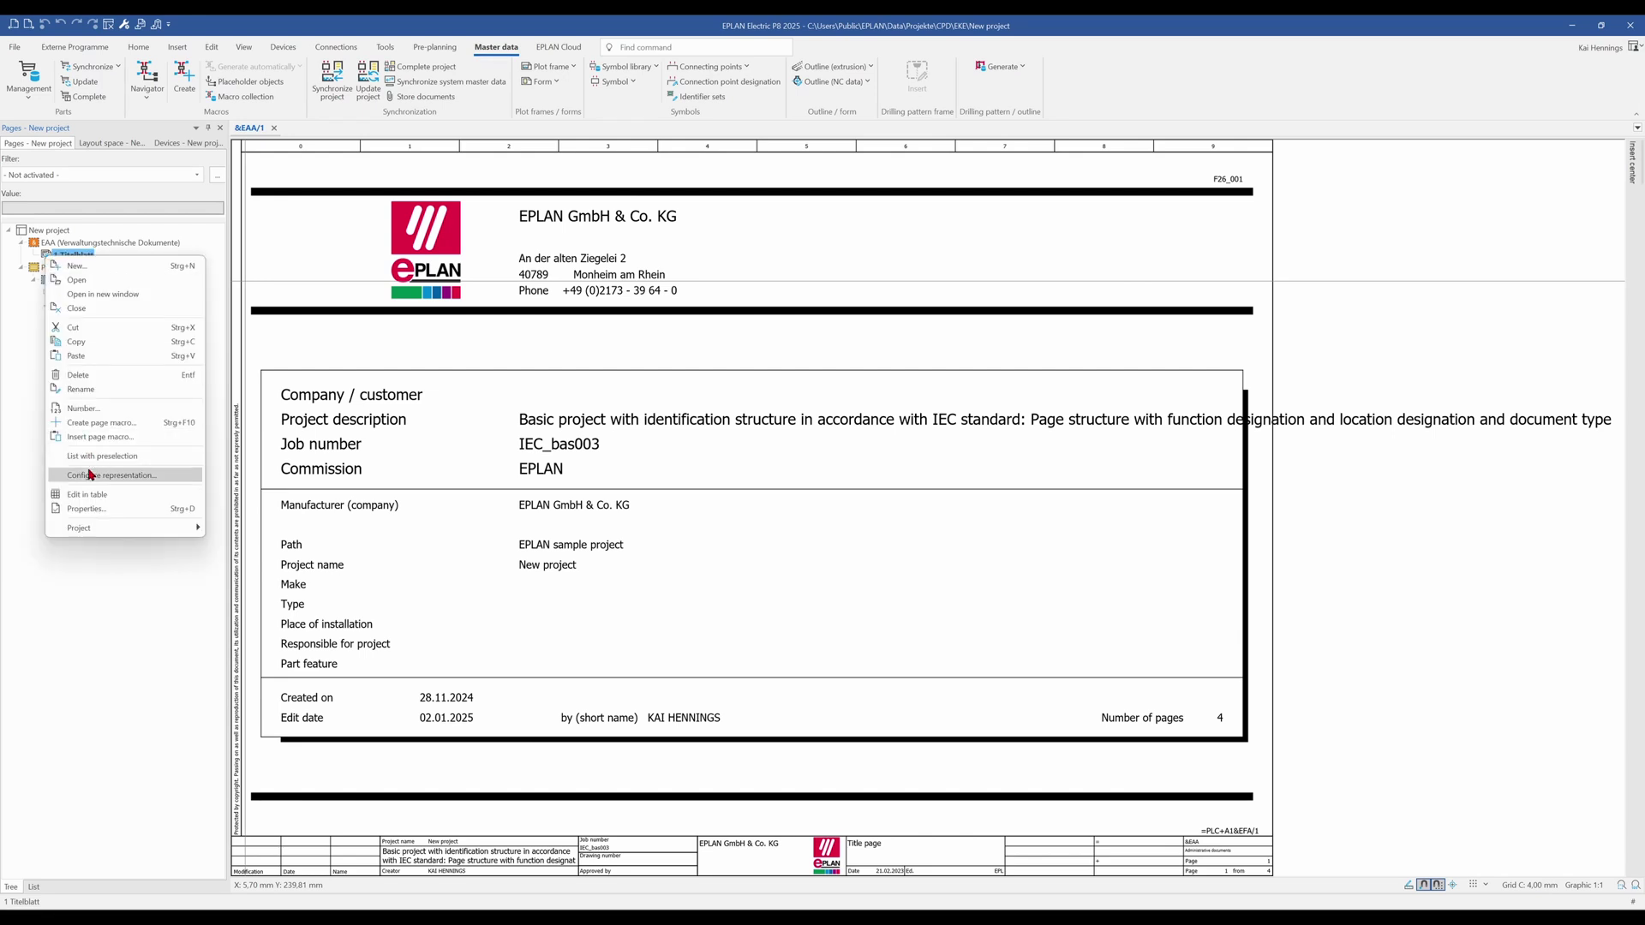
left_click(91, 511)
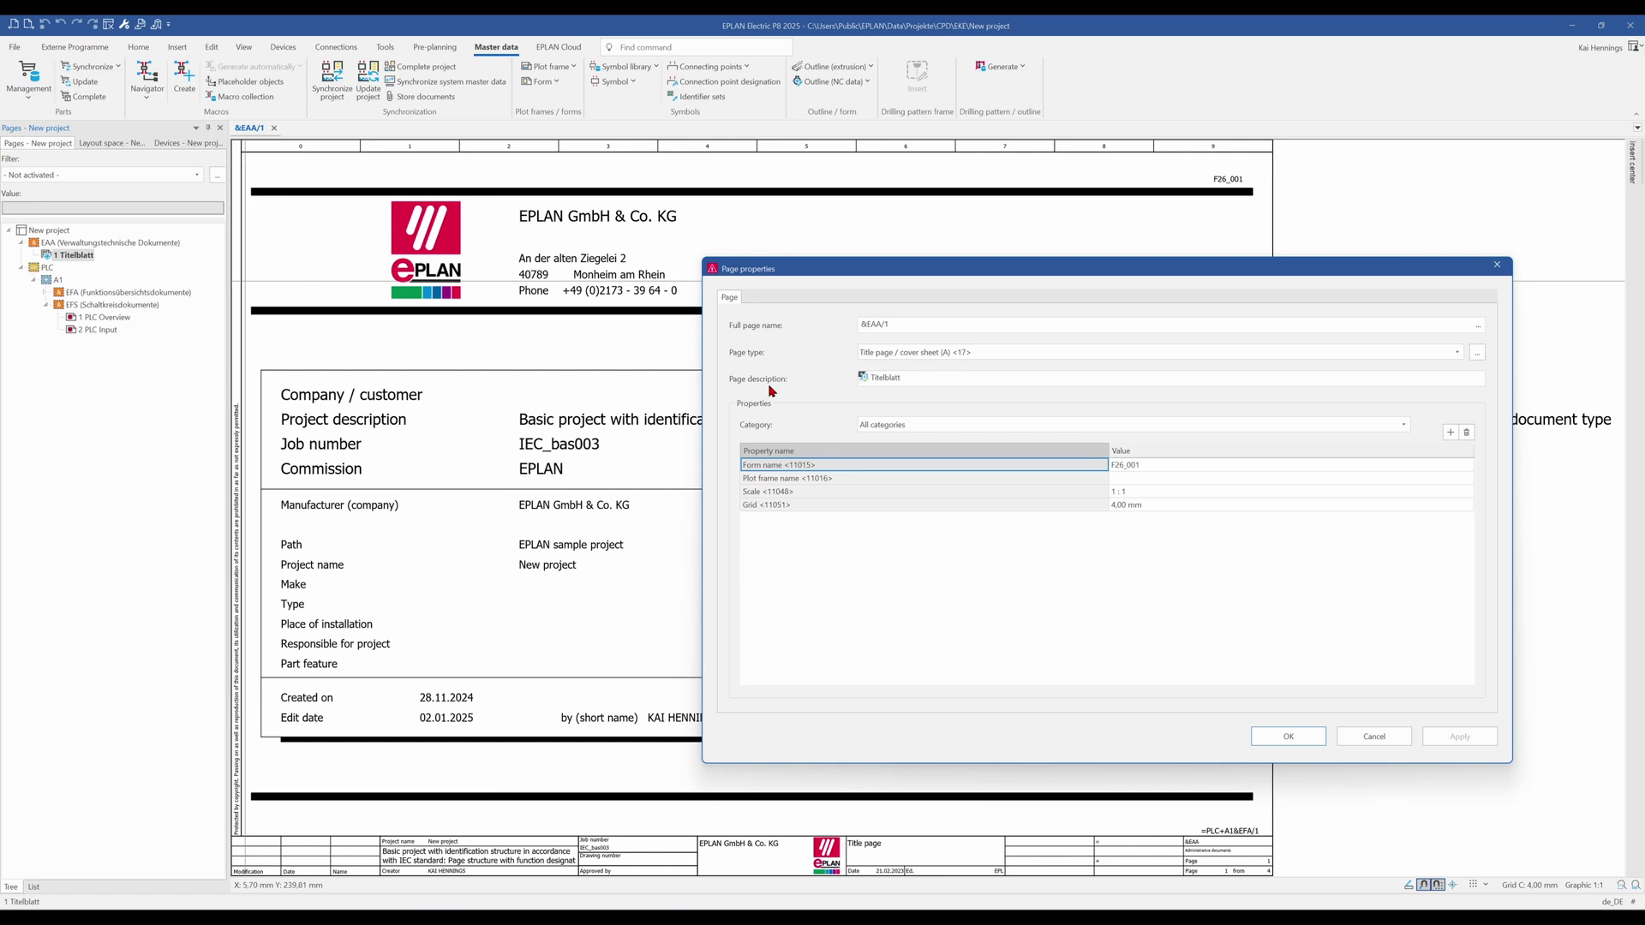
left_click(1372, 735)
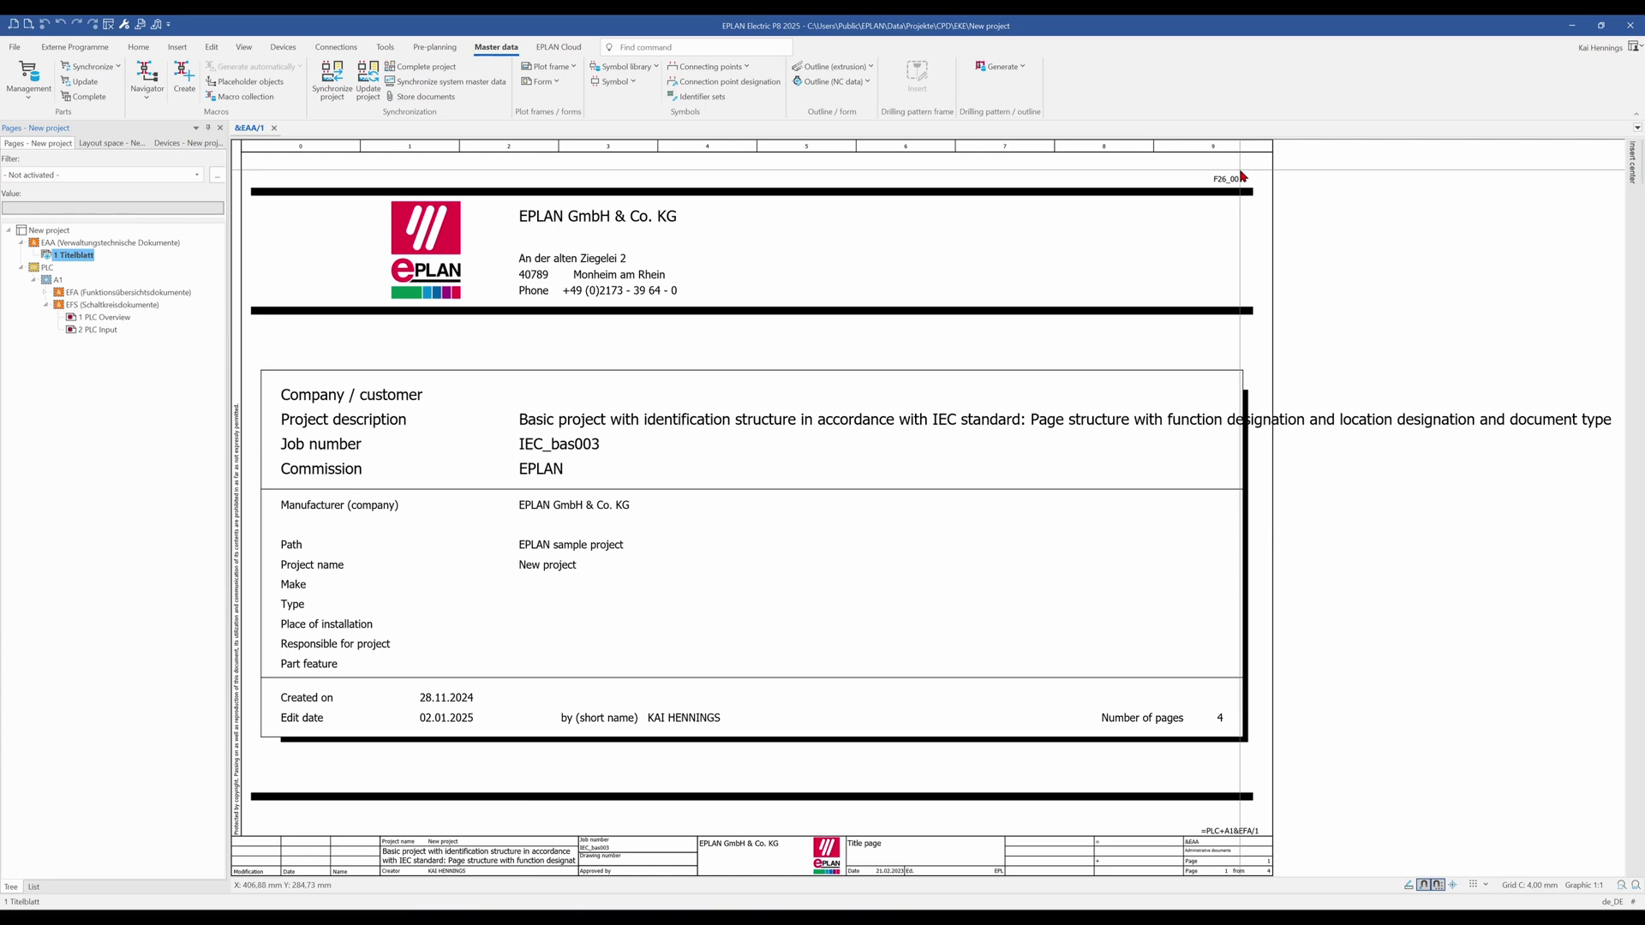
scroll(1225, 193, "up", 5)
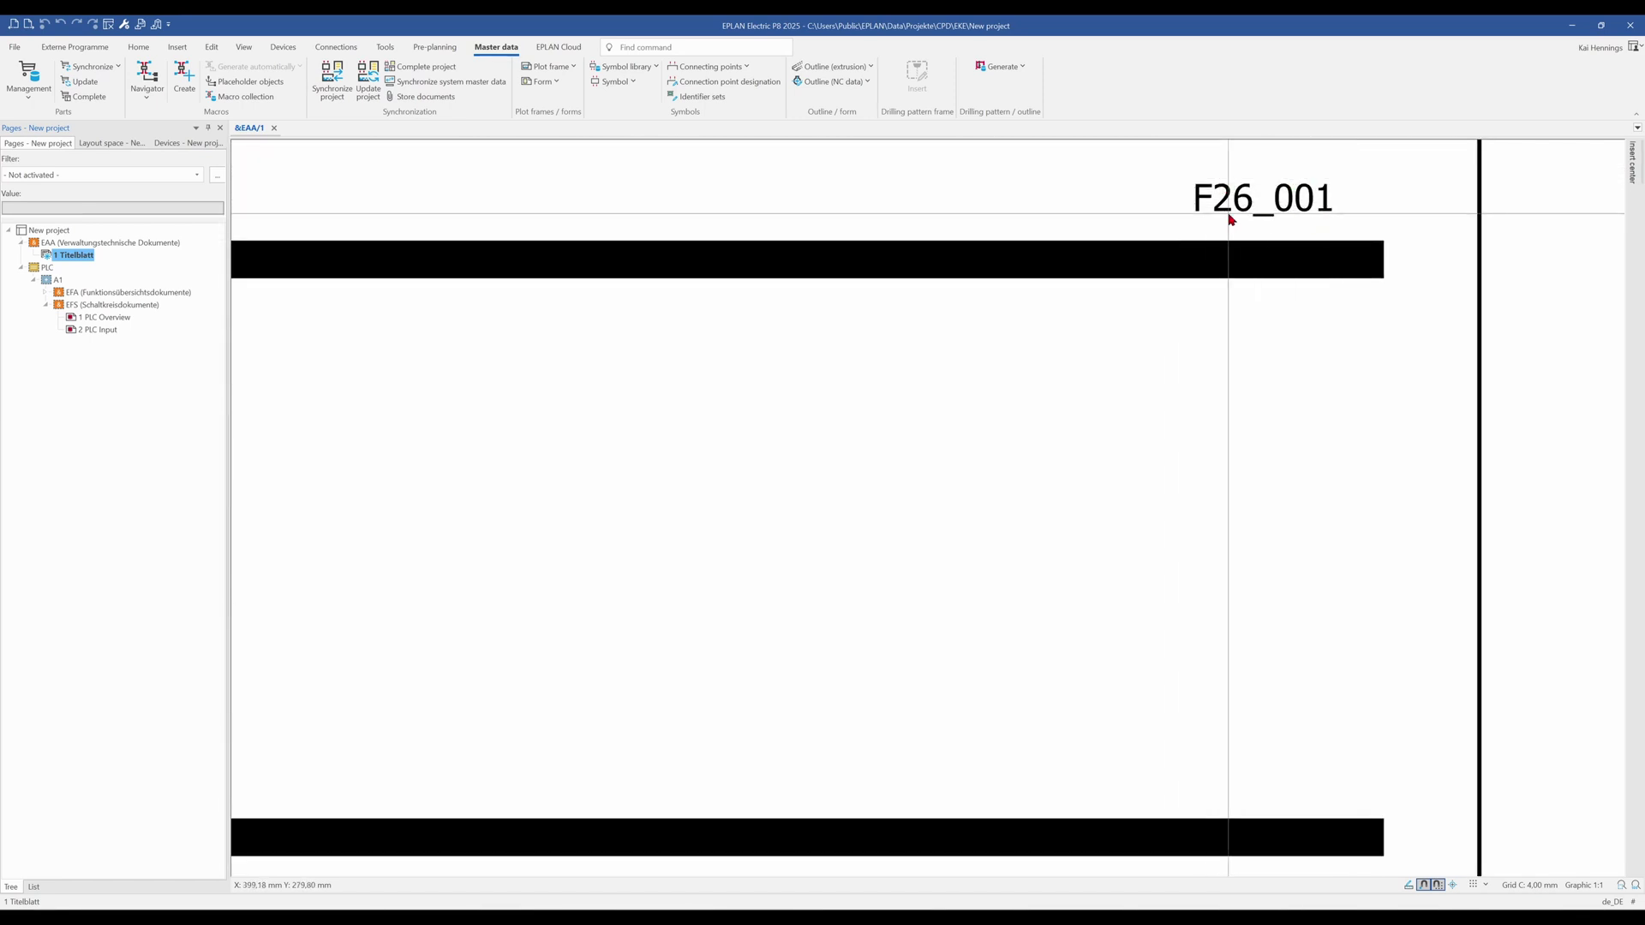
scroll(1230, 214, "down", 2)
scroll(1230, 219, "down", 4)
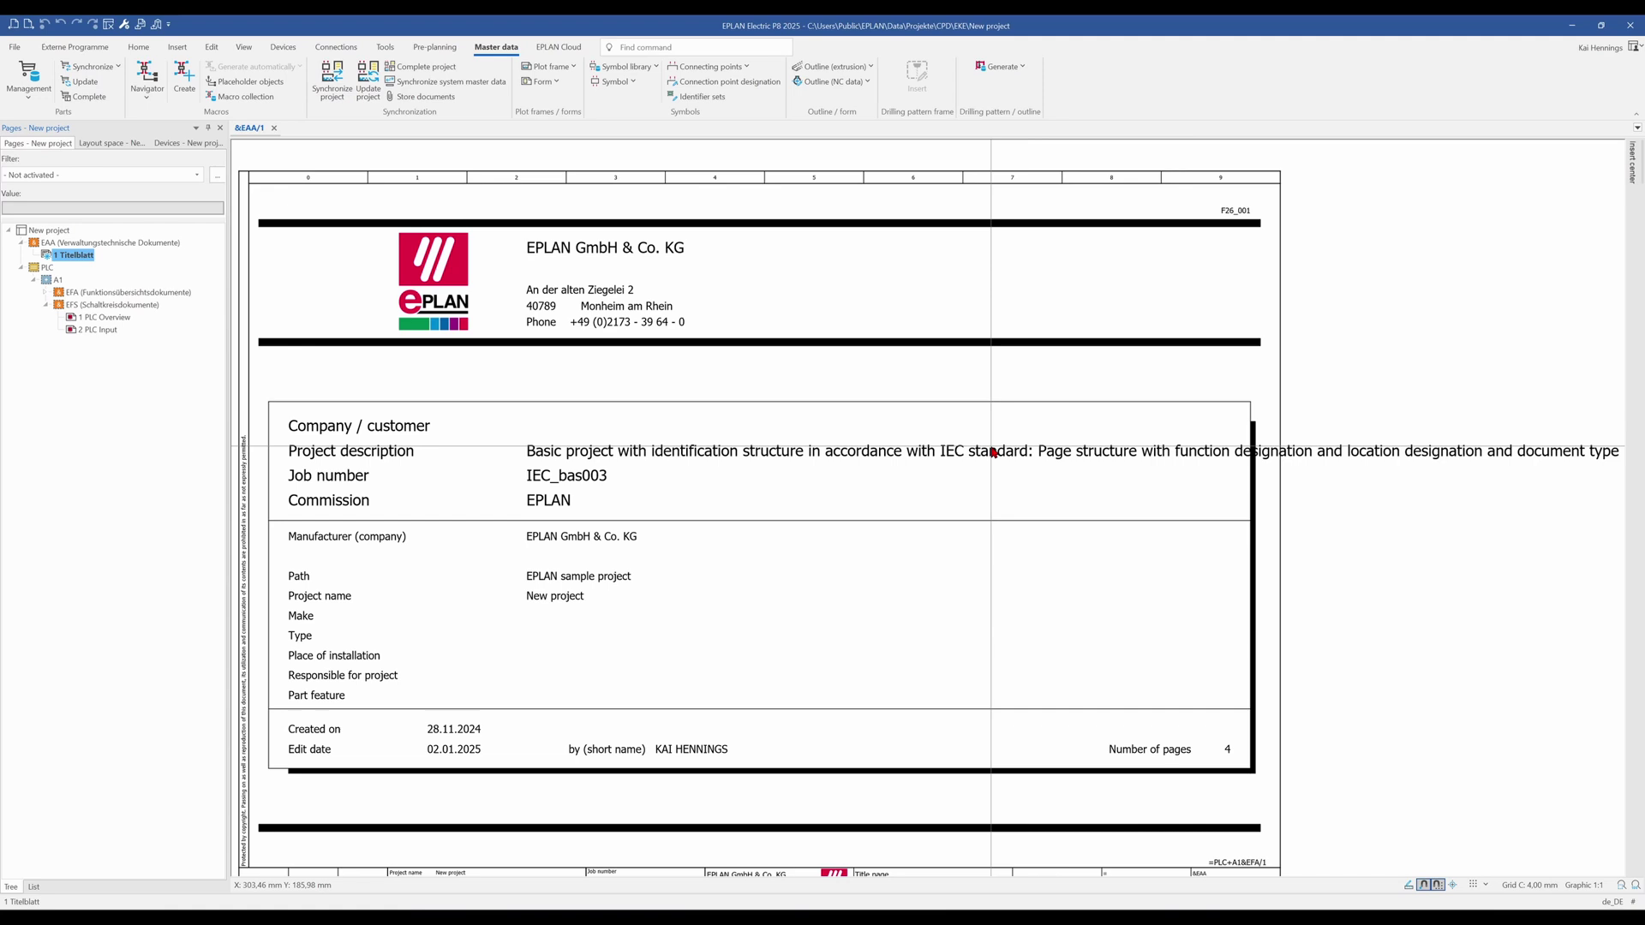
middle_click_drag(810, 533, 873, 490)
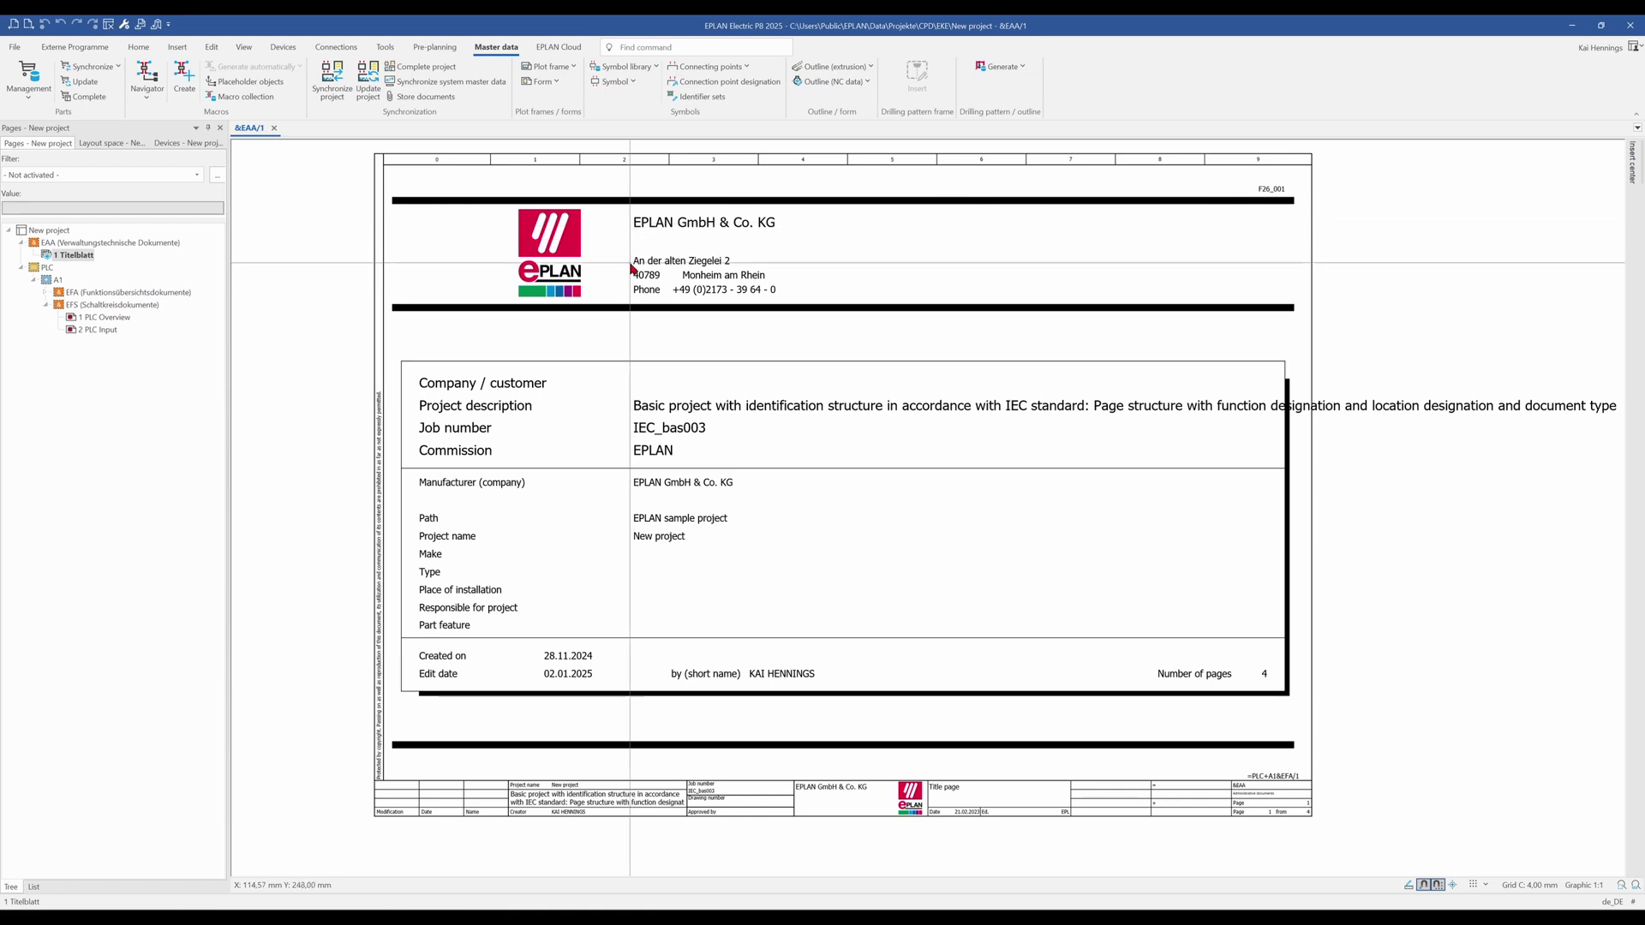
Browse the Form dropdown's New, Open, Close and Copy commands, then reopen the list.
left_click(558, 83)
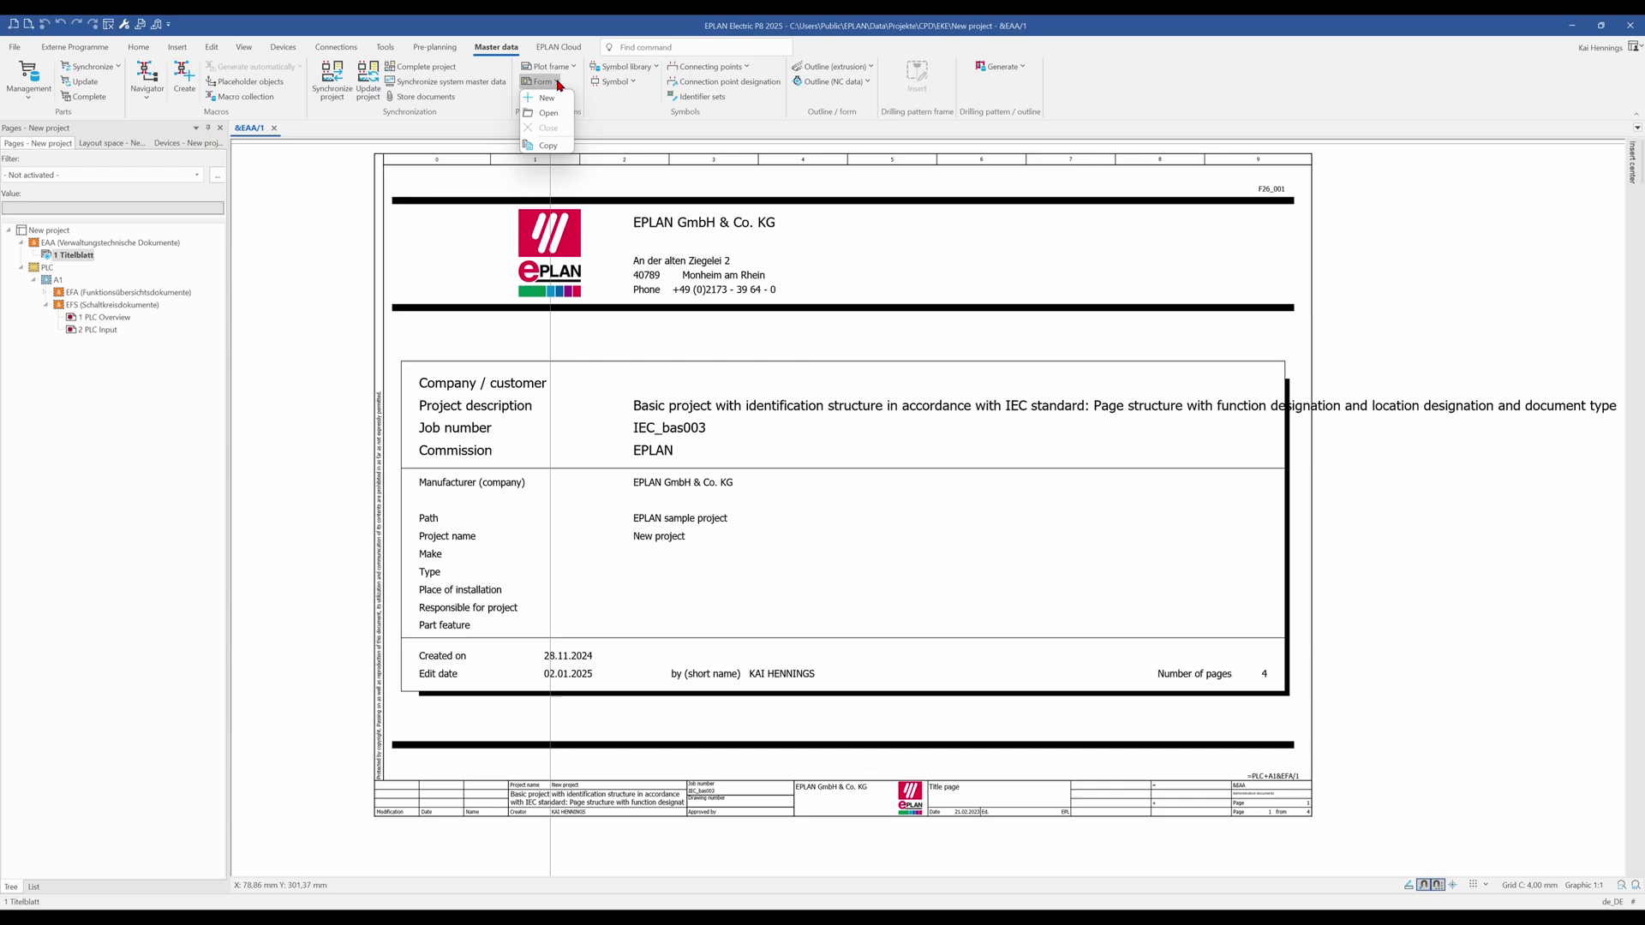
mouse_move(549, 103)
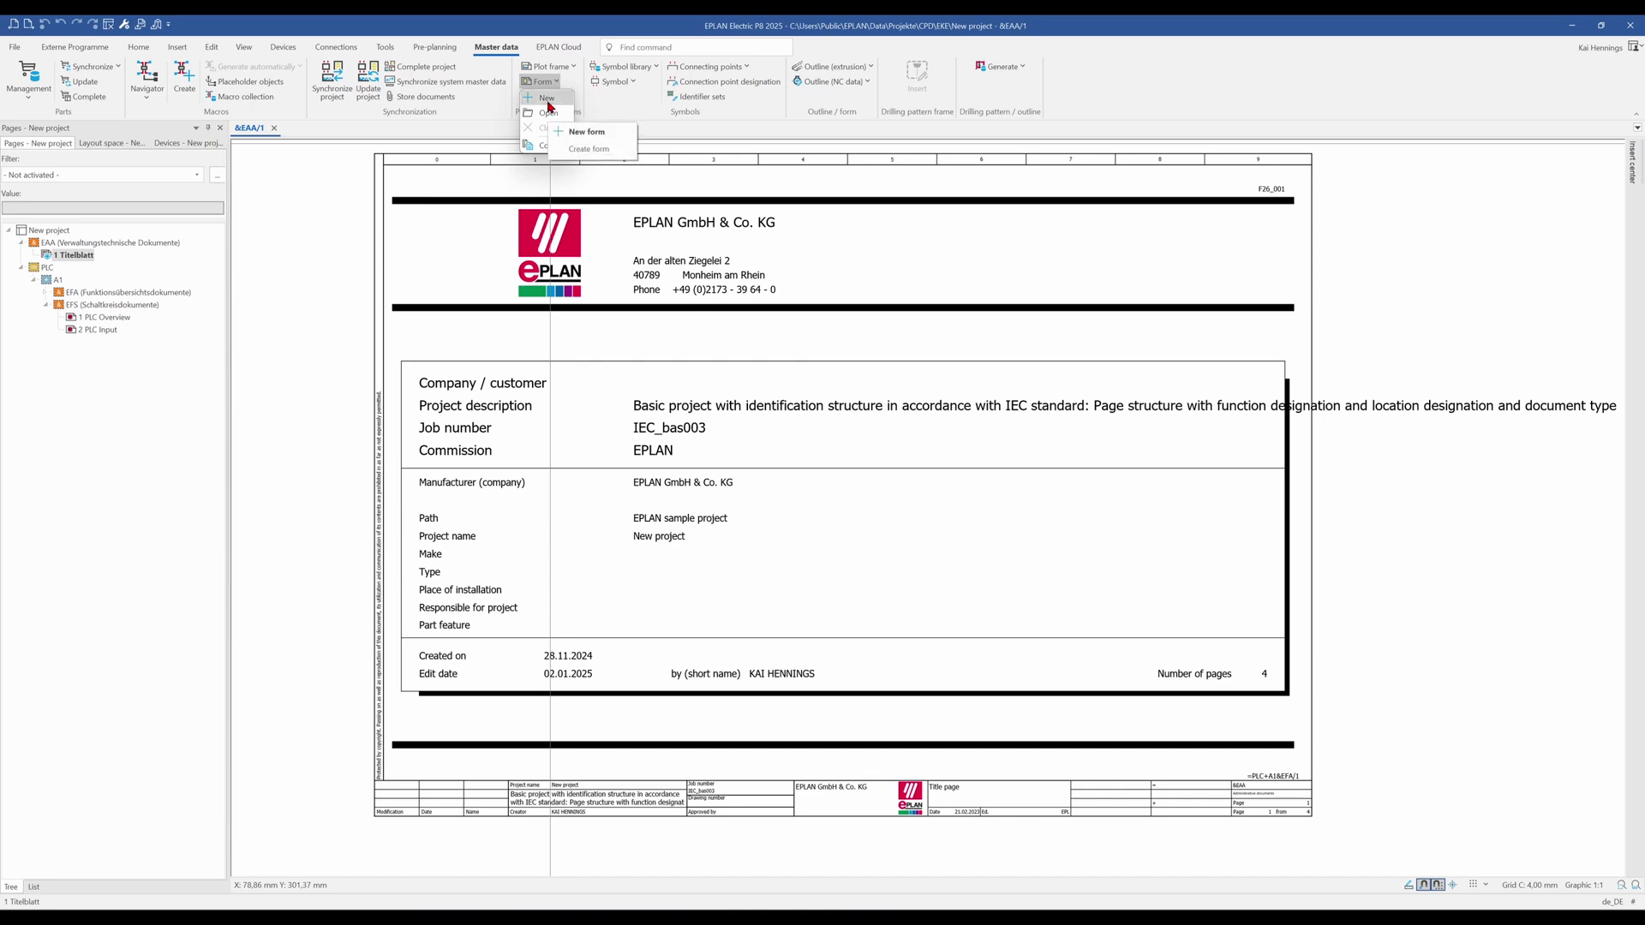
mouse_move(549, 147)
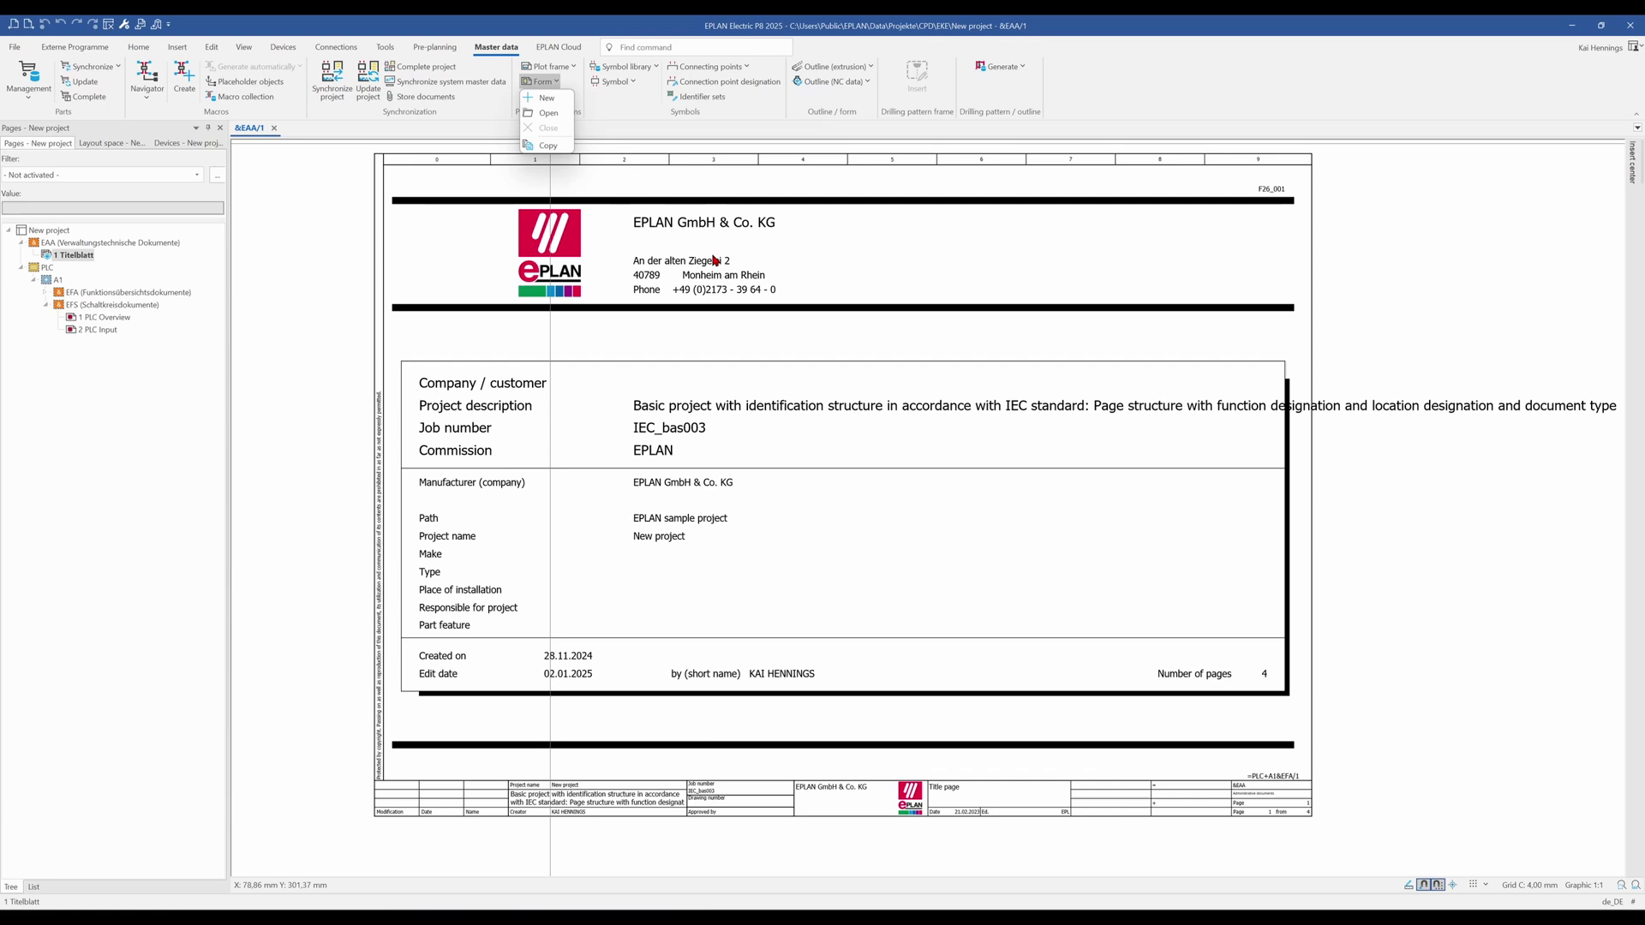
left_click(742, 260)
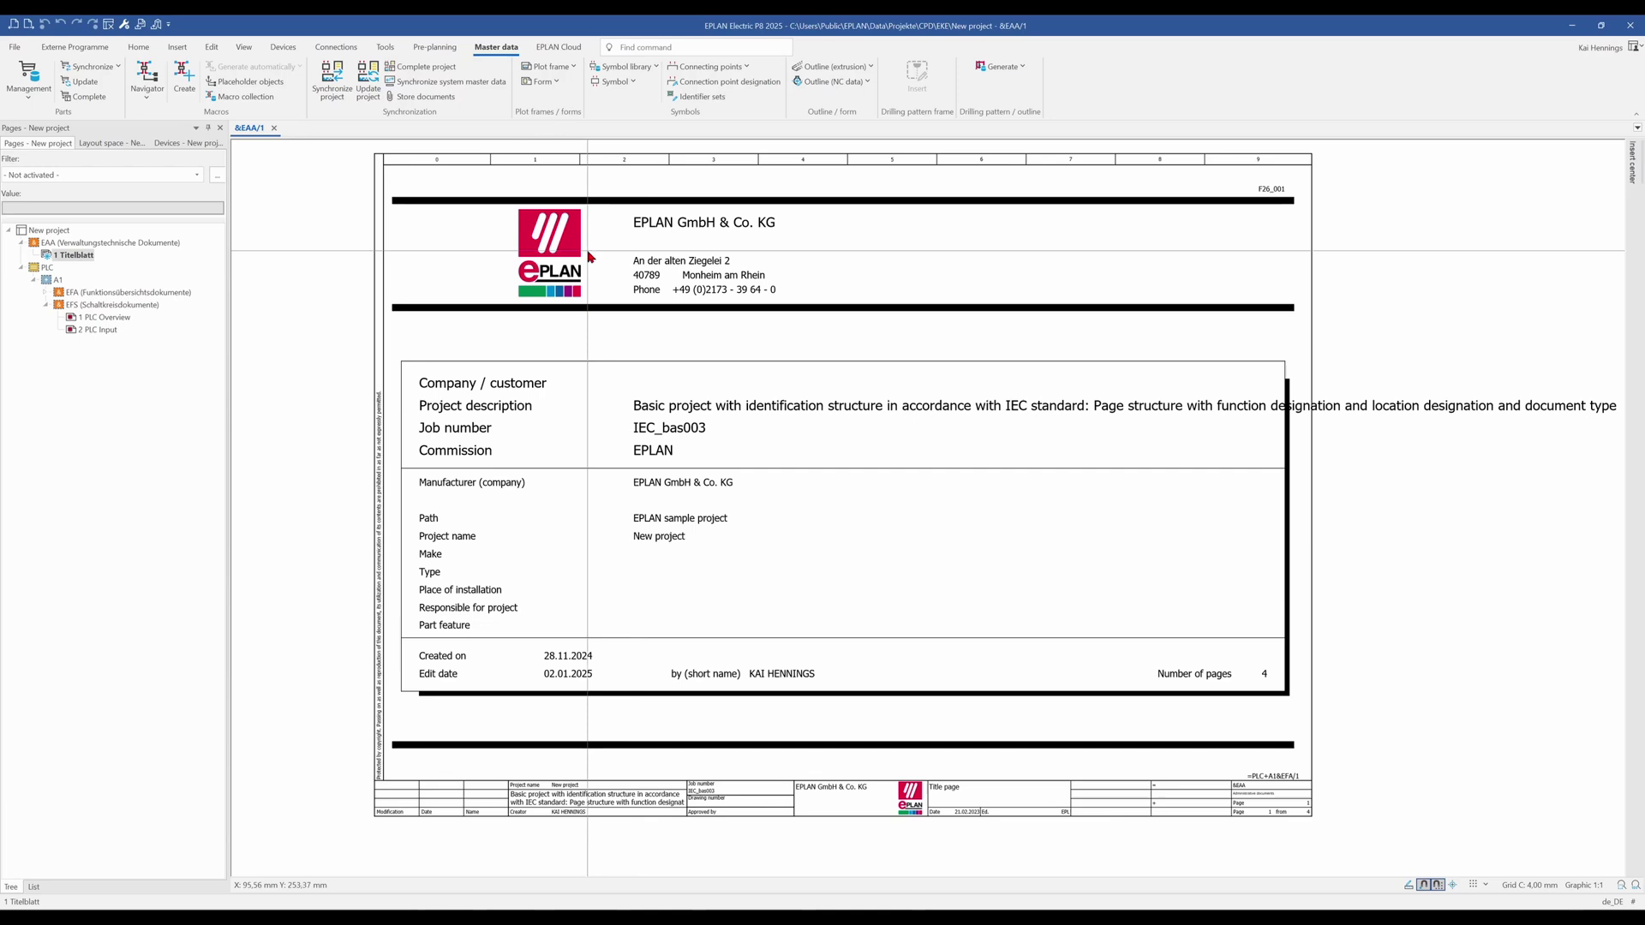
left_click(557, 82)
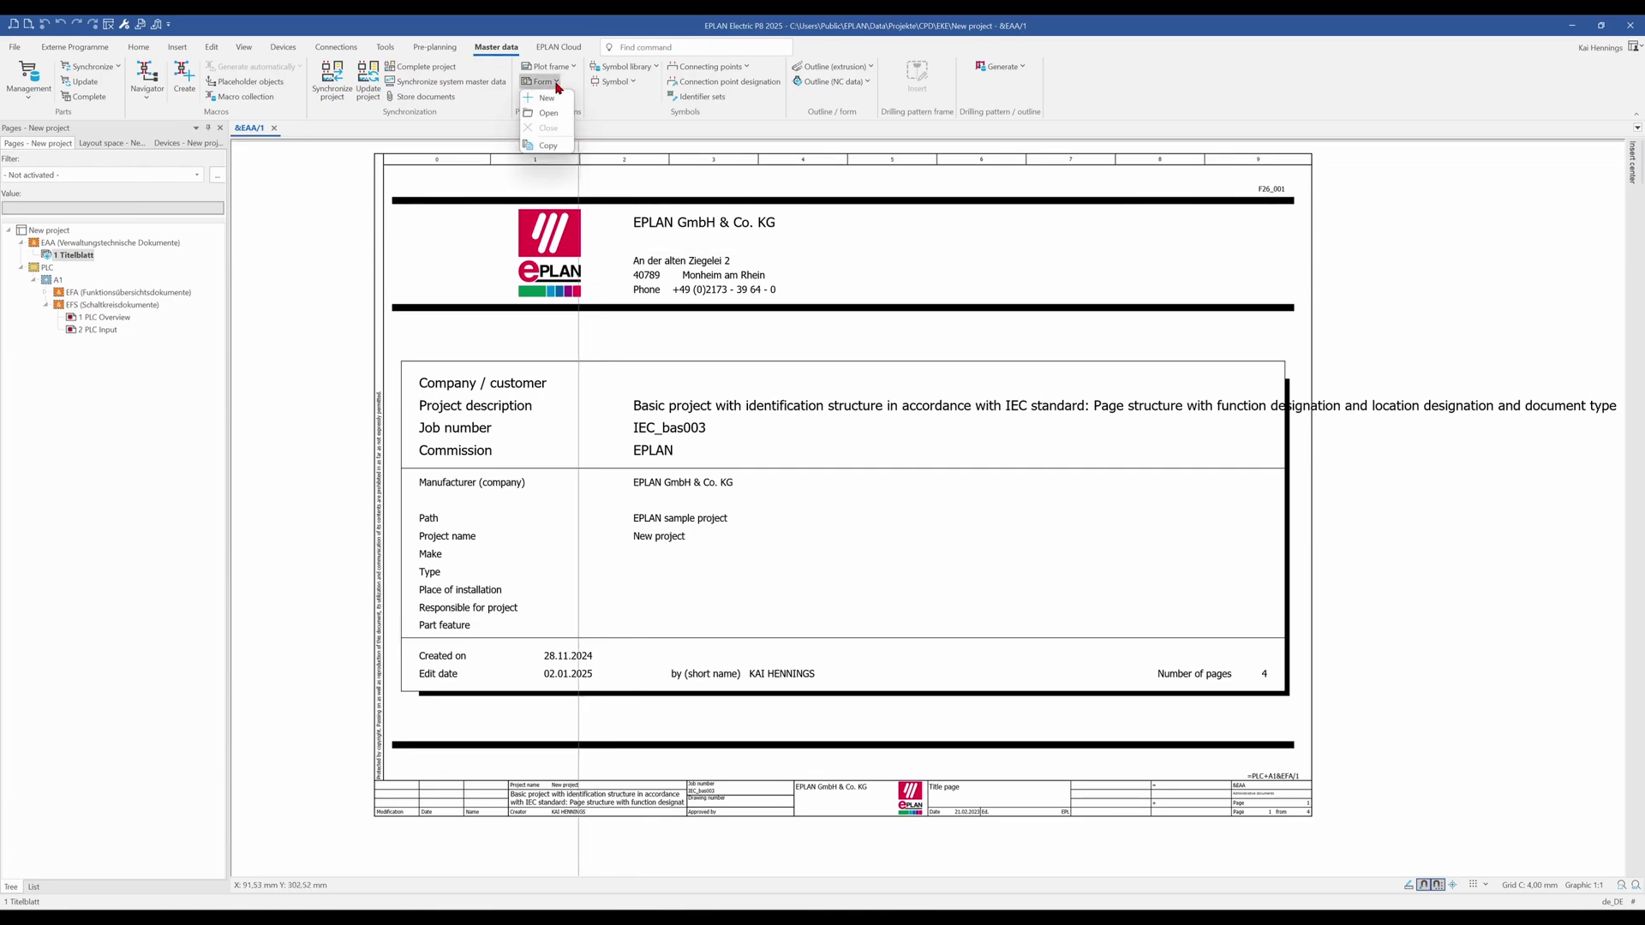
Copy a form, filtering to Title page / cover sheet (*.f26) and picking F26_001.f26 as source.
left_click(548, 146)
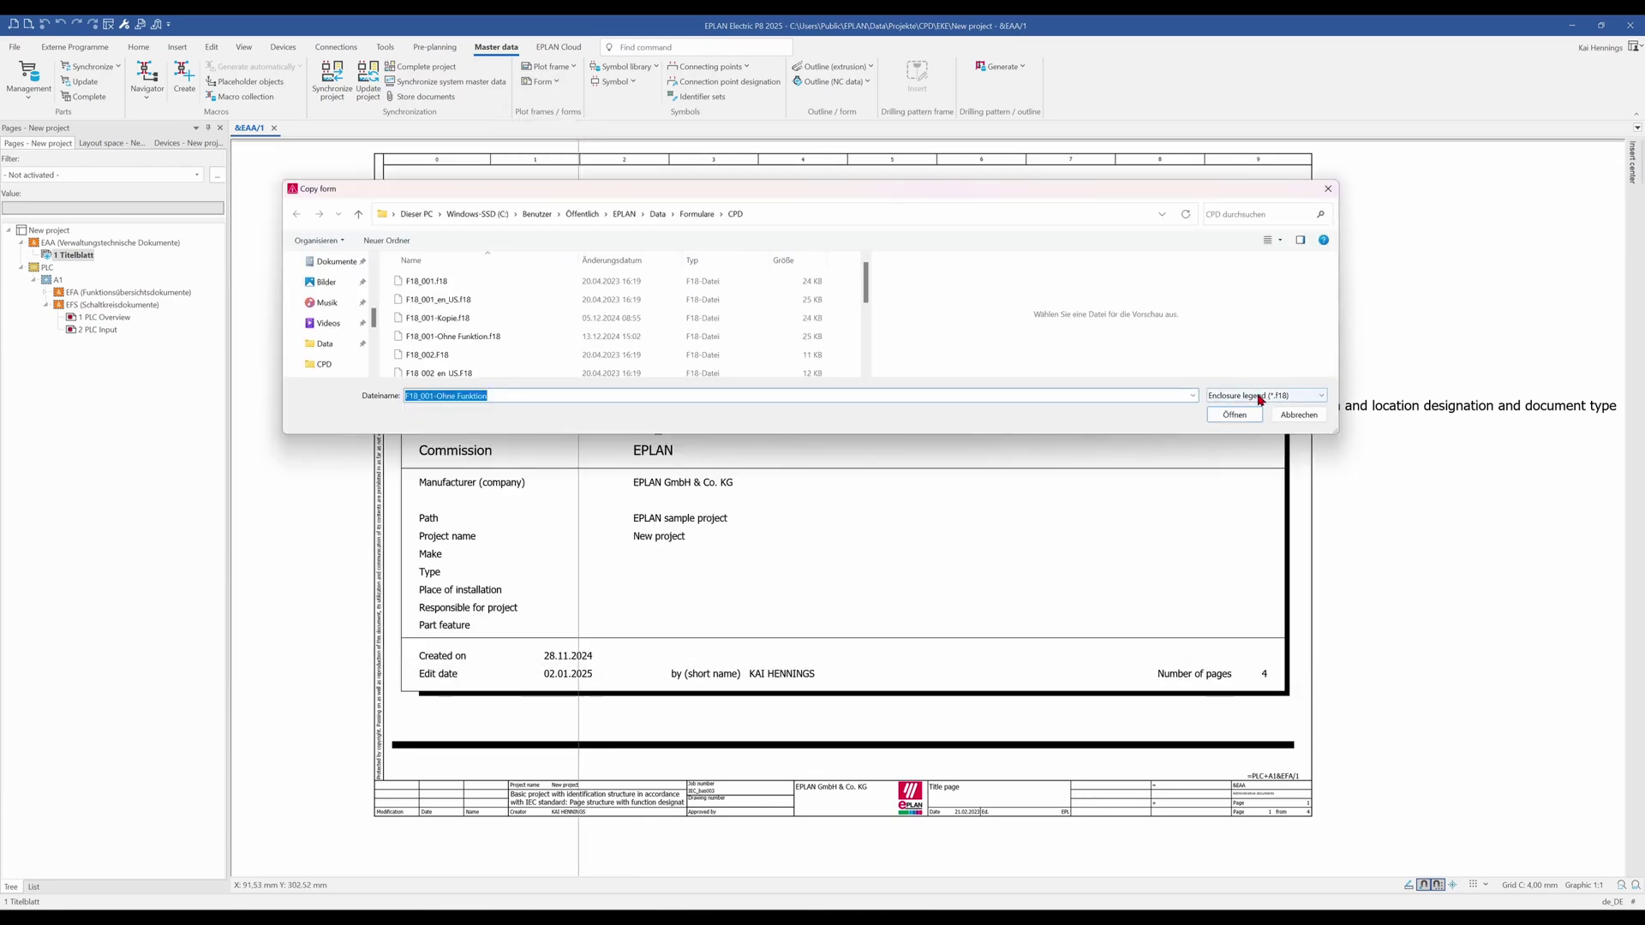
left_click(1314, 396)
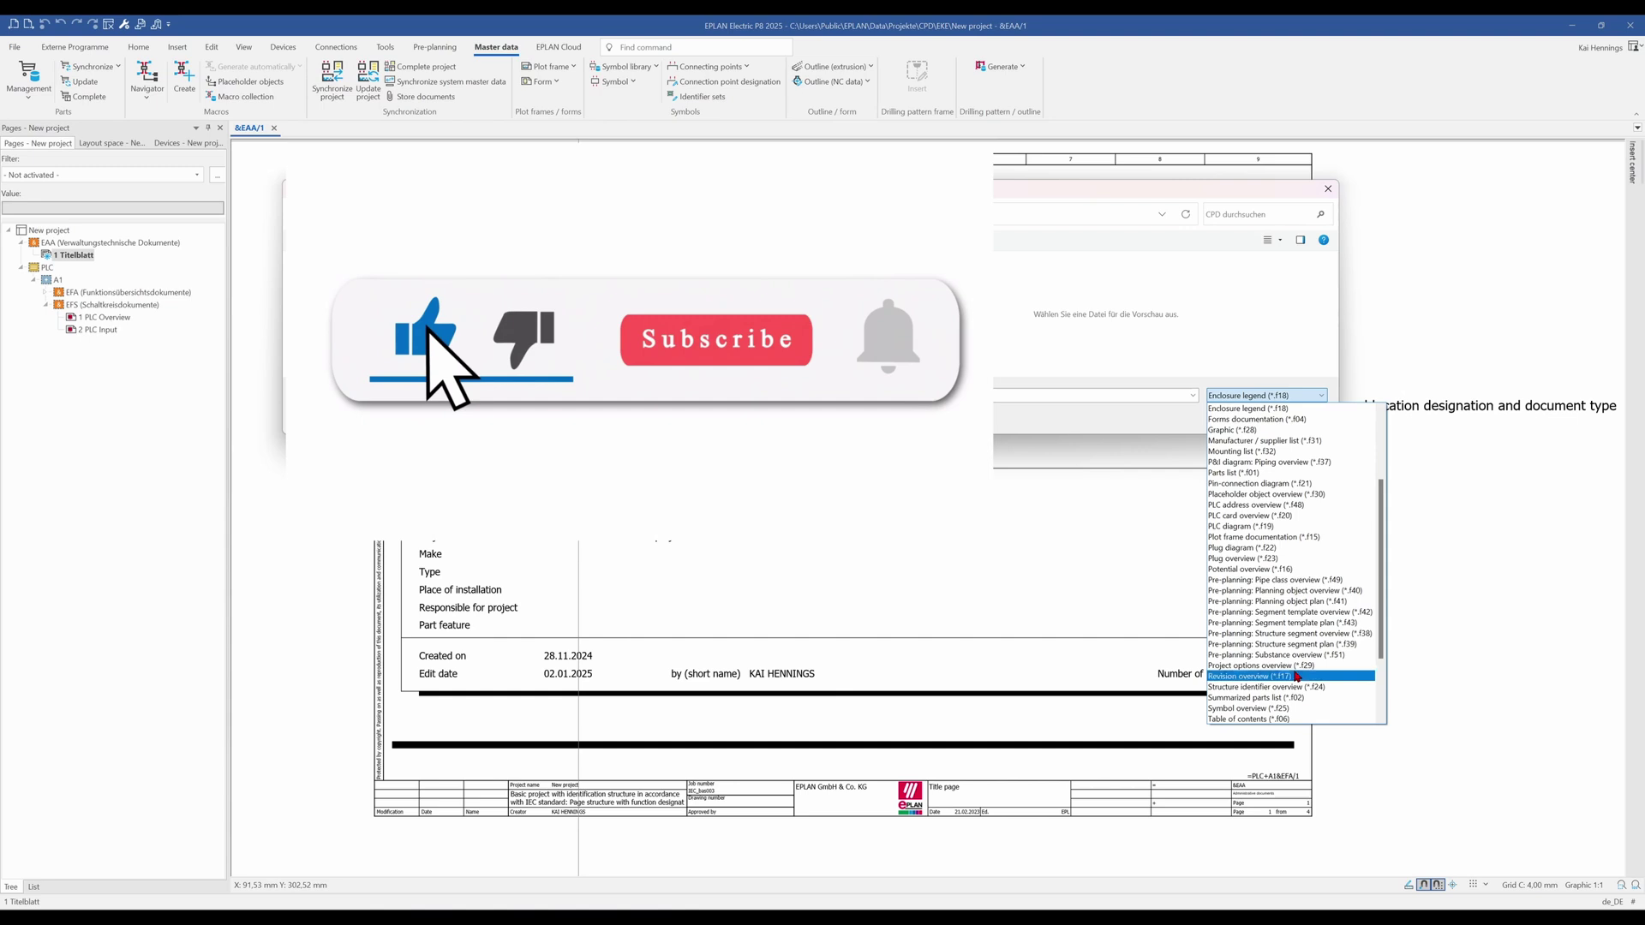
left_click_drag(1383, 639, 1385, 689)
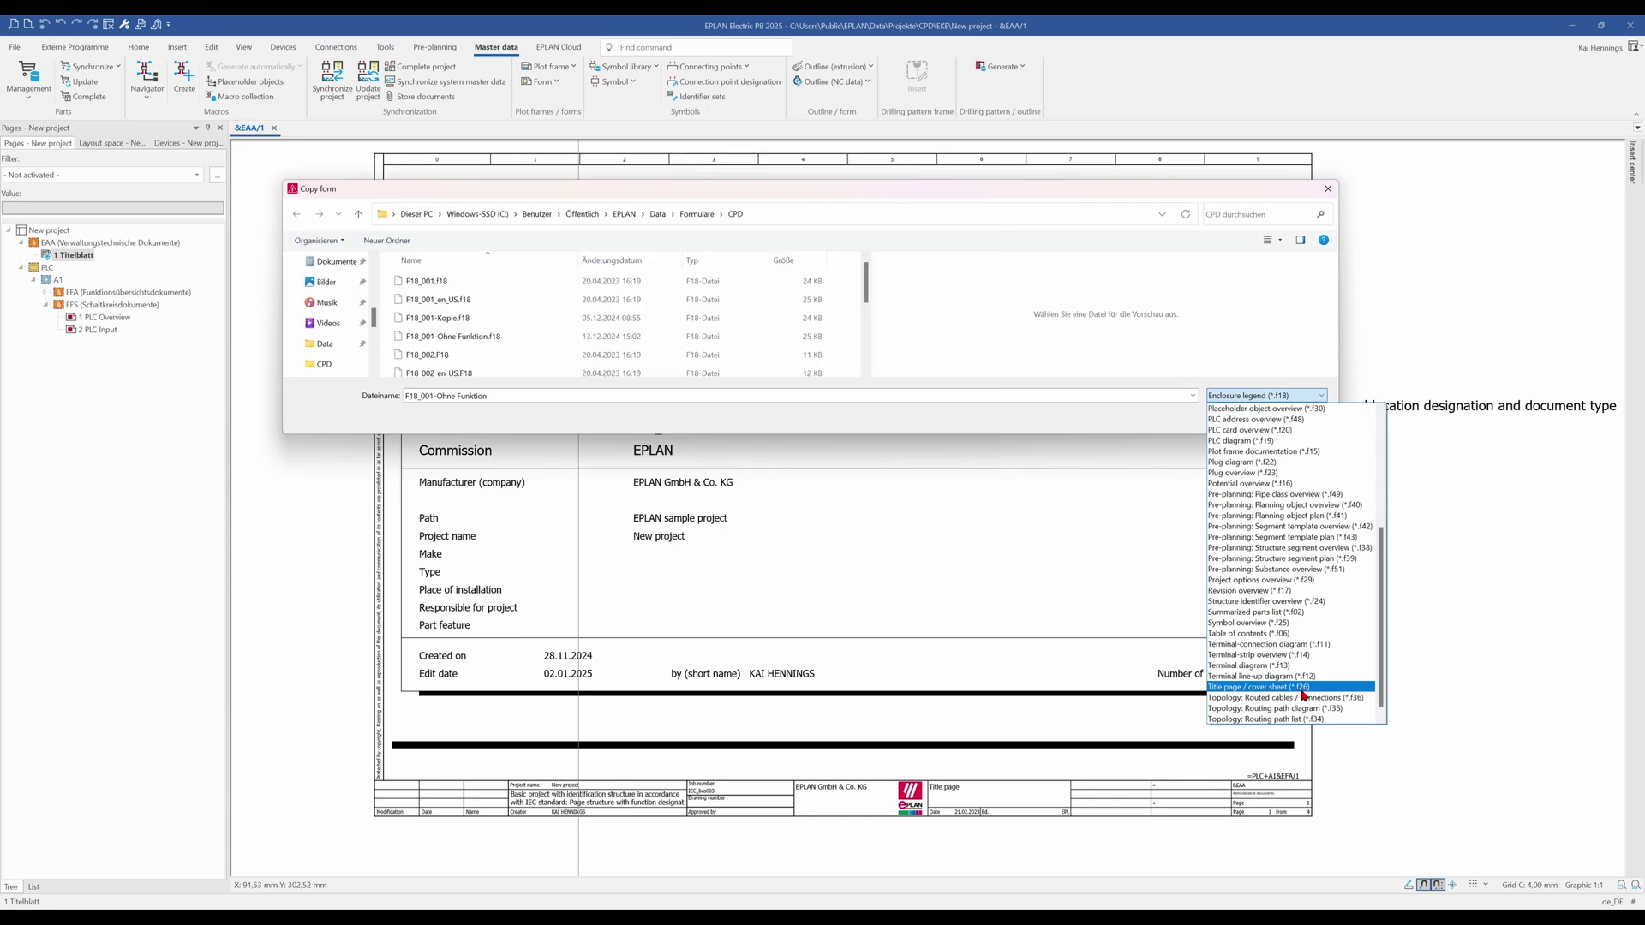
left_click(1302, 689)
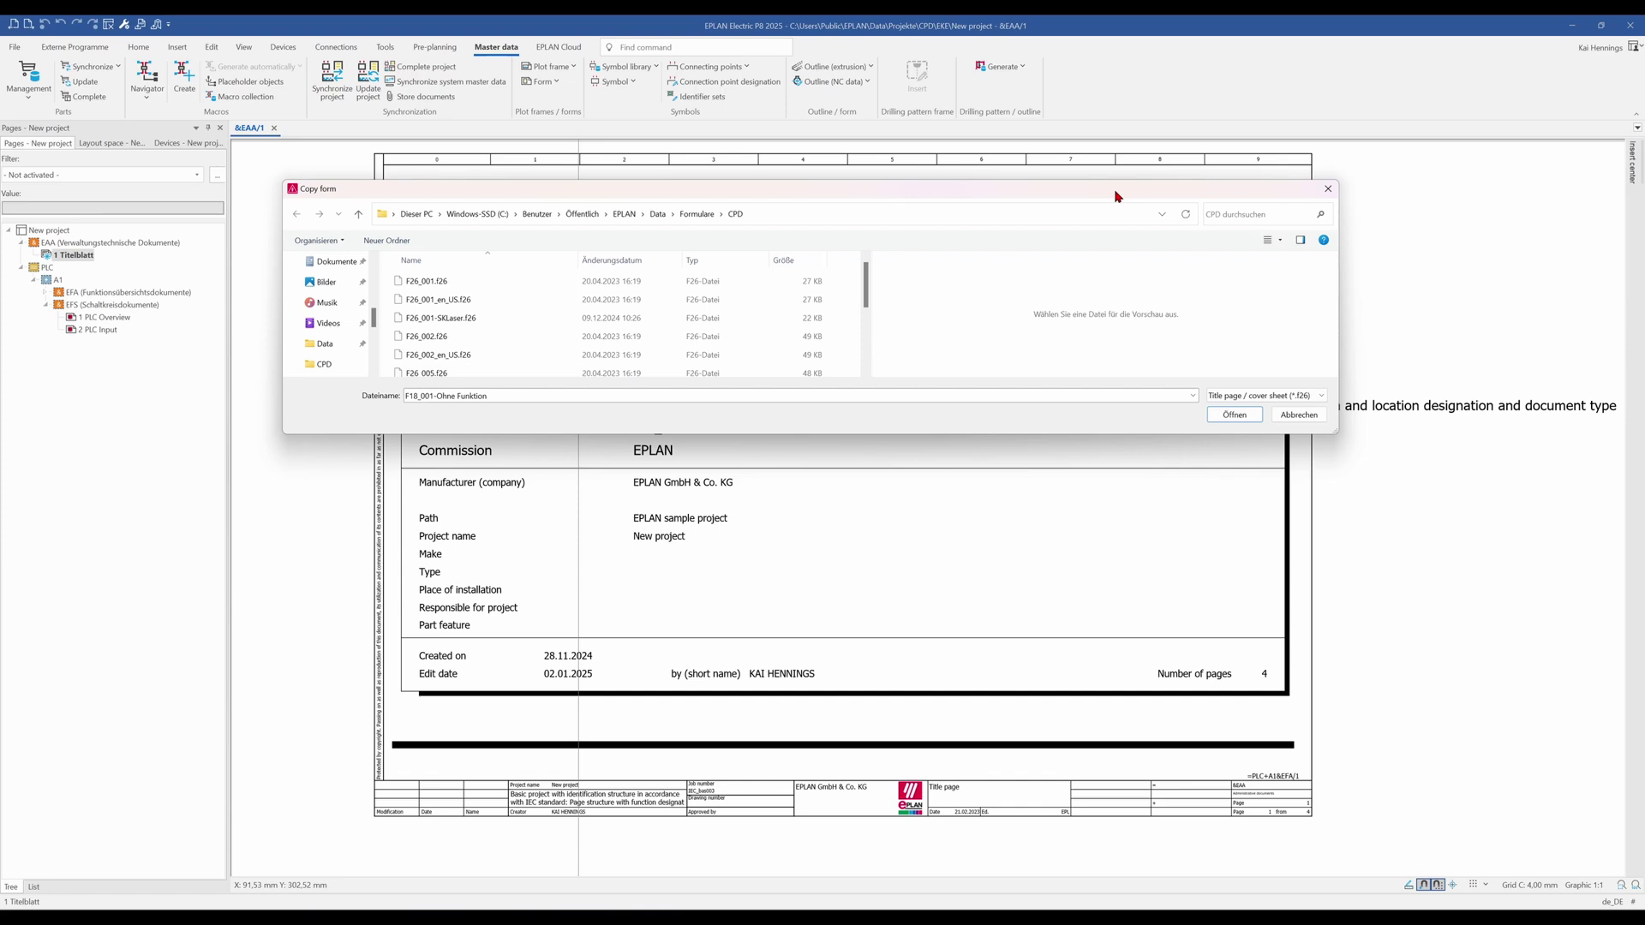
left_click_drag(1117, 197, 1125, 242)
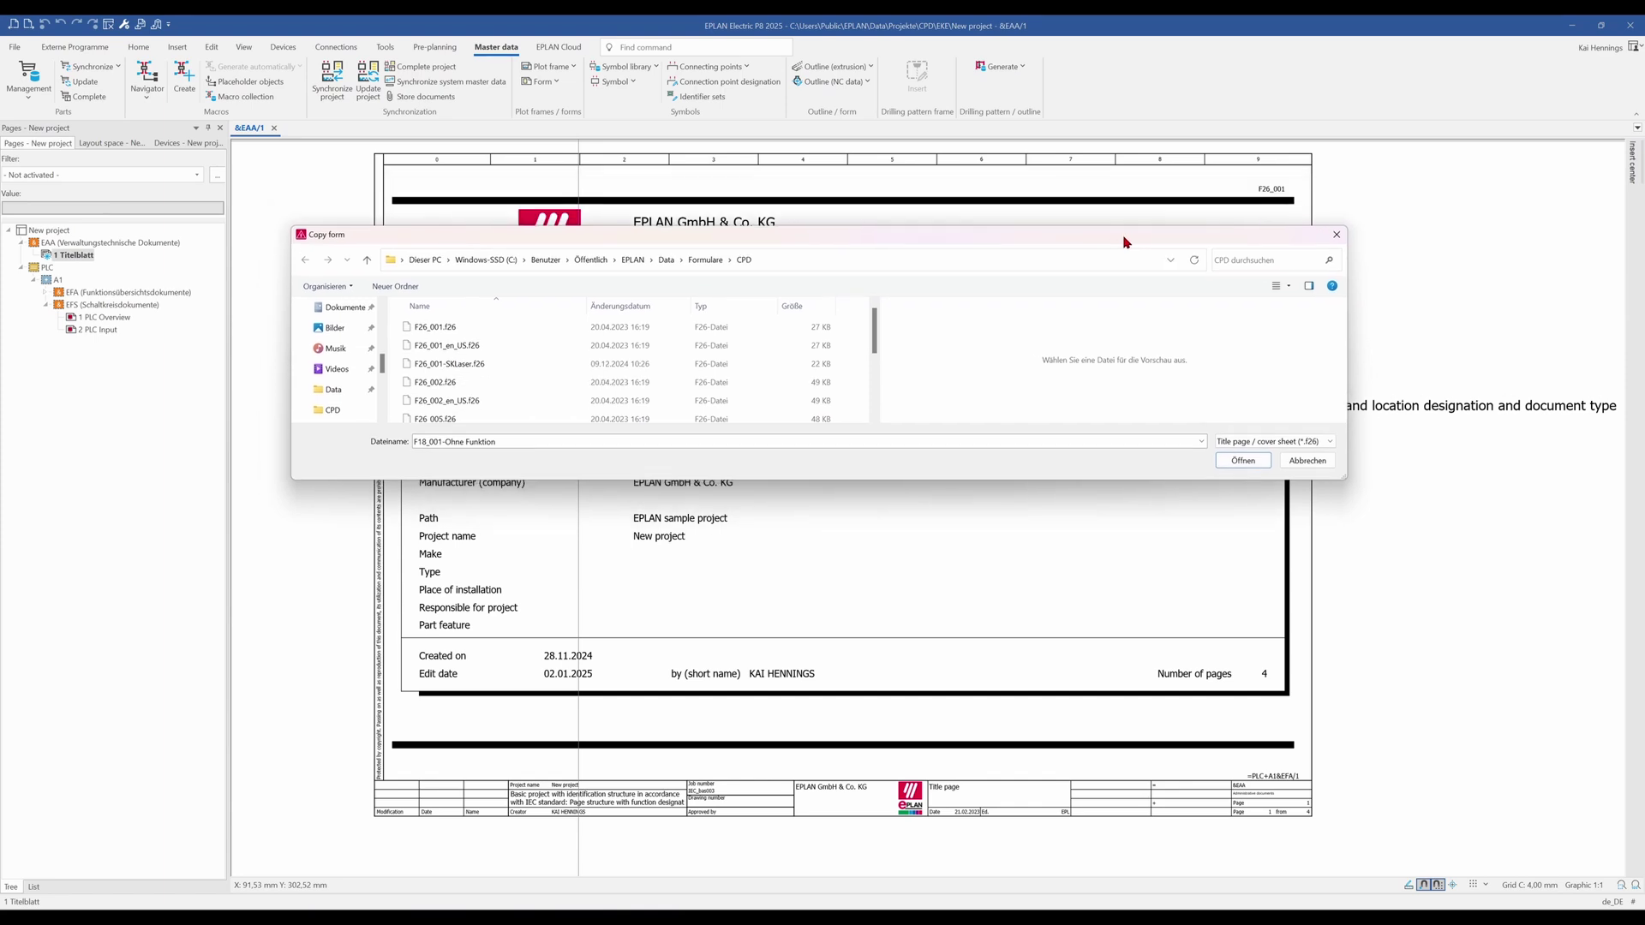
left_click(436, 329)
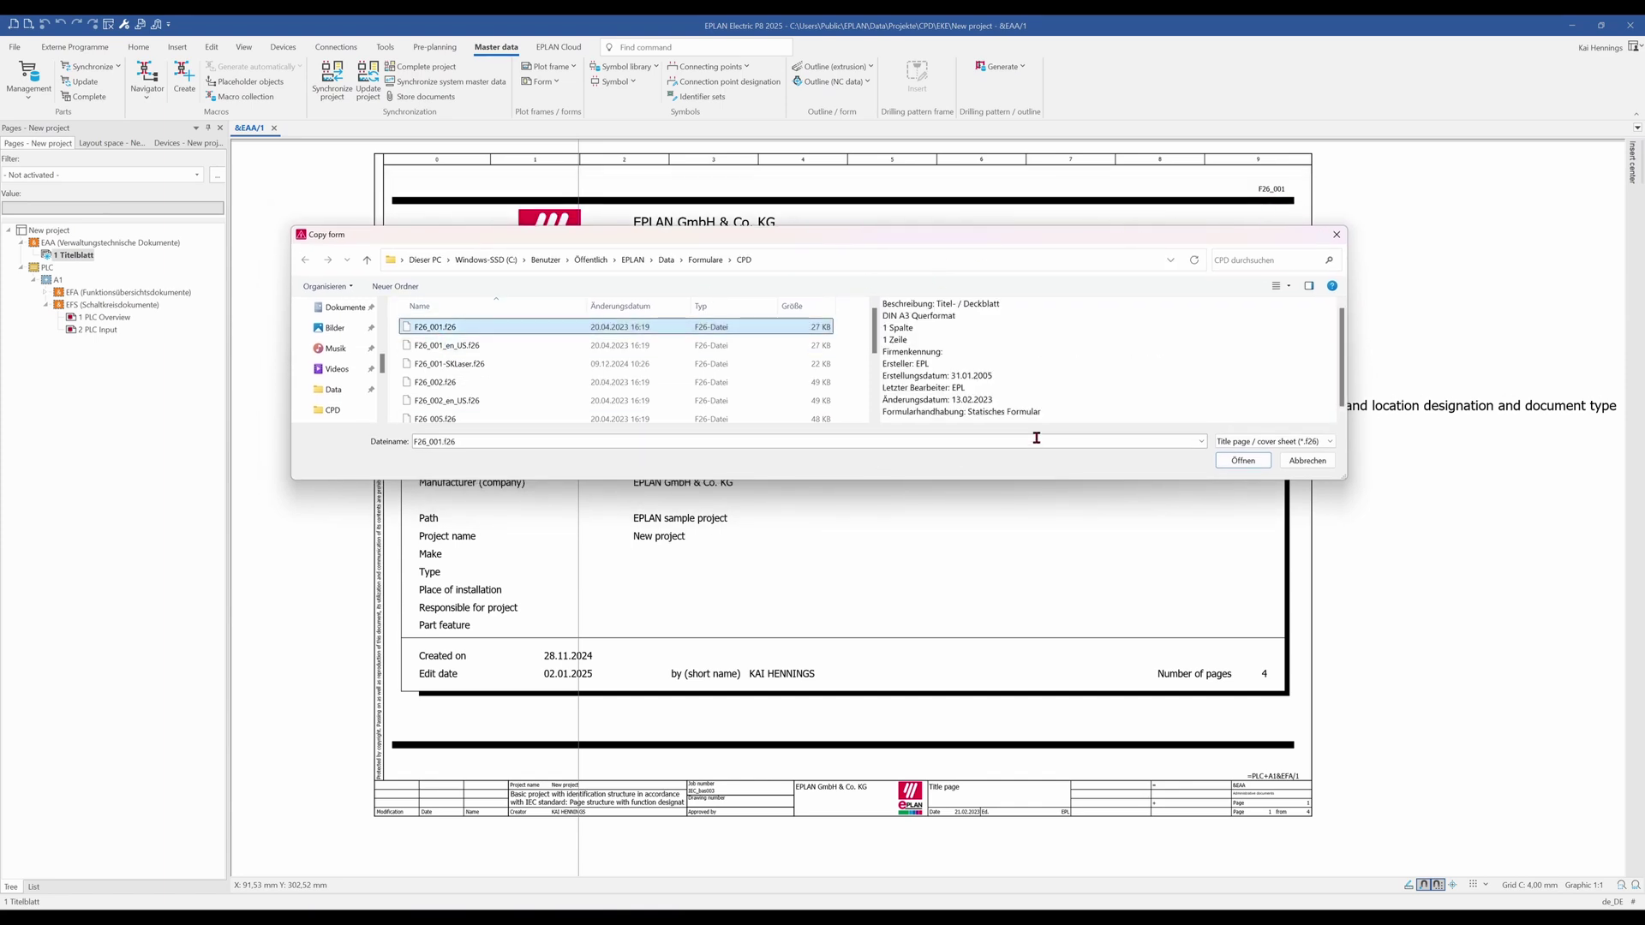
Confirm F26_001.f26 as source and save the new form as F26_001-CPD.
left_click(1243, 461)
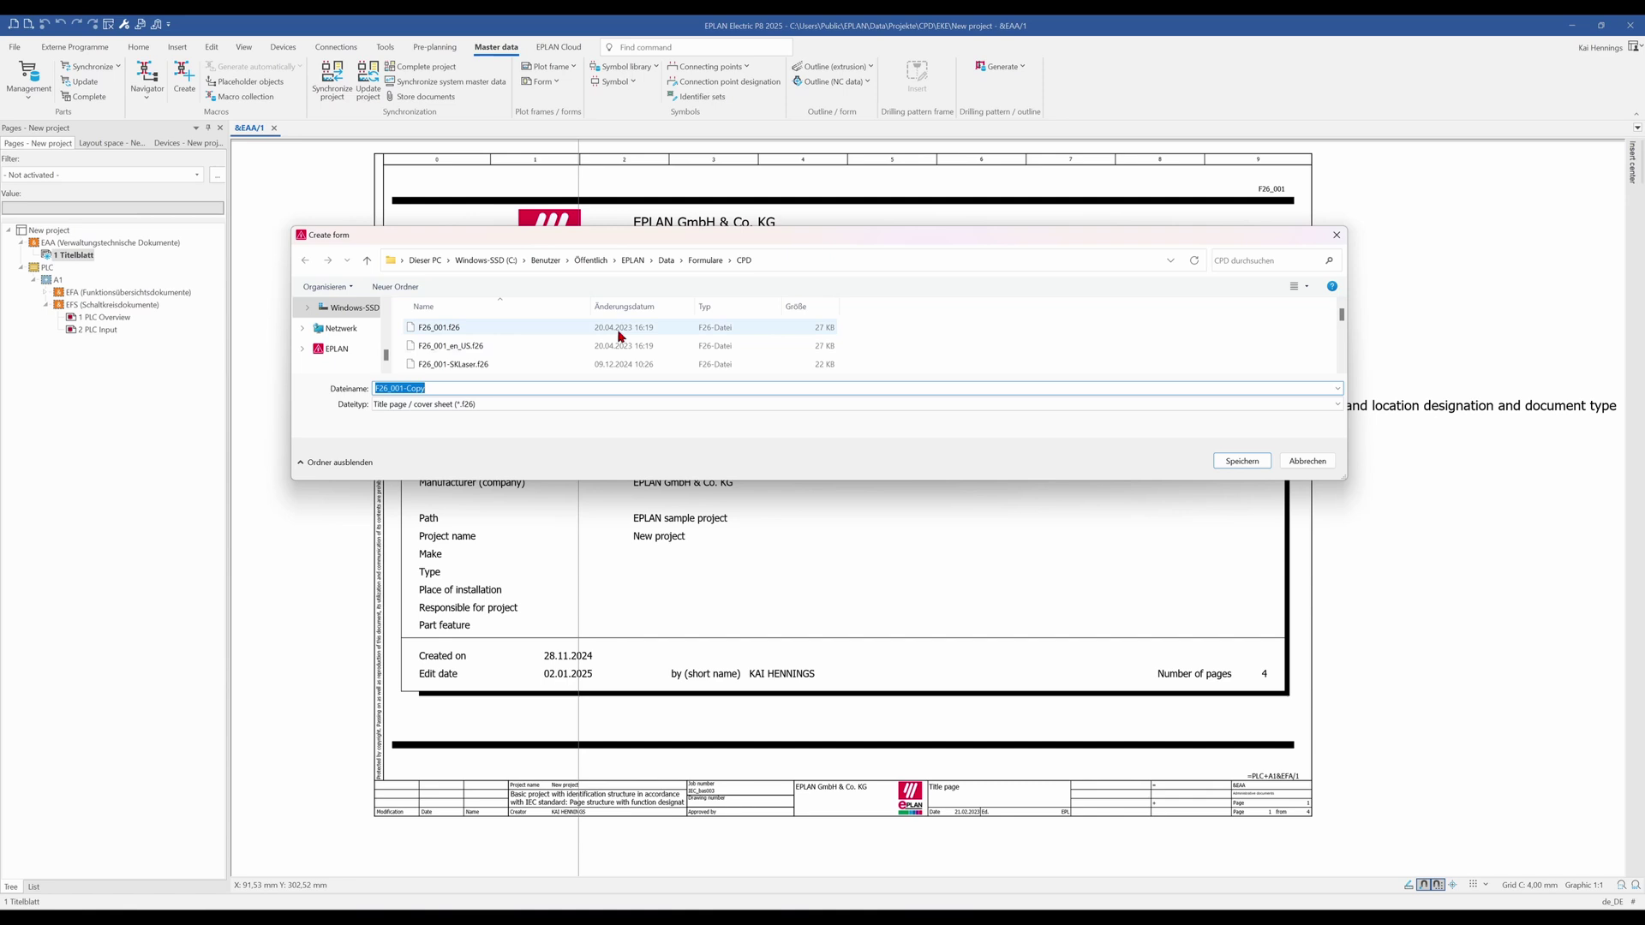
left_click(445, 406)
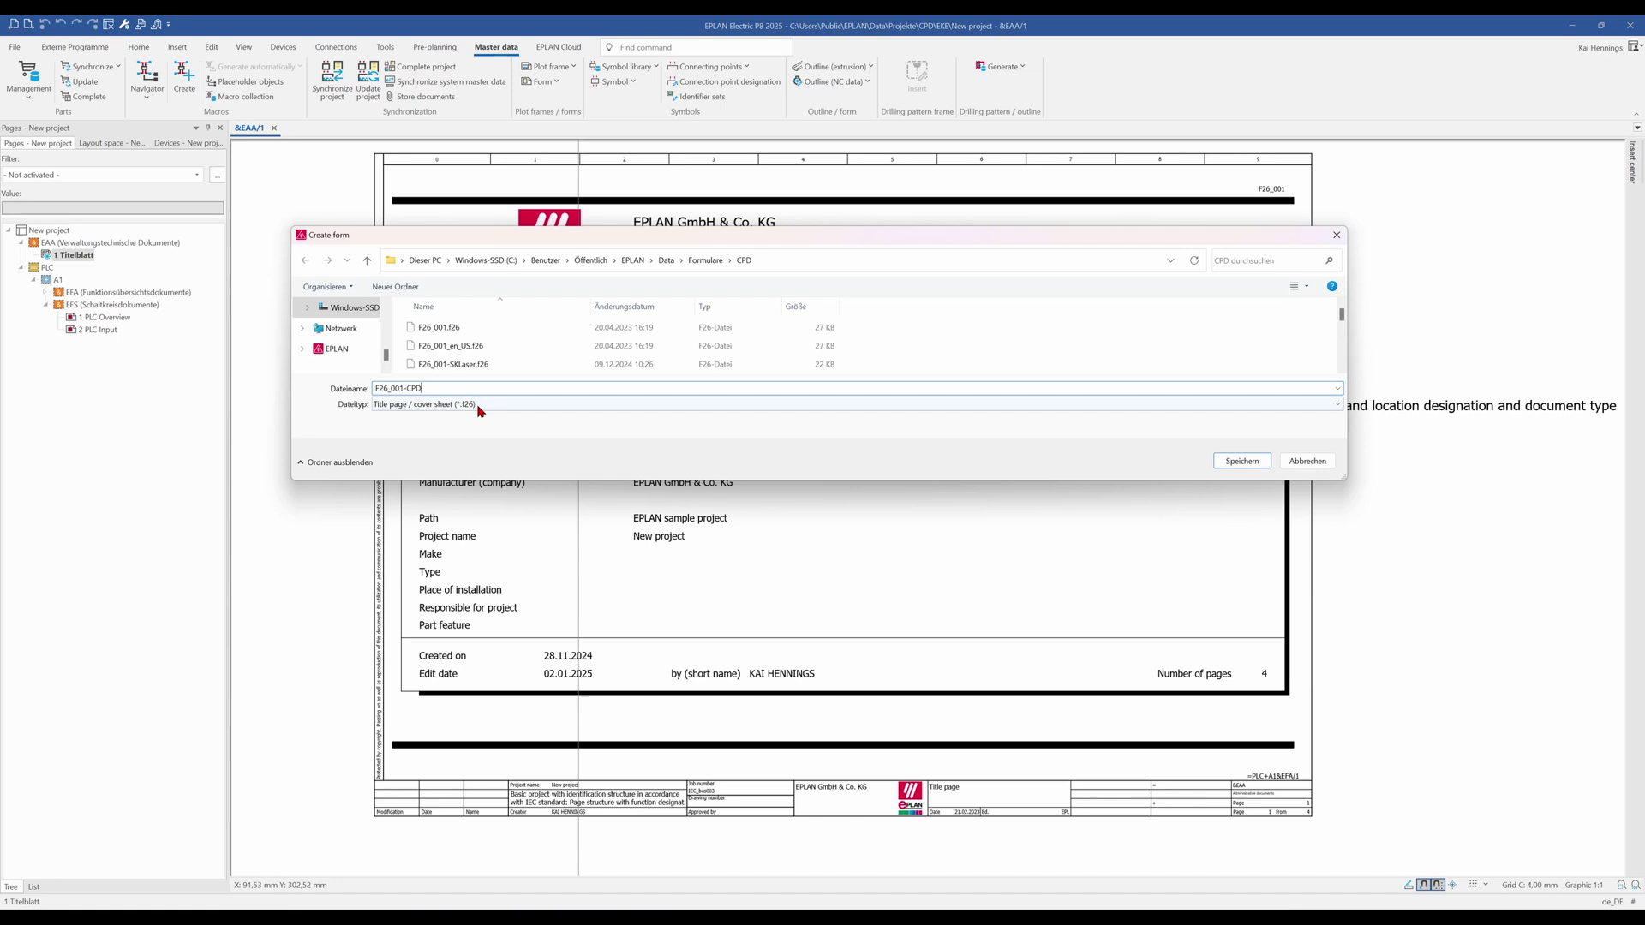
left_click(1246, 462)
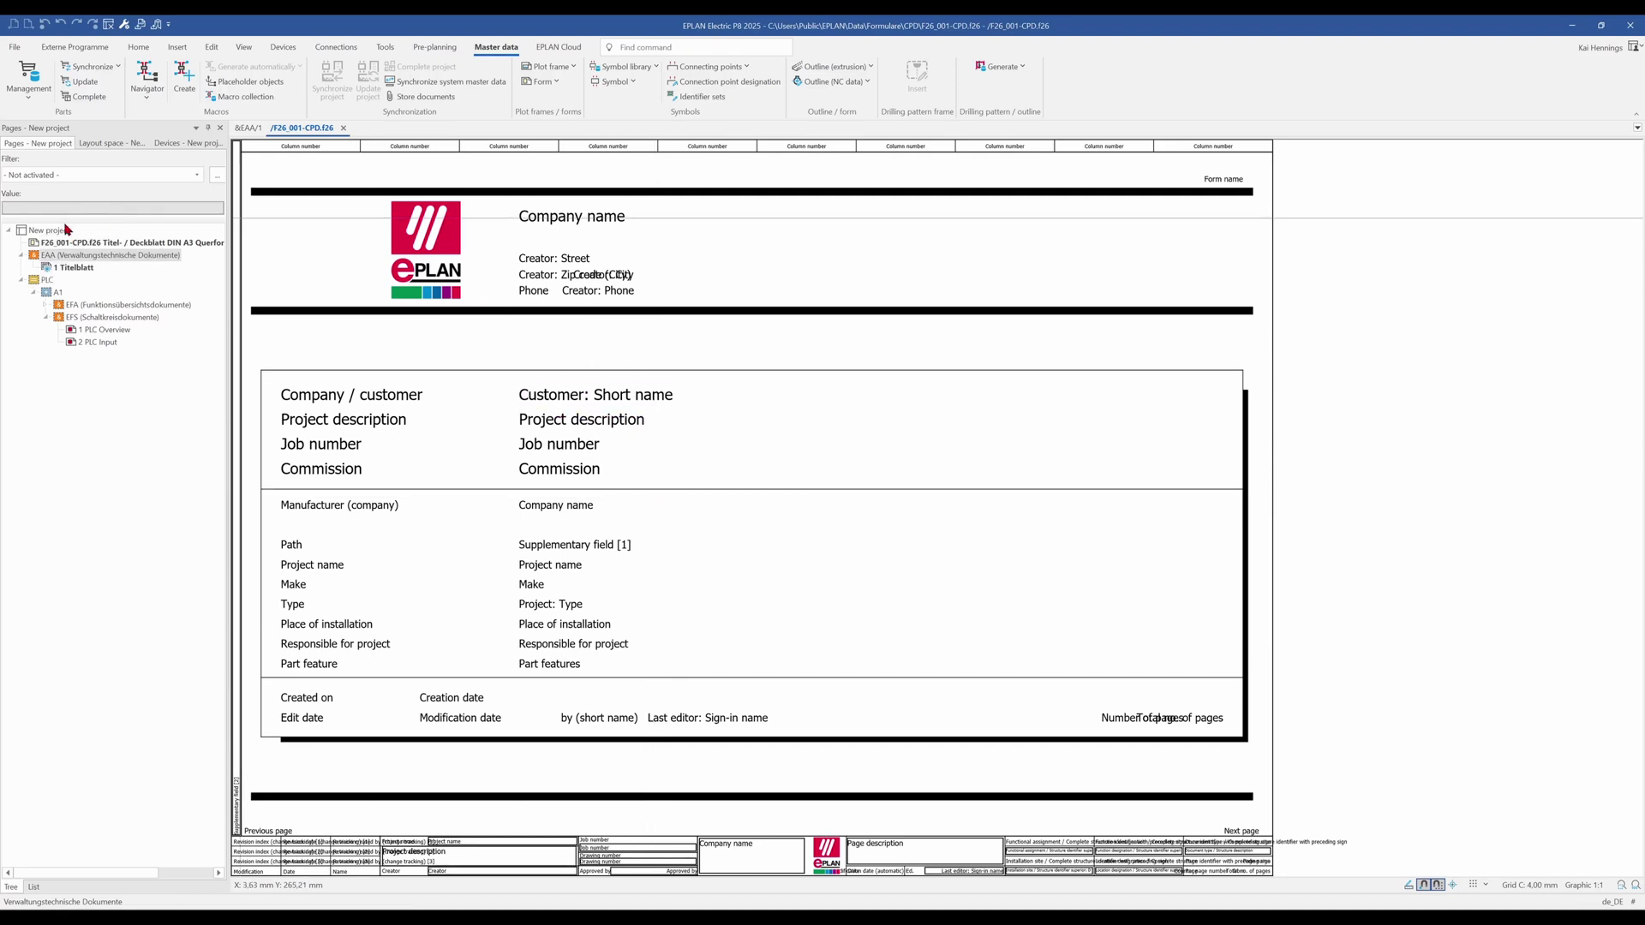
left_click(42, 246)
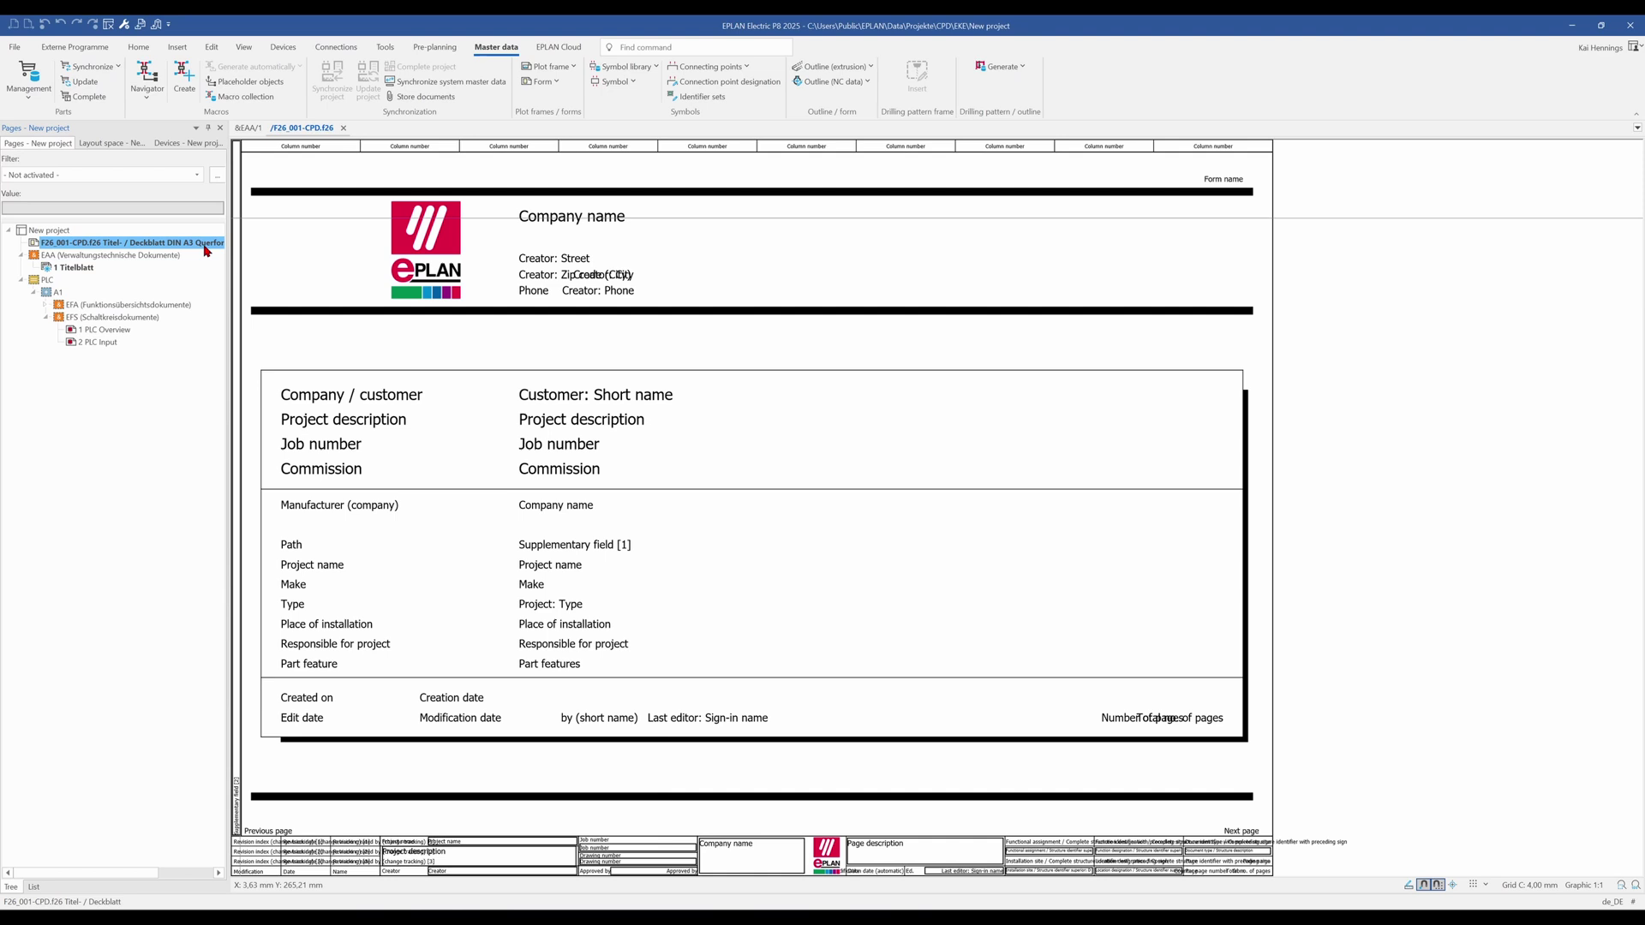
double_click(88, 243)
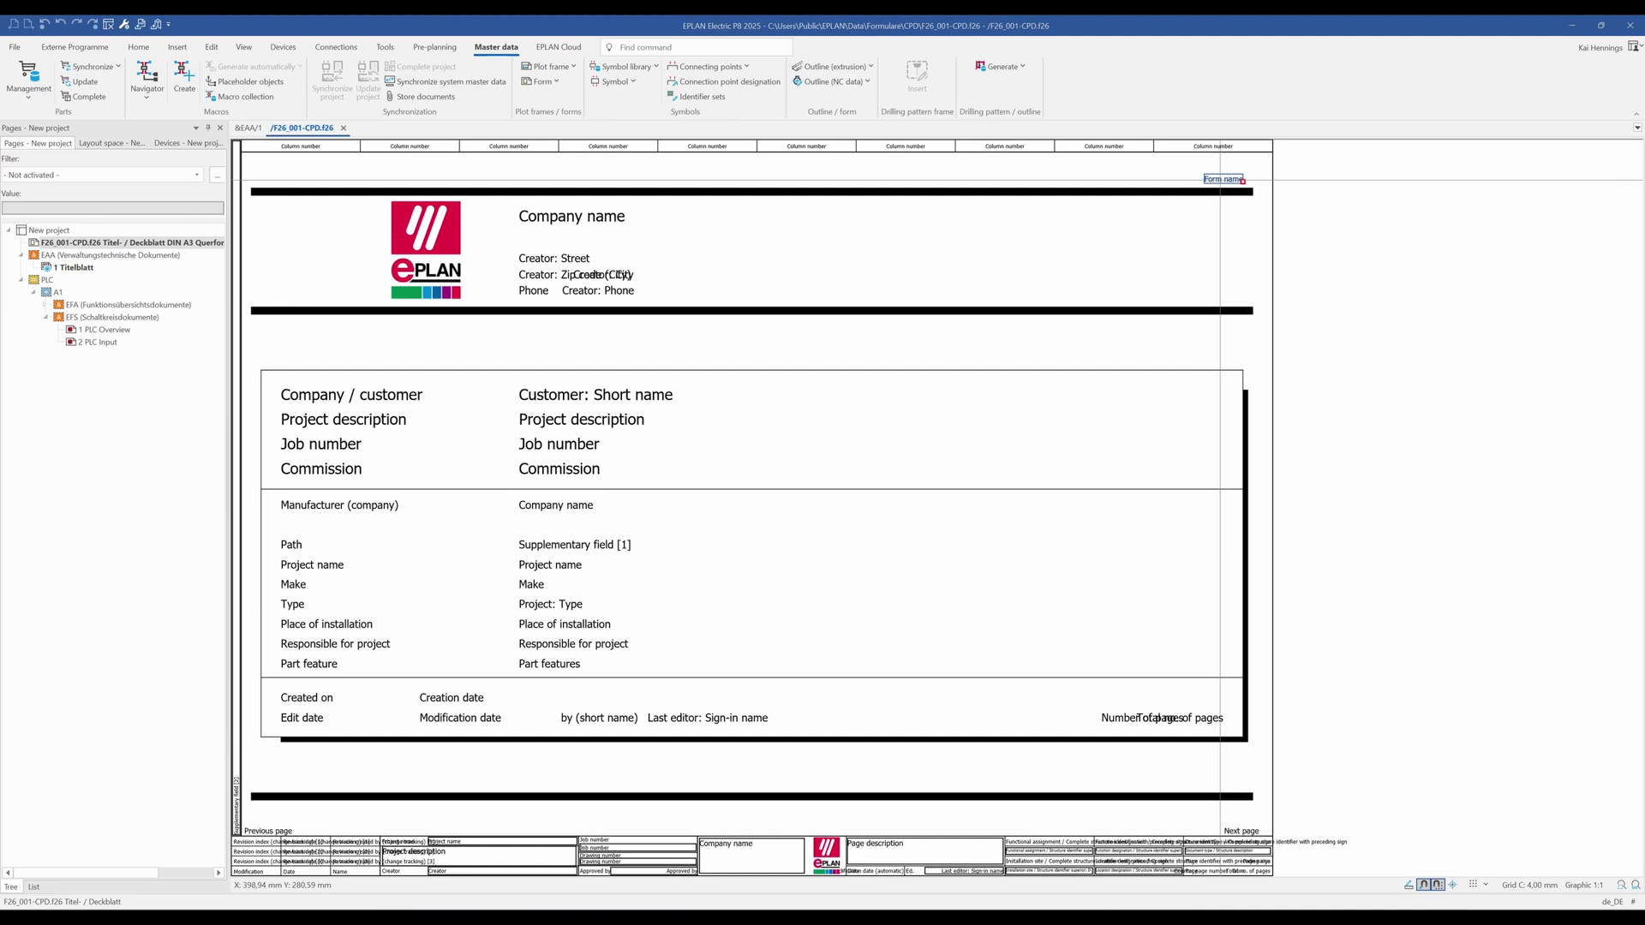
double_click(1234, 179)
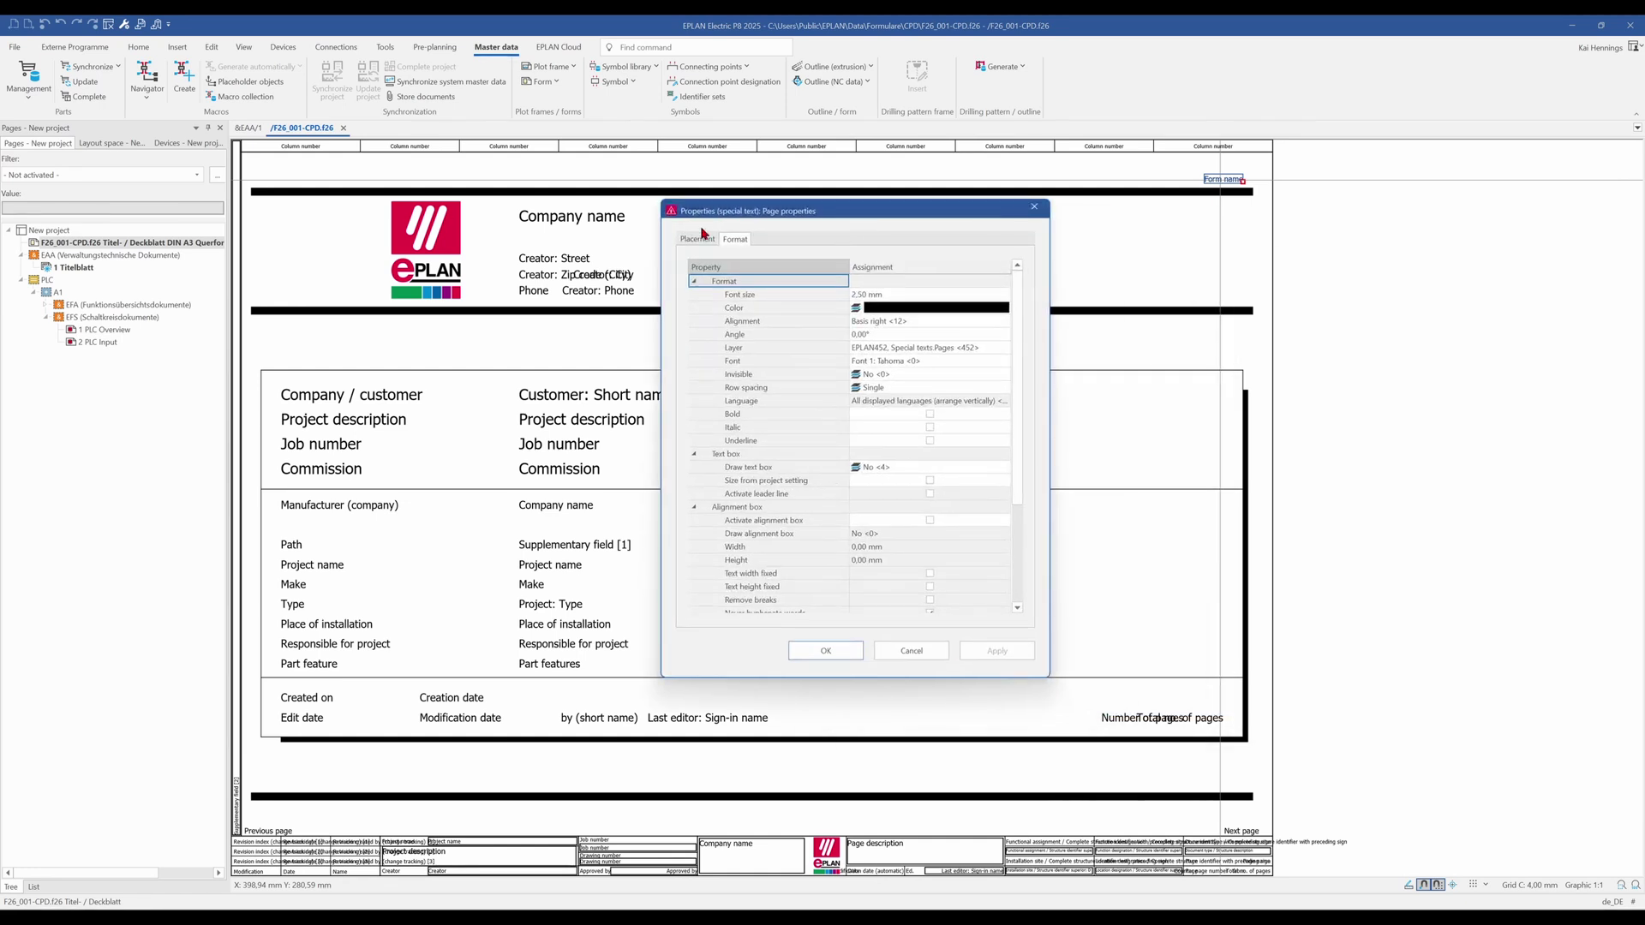
left_click(696, 240)
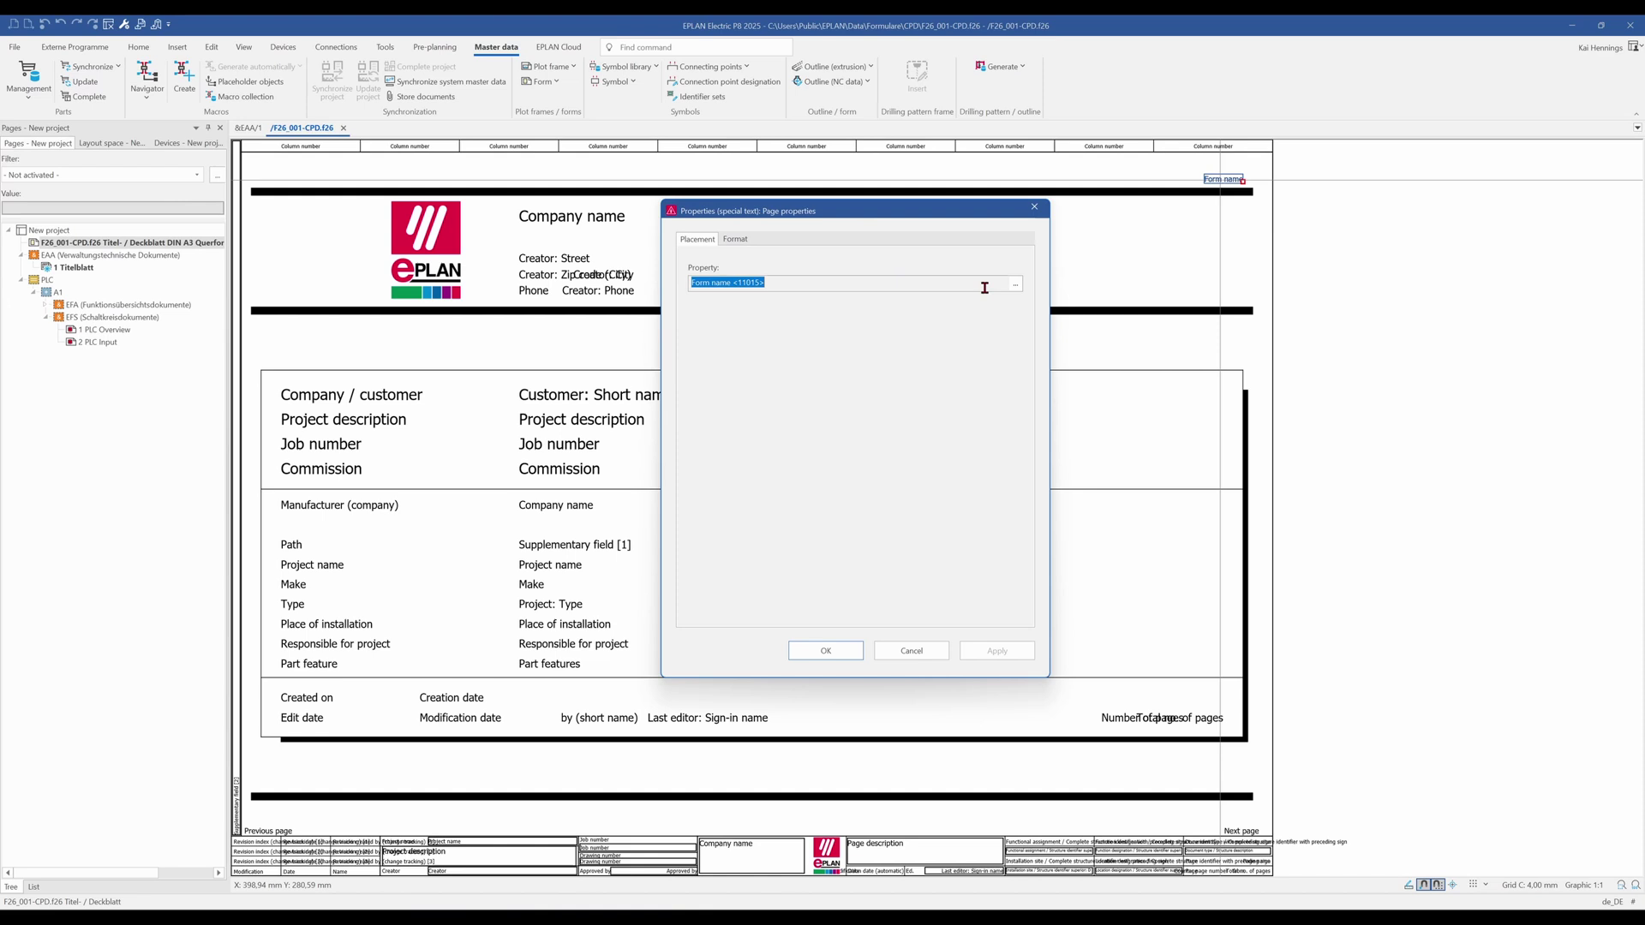
left_click(1016, 283)
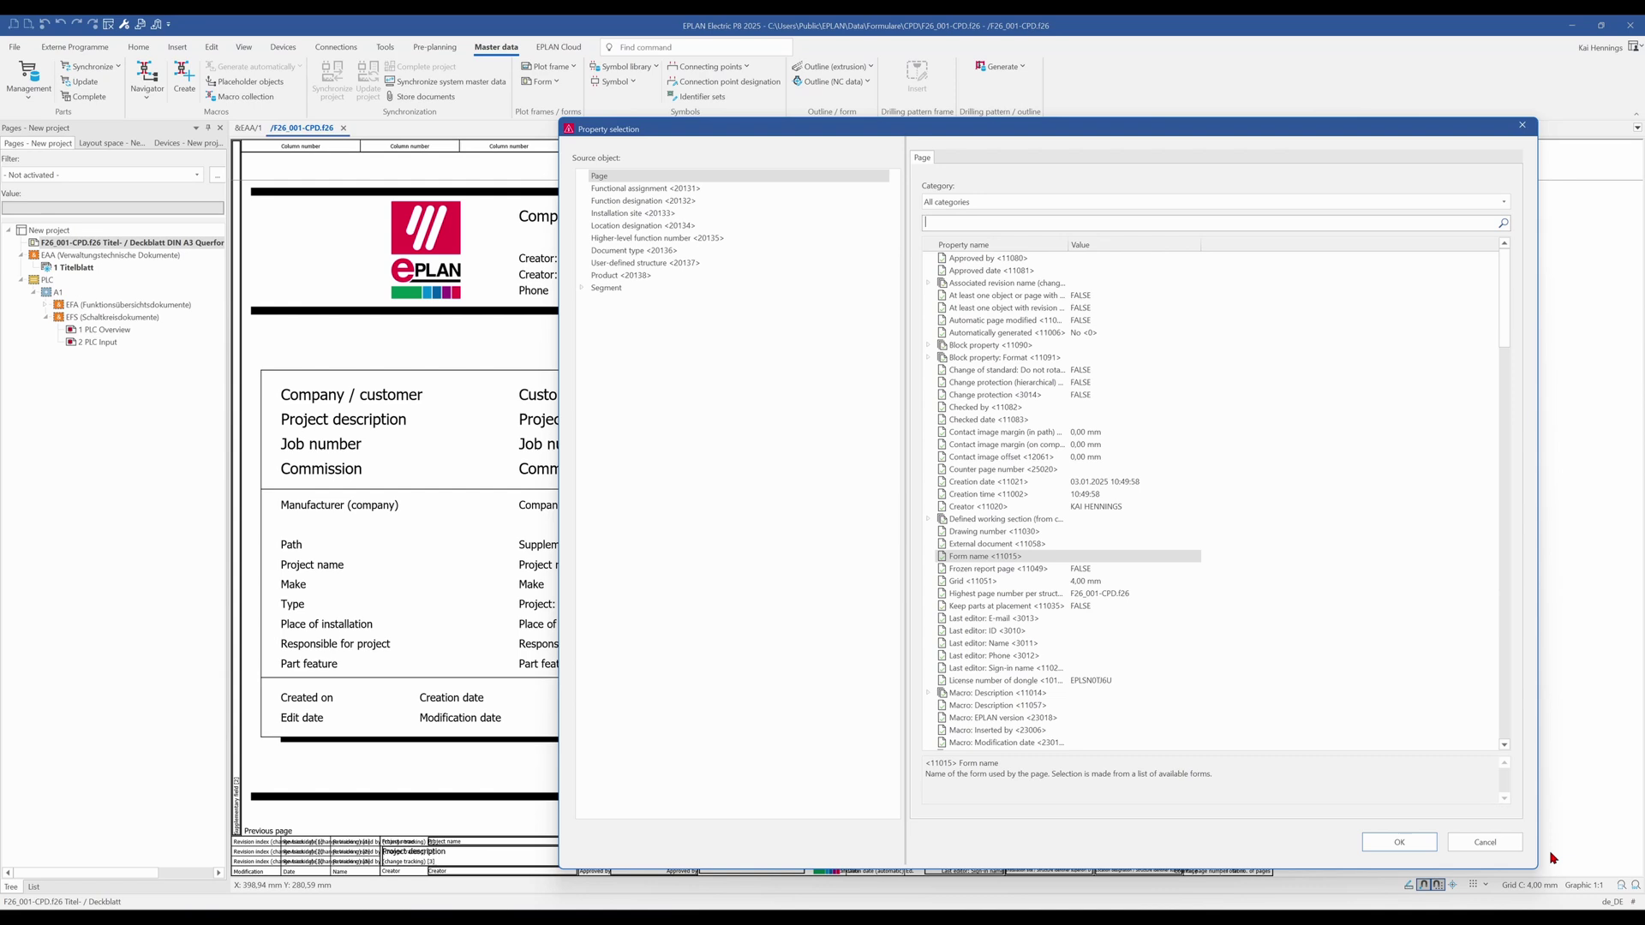
left_click(1497, 848)
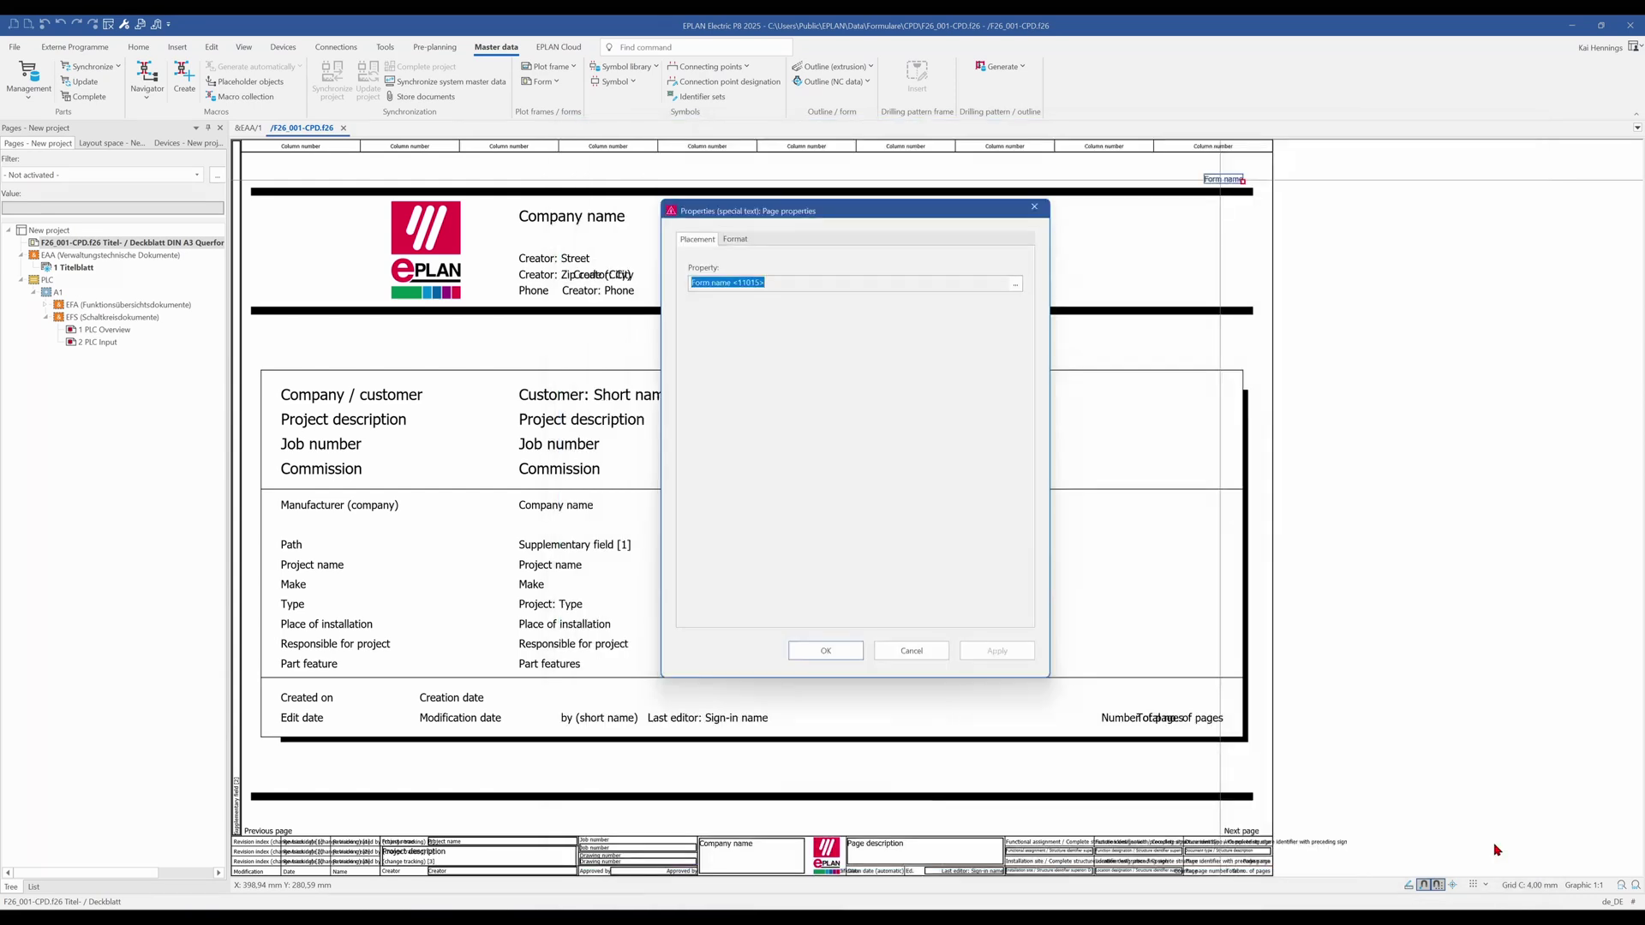
left_click(911, 650)
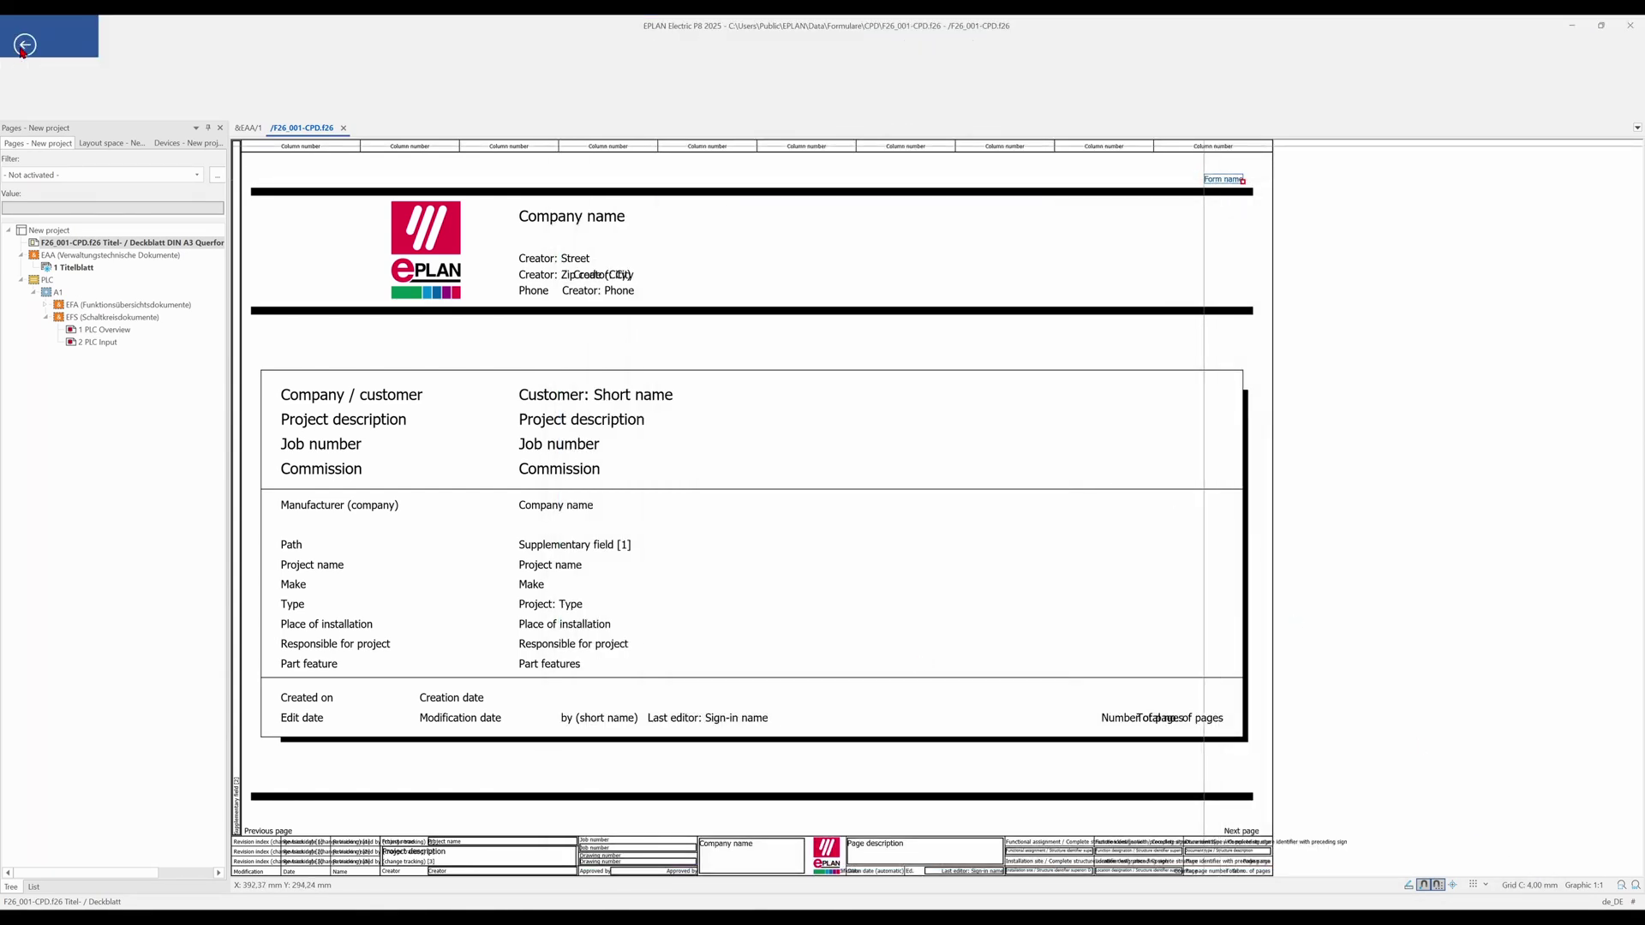
Open the program settings from the File area and close the user interface settings.
left_click(14, 47)
left_click(26, 438)
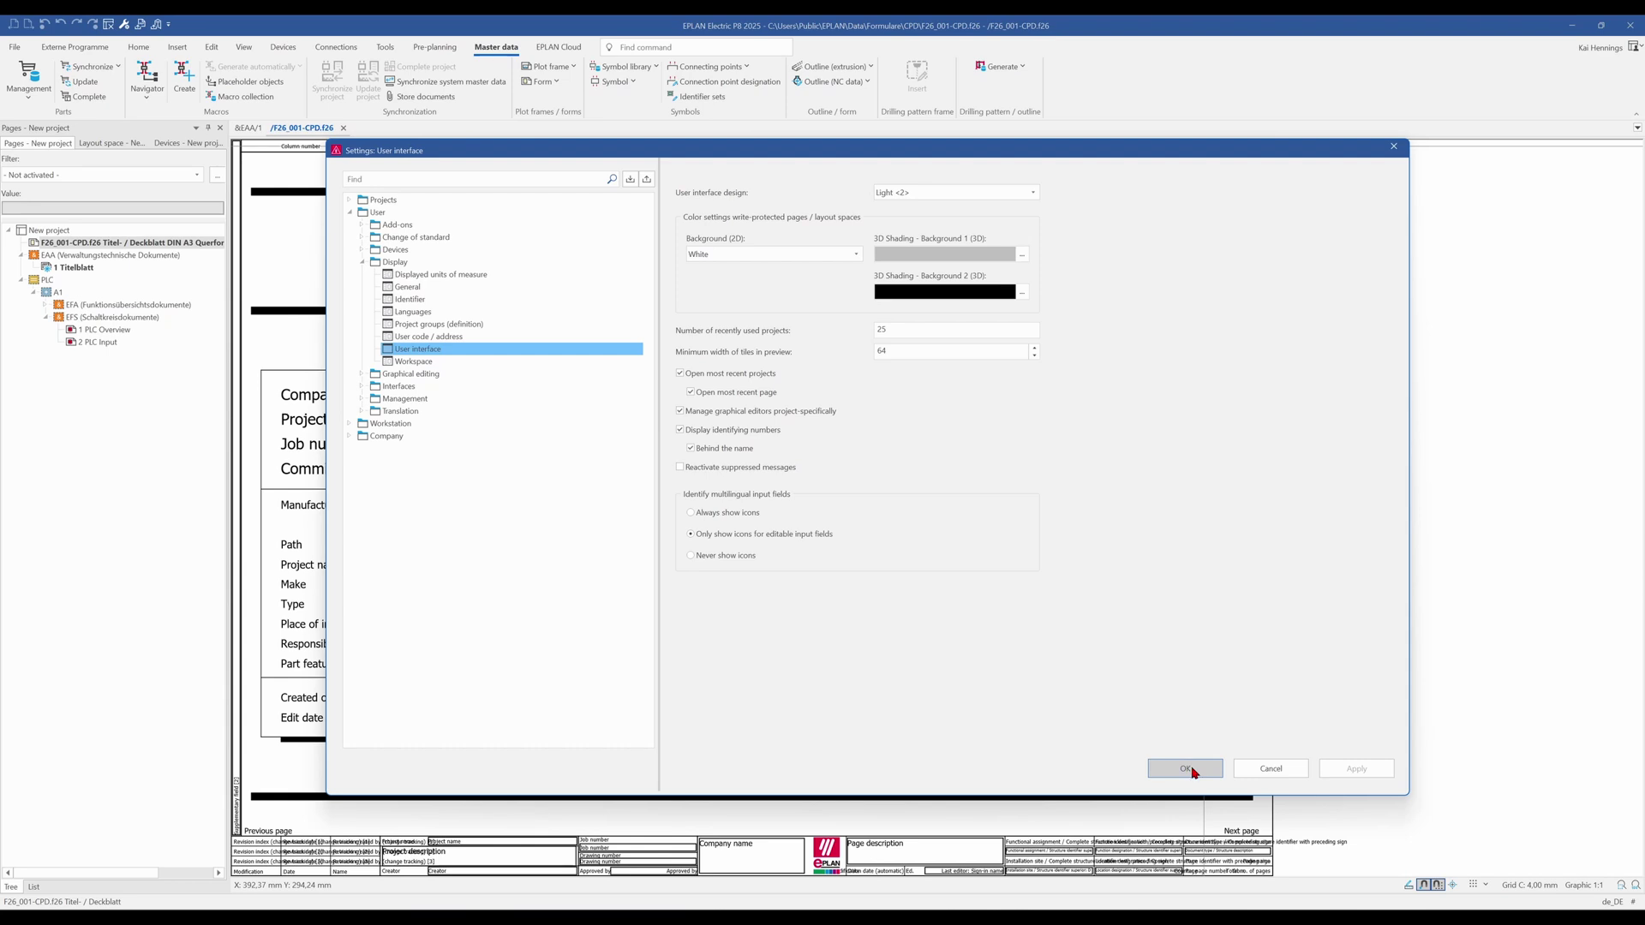
left_click(1186, 770)
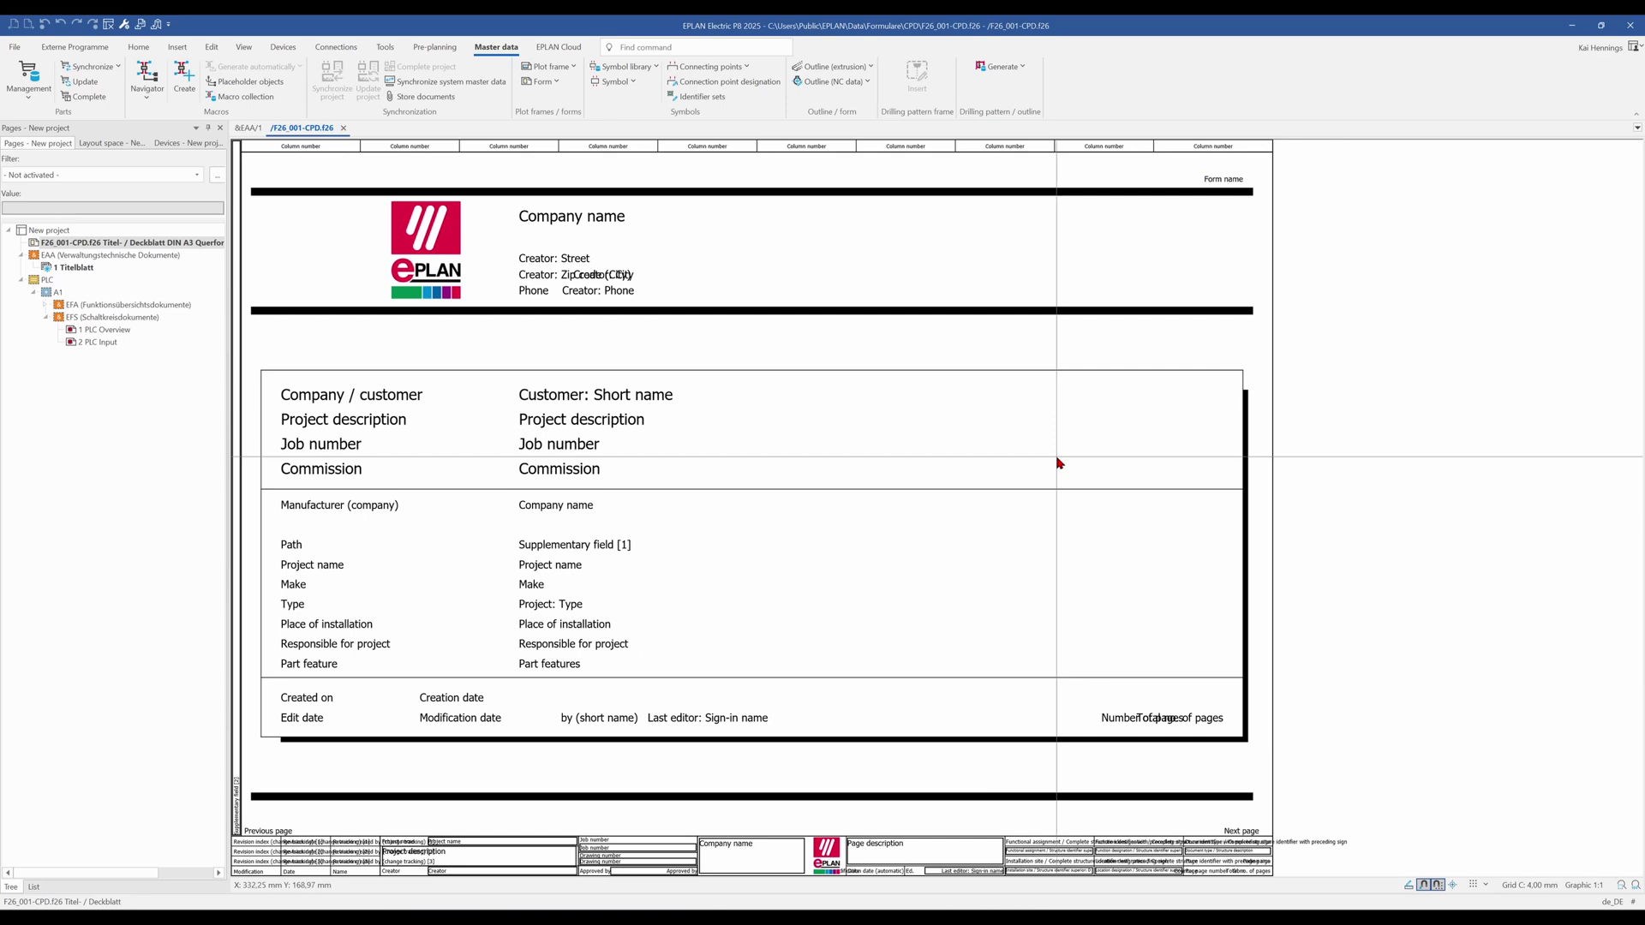
Set the Form name placeholder's Invisible format property to Yes and confirm.
double_click(1223, 180)
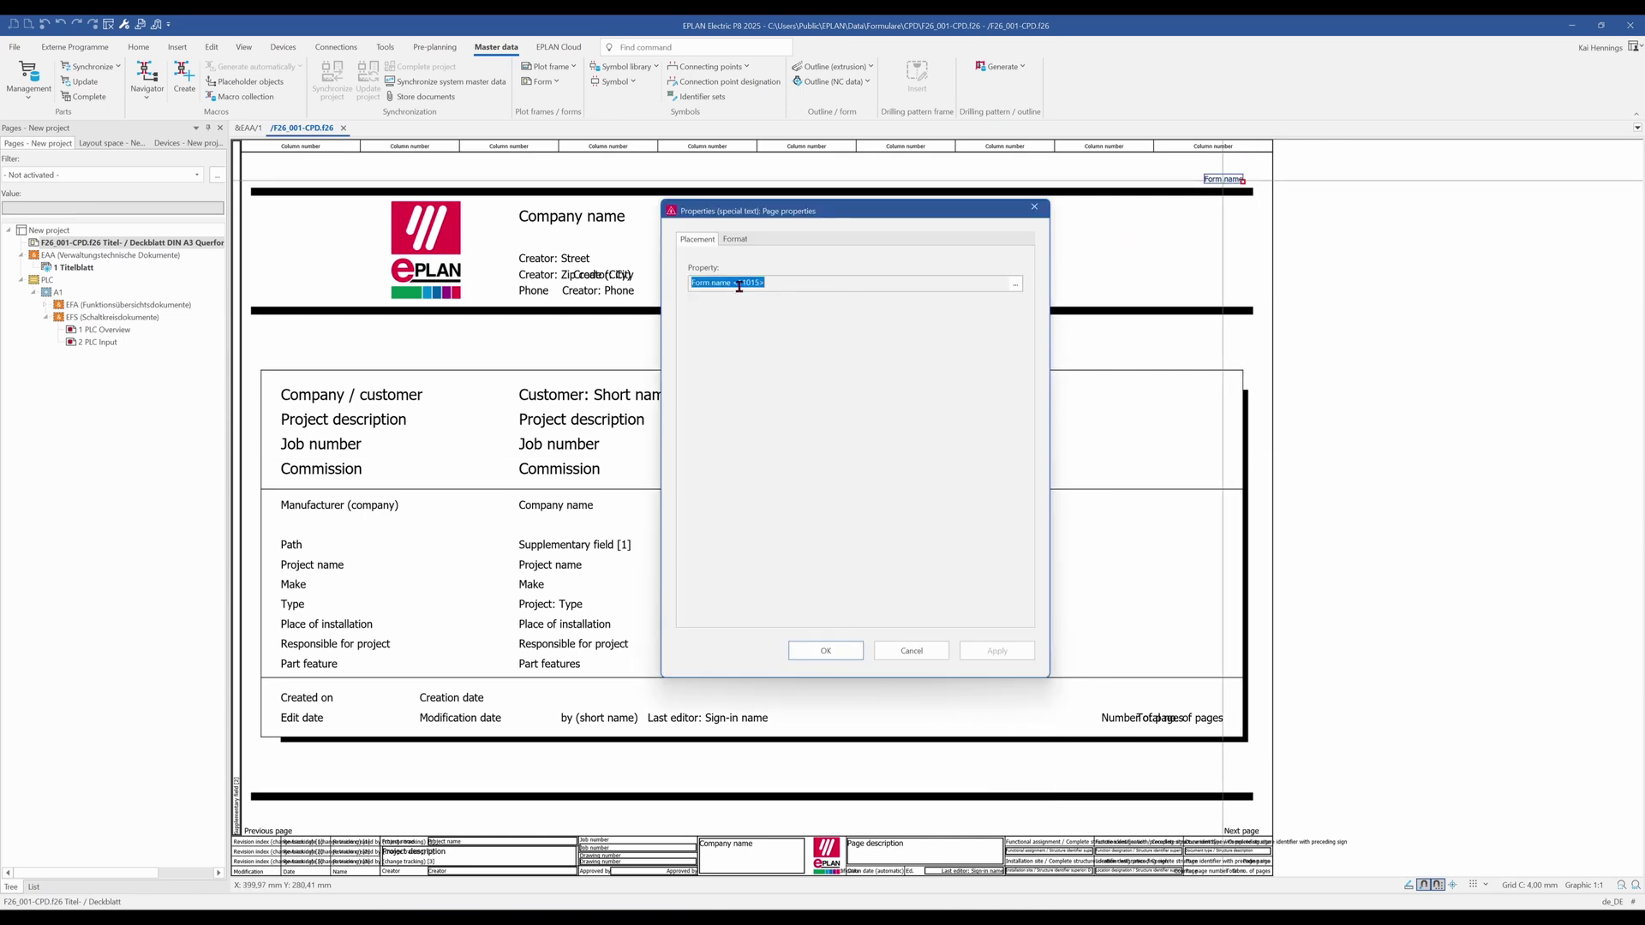
left_click(737, 240)
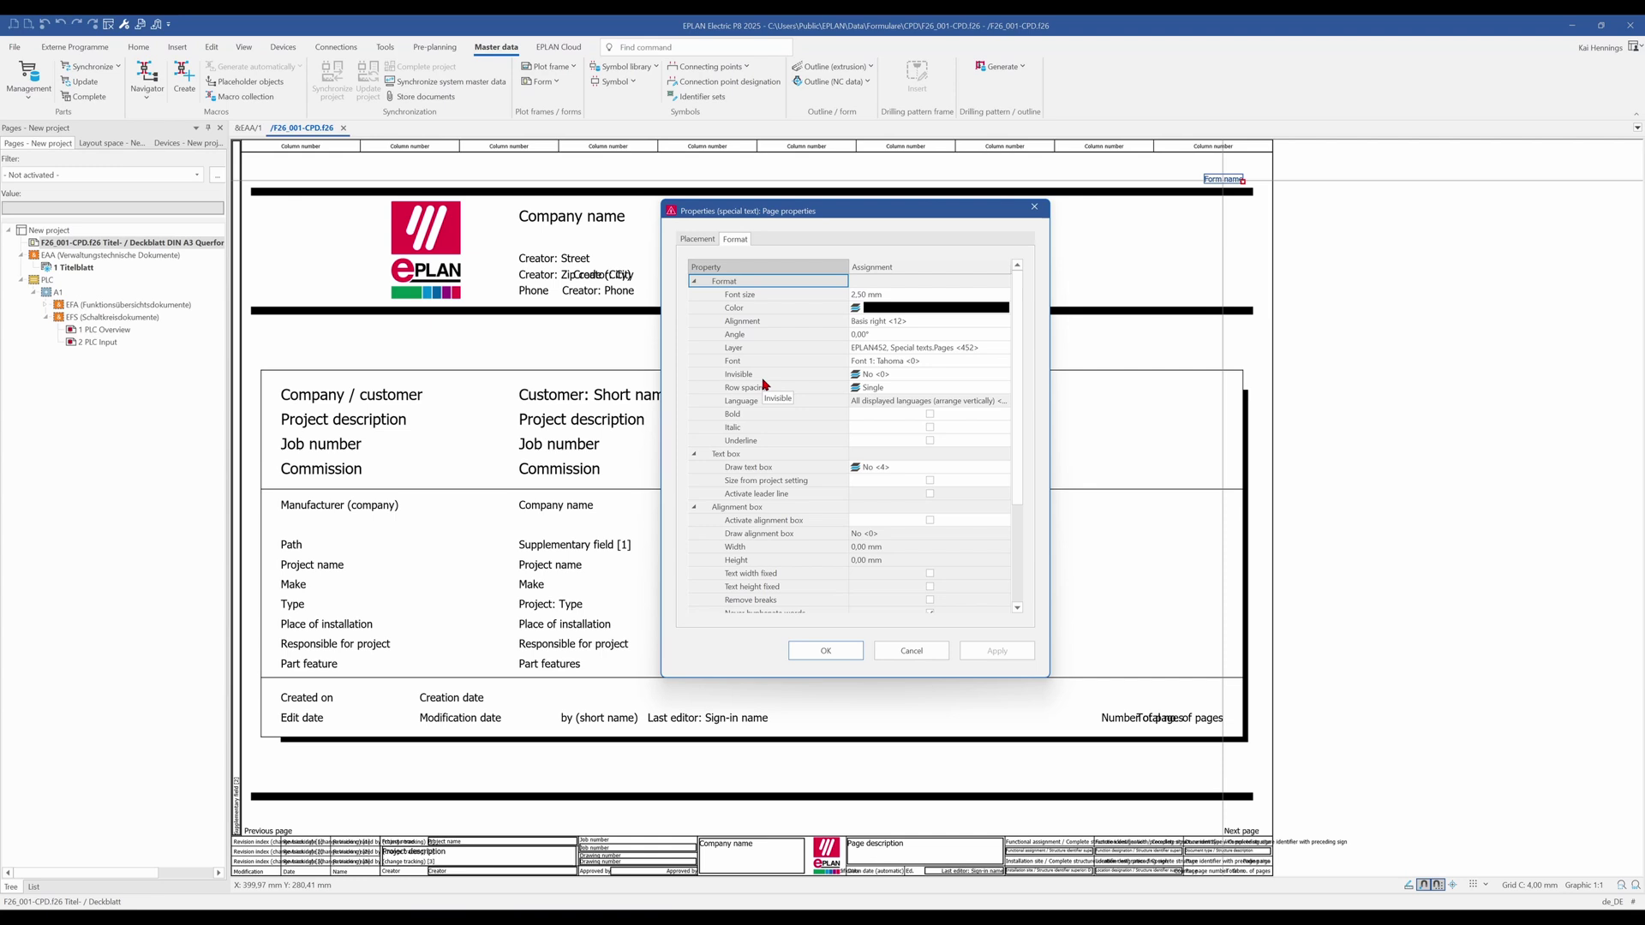
left_click(1005, 375)
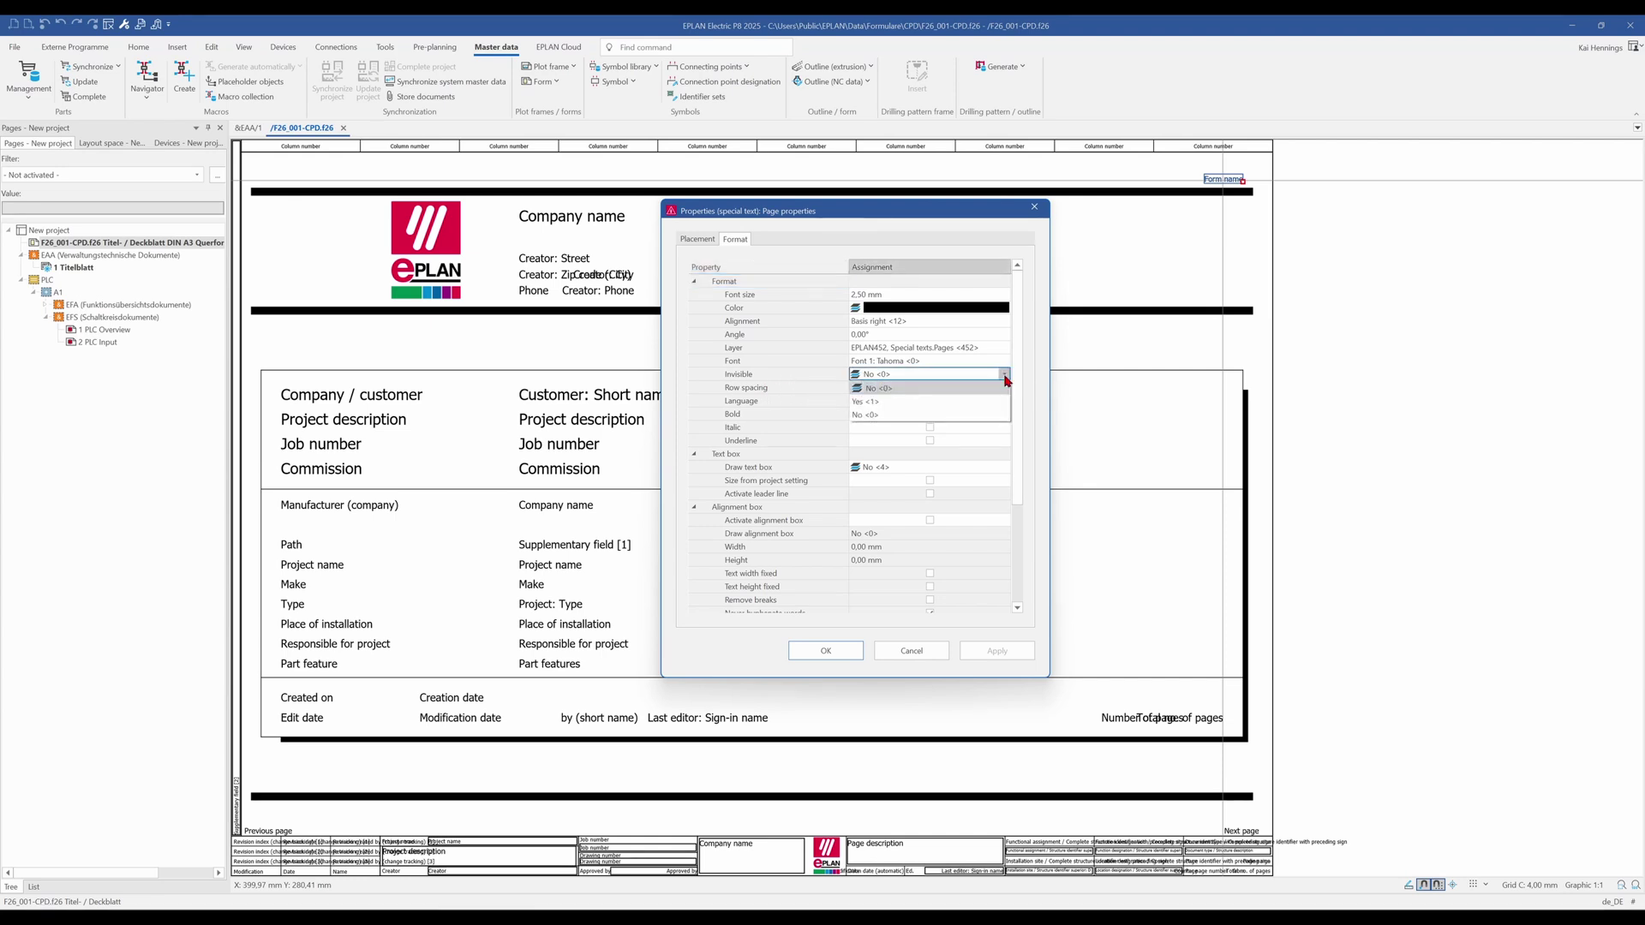
left_click(942, 403)
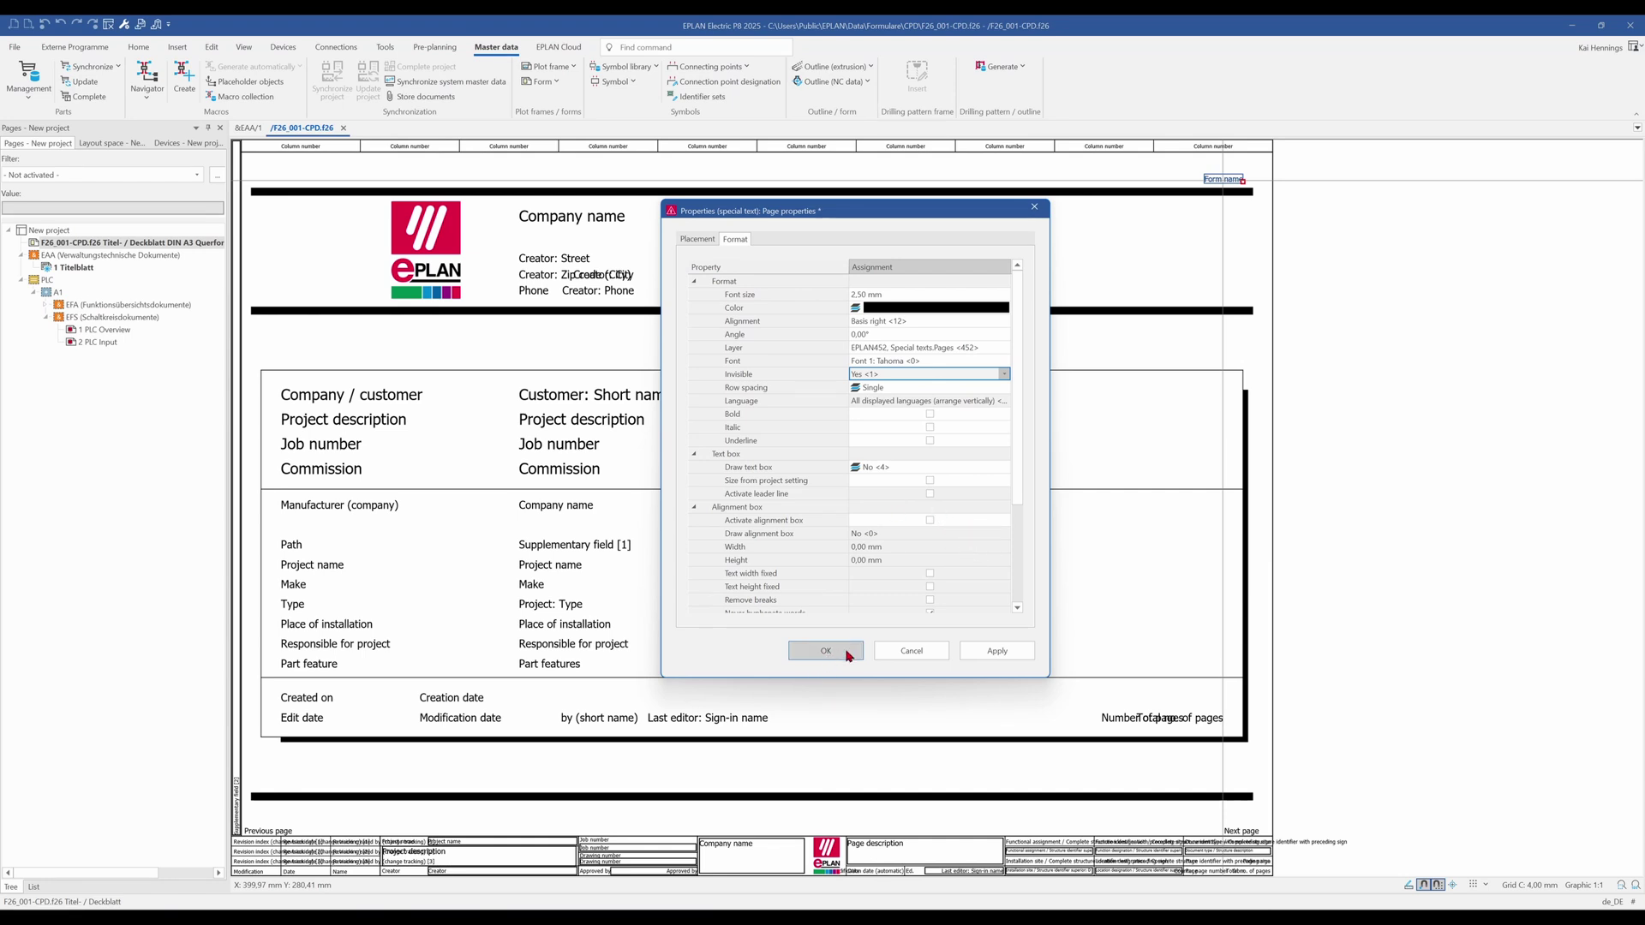
left_click(818, 651)
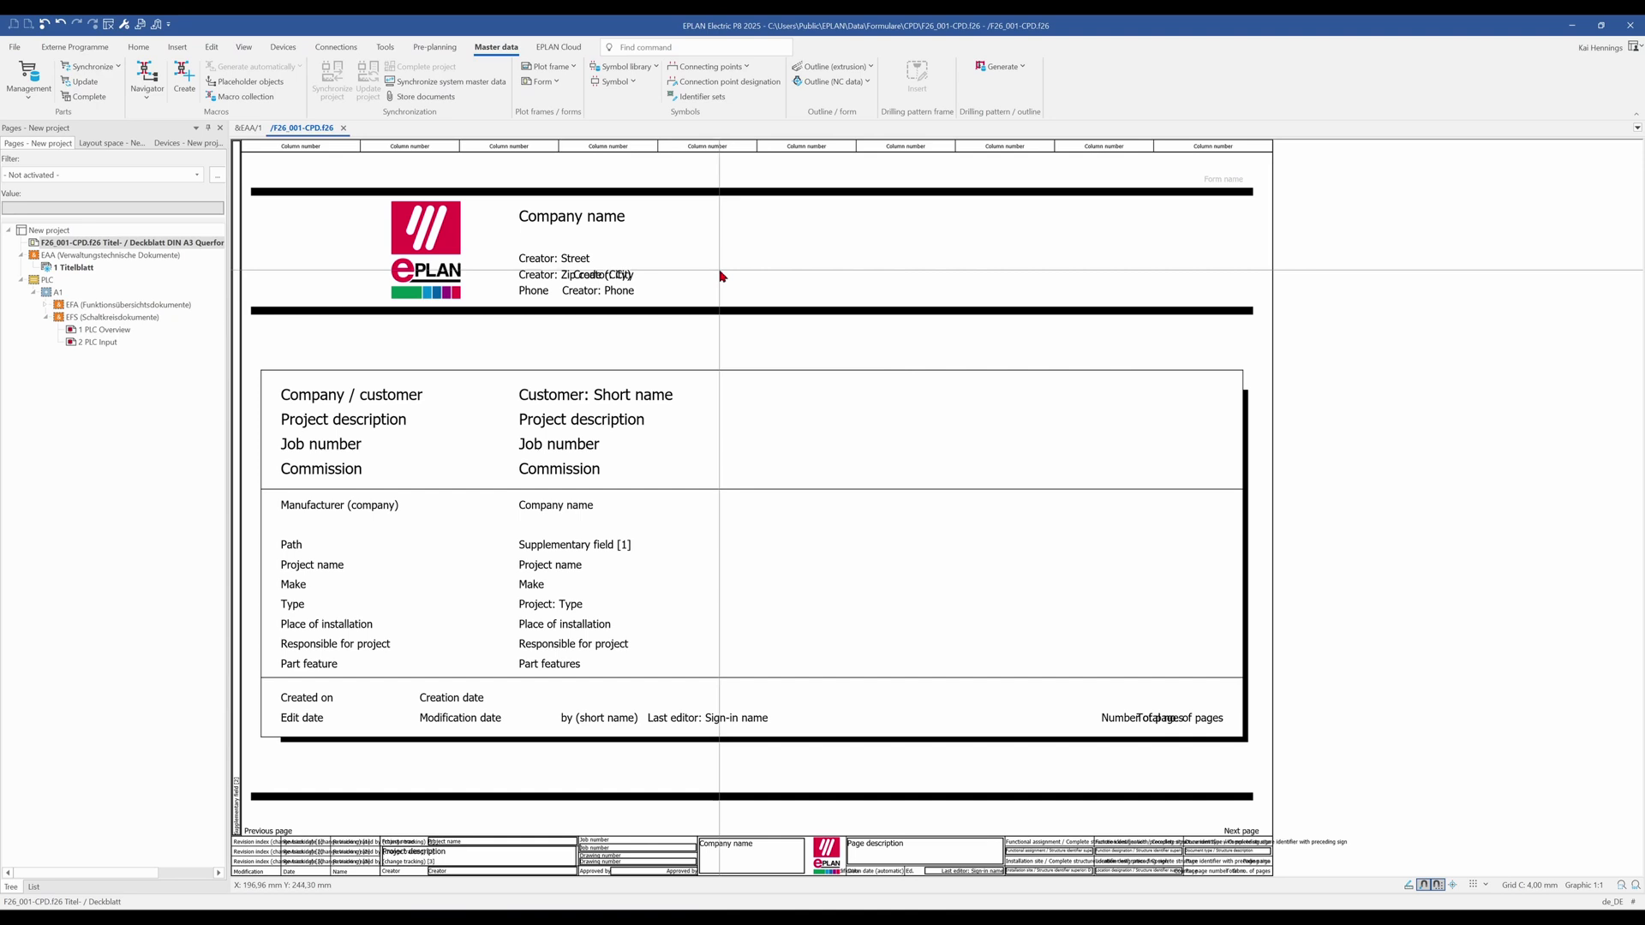
Review the Company name placeholder's properties without changes, then select the old EPLAN logo.
double_click(574, 219)
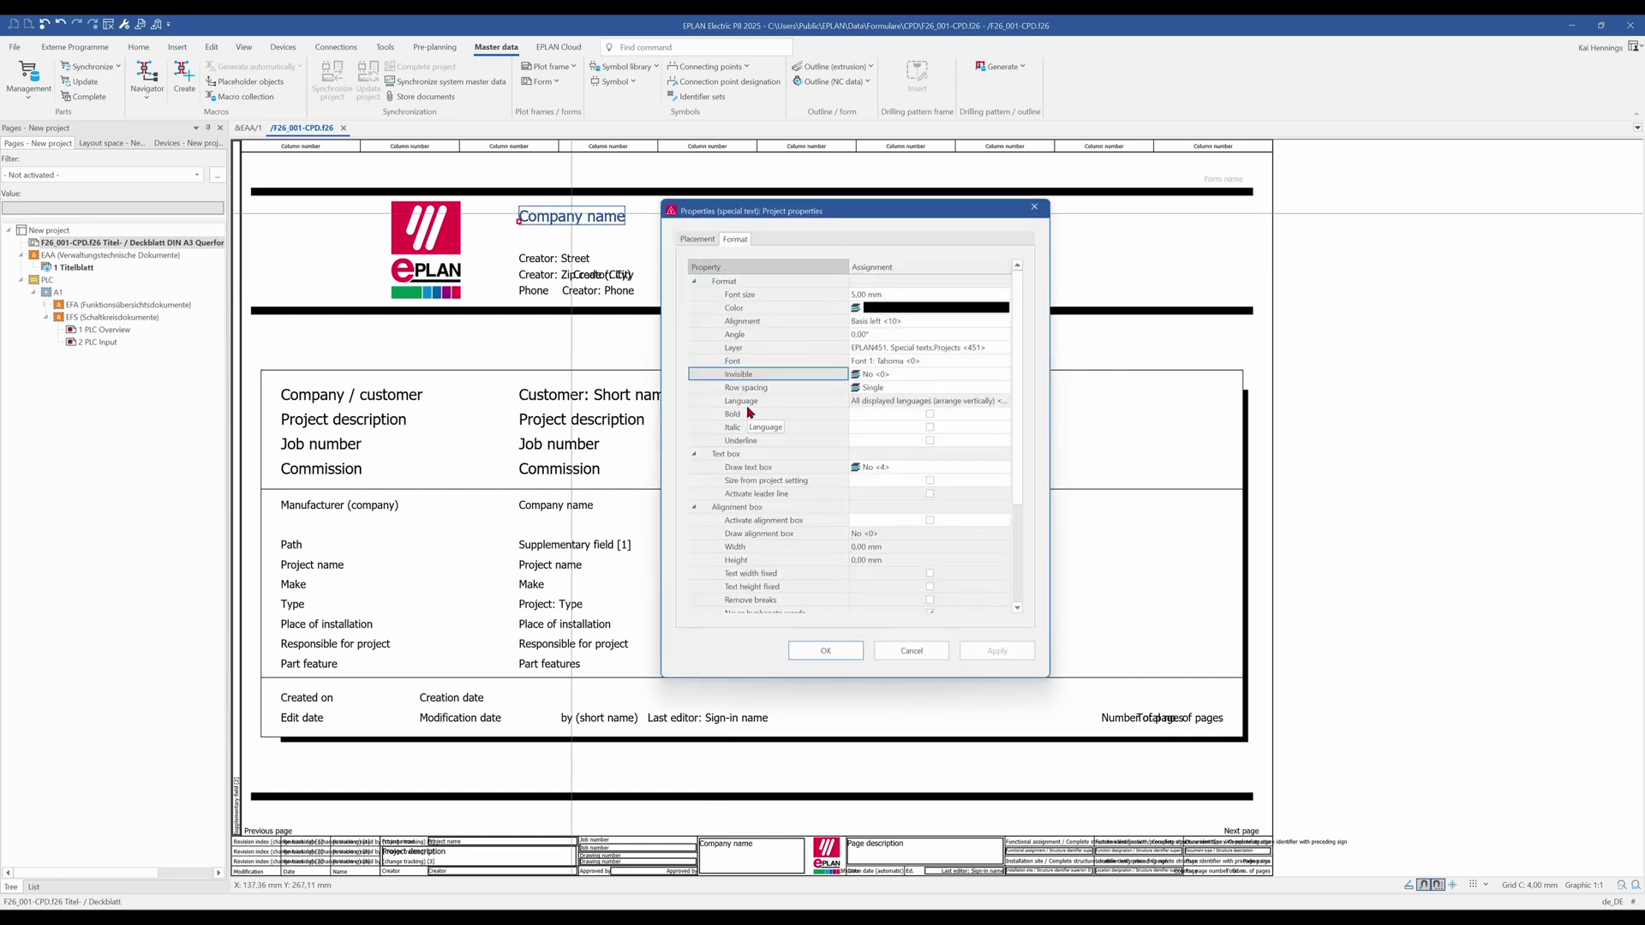
scroll(750, 413, "down", 3)
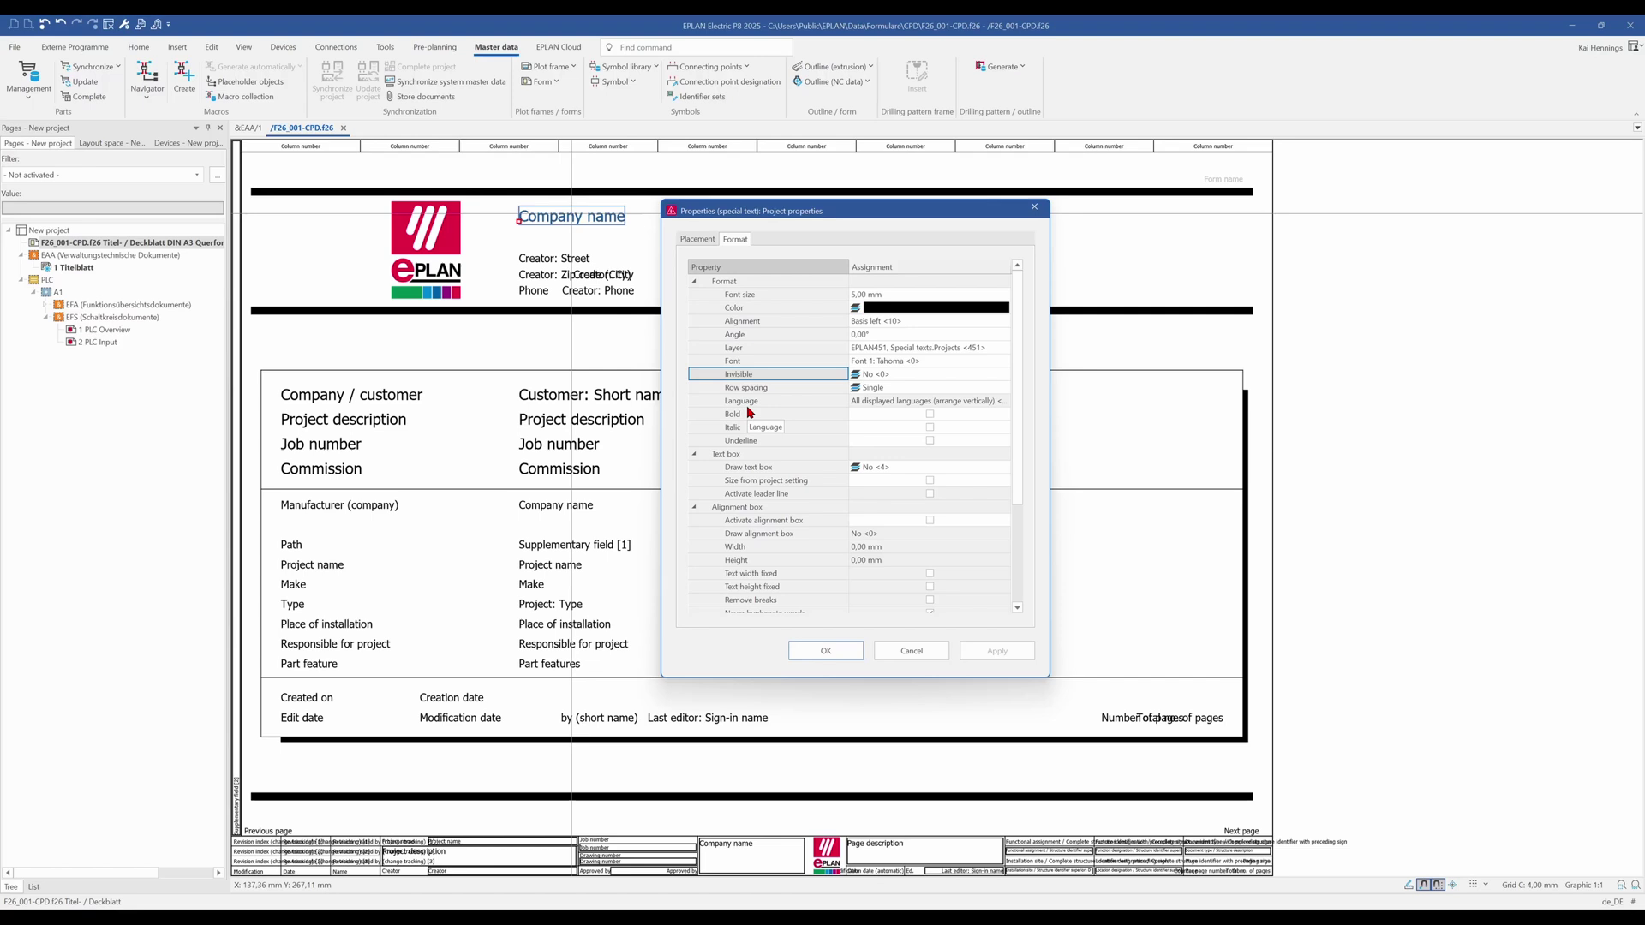
left_click(926, 652)
left_click(716, 265)
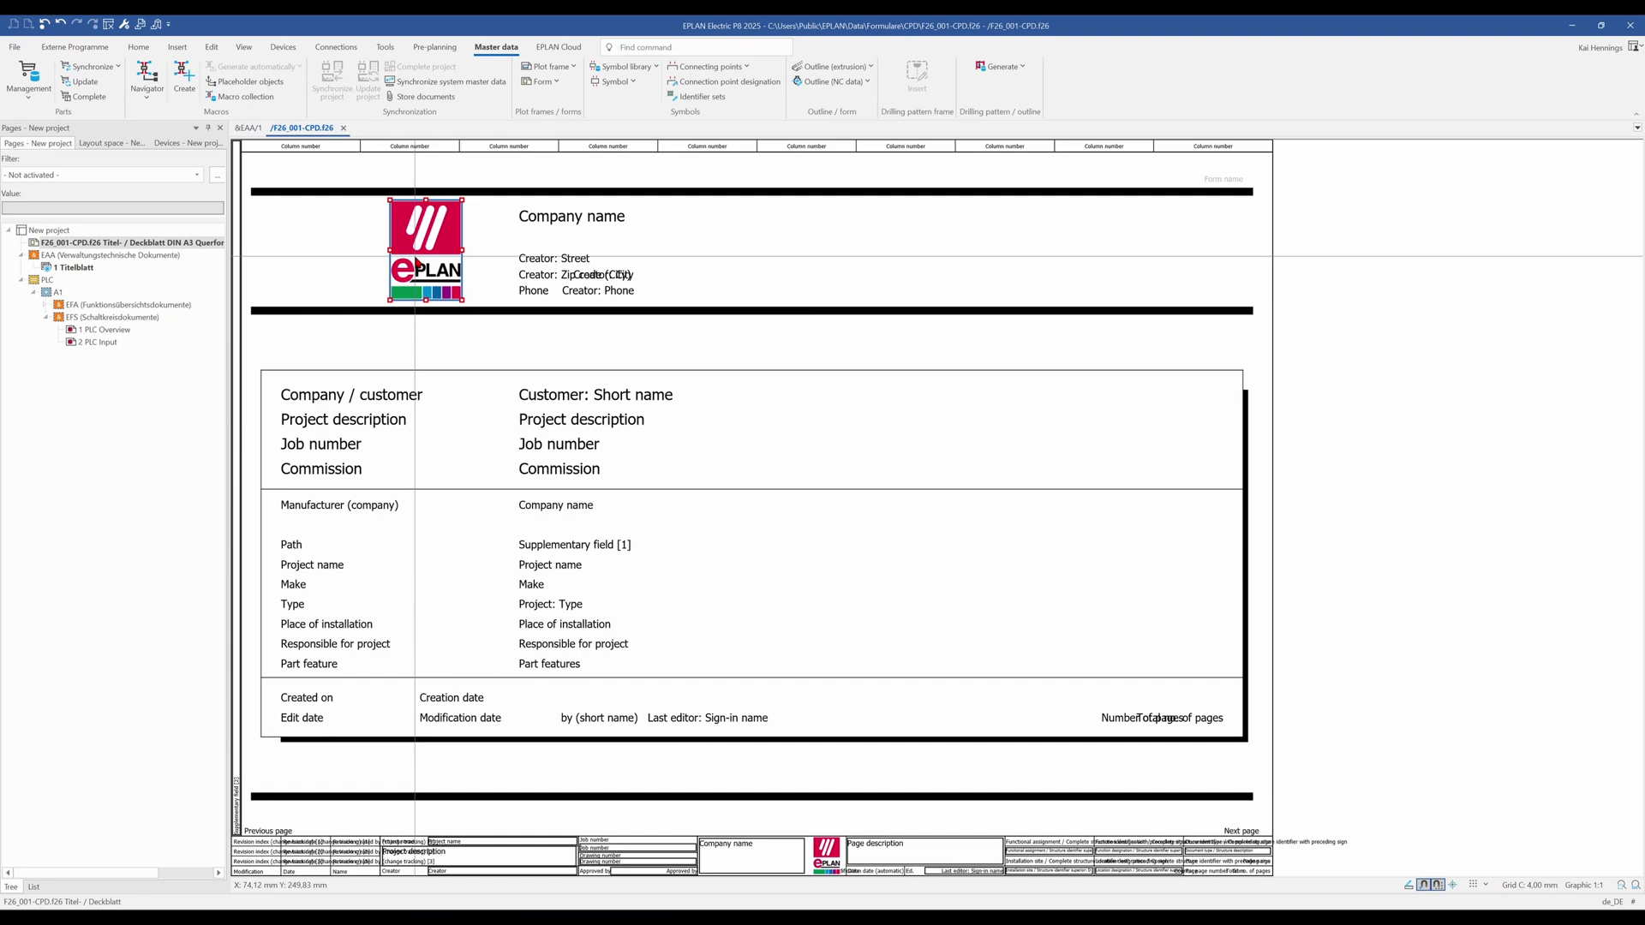
Delete the old EPLAN logo and insert the SK_Laser_Logo image file.
key("Delete")
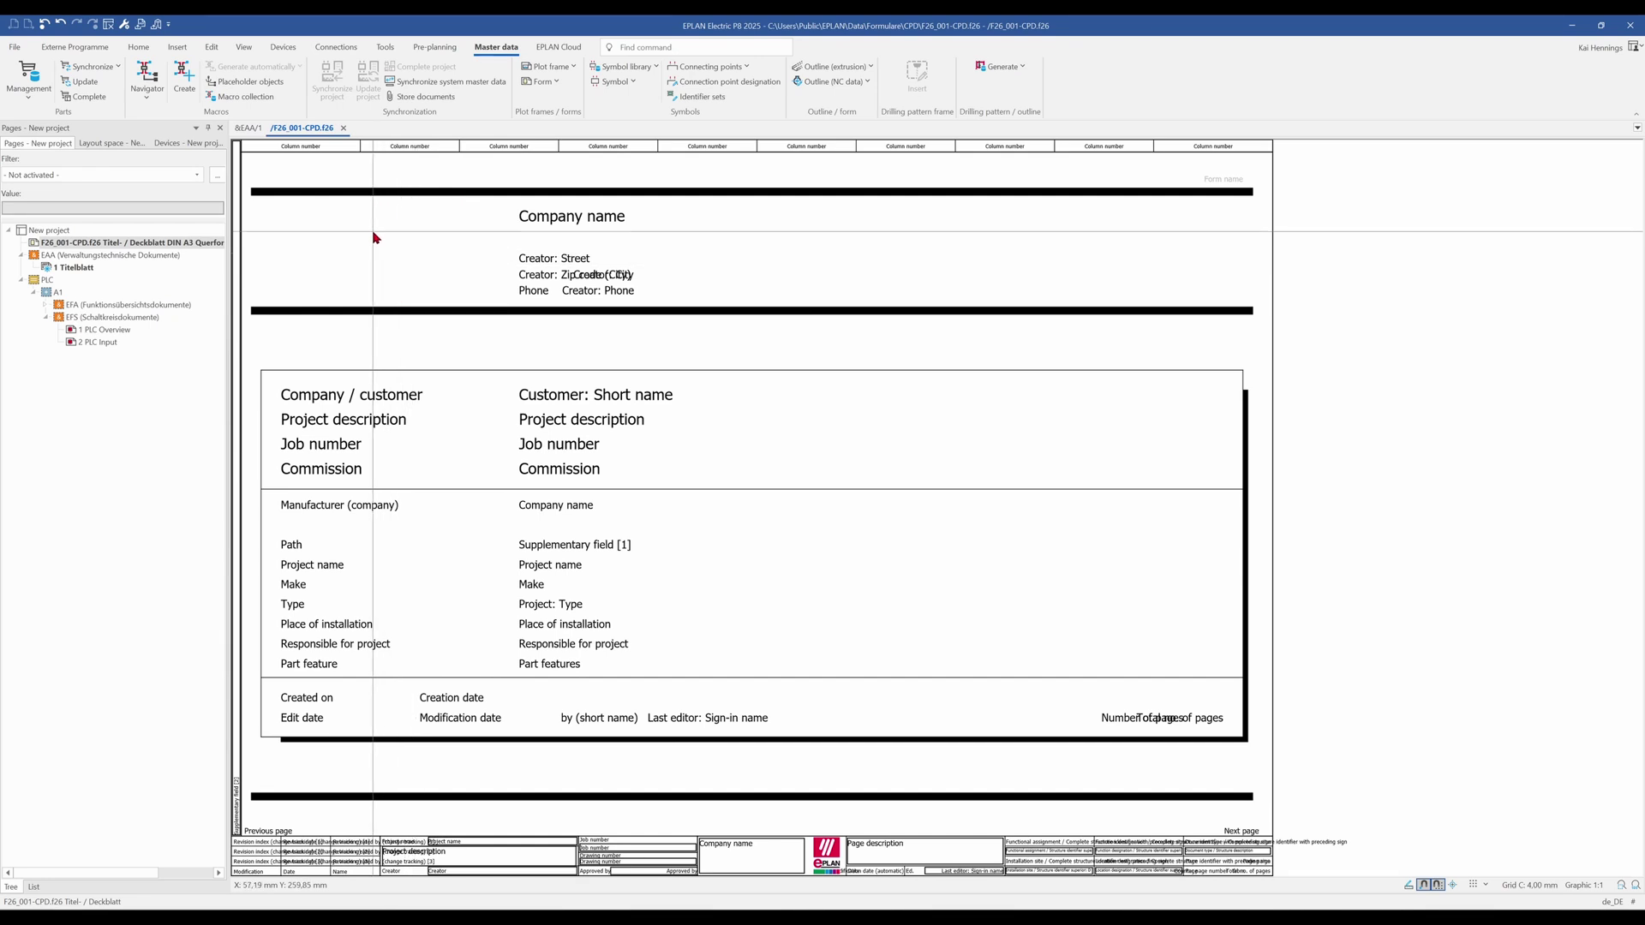
left_click(178, 48)
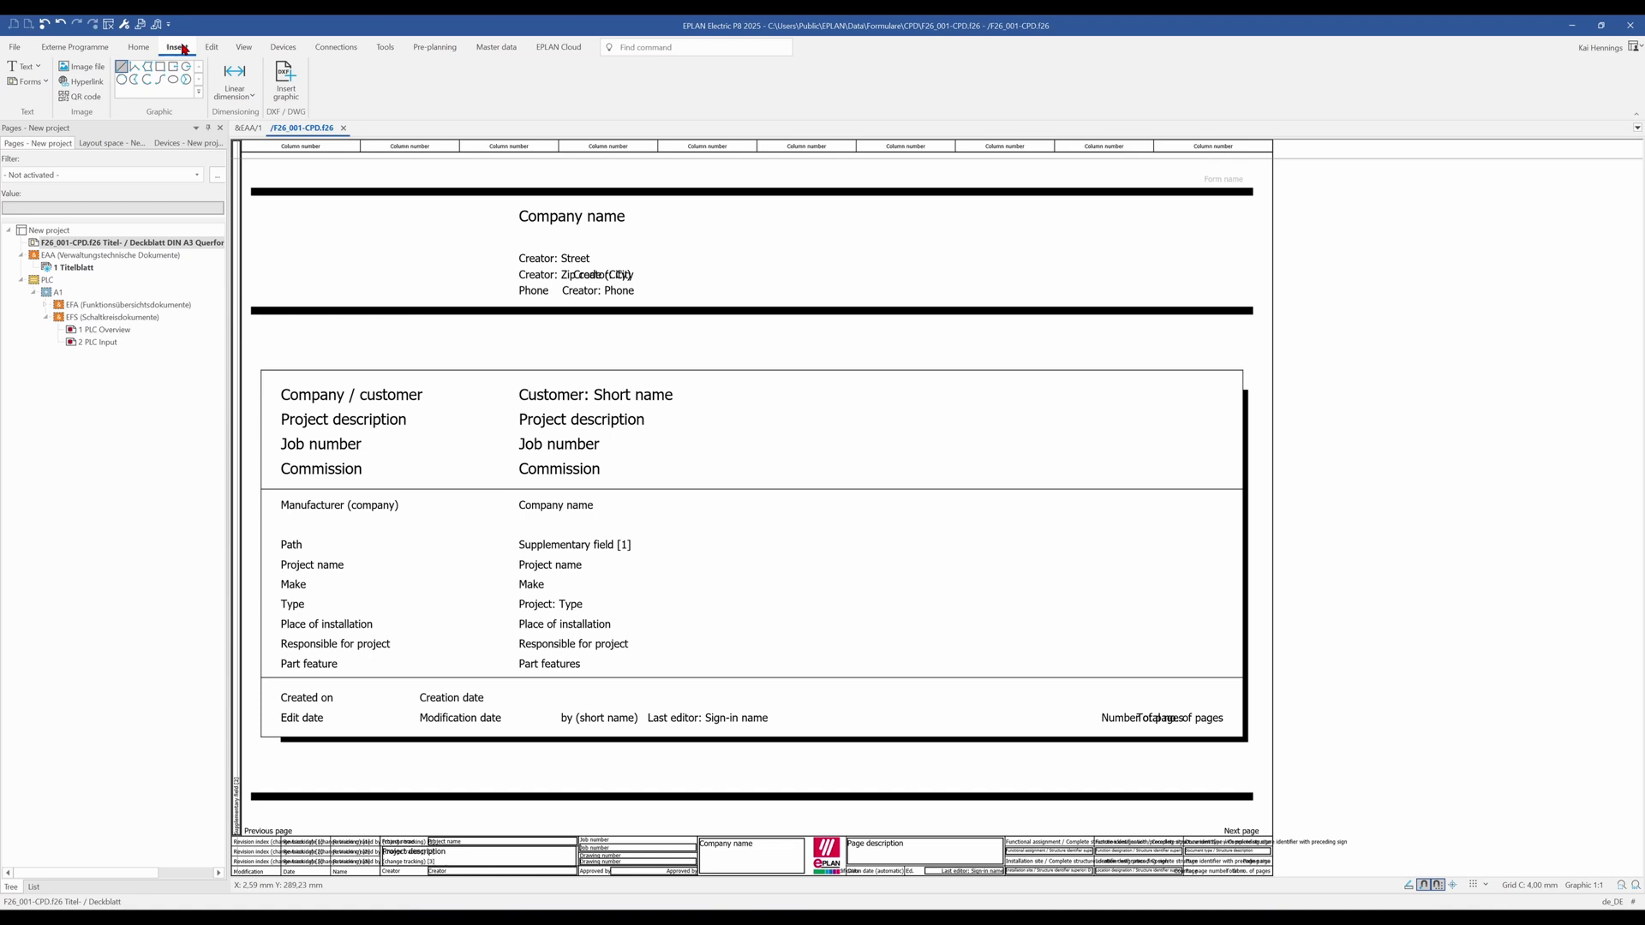
left_click(73, 69)
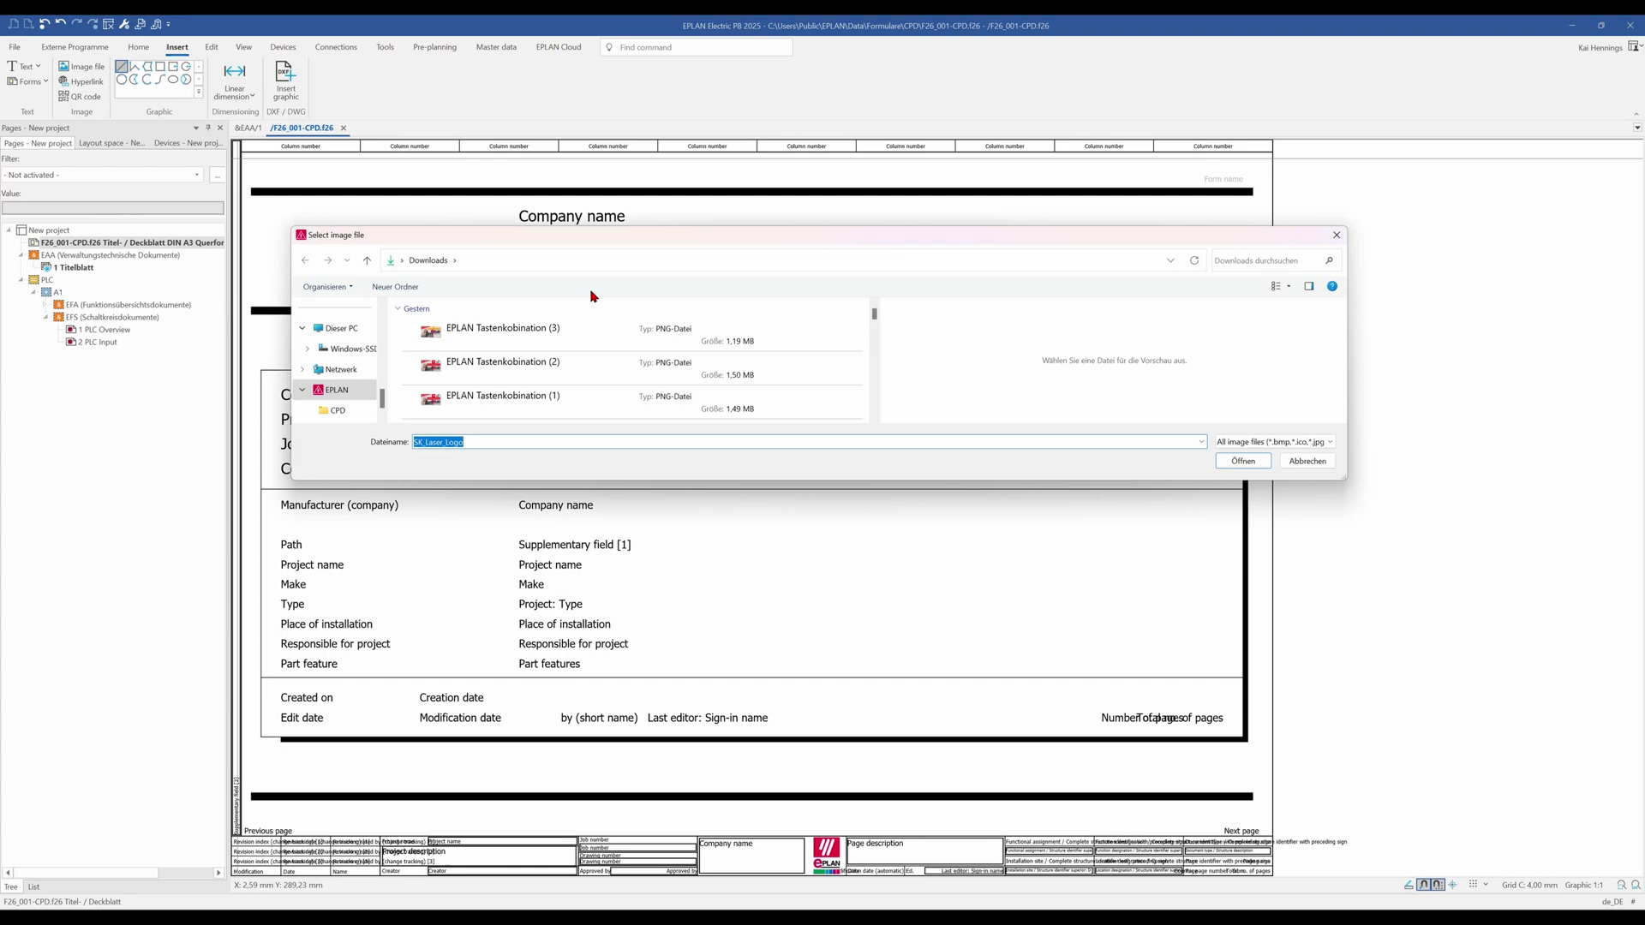
key("Return")
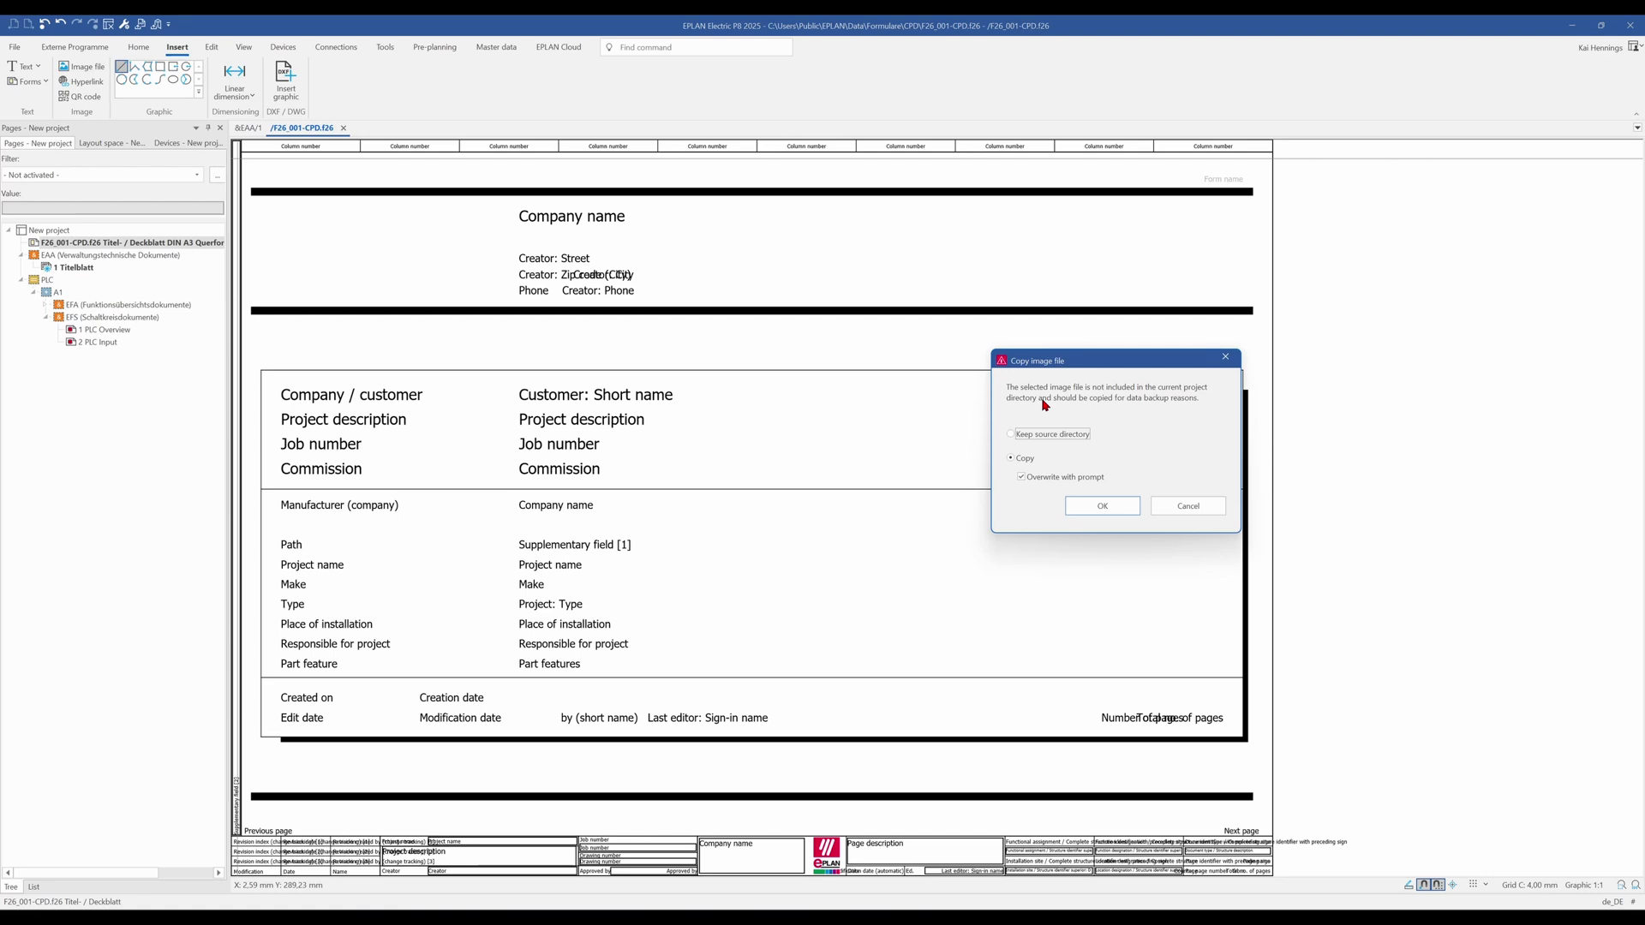
Copy the logo into the project directory and place it at 40 × 40 mm in the header.
left_click(1097, 507)
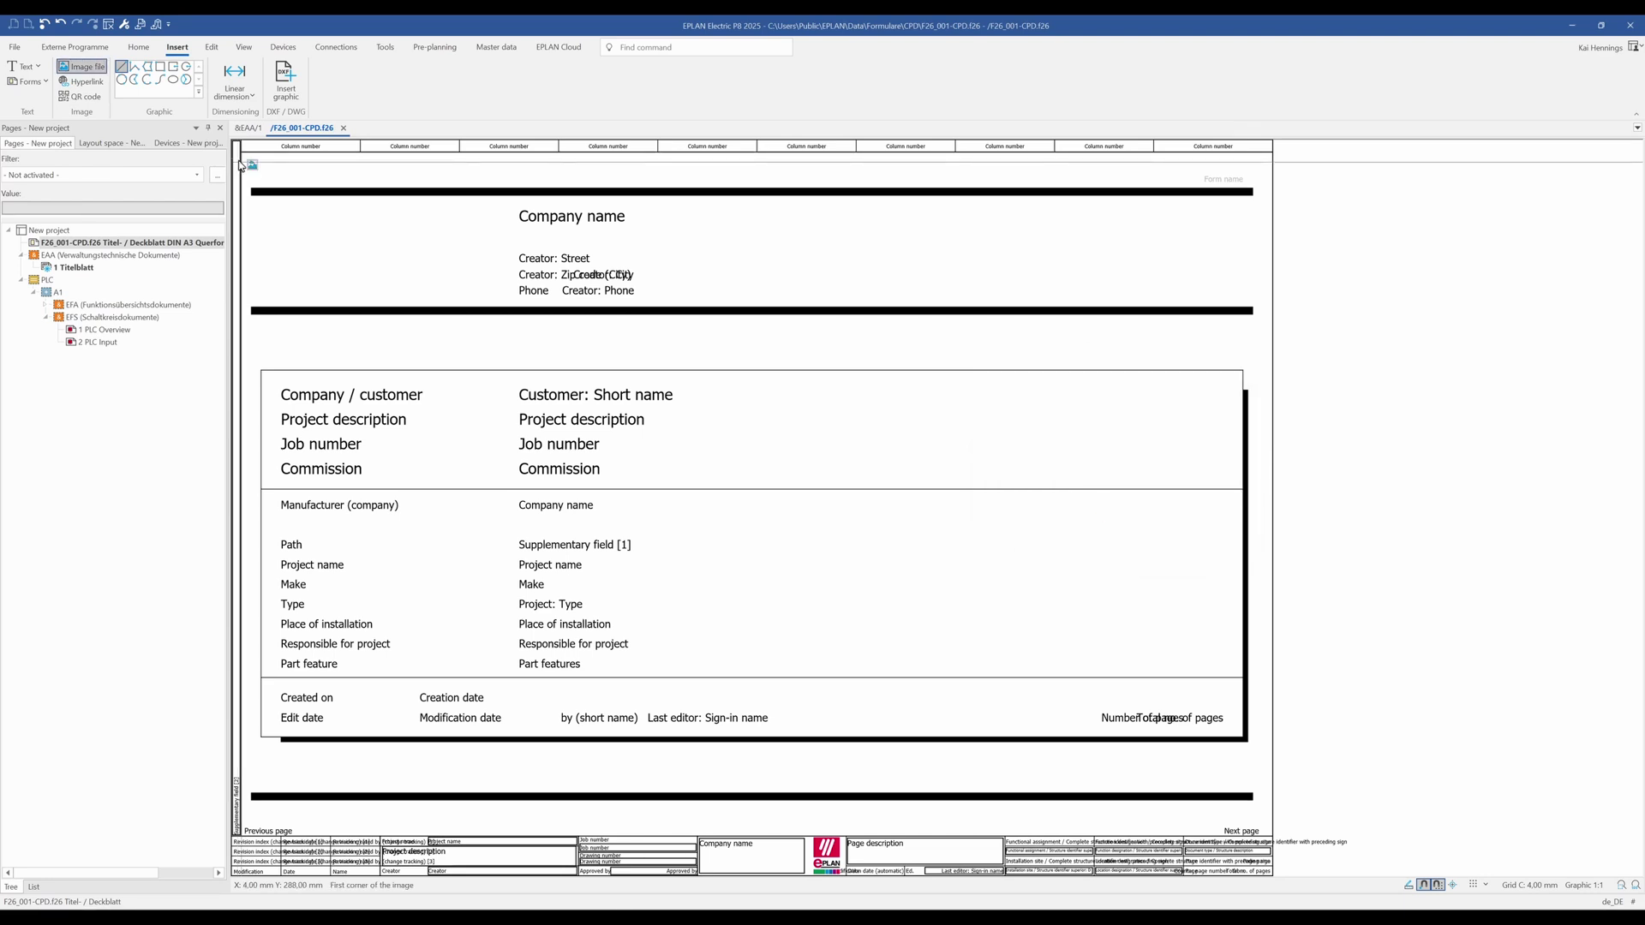
left_click(310, 202)
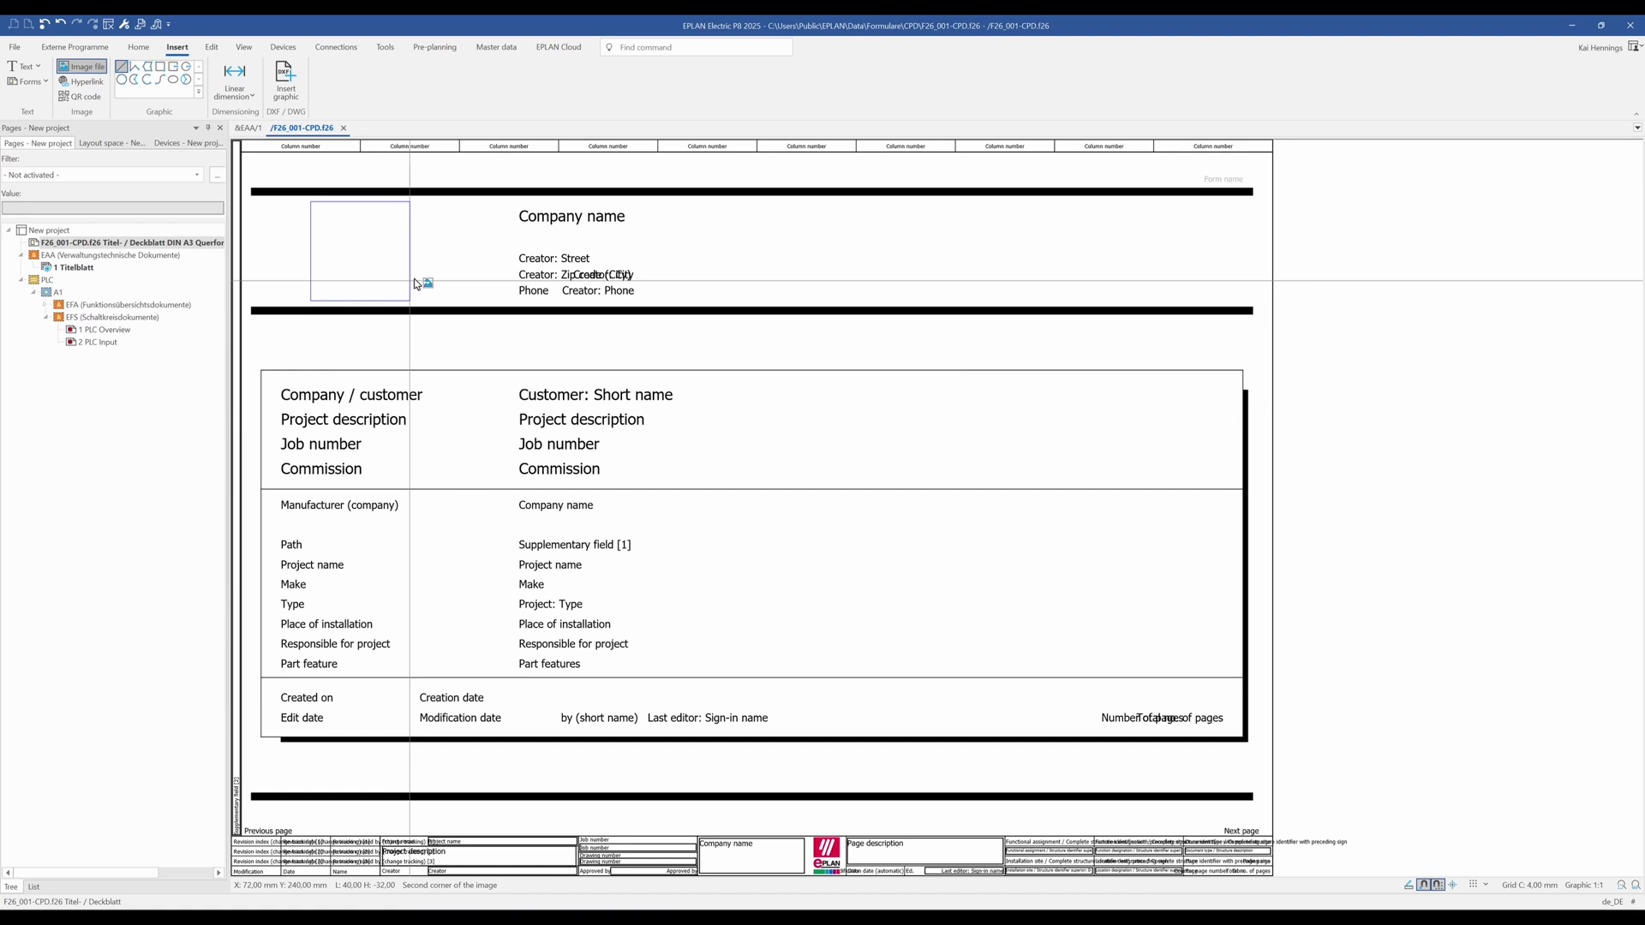
left_click(409, 300)
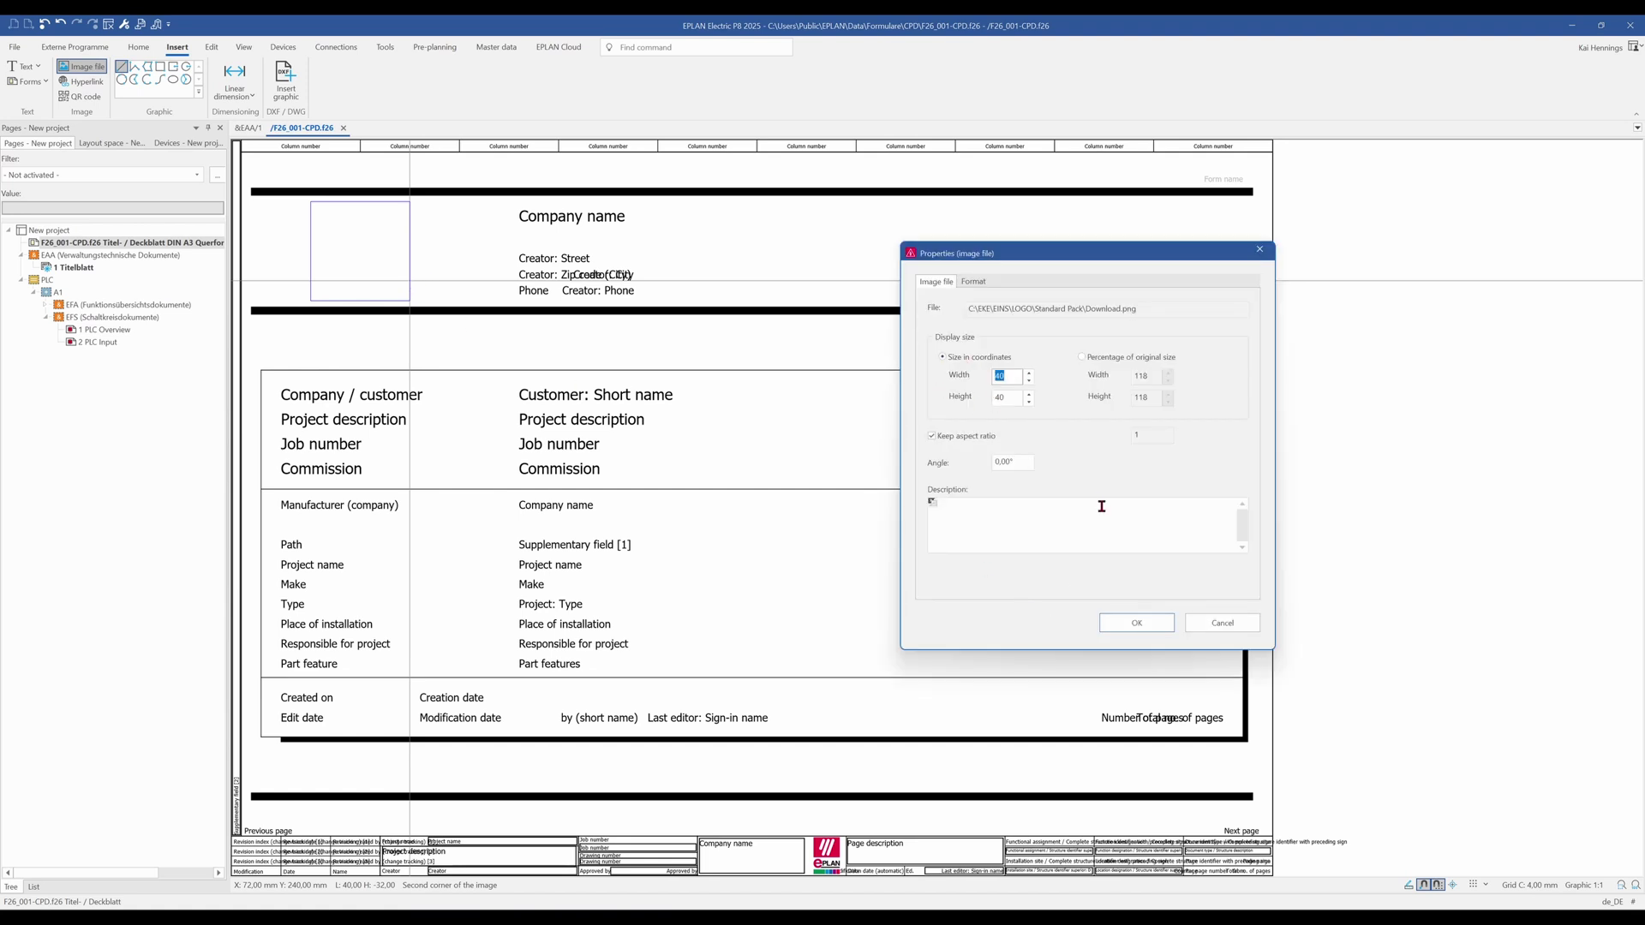
left_click(1137, 622)
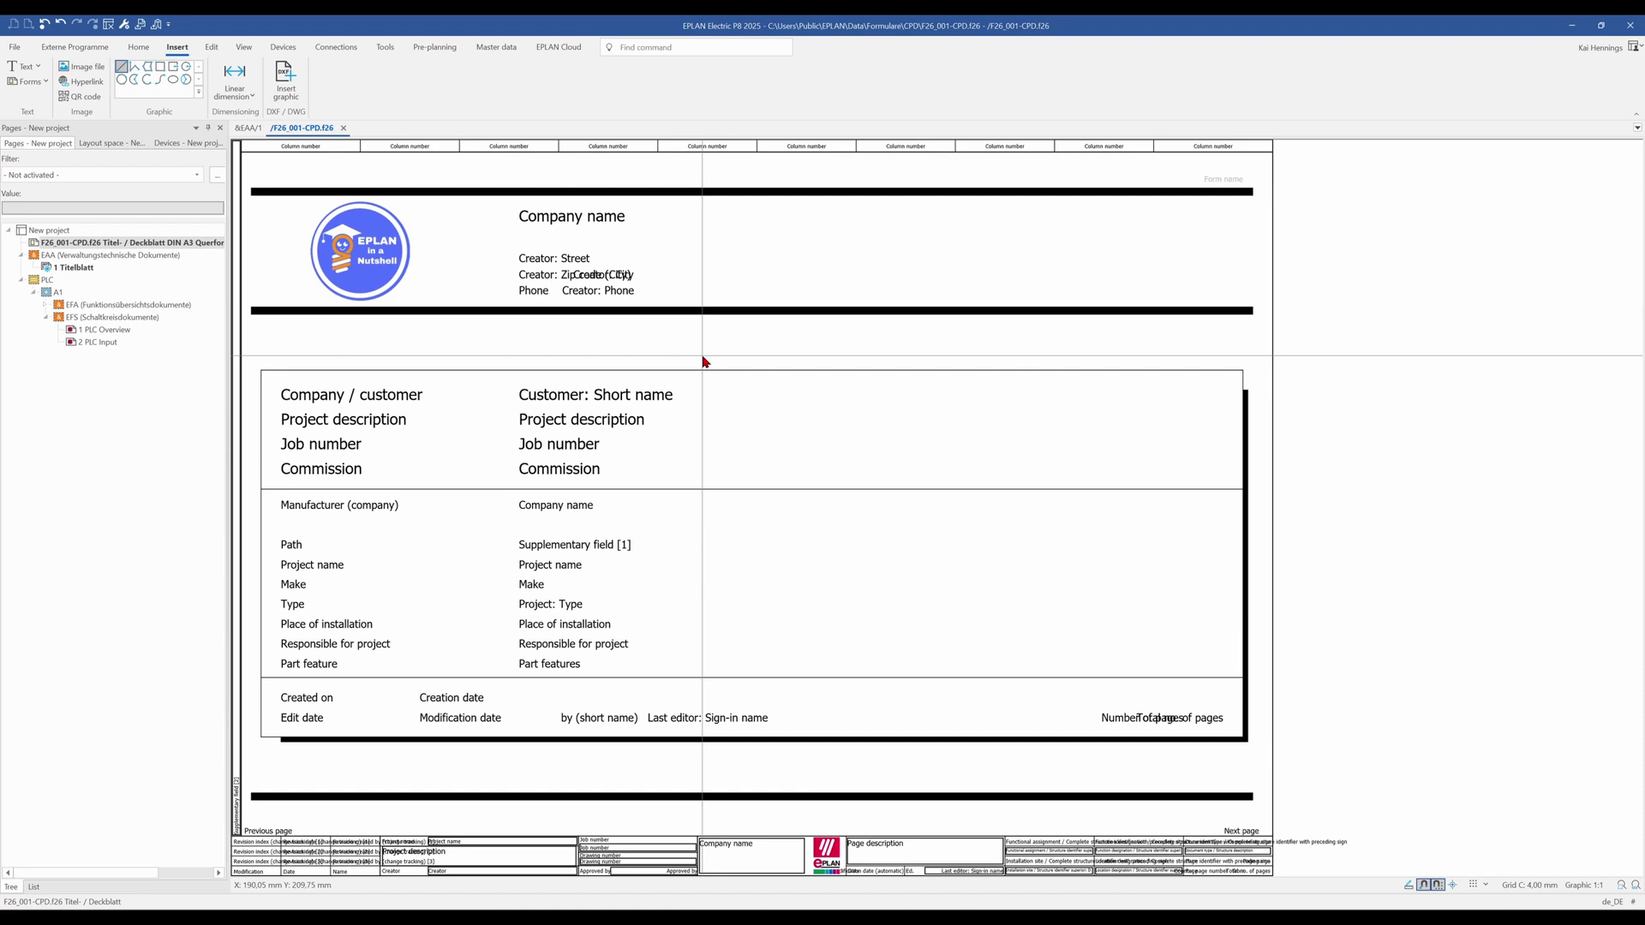
Check the thick top header line's properties, closing them without changes.
left_click(711, 193)
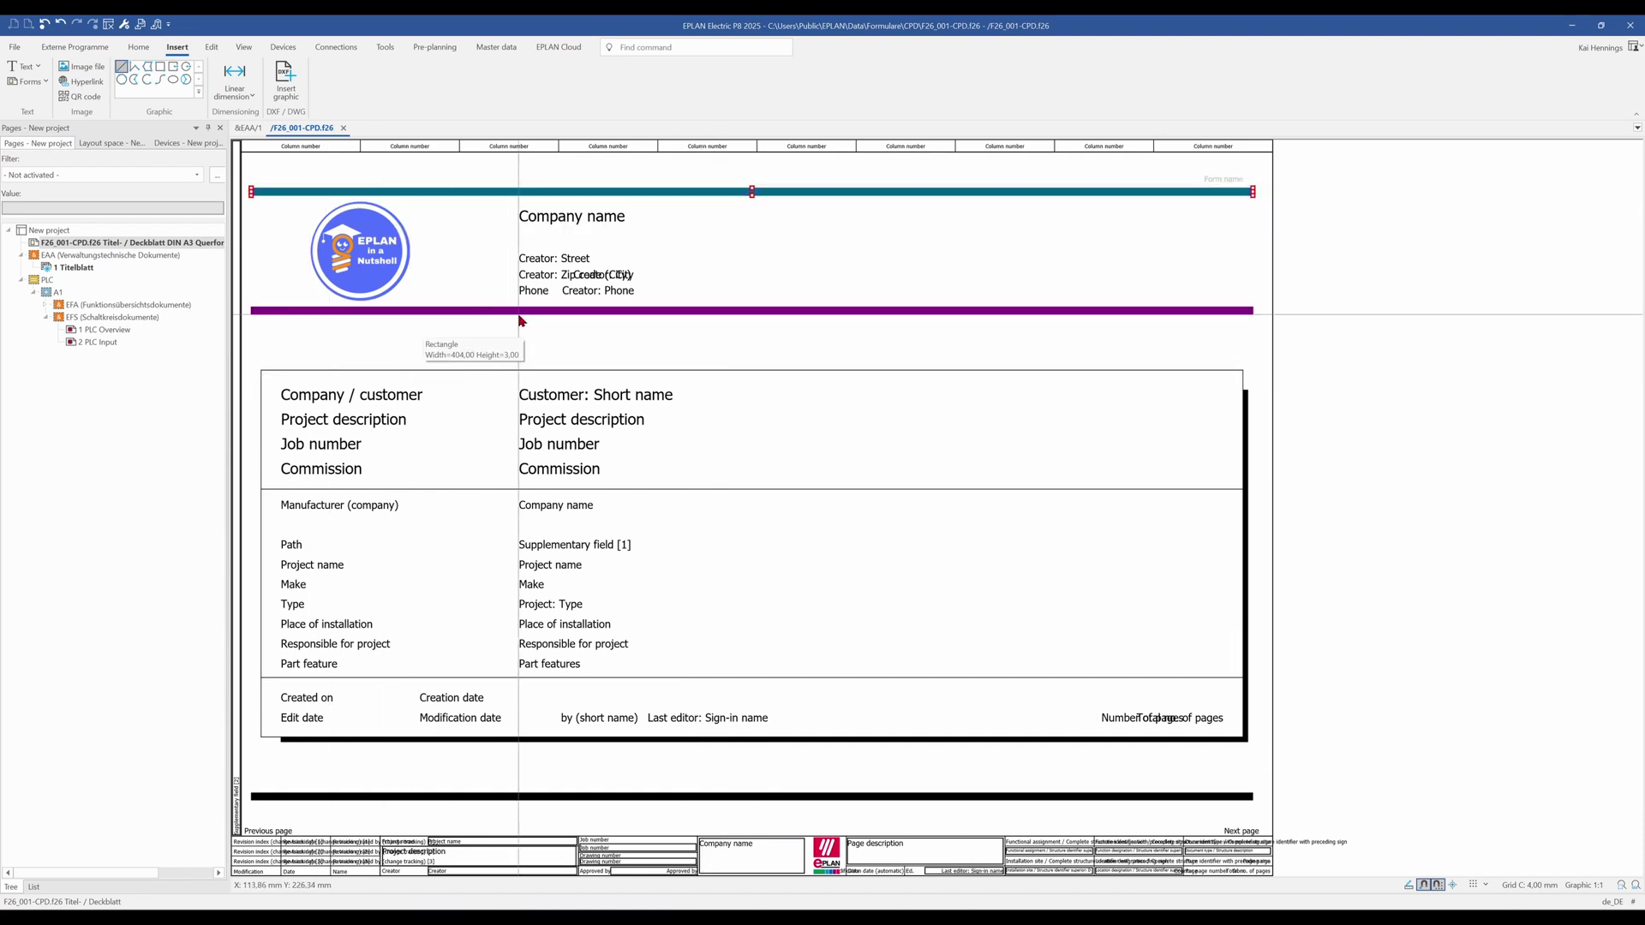
double_click(770, 193)
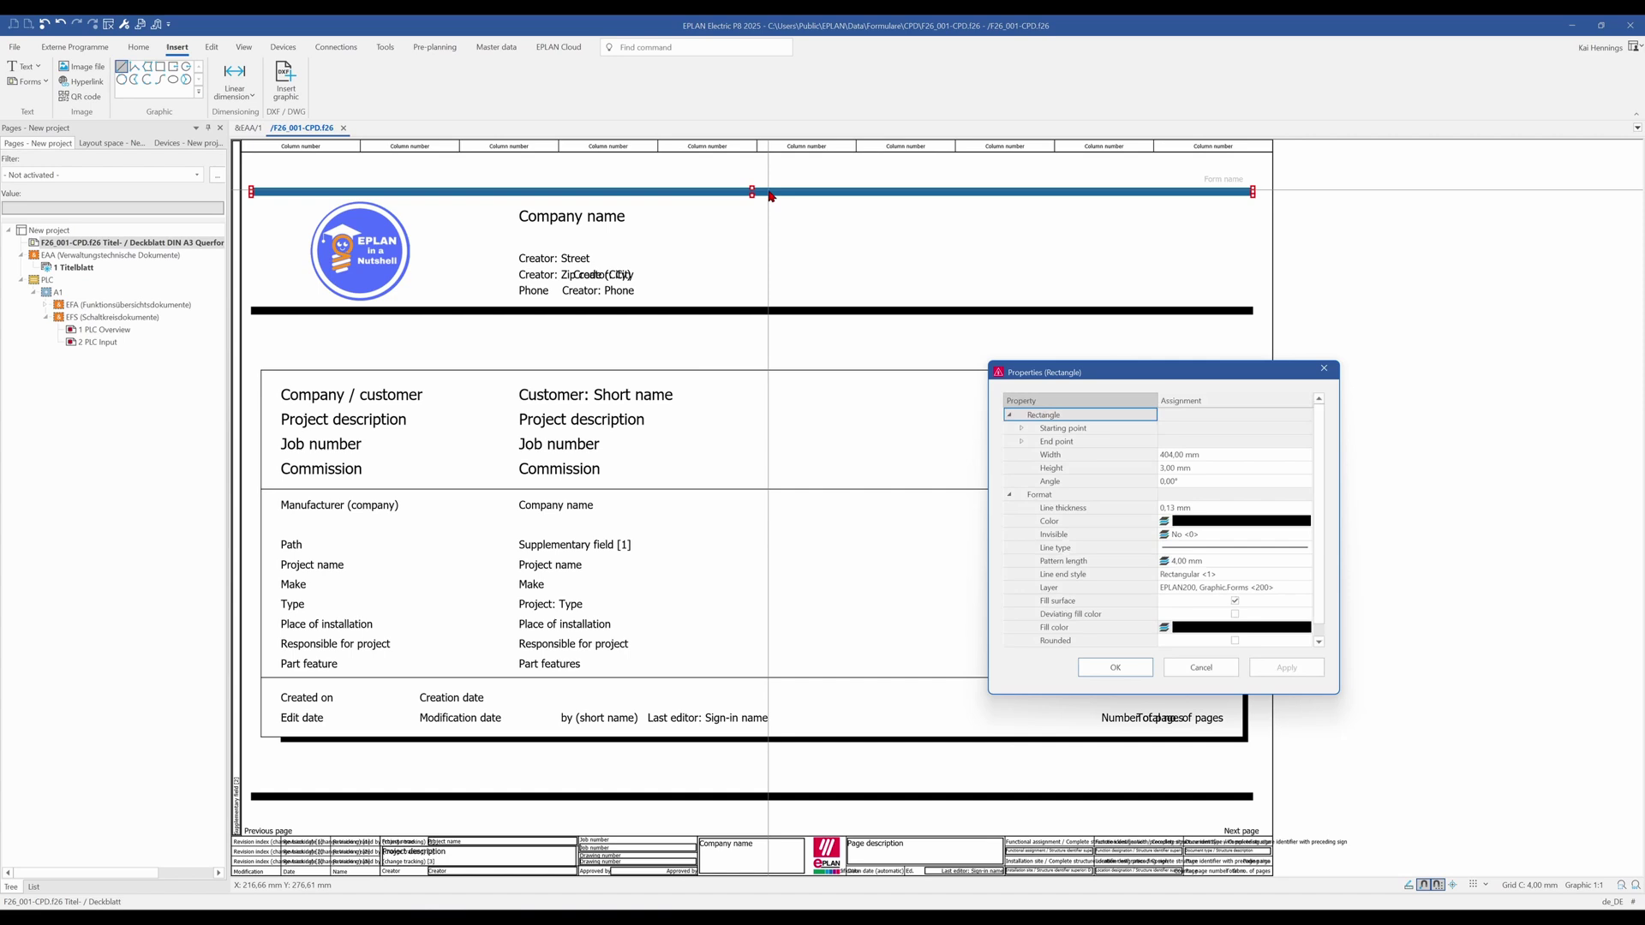
left_click(1204, 667)
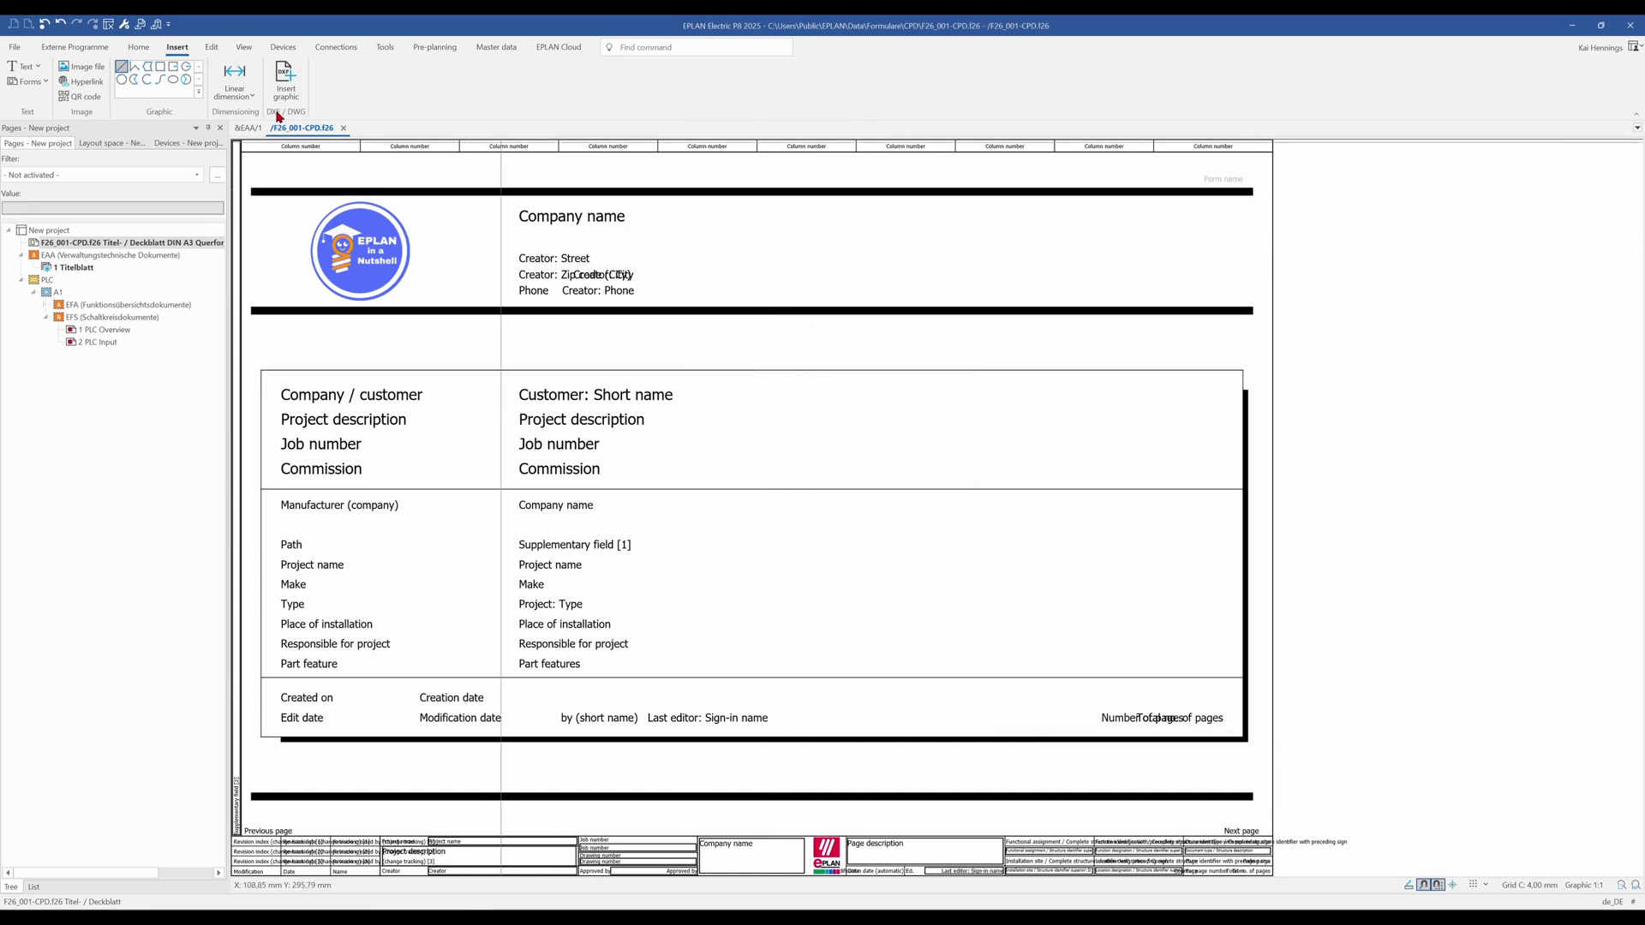
Draw an 8 × 48 mm vertical rectangle between the header lines and fill it black.
left_click(162, 69)
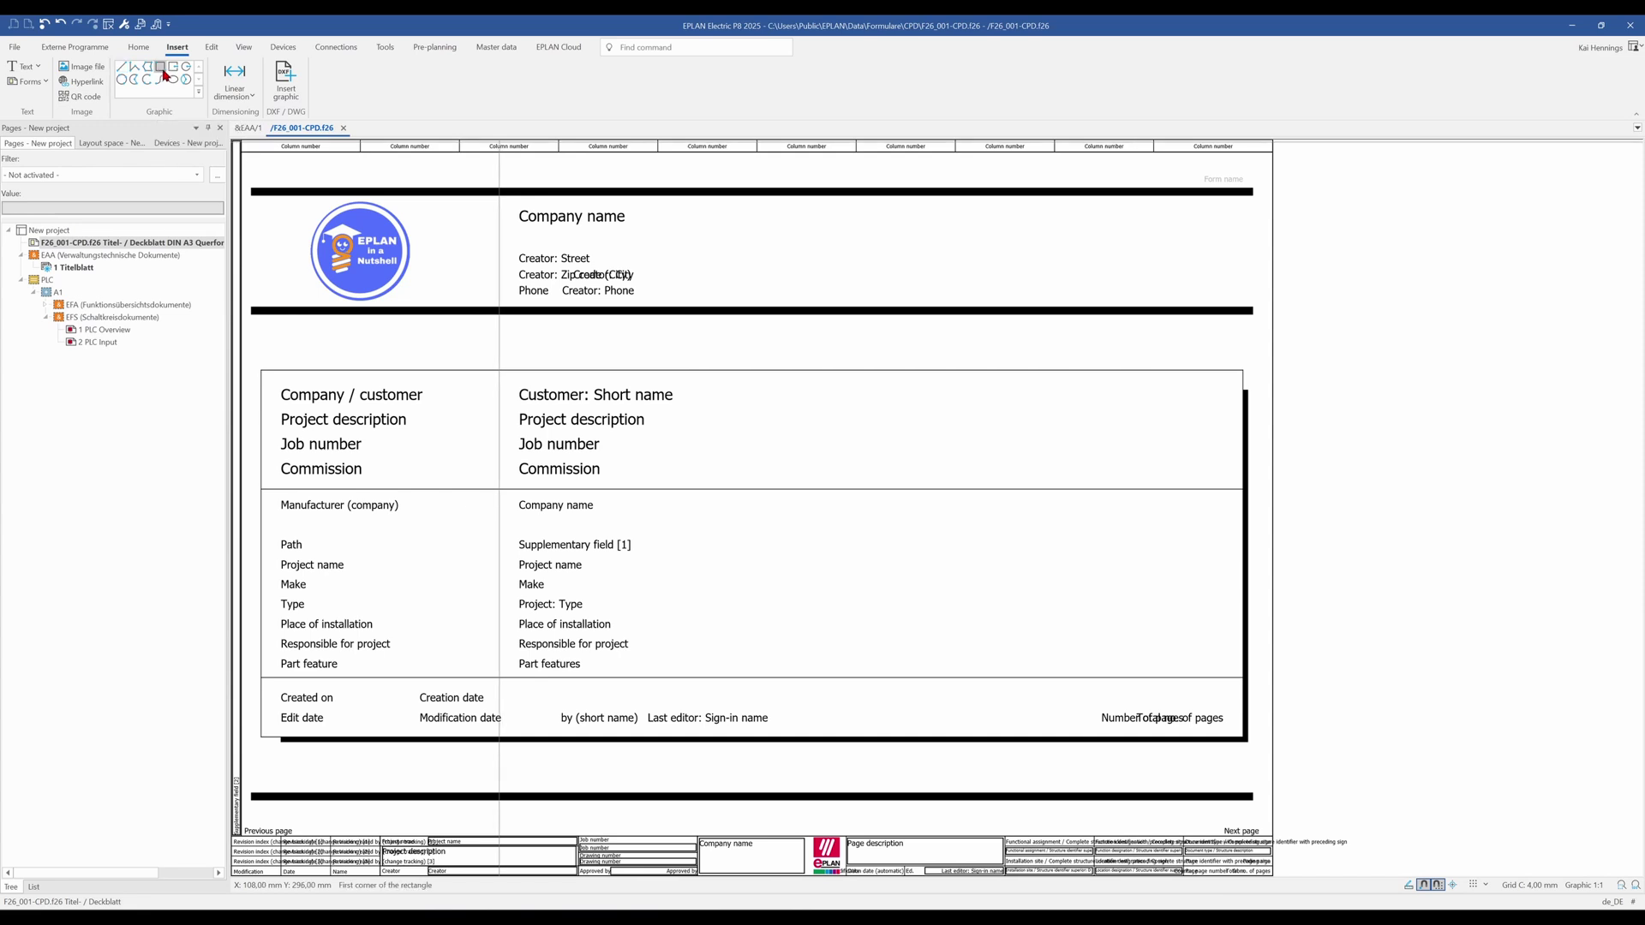
left_click(717, 191)
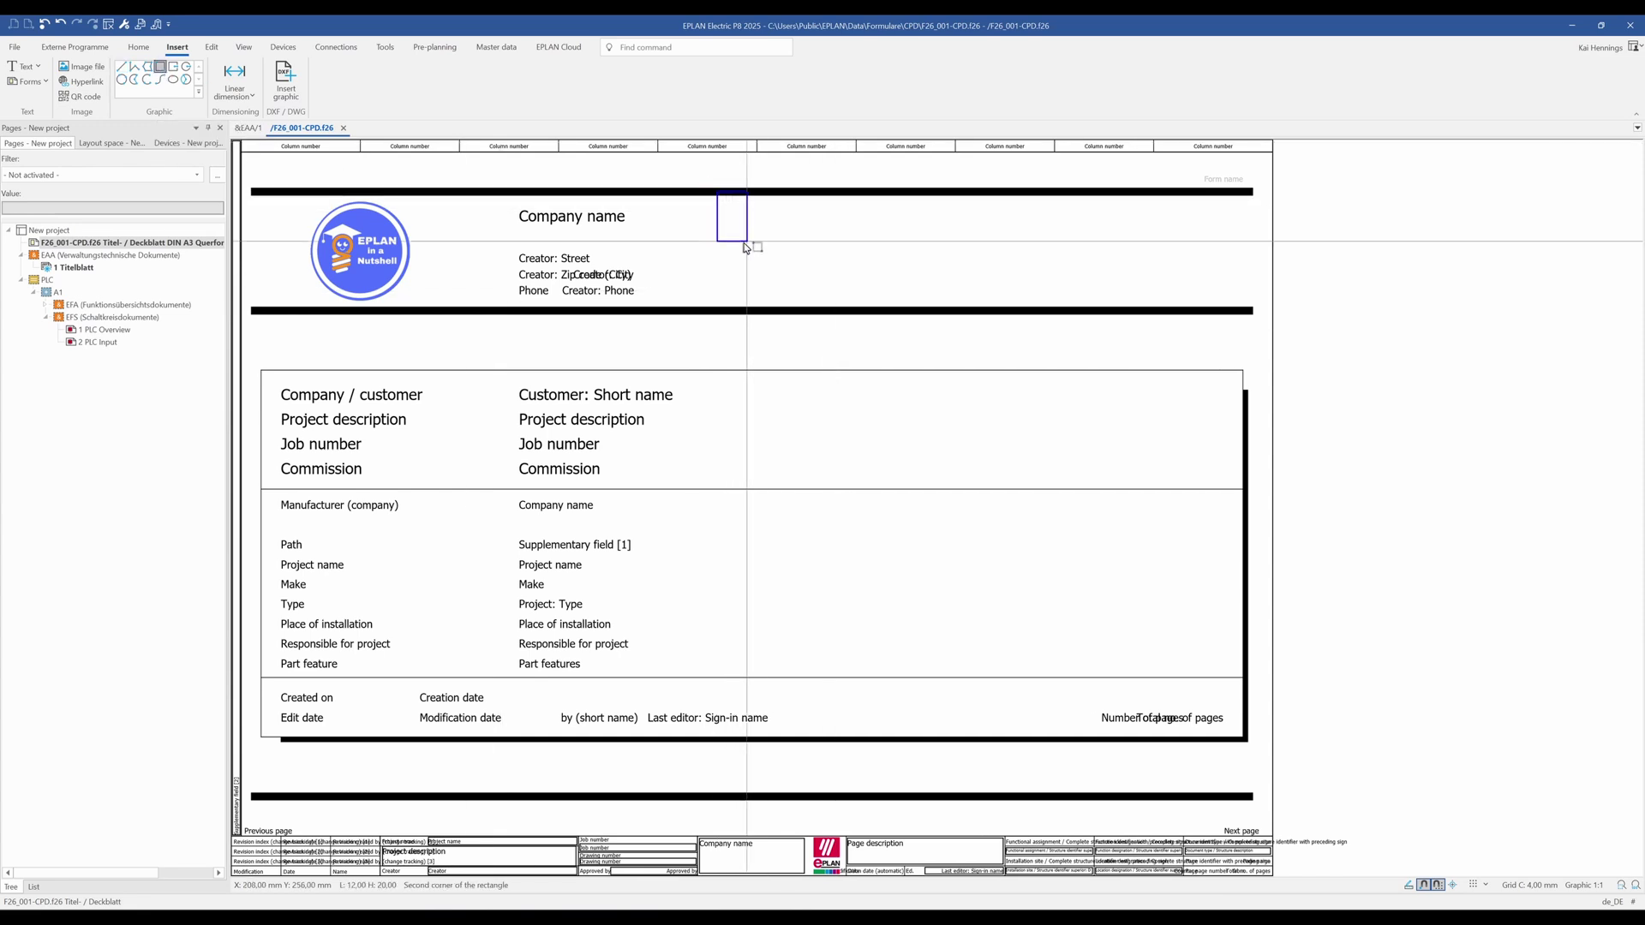
left_click(738, 311)
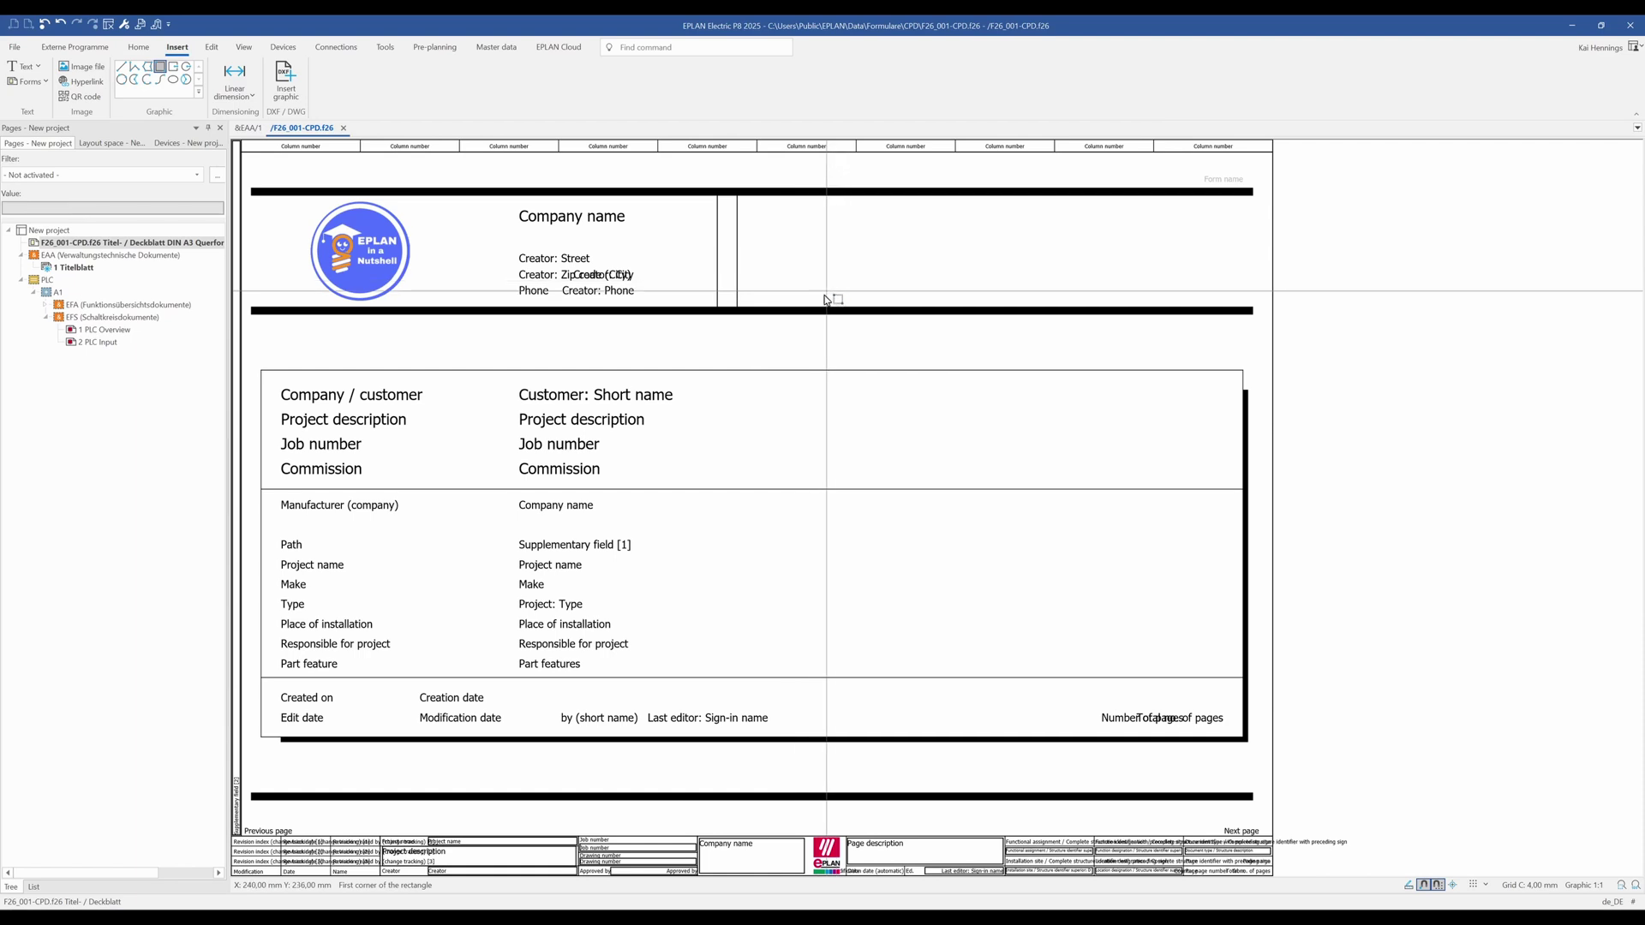
double_click(738, 272)
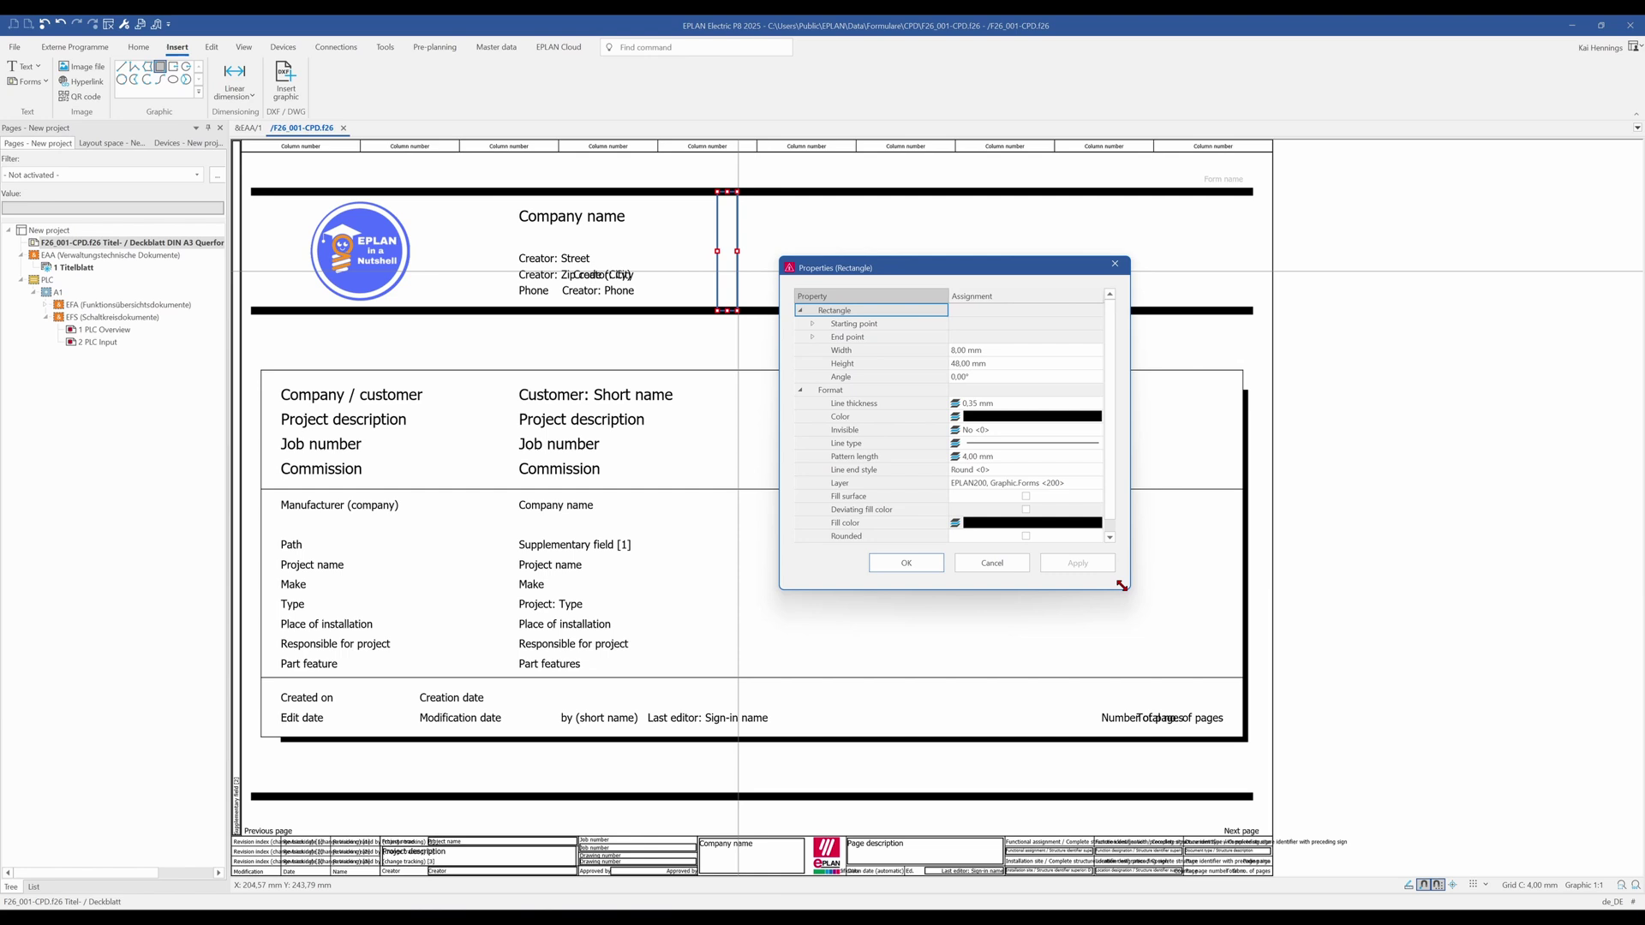
left_click_drag(1124, 590, 1249, 719)
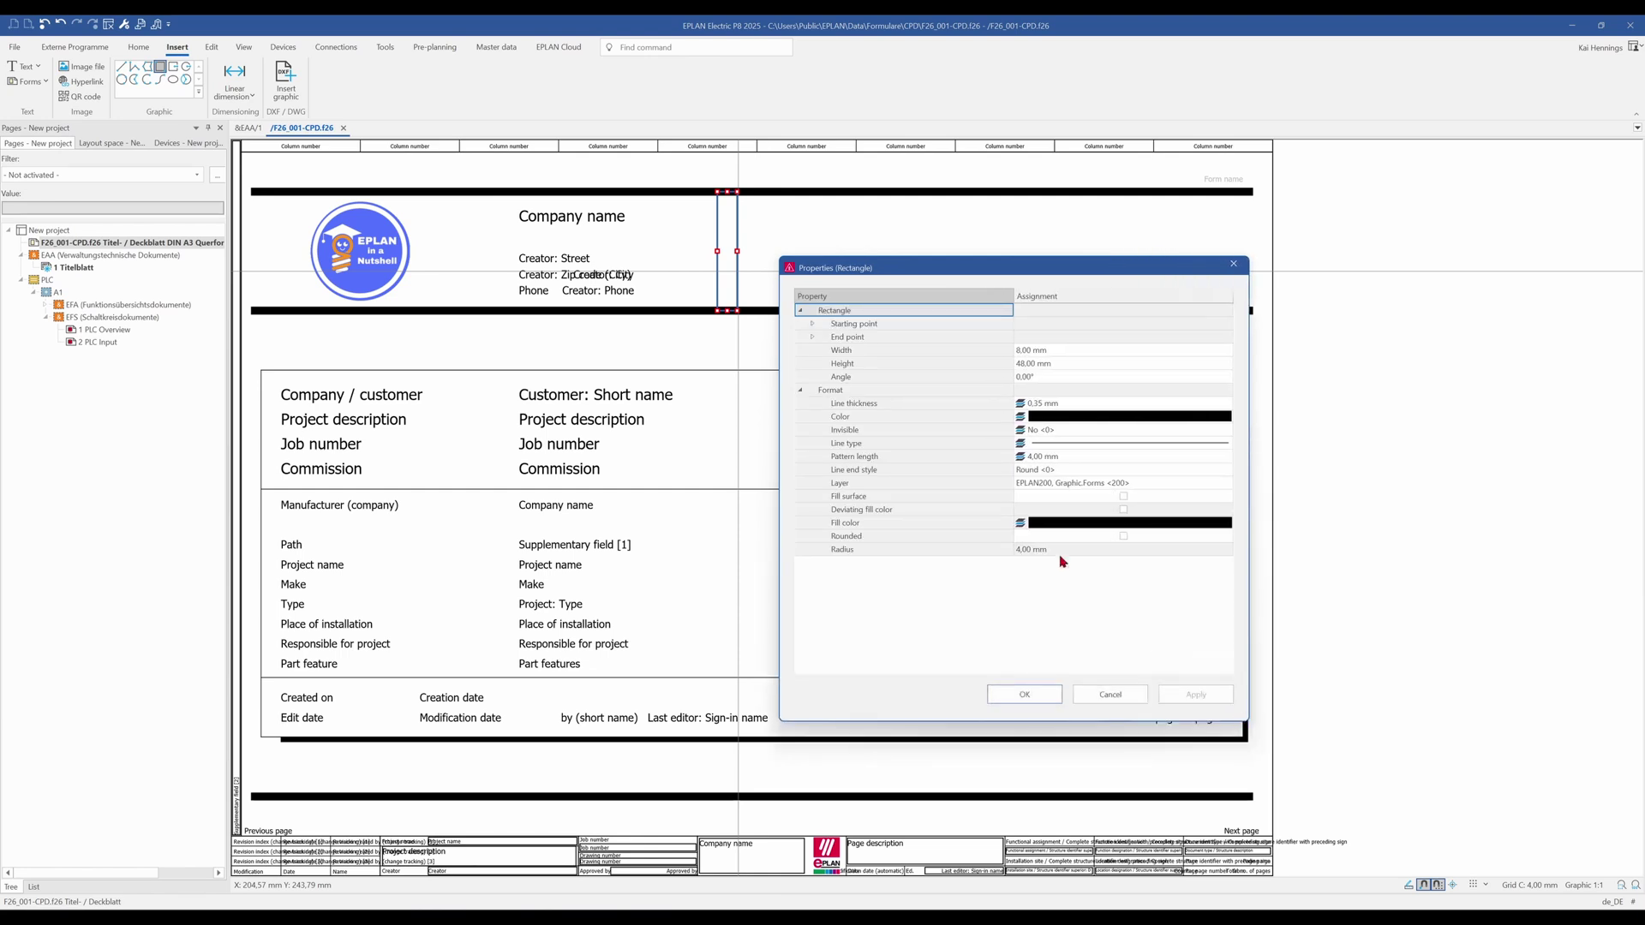
left_click(860, 498)
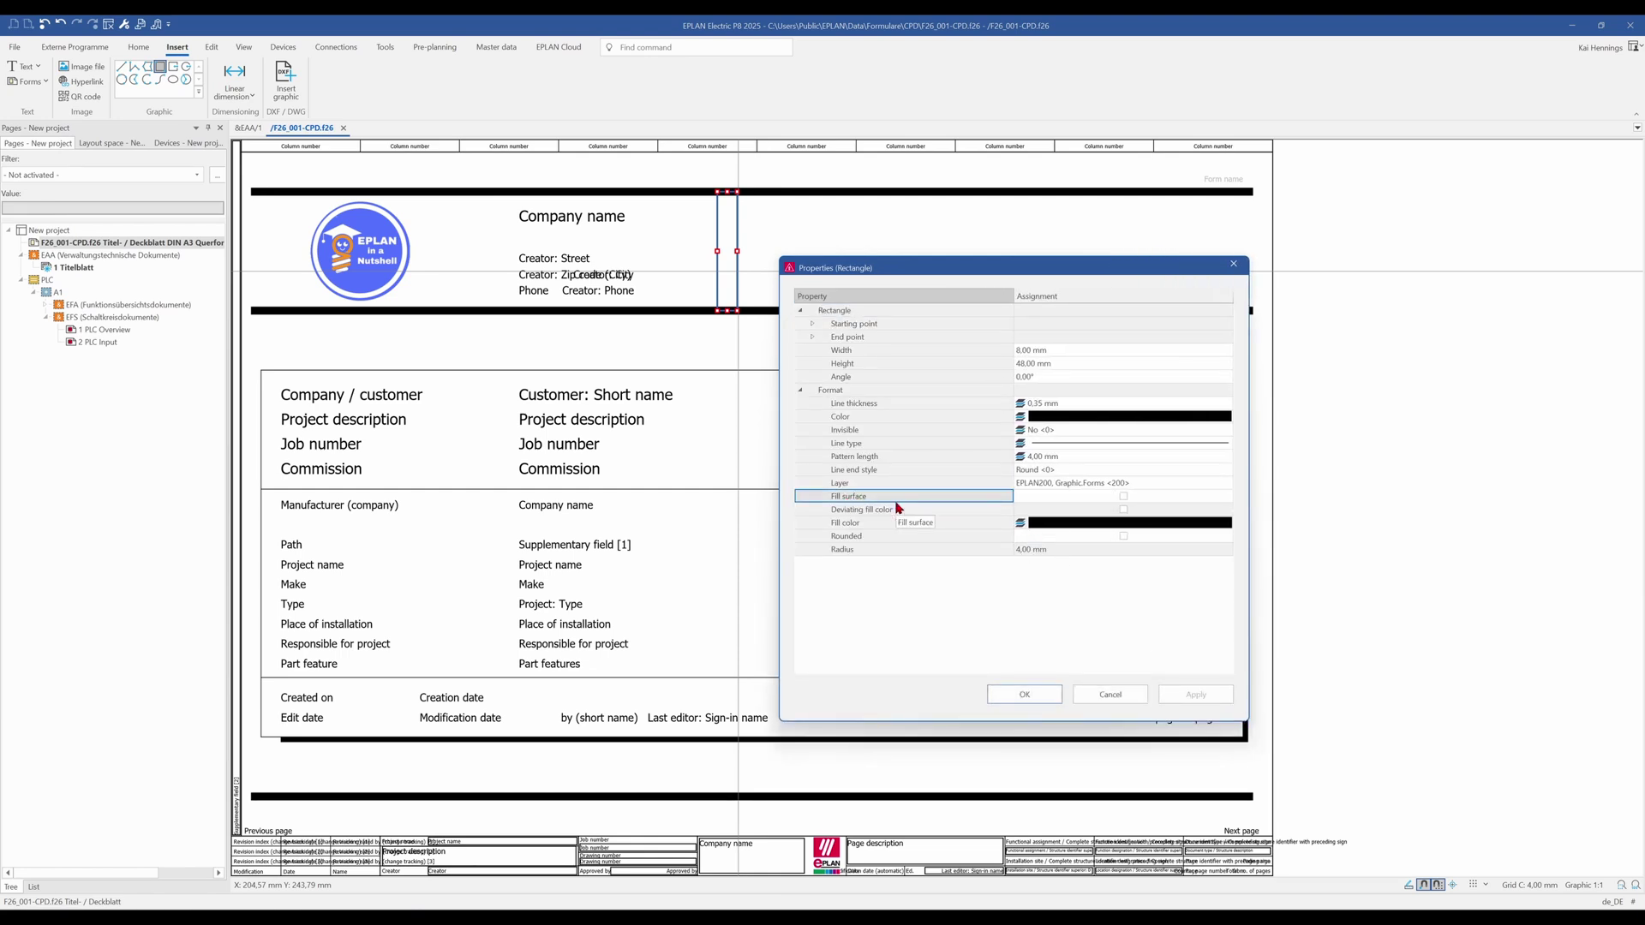
left_click(1124, 497)
left_click(1039, 693)
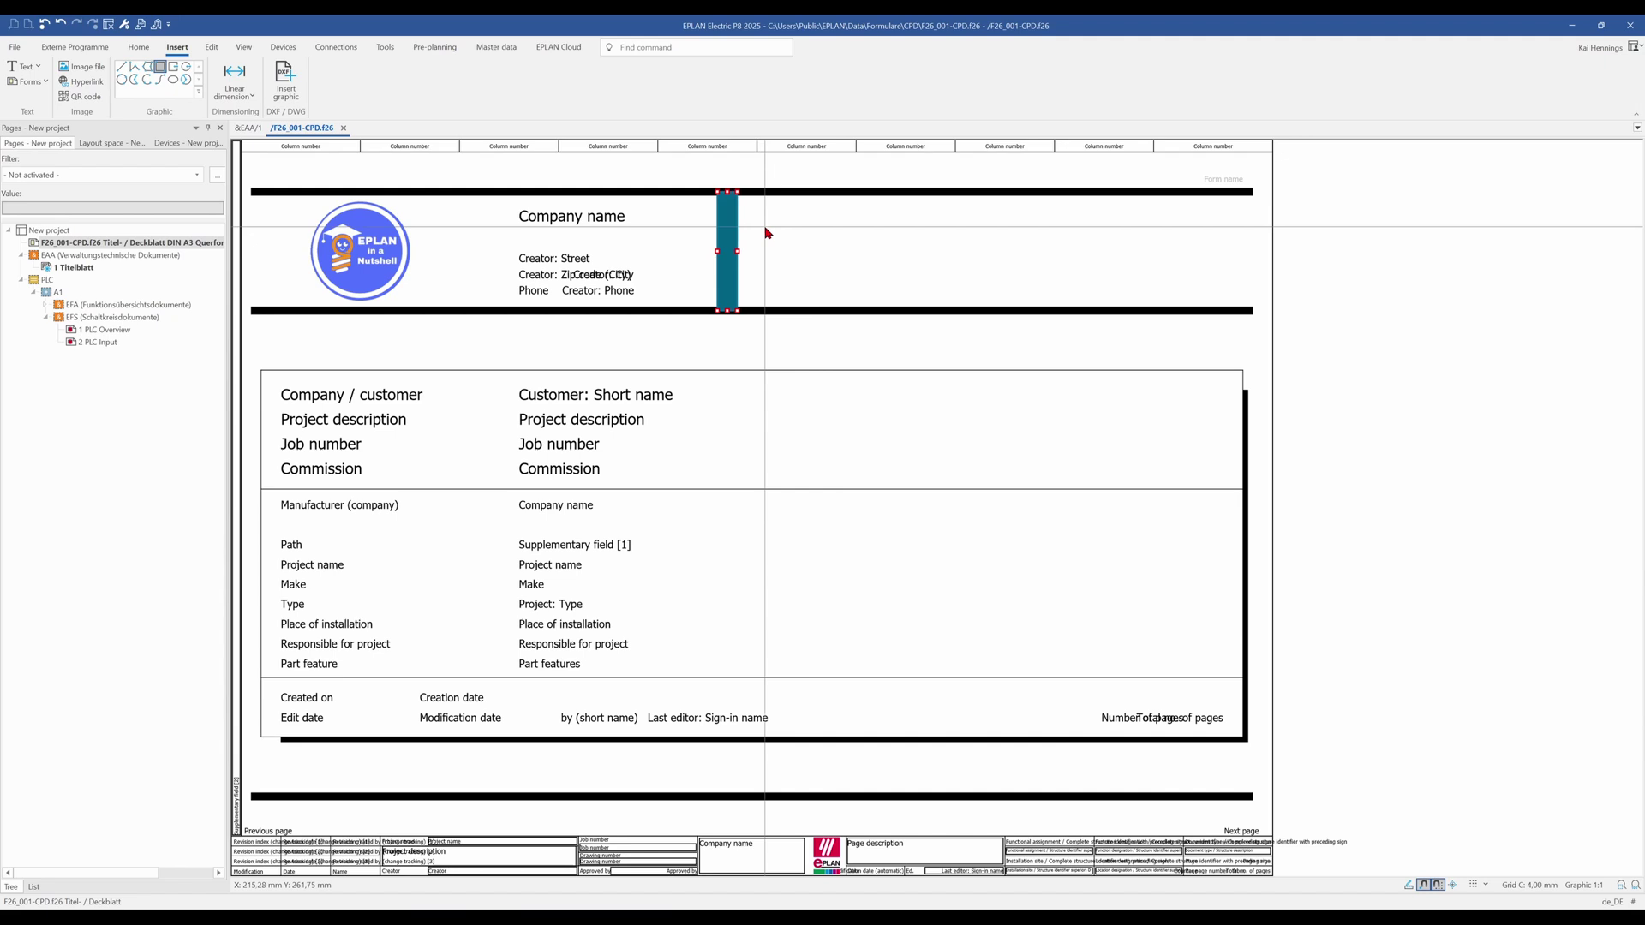
Select the frame's right vertical and bottom bars, then clear the selection.
left_click(765, 232)
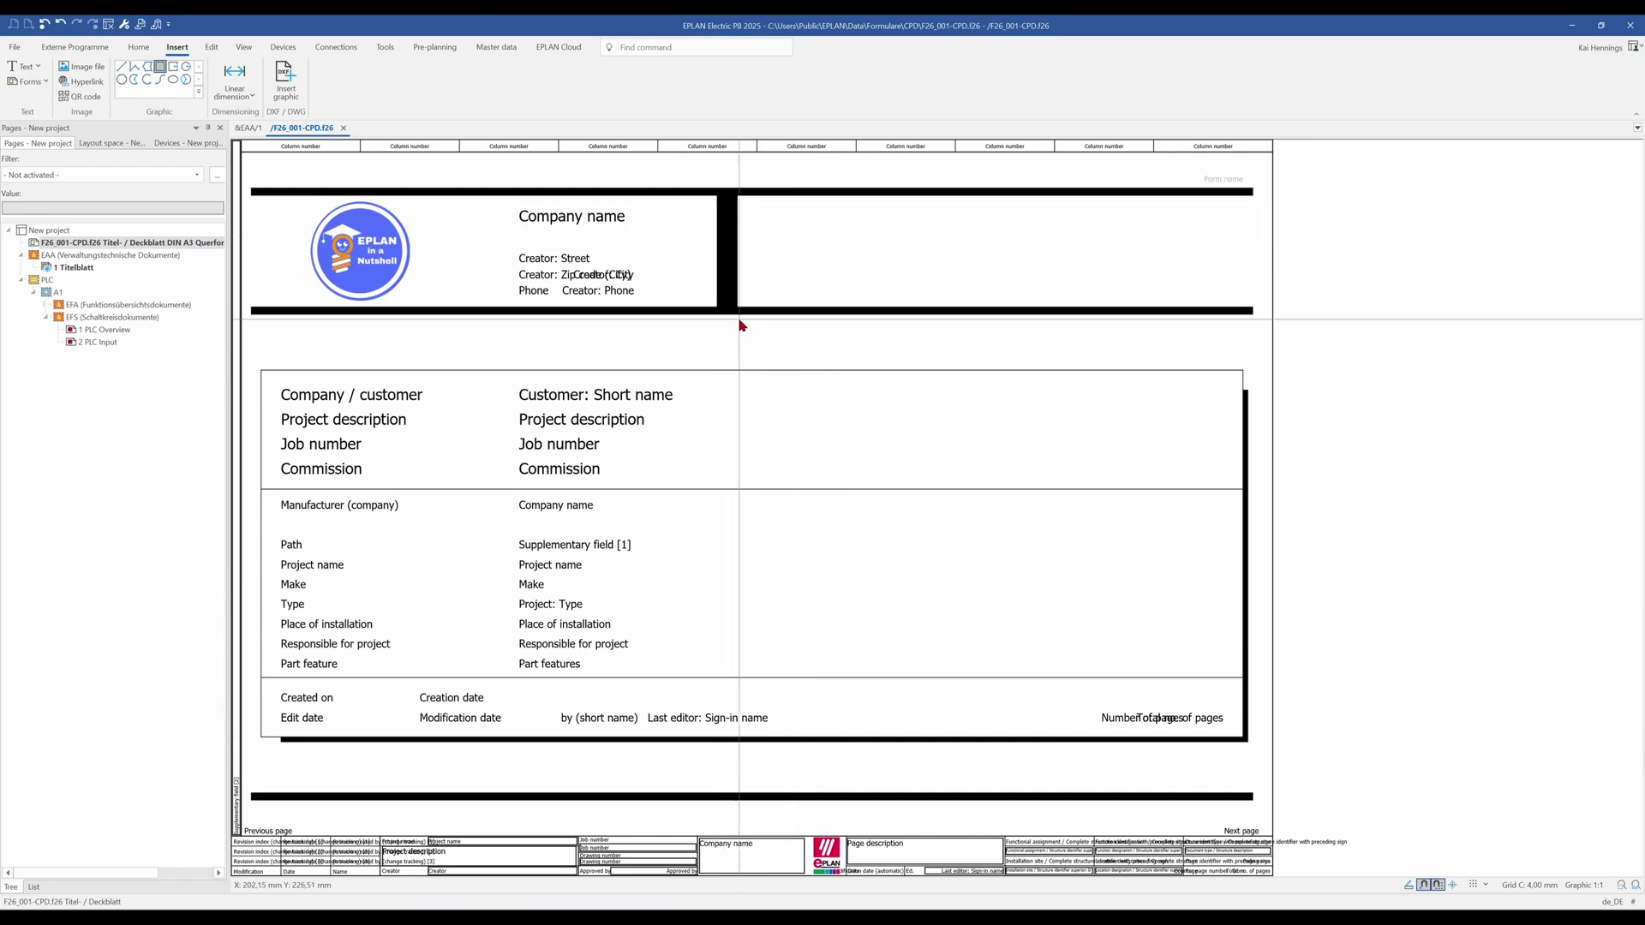
left_click(1246, 398)
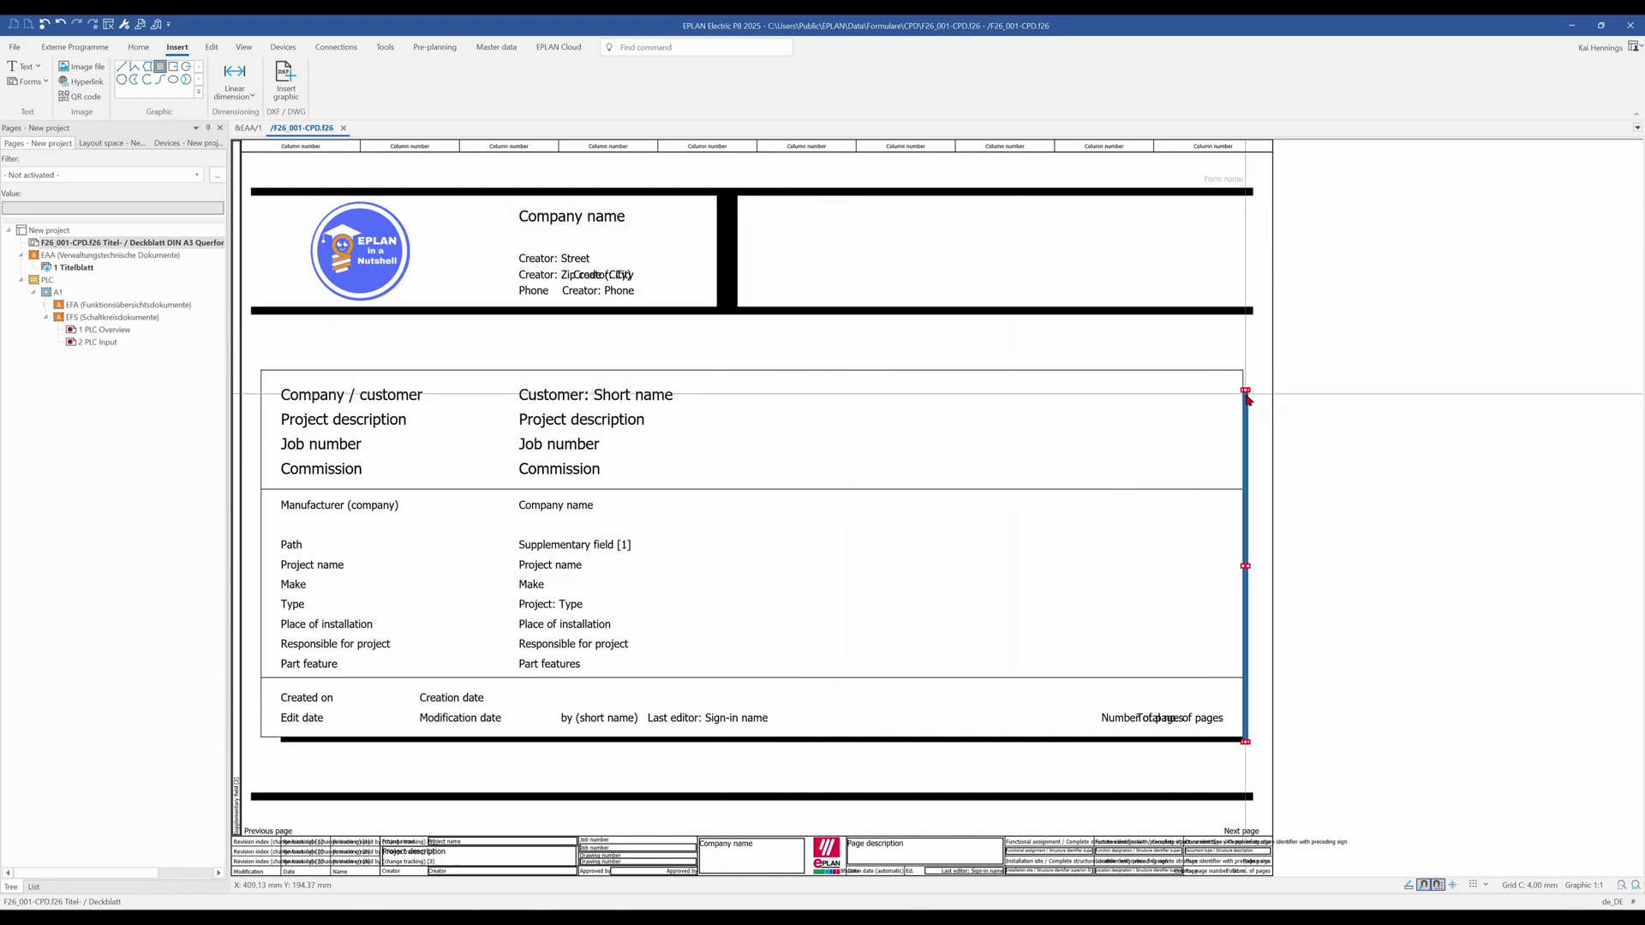
left_click(1250, 742)
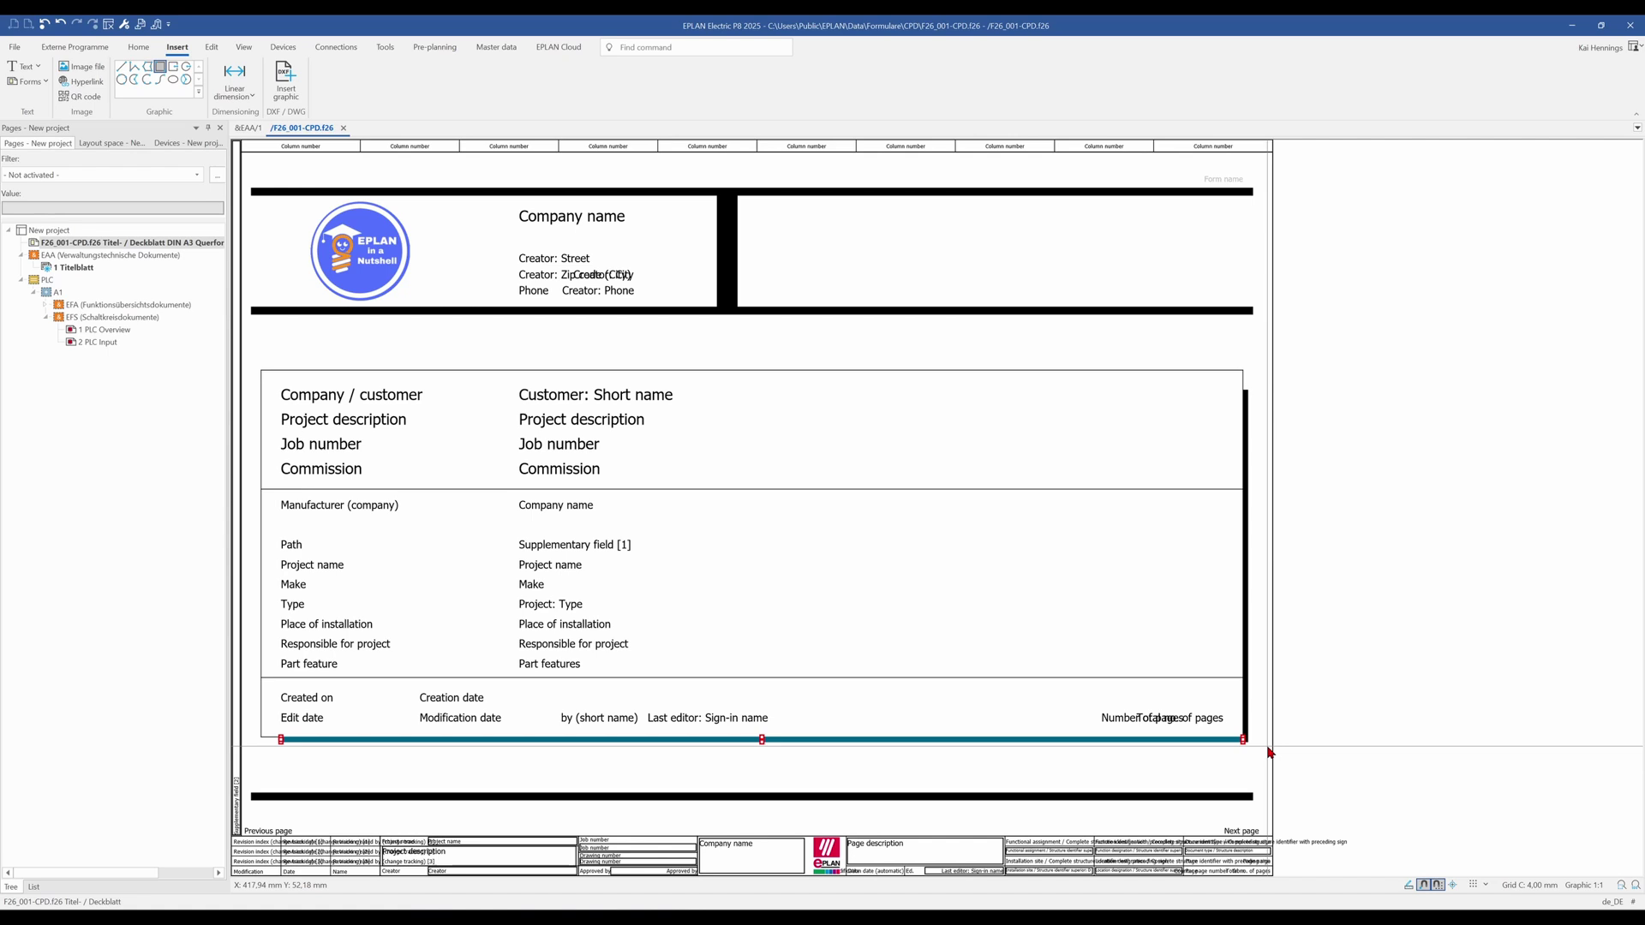
left_click(1250, 752)
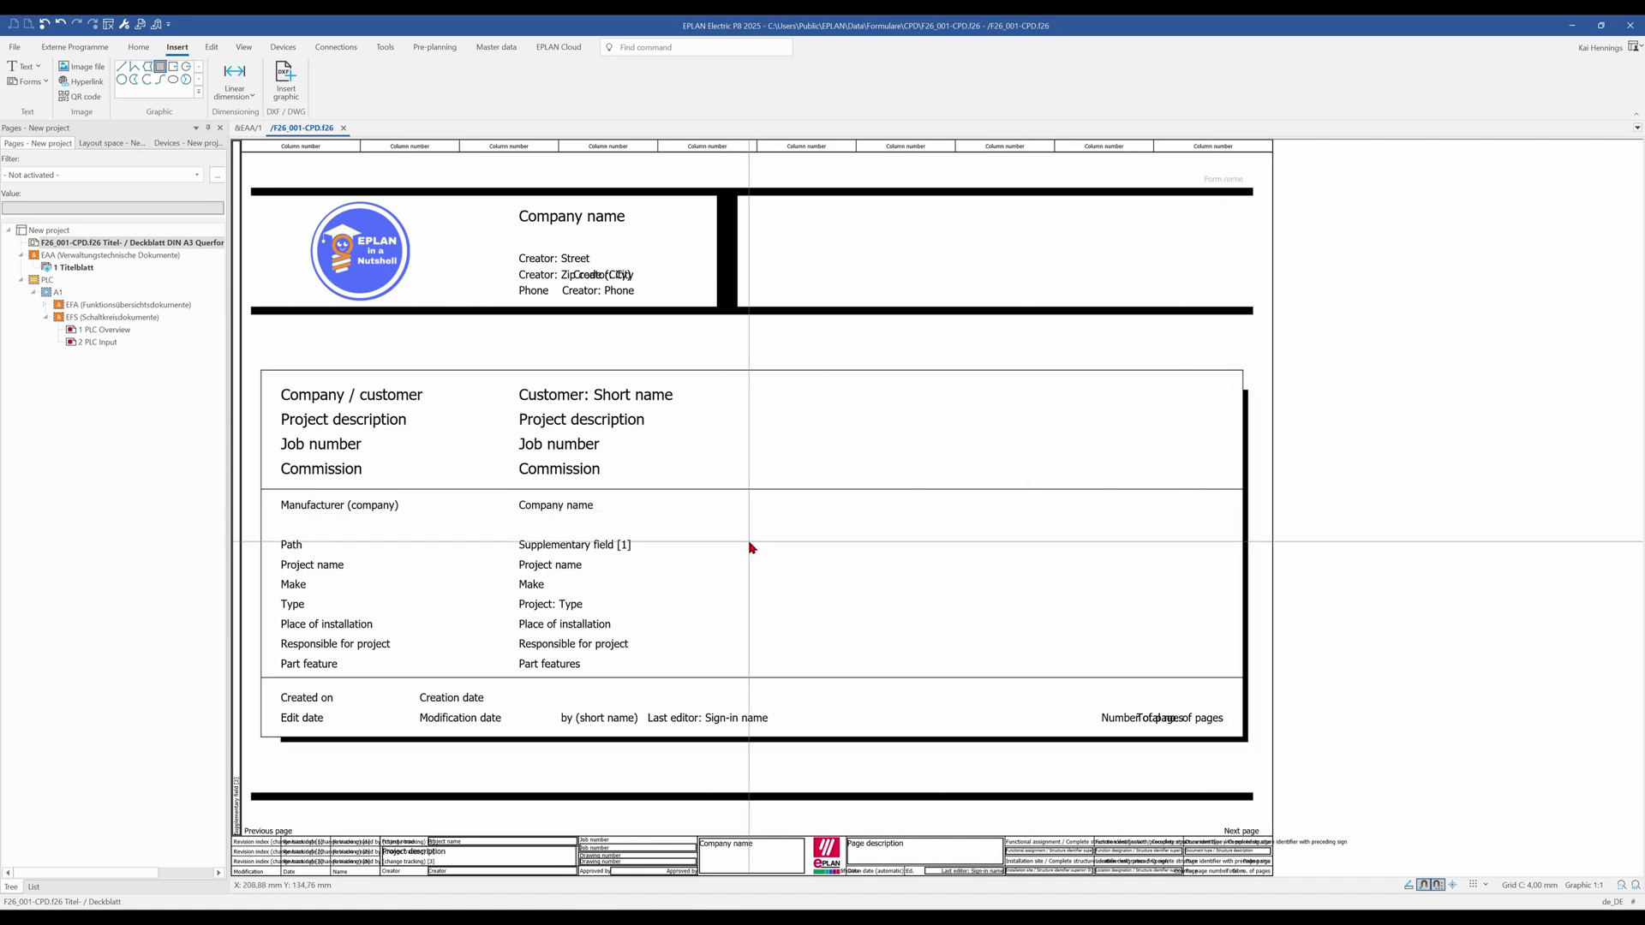
Review the Company / customer label's text properties without changes.
left_click(324, 400)
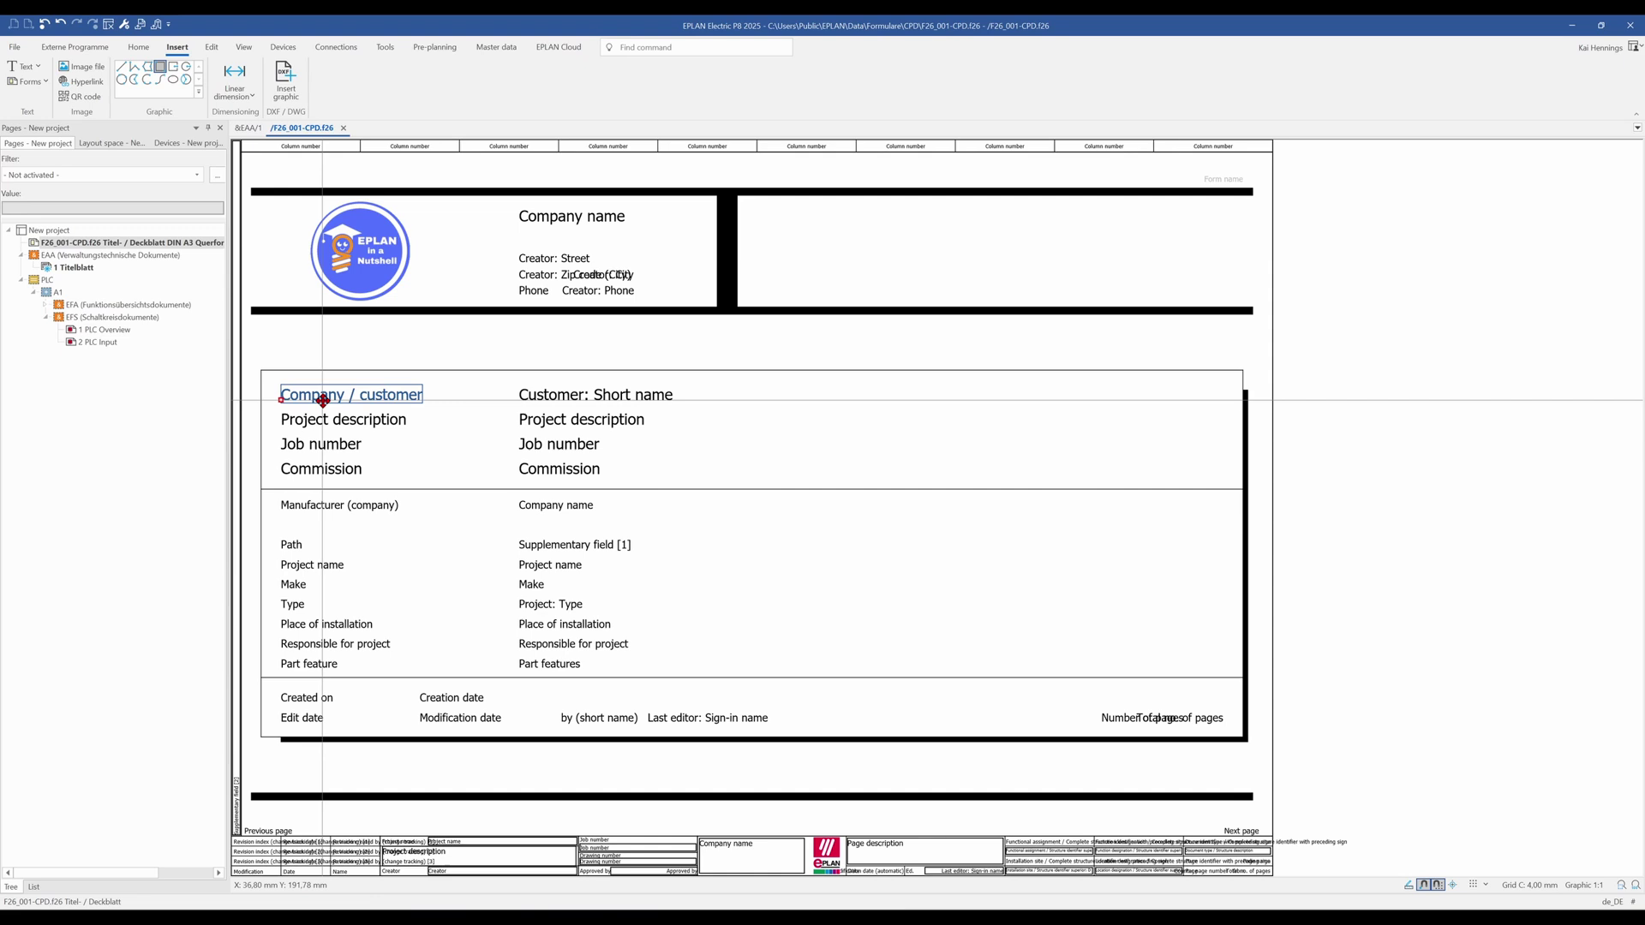
double_click(322, 400)
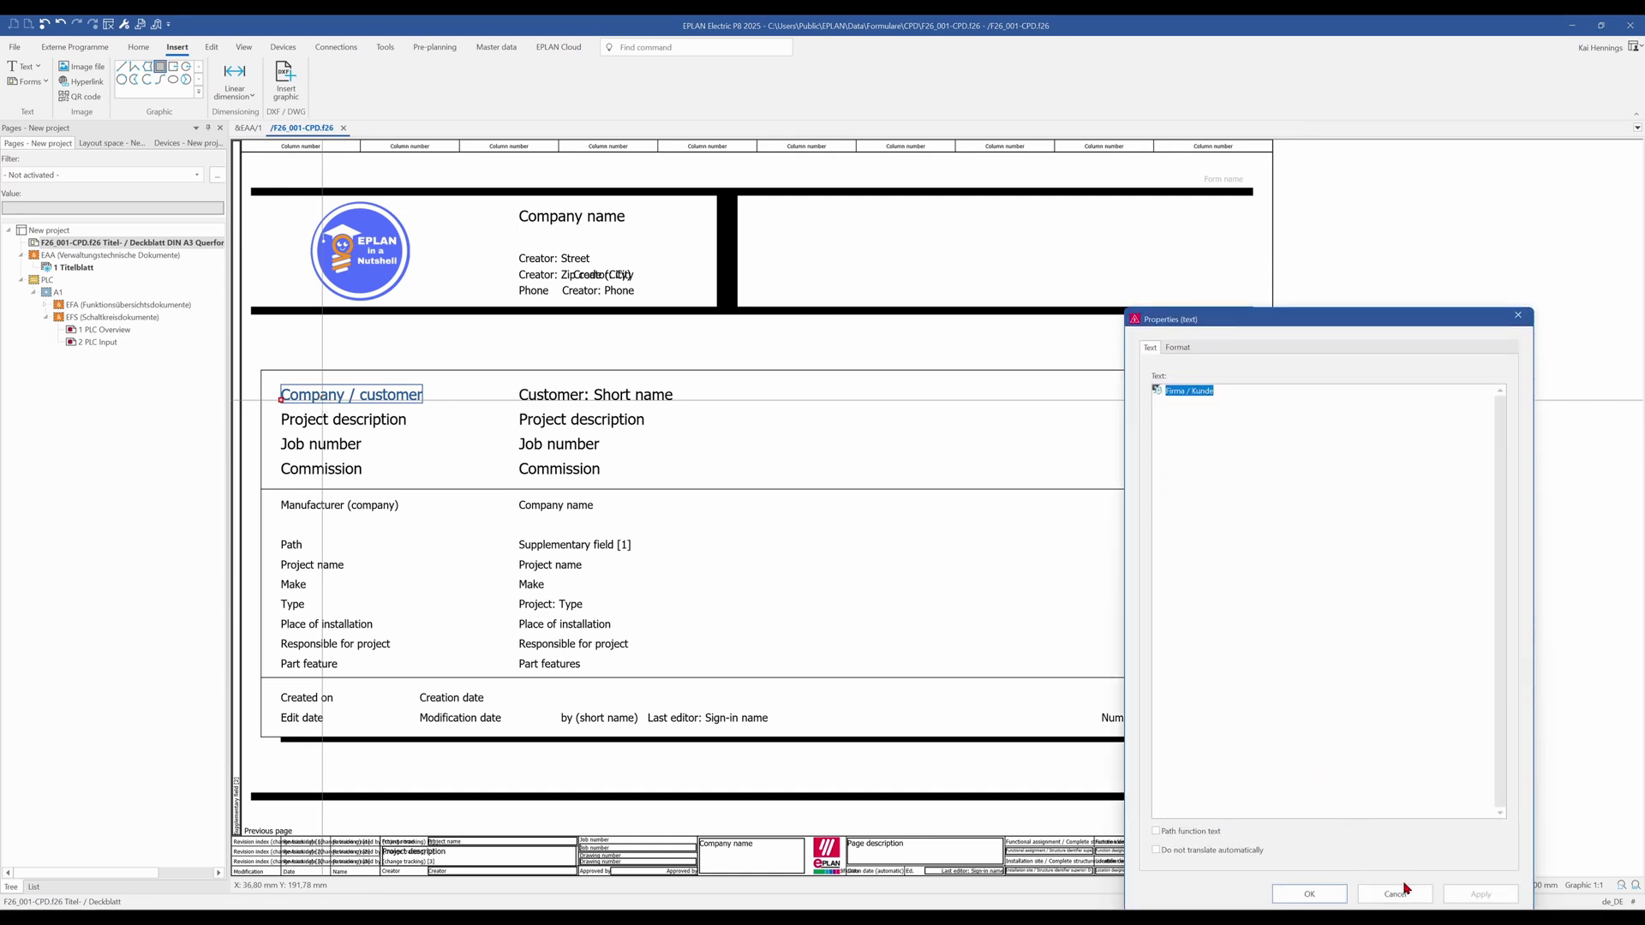
left_click(1396, 894)
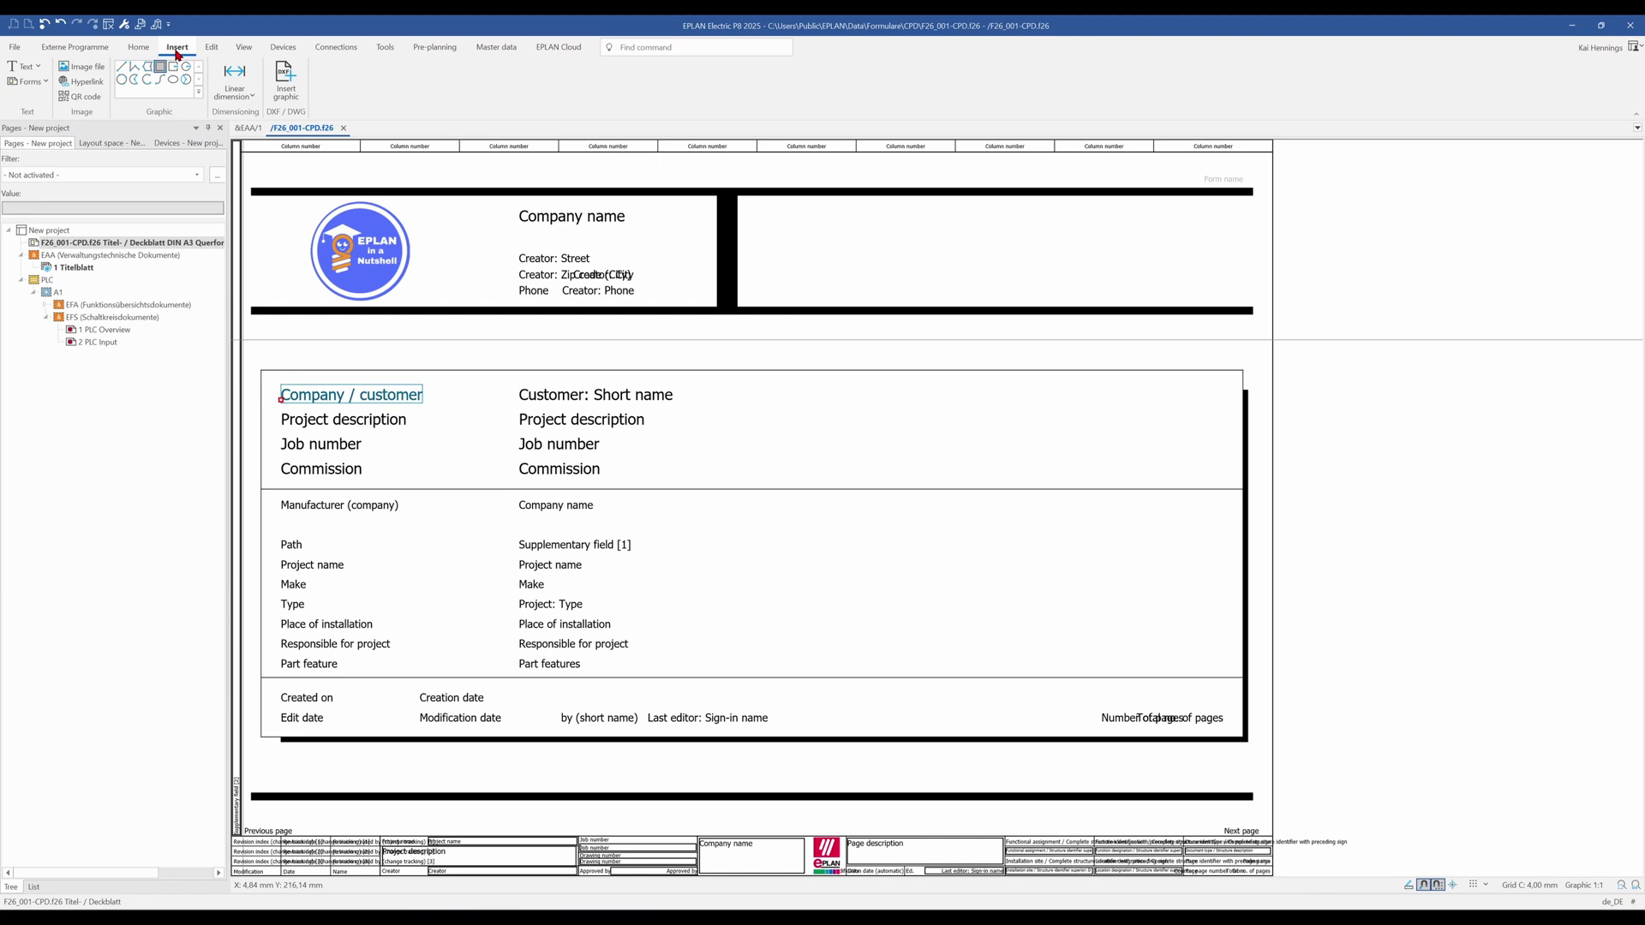
Start a new free text and enter My Text in its Properties (text) dialog.
left_click(19, 66)
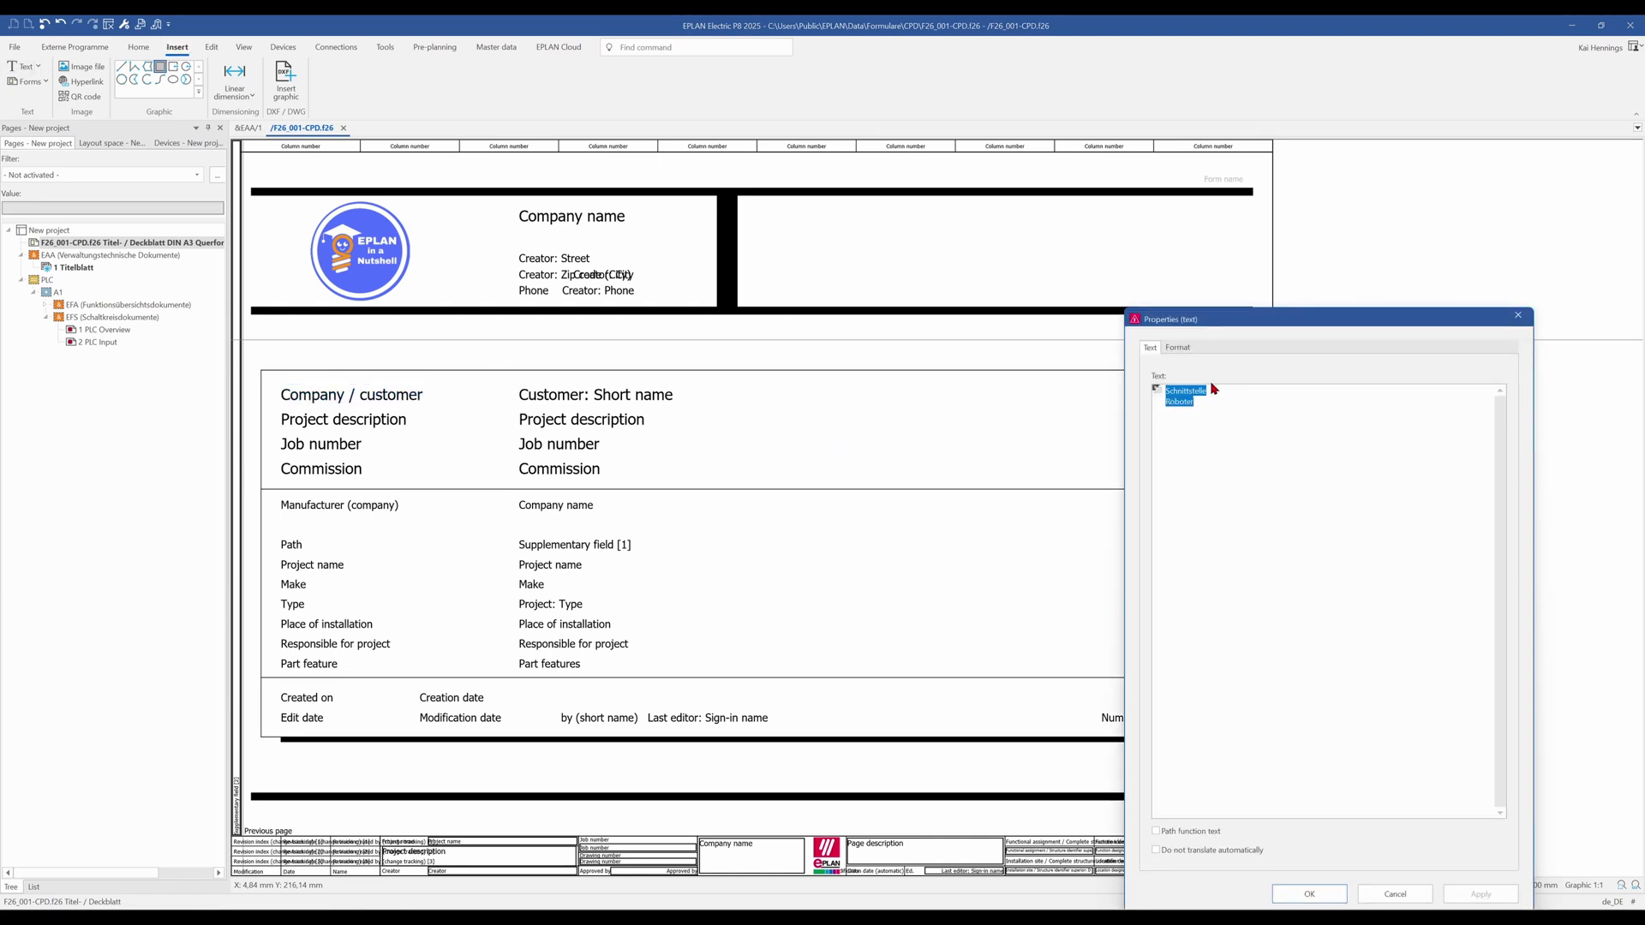
type("My Text")
left_click_drag(1192, 387, 1172, 396)
left_click(1219, 850)
left_click(1219, 853)
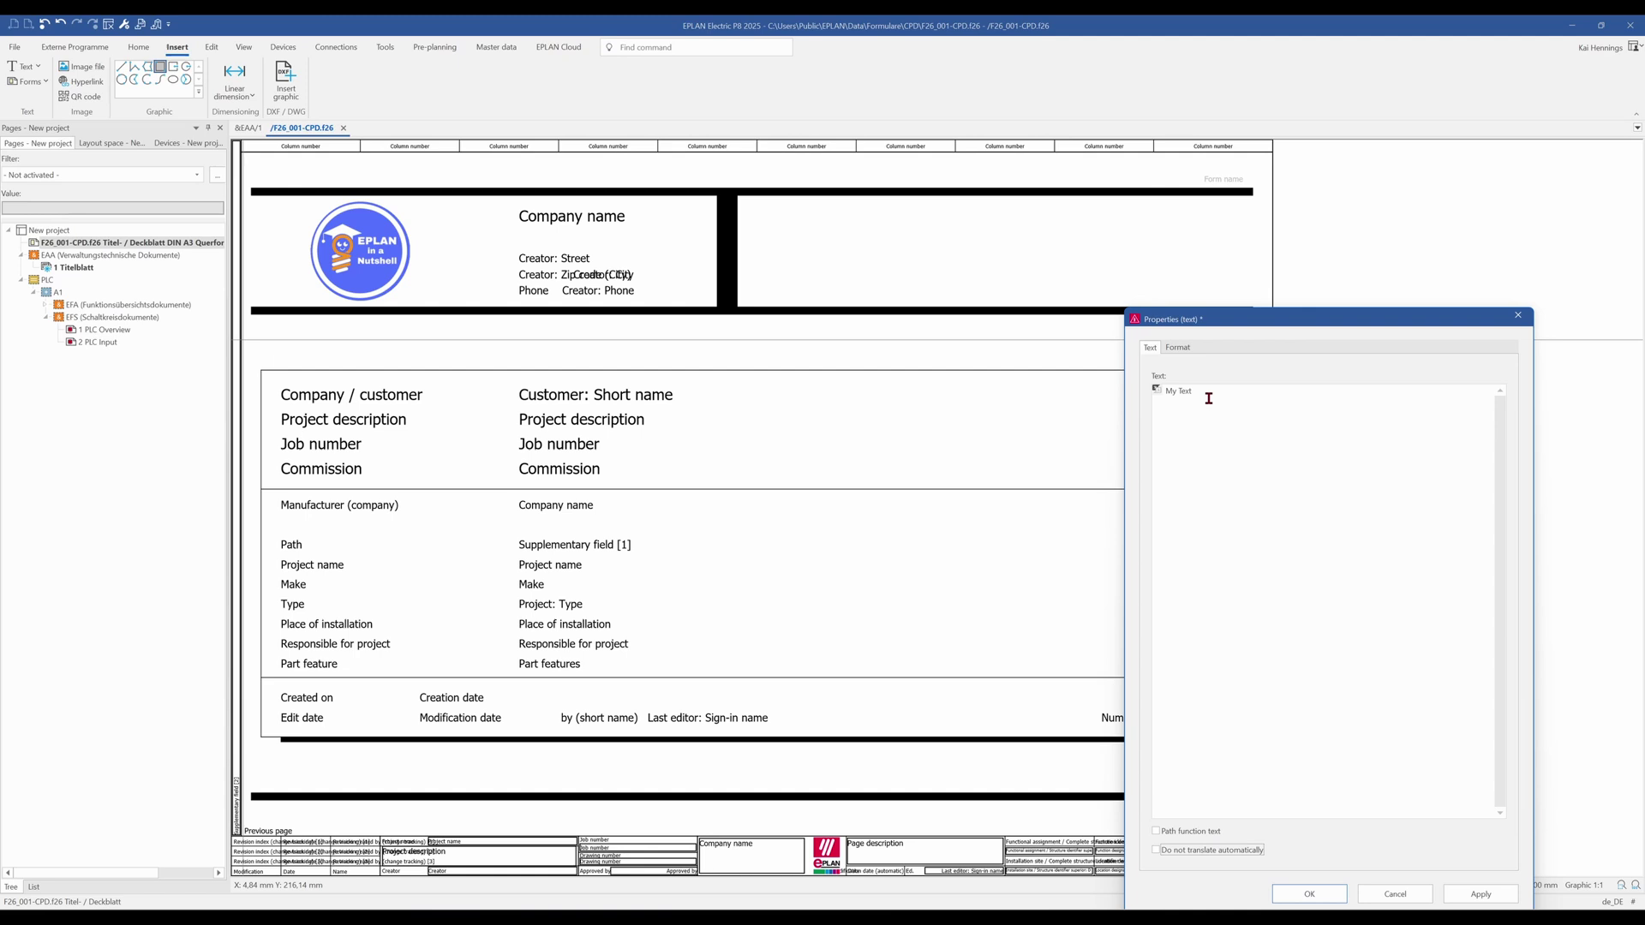
left_click_drag(1206, 396, 1114, 397)
Enter multilingual versions of the text: de_DE 'Mein Text' and en_US 'My text'.
right_click(1164, 397)
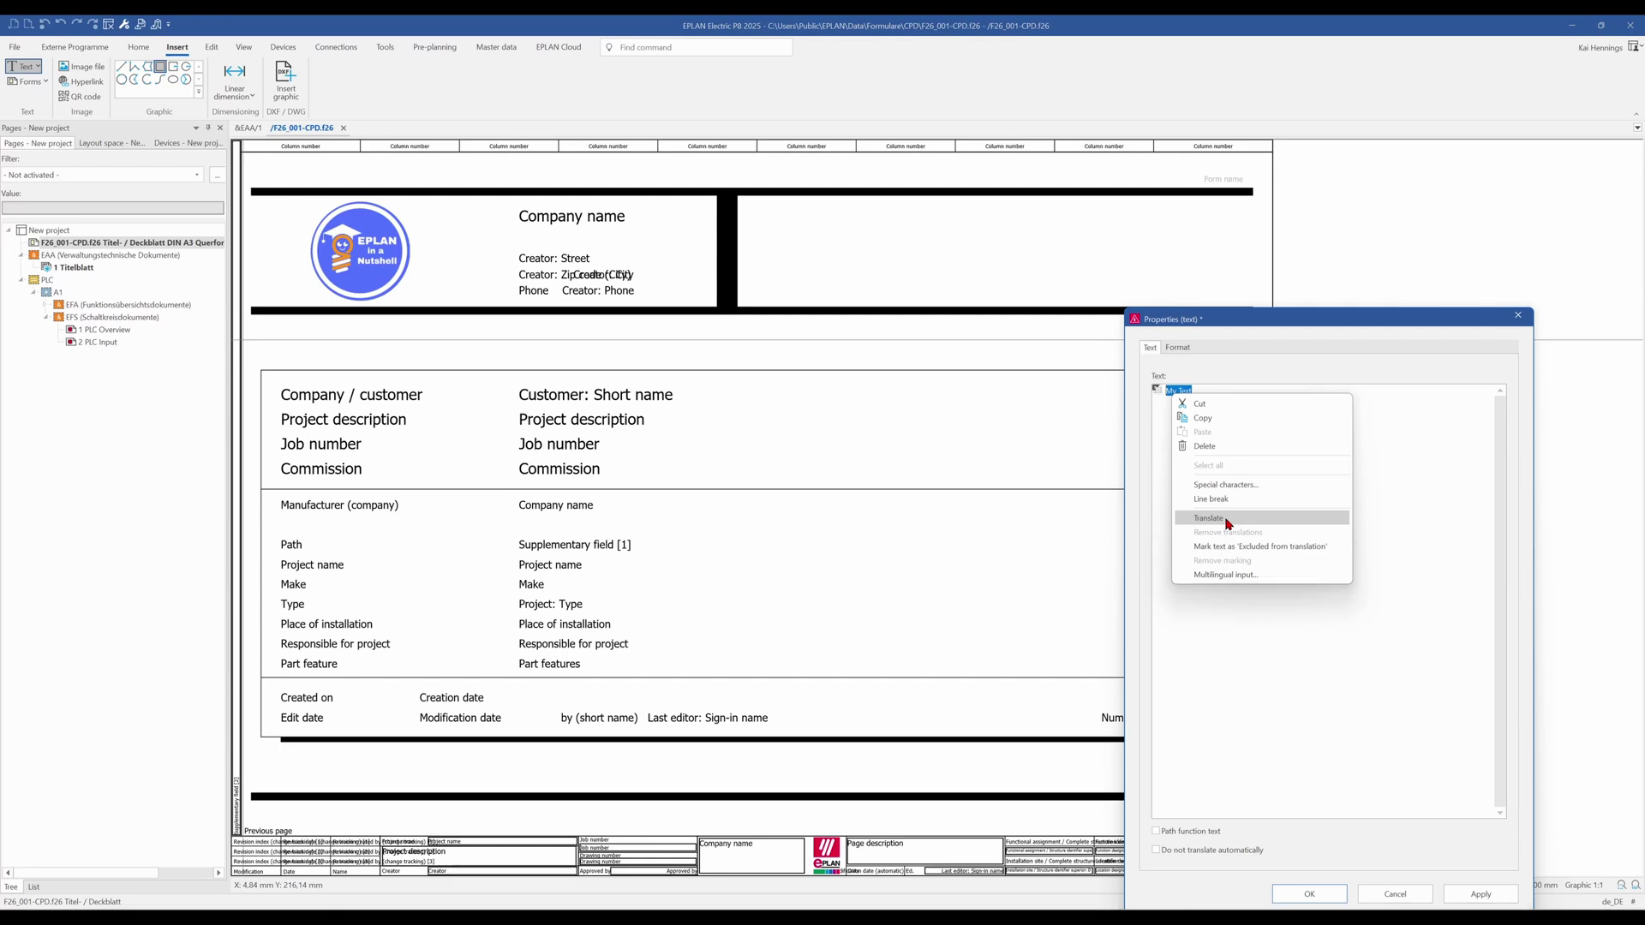
left_click(1223, 578)
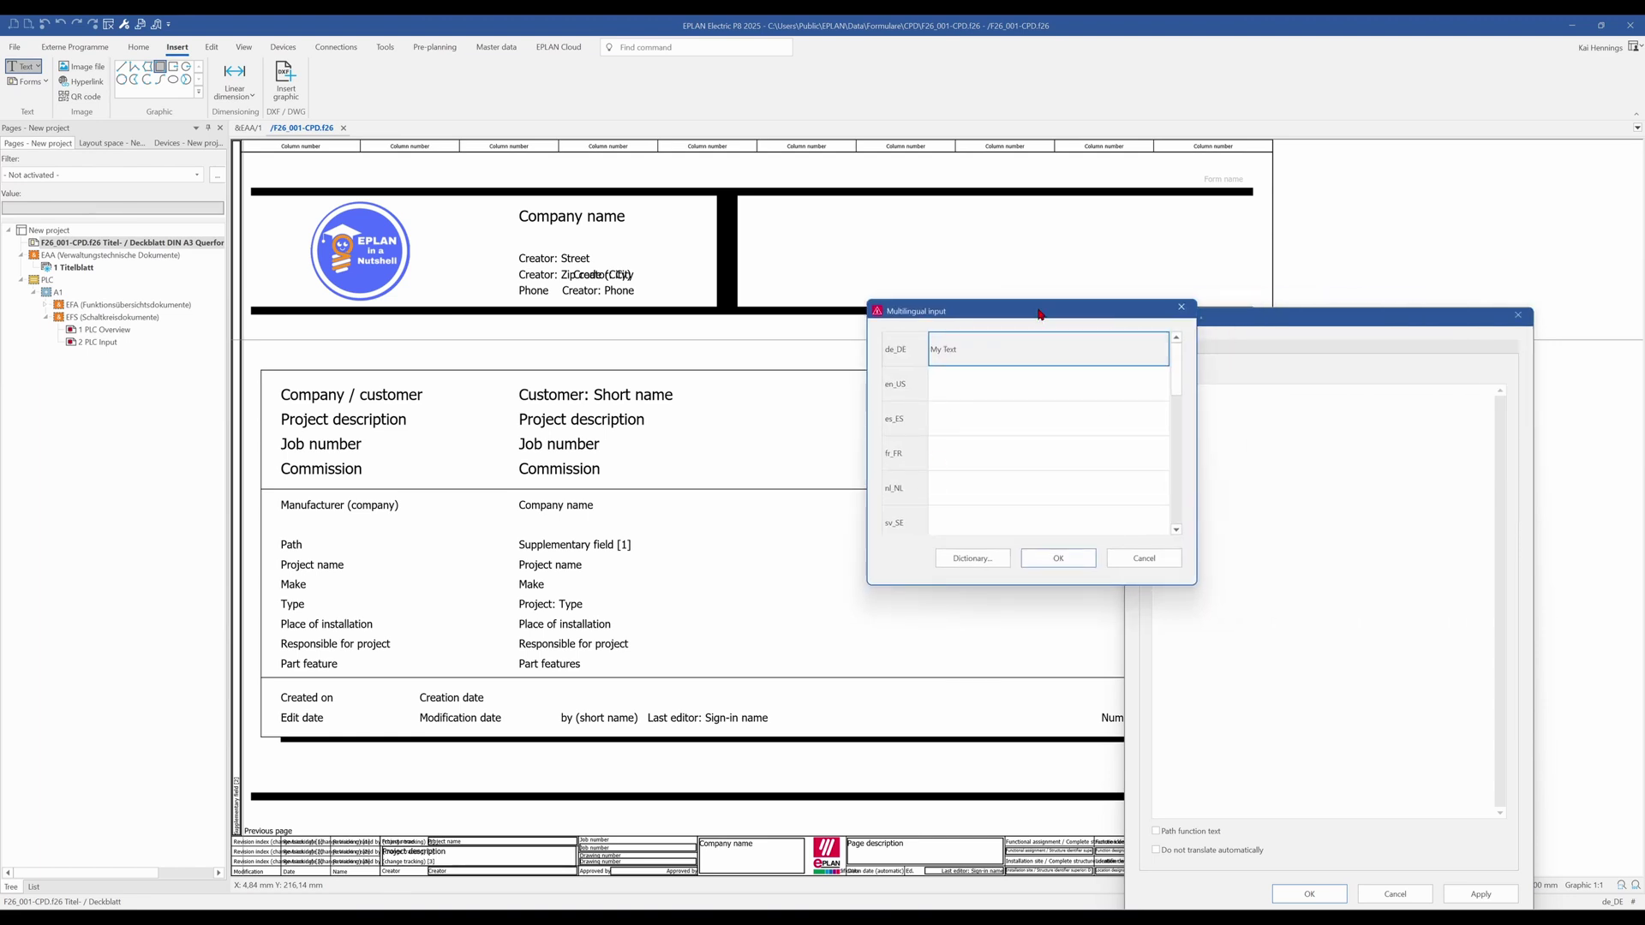
left_click(965, 349)
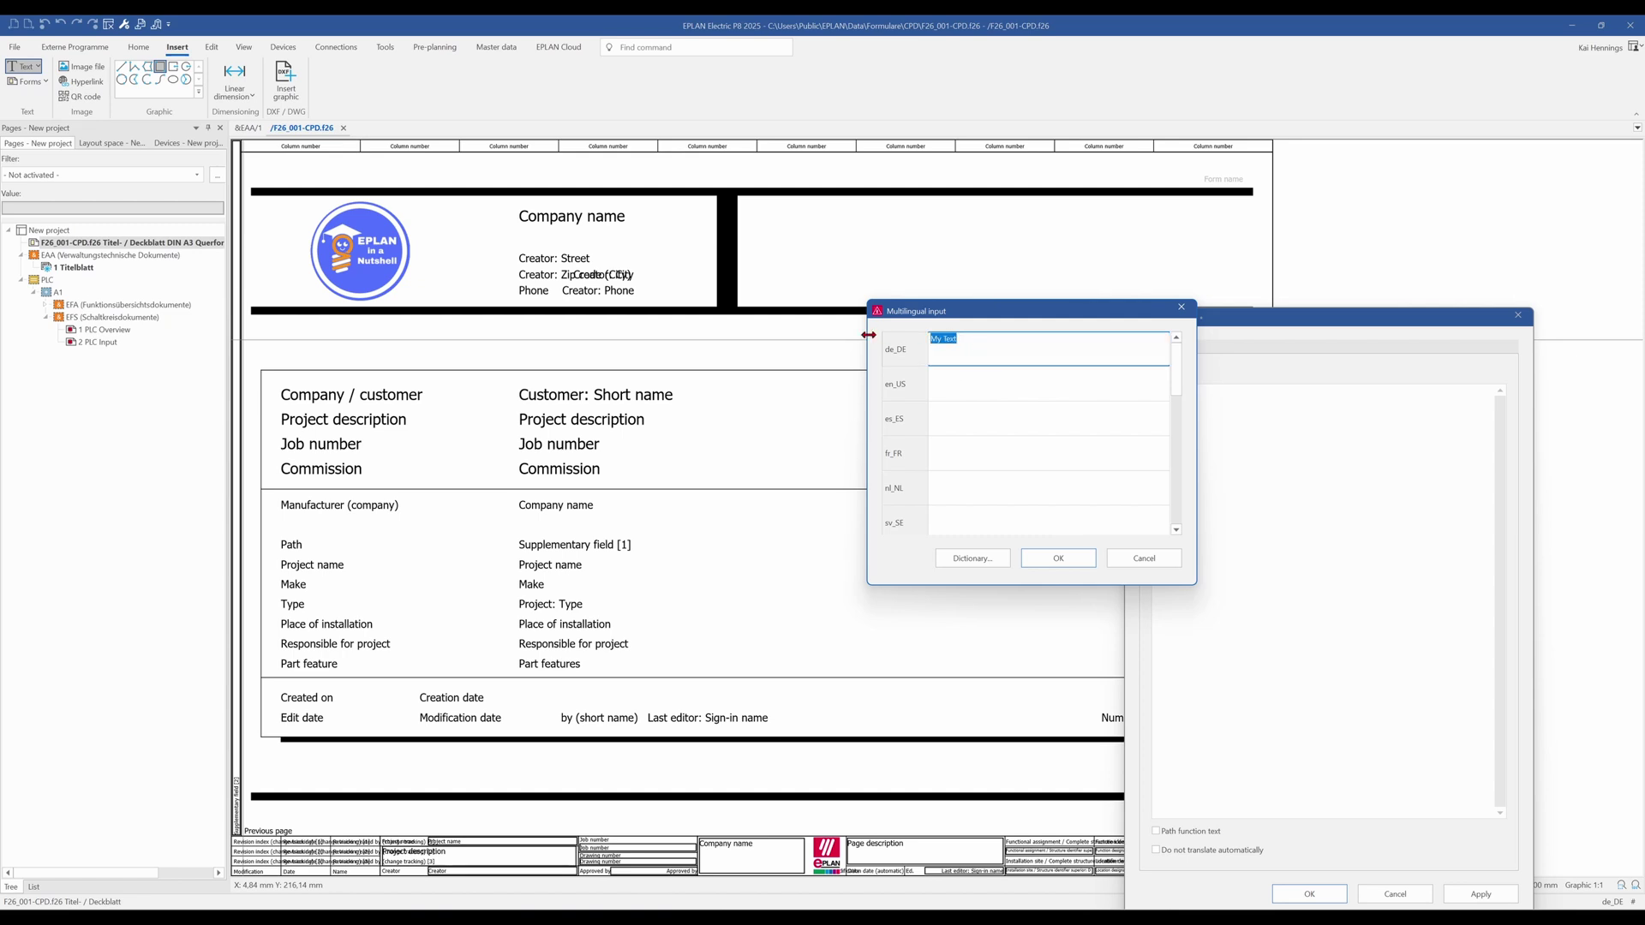
type("Mein Text")
left_click(982, 380)
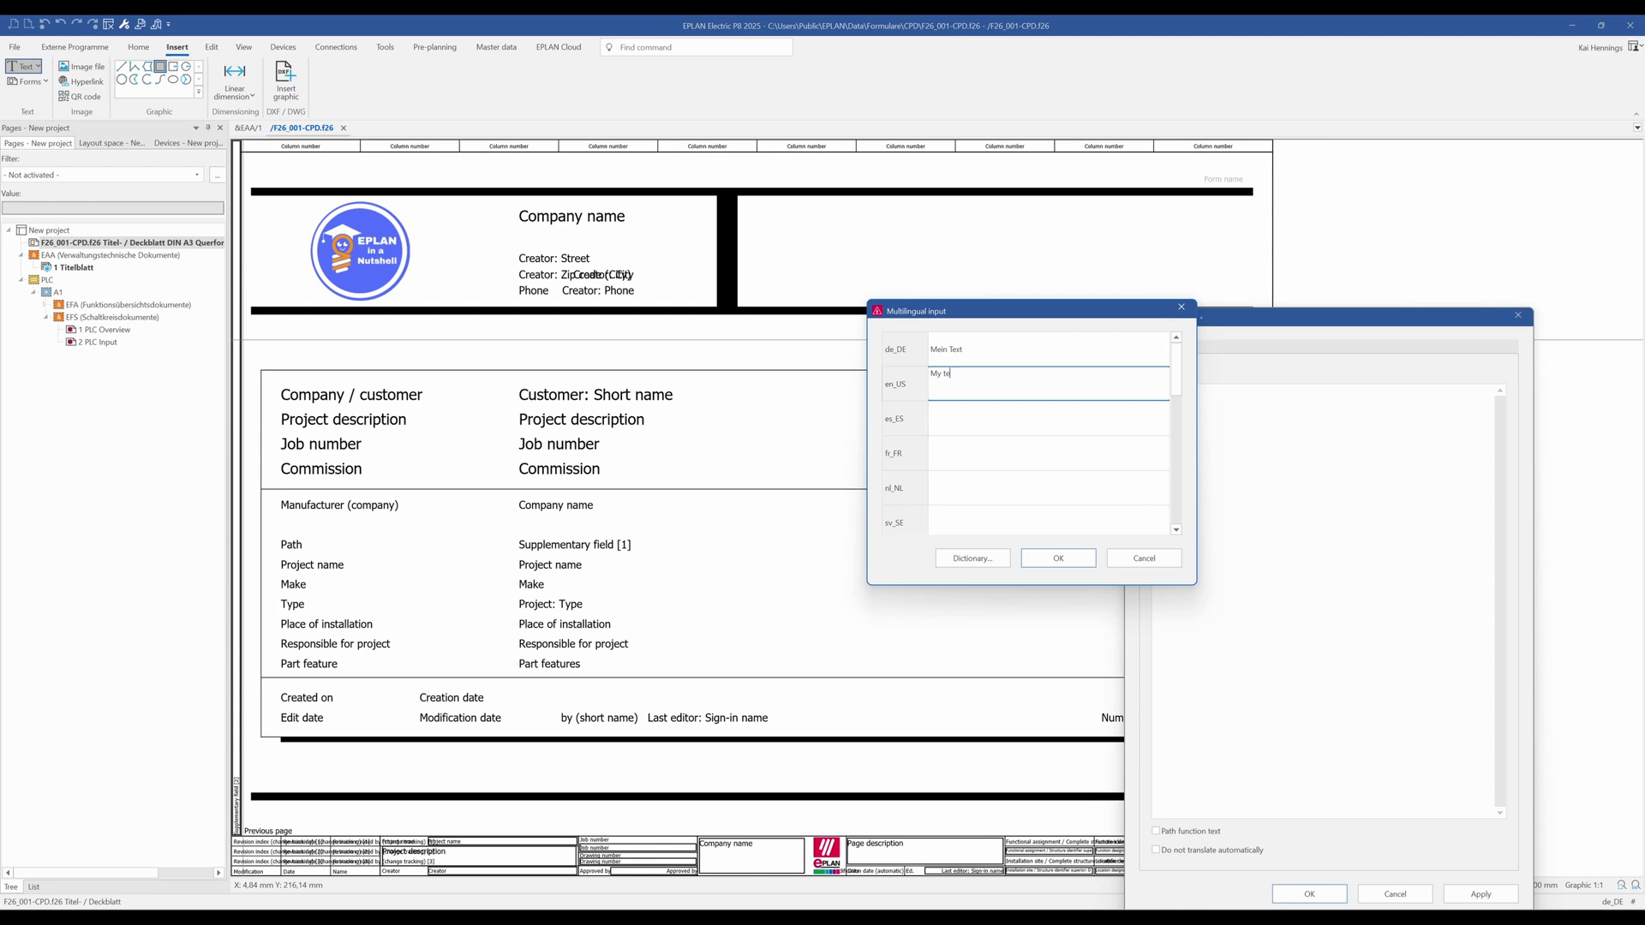
type("My text")
left_click(1053, 561)
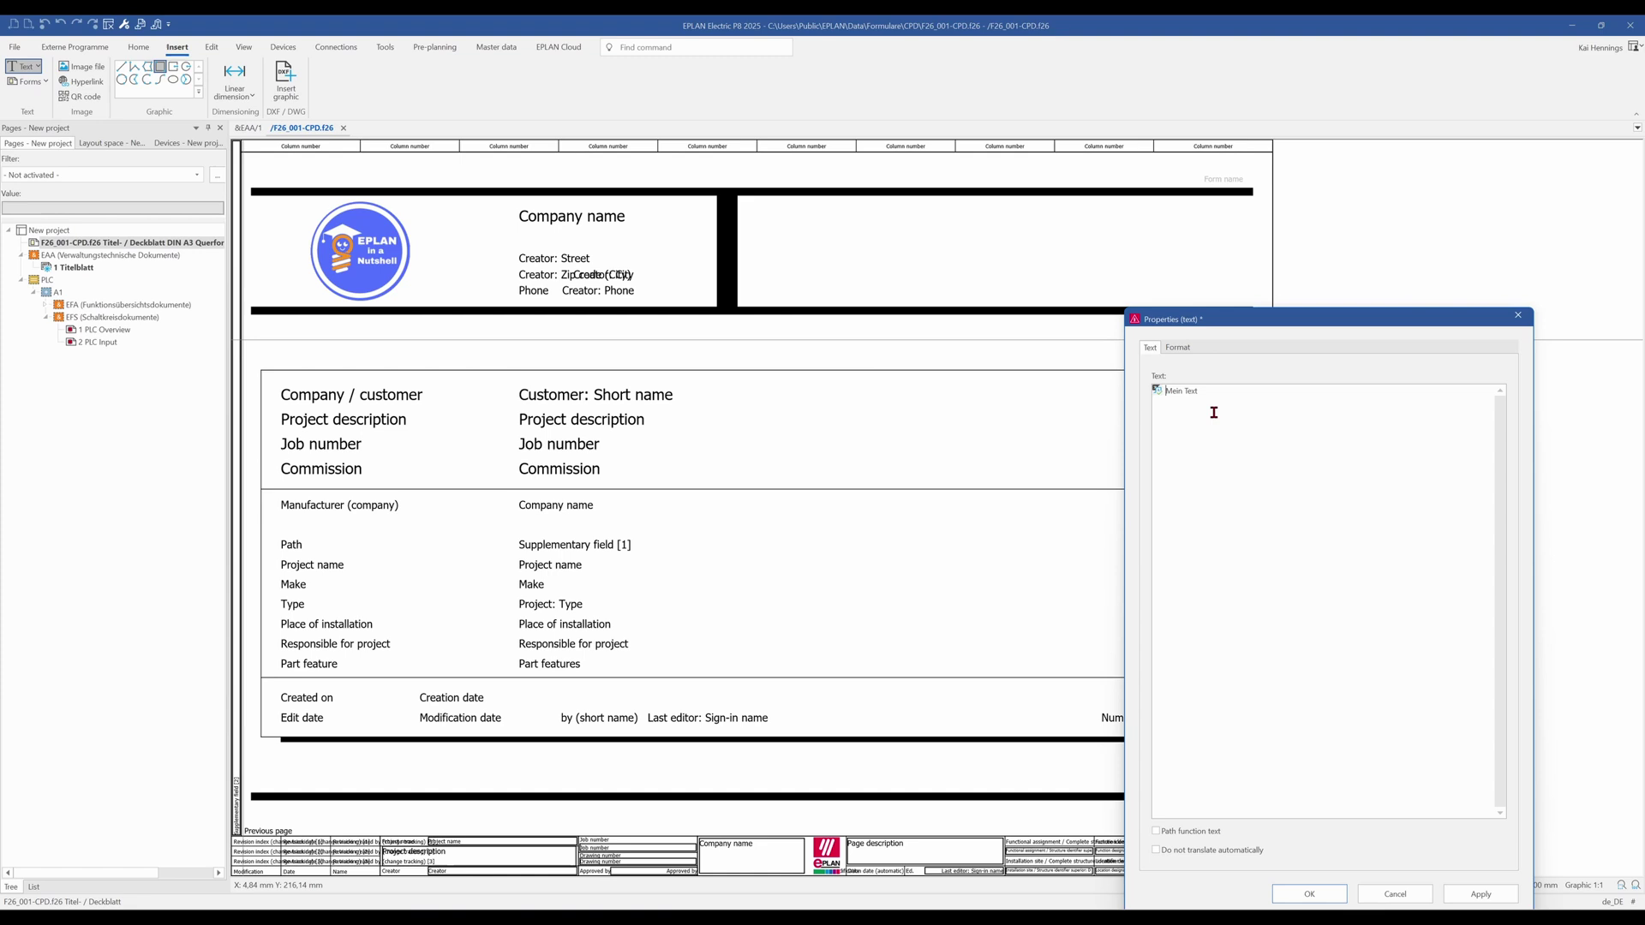
Place the bilingual text beside Customer: Short name in the upper block.
left_click(1315, 894)
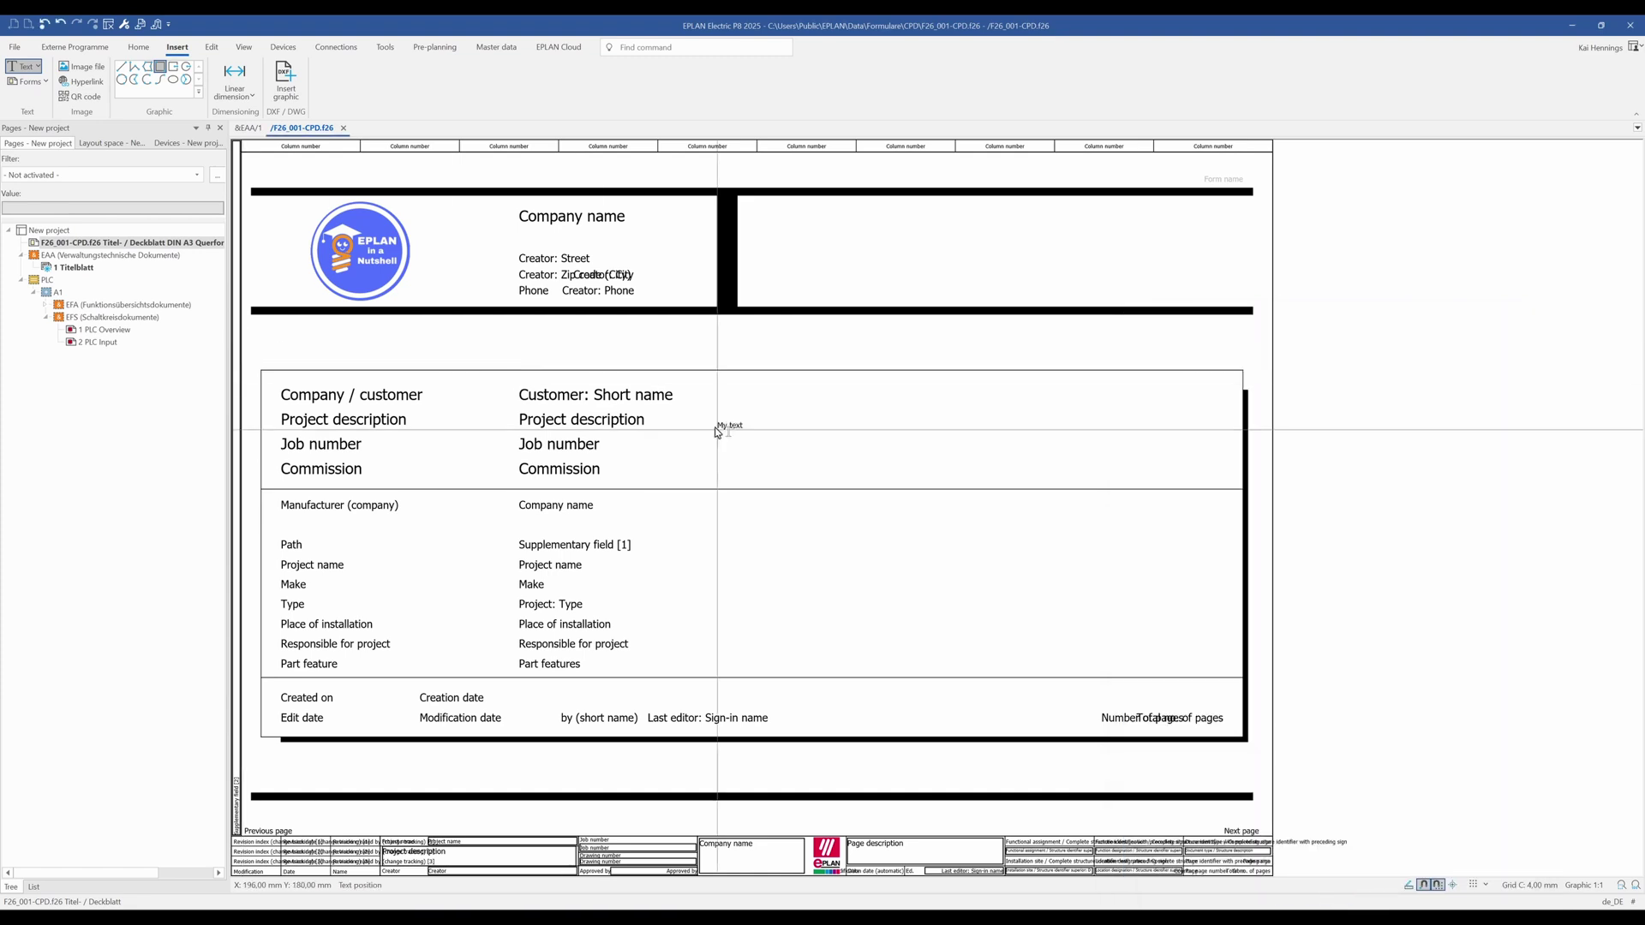
left_click(867, 415)
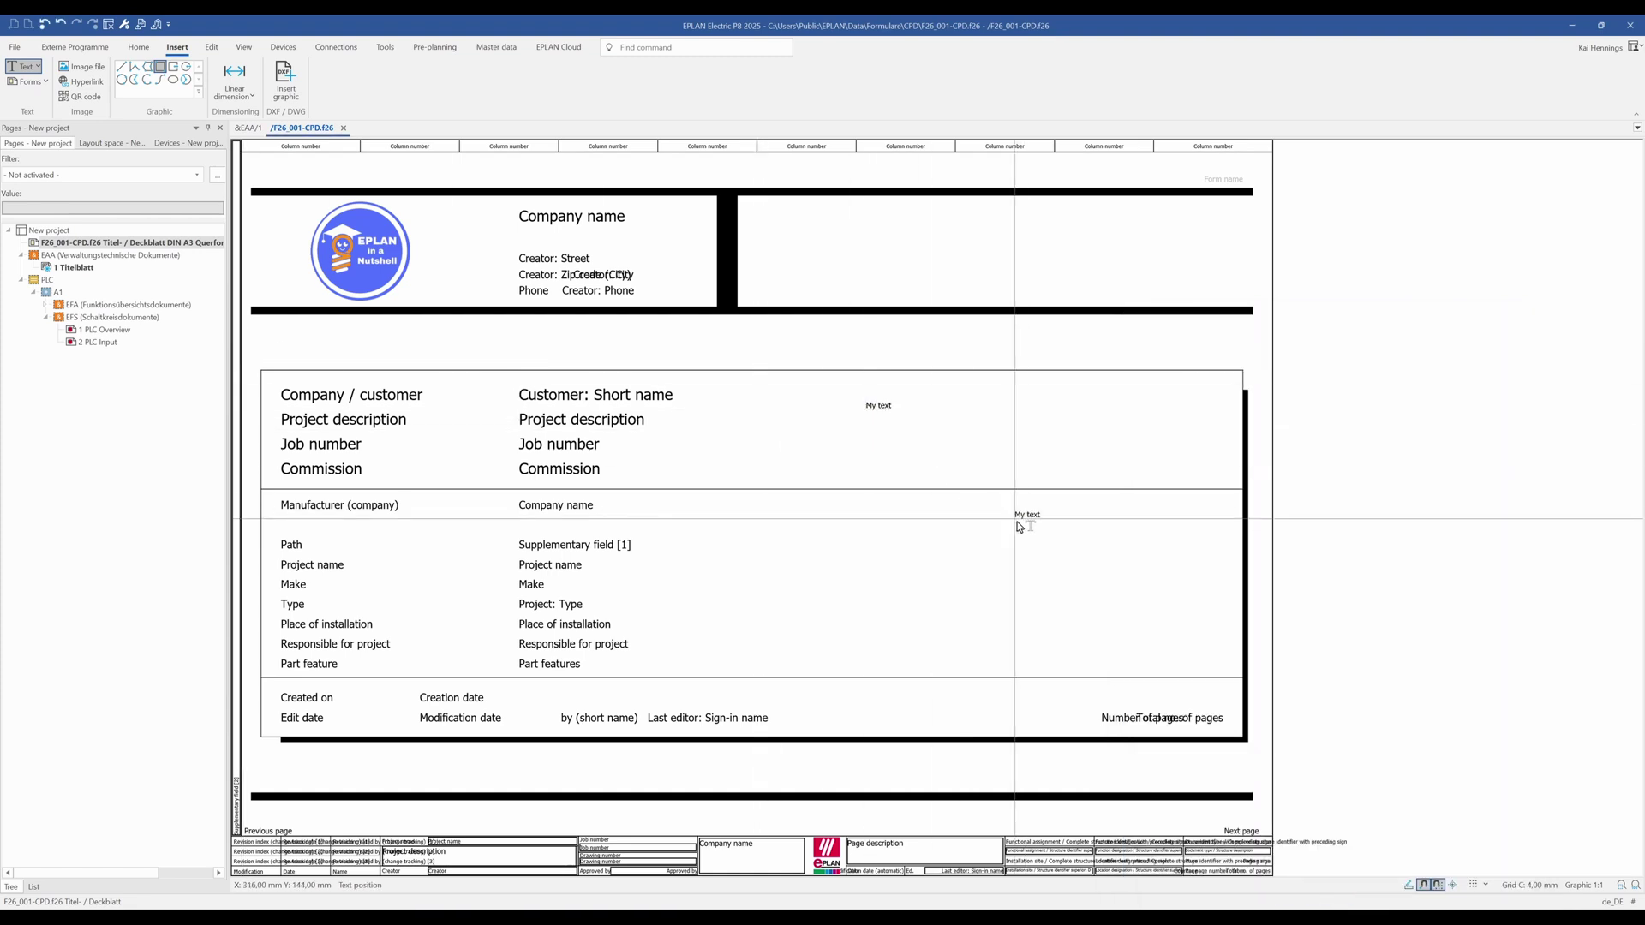
scroll(868, 405, "up", 2)
scroll(868, 406, "up", 1)
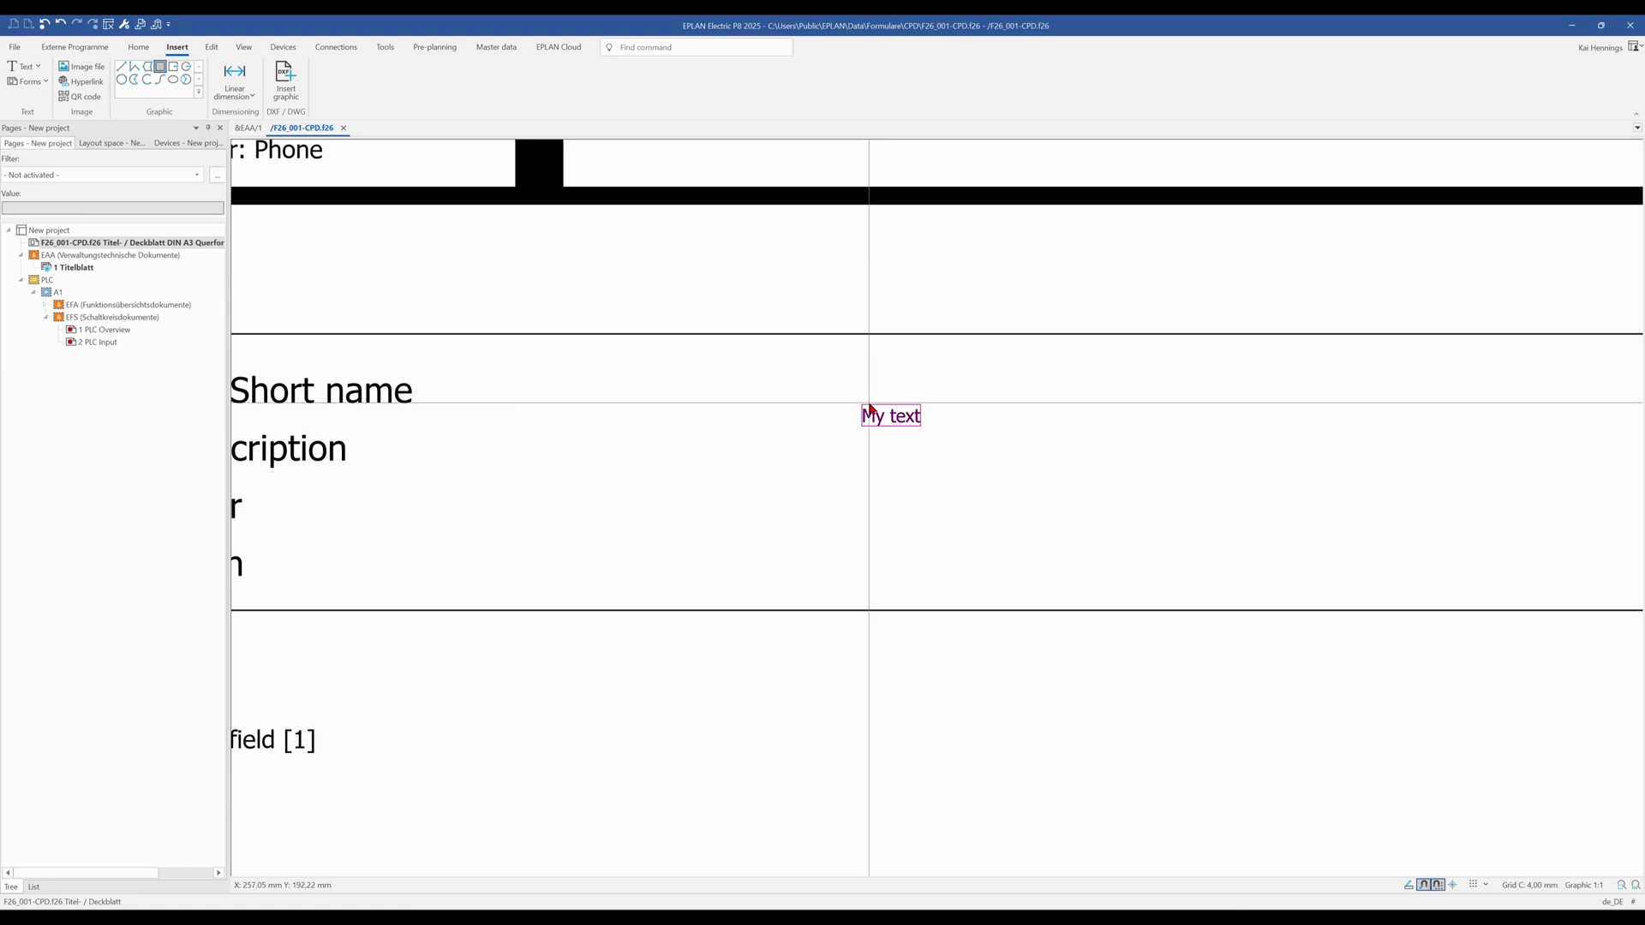
scroll(891, 433, "down", 2)
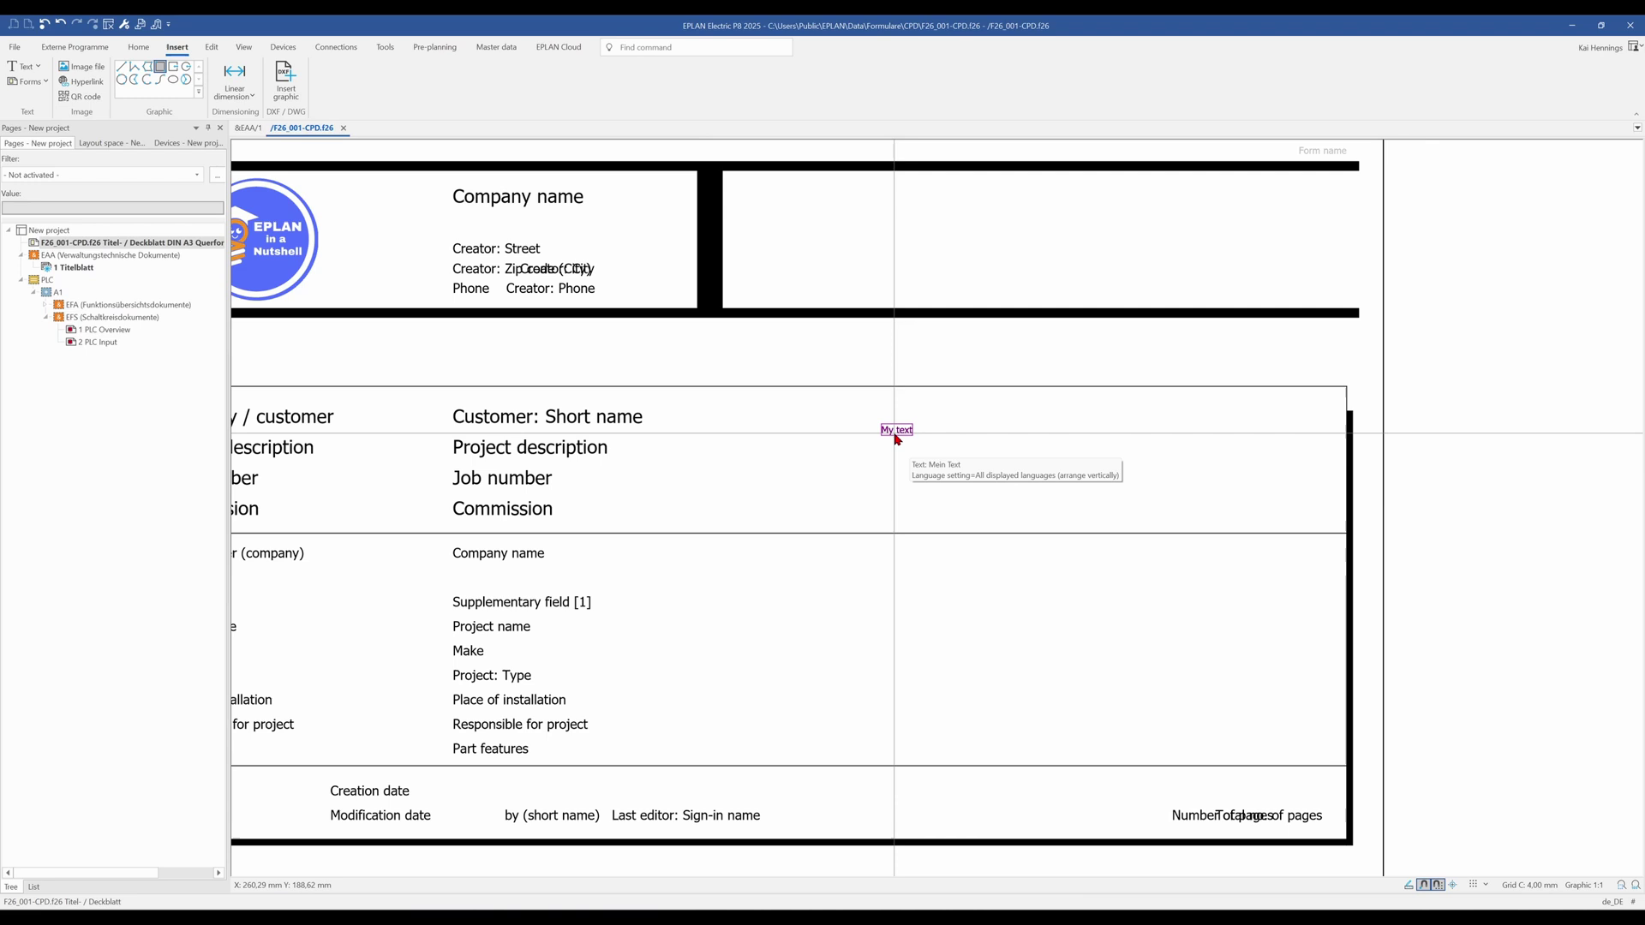
scroll(895, 435, "down", 1)
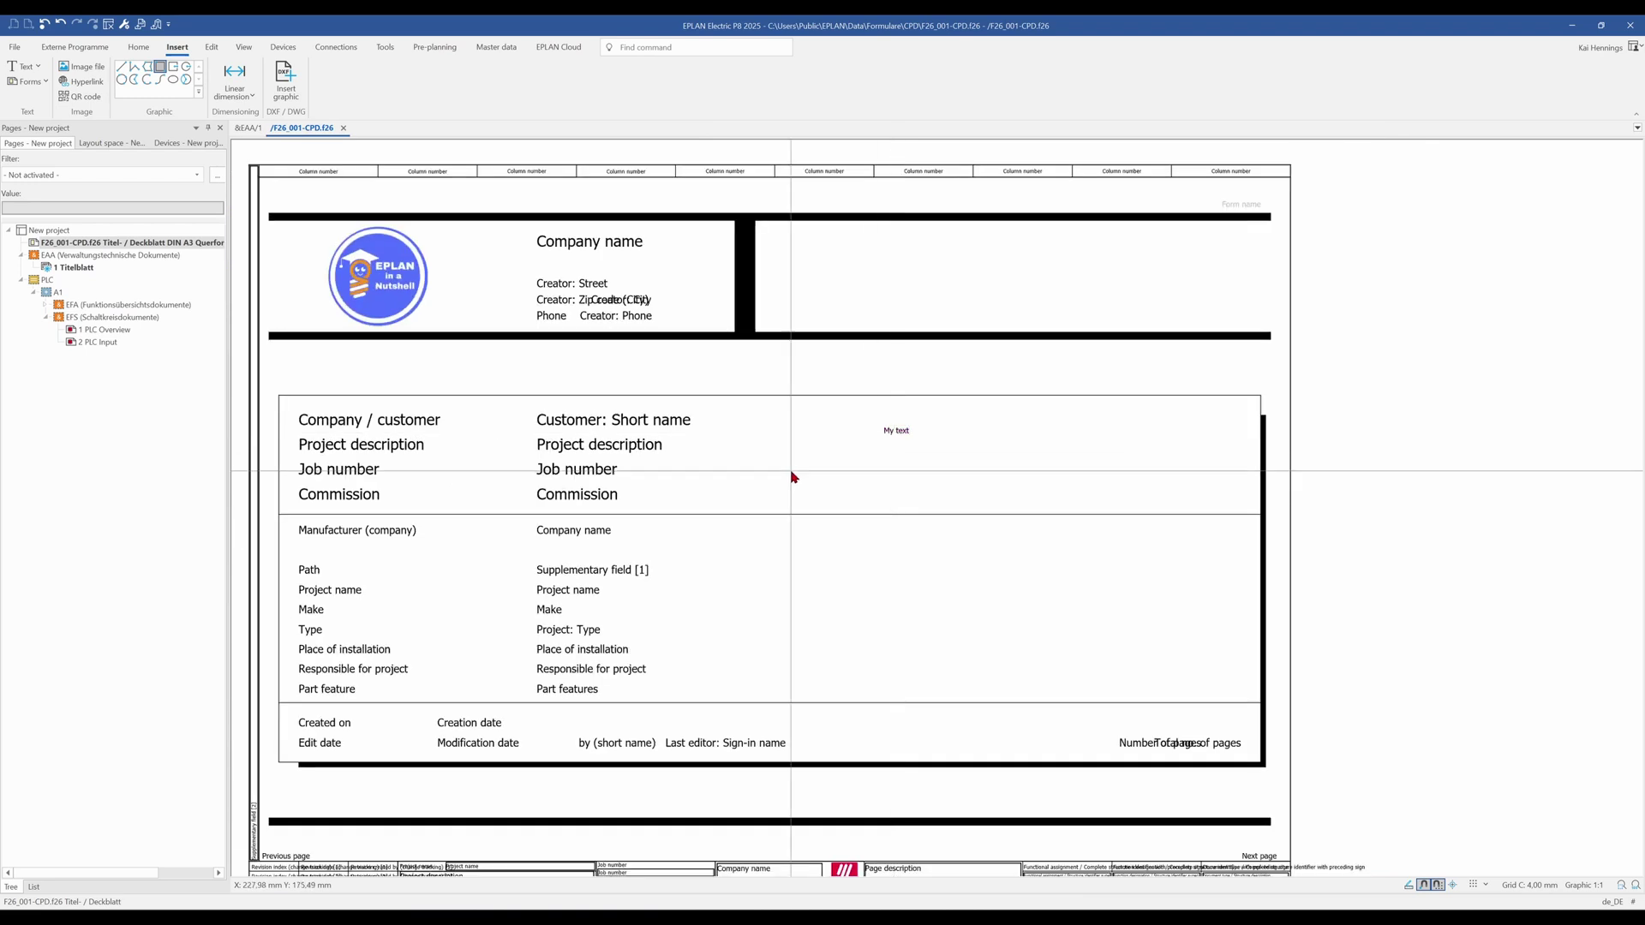
Check which properties the Customer: Short name and Project description placeholders show, leaving both unchanged.
left_click(358, 447)
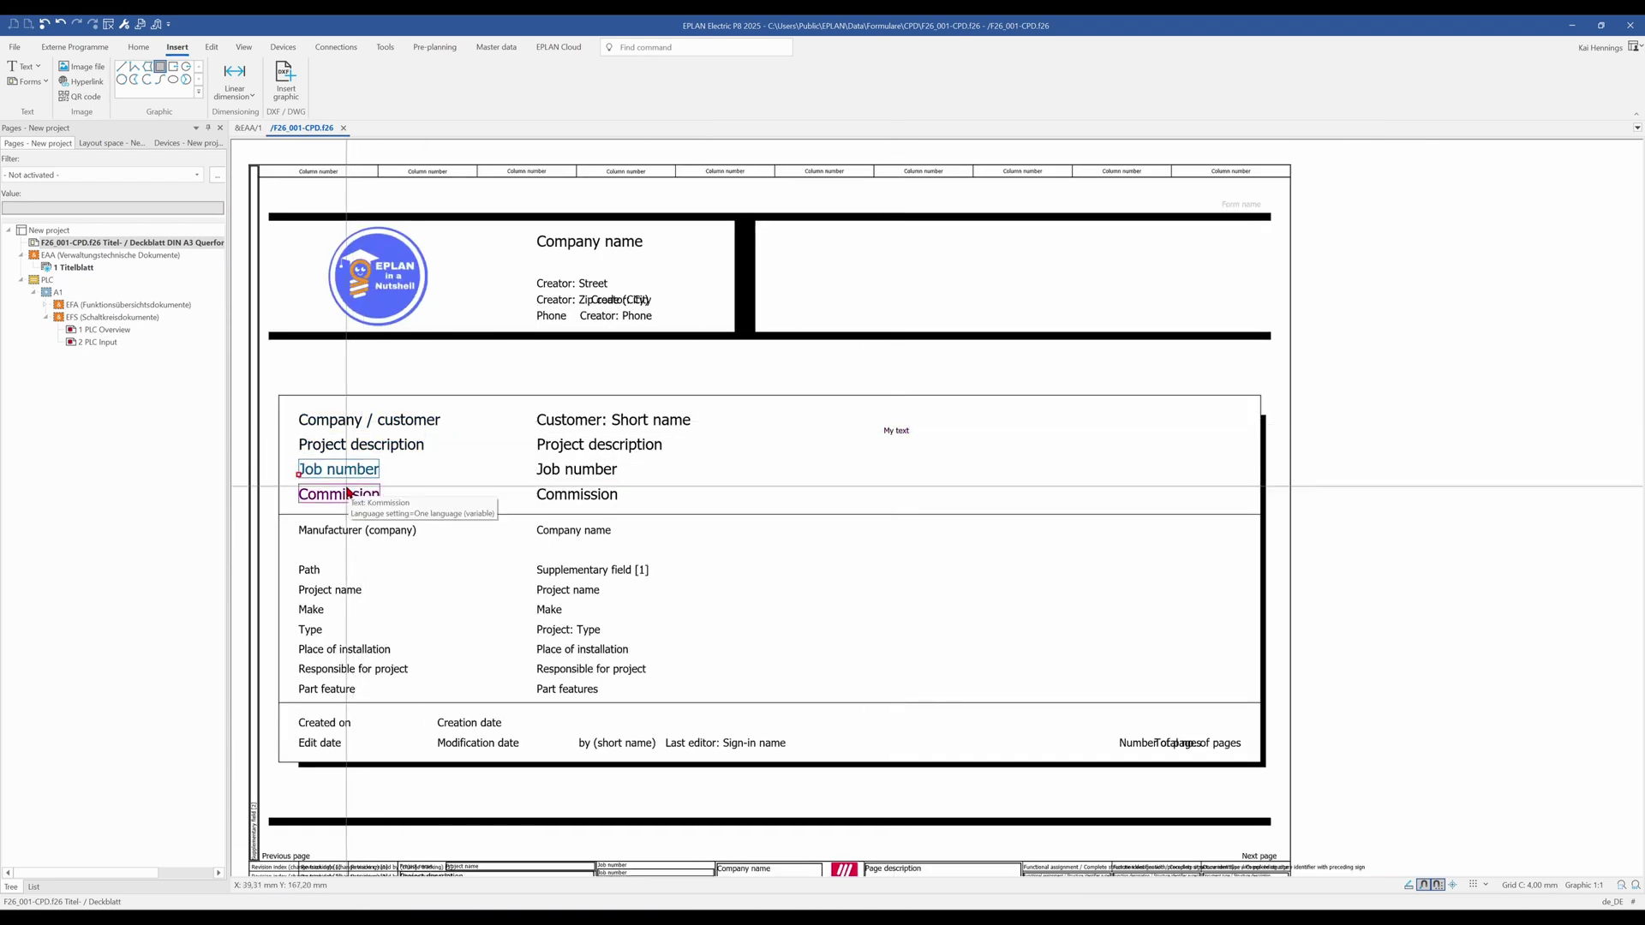
left_click(347, 495)
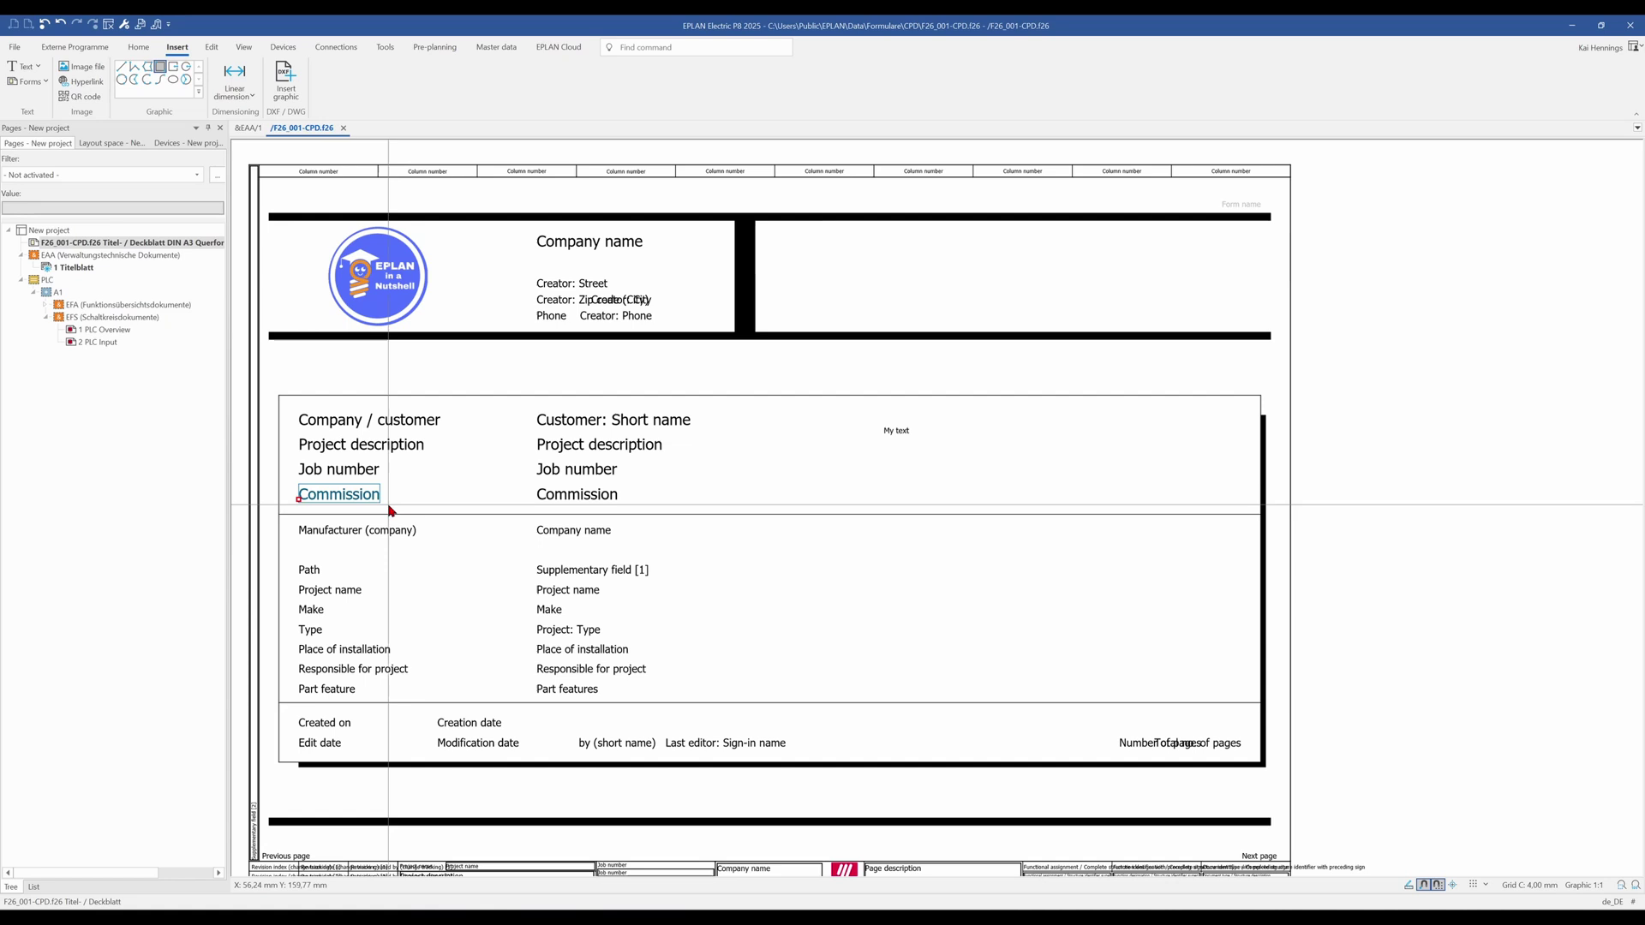
double_click(552, 421)
left_click(690, 239)
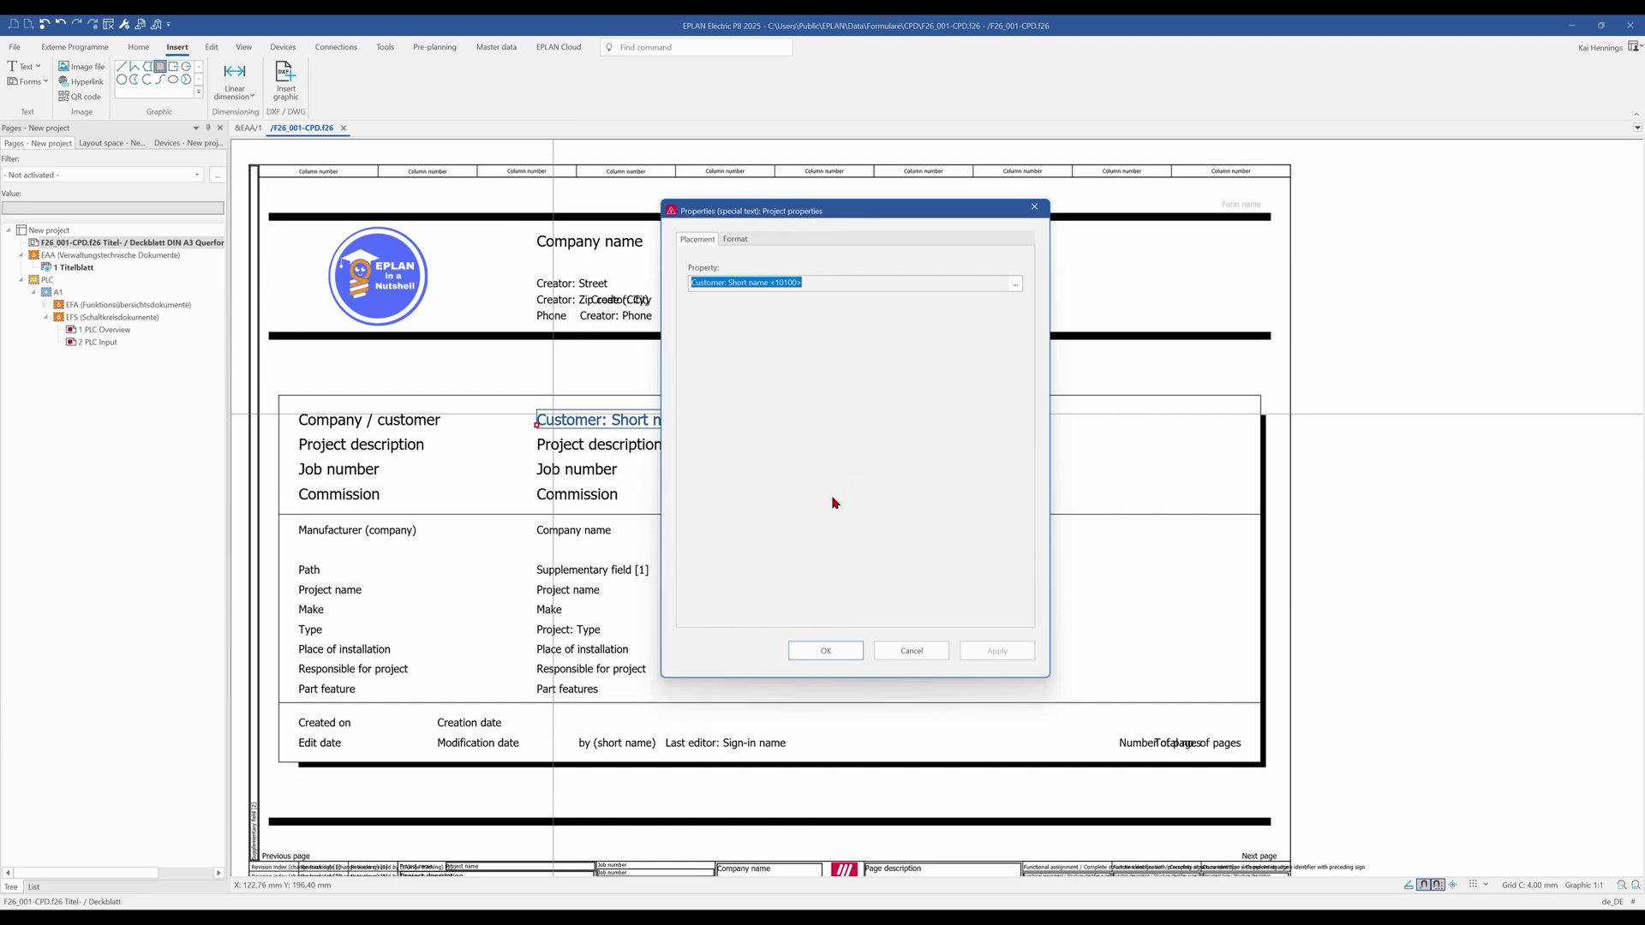
left_click(917, 652)
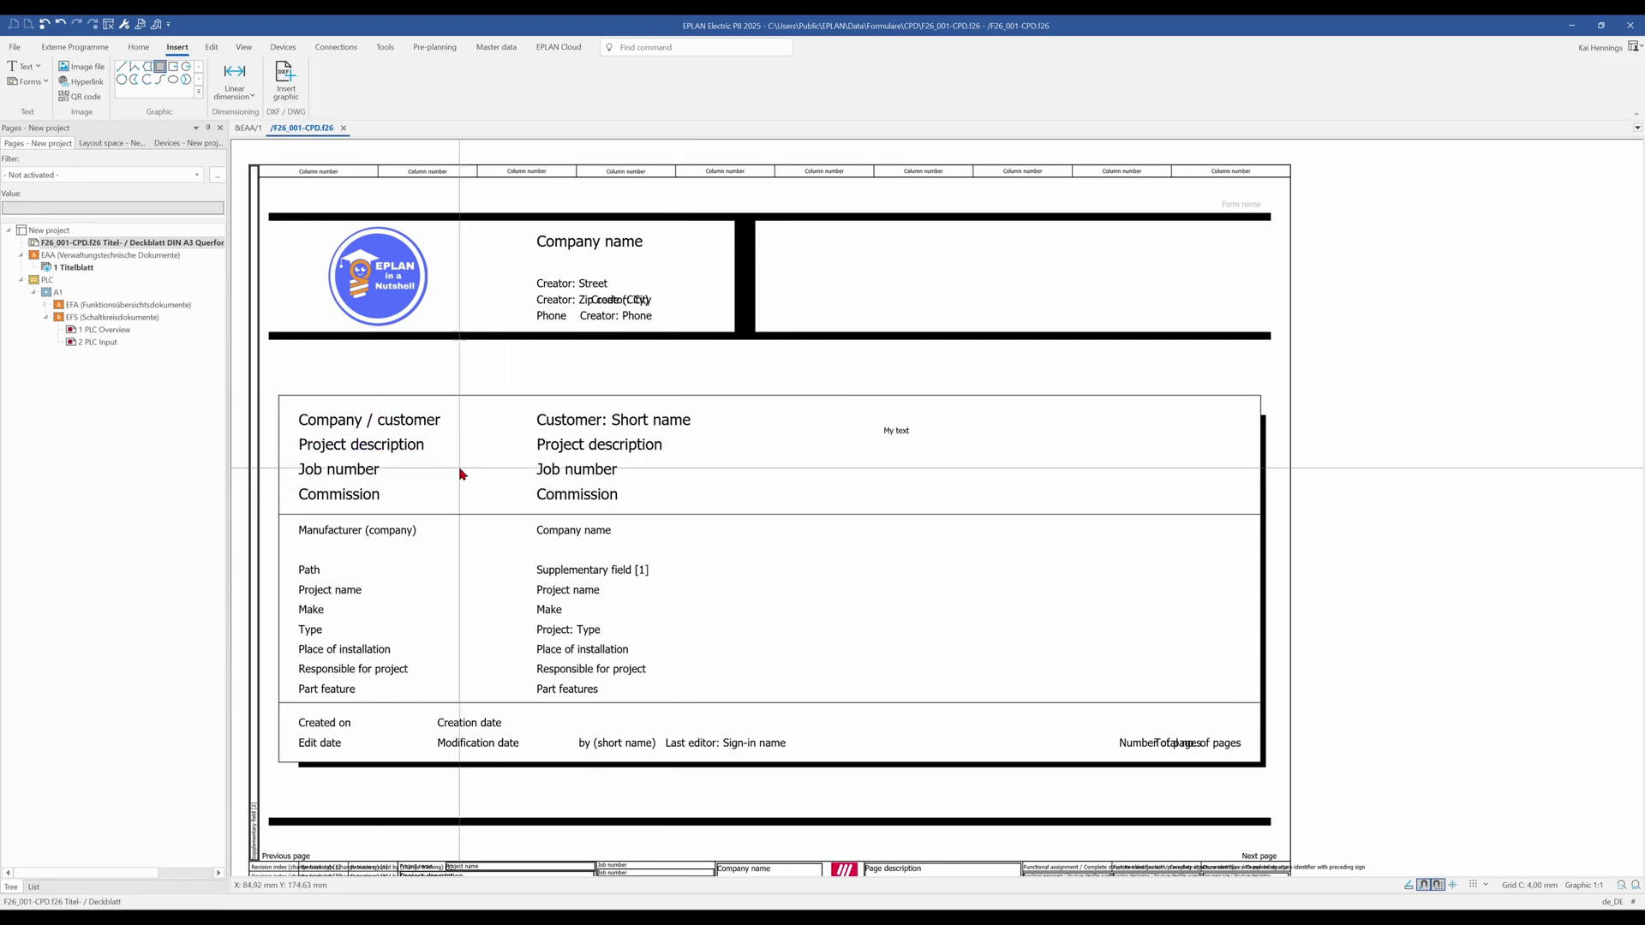
double_click(574, 446)
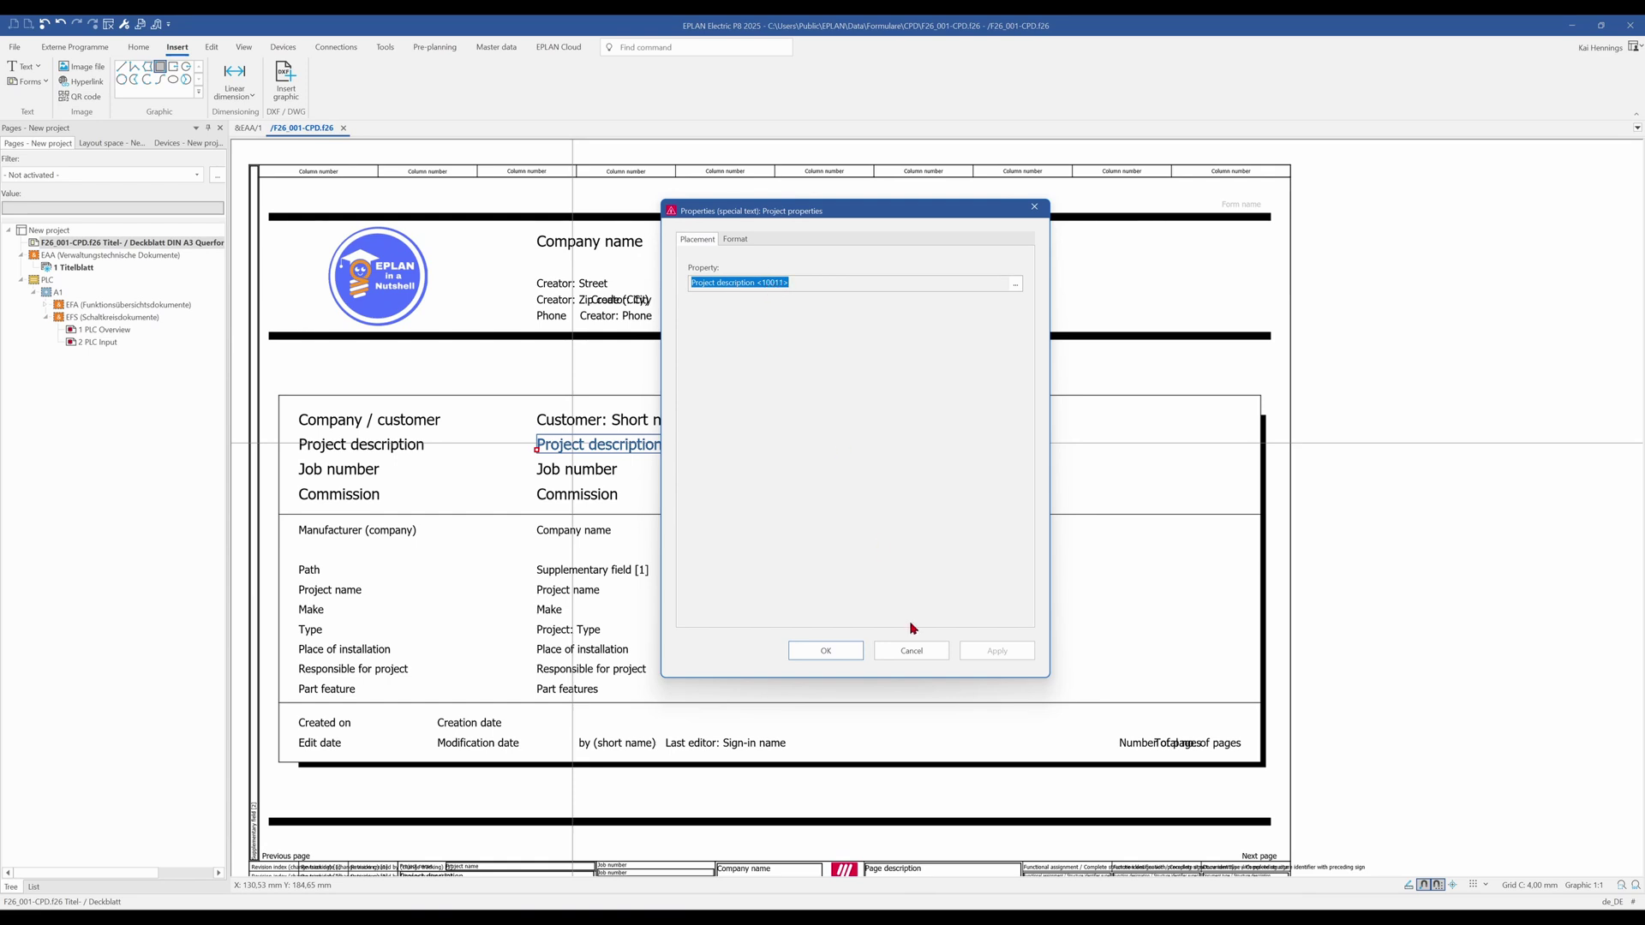
left_click(911, 652)
Open Project management for the project and make its properties editable.
left_click(15, 49)
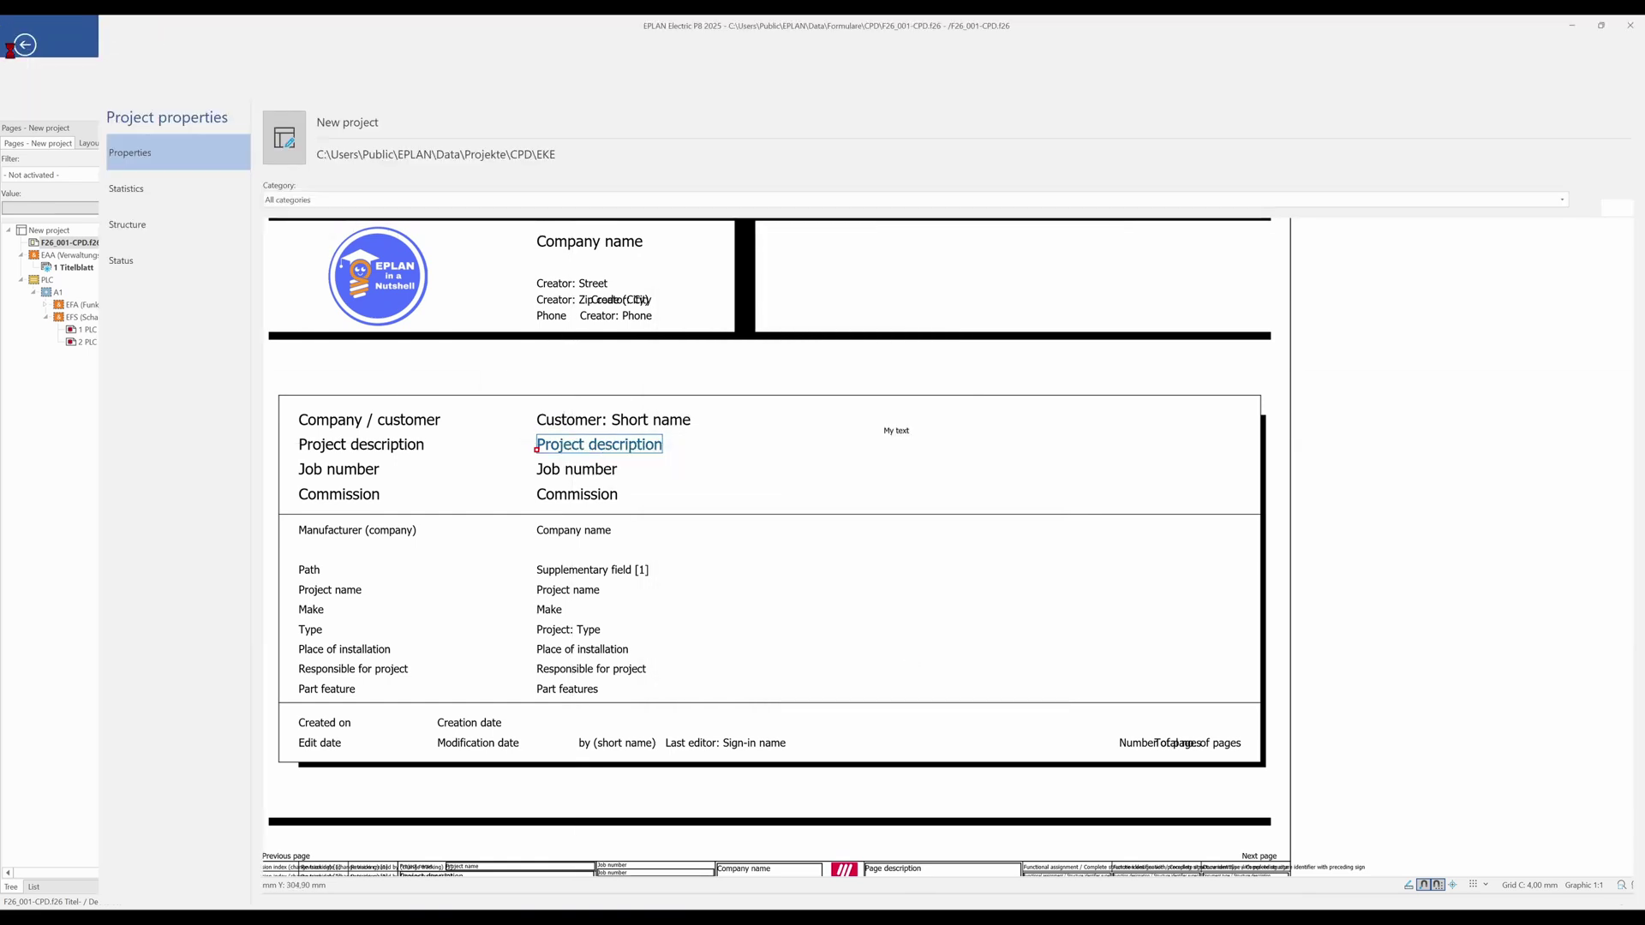
left_click(39, 255)
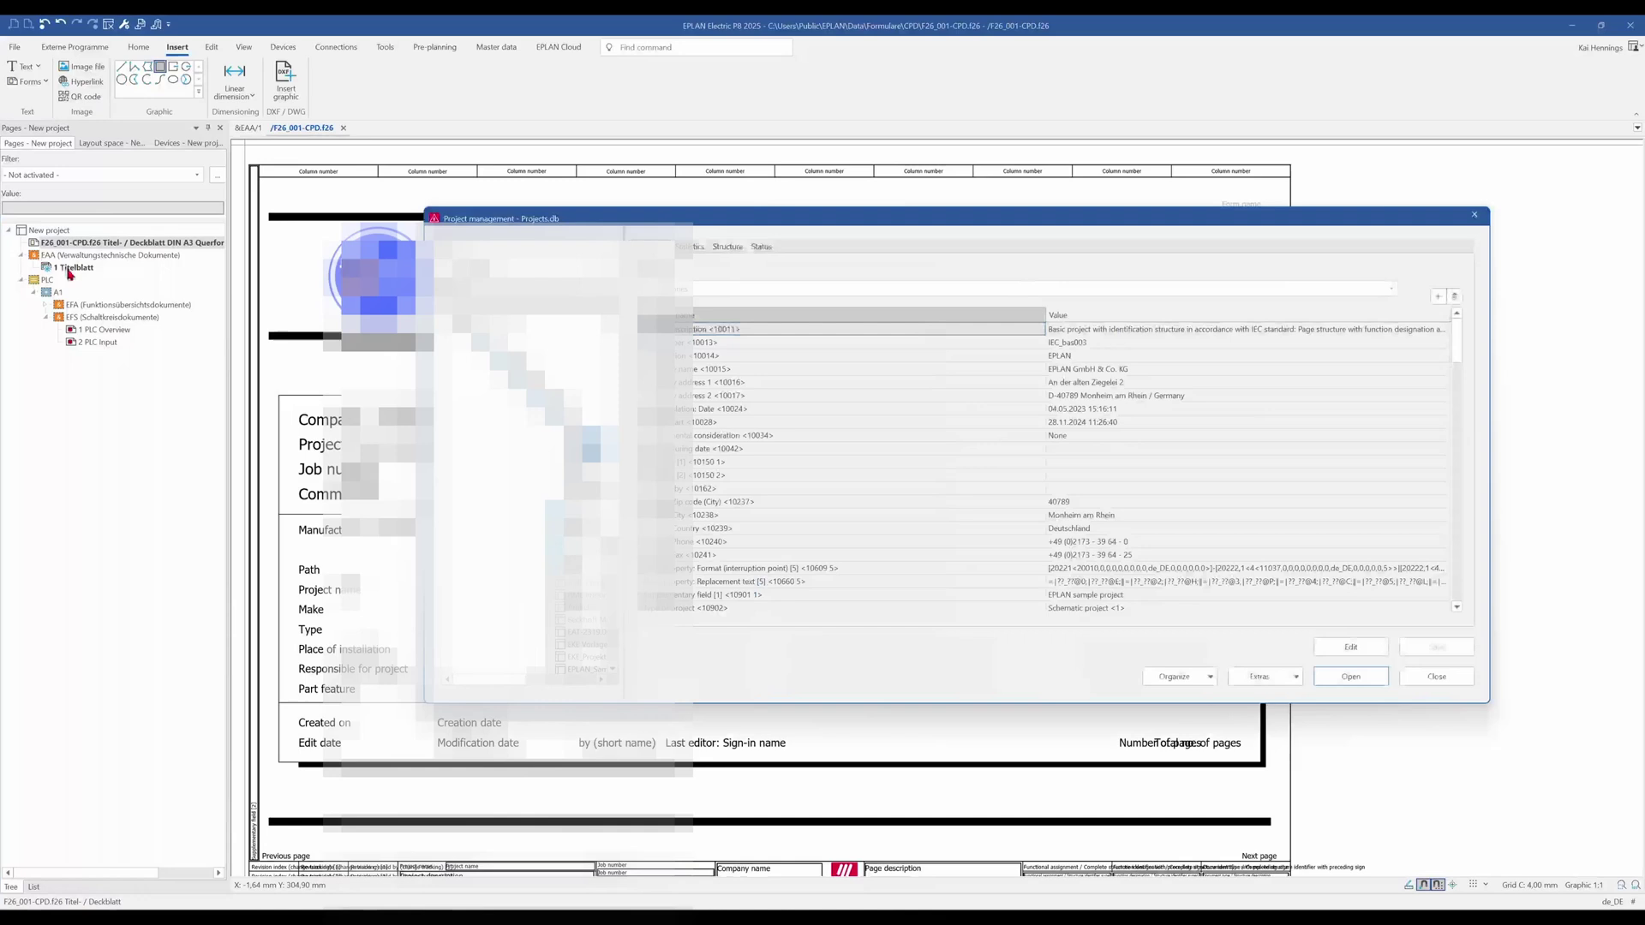
left_click(1340, 648)
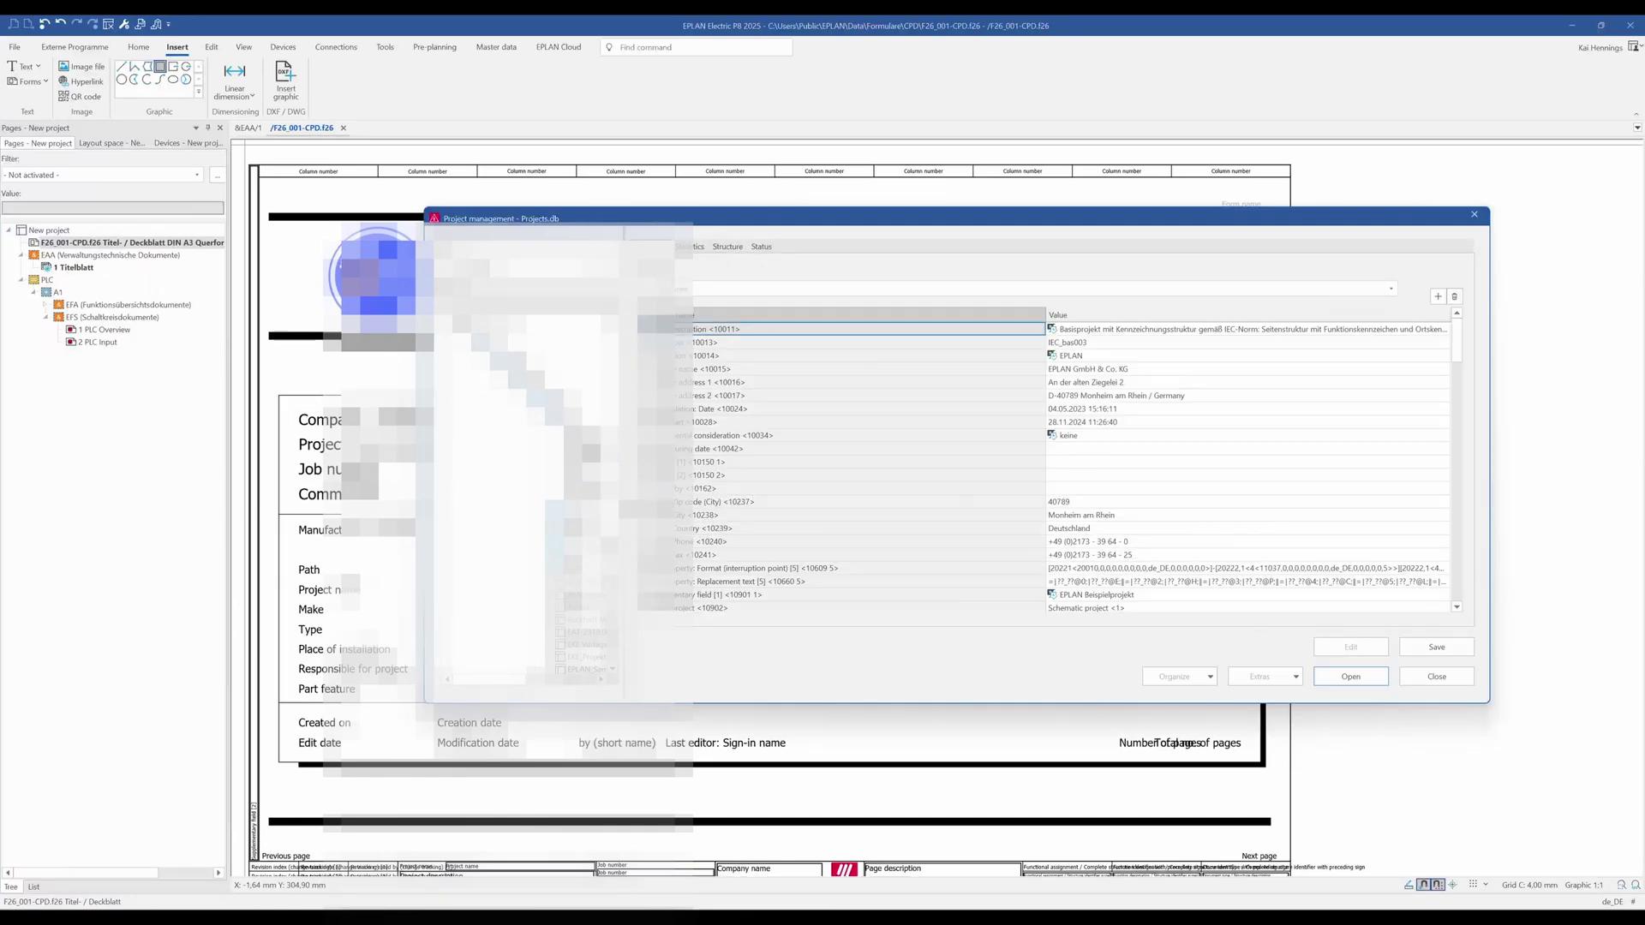
left_click_drag(628, 509, 531, 508)
left_click_drag(1086, 231, 956, 473)
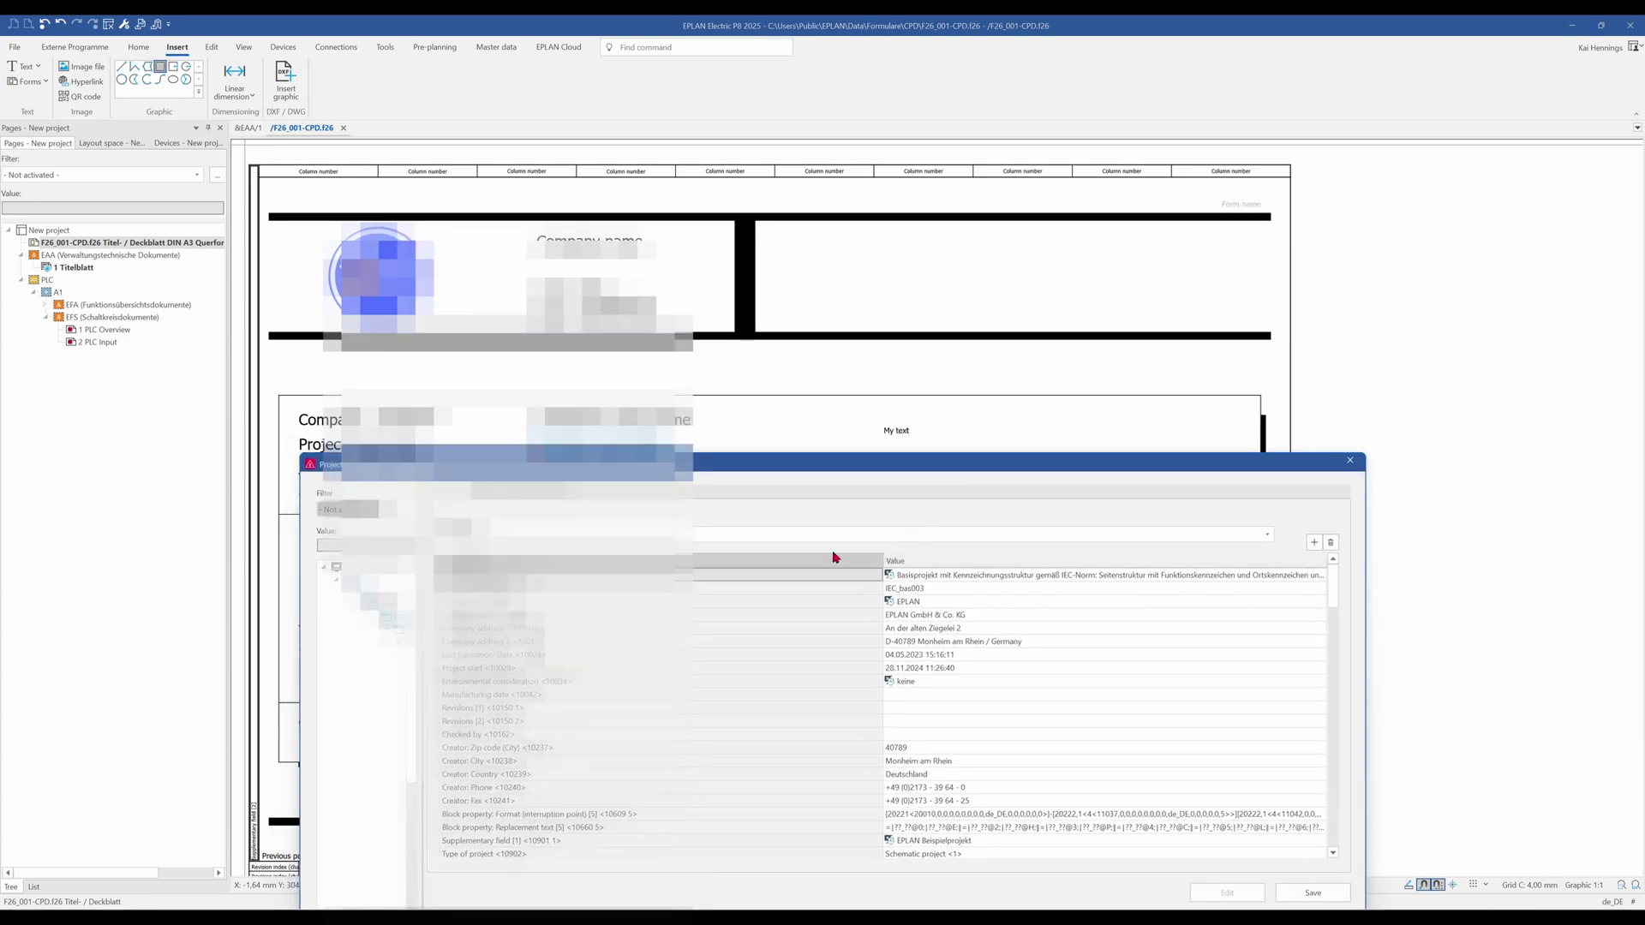
Change the Project description to 'My Project', save it, and close Project management.
left_click(475, 579)
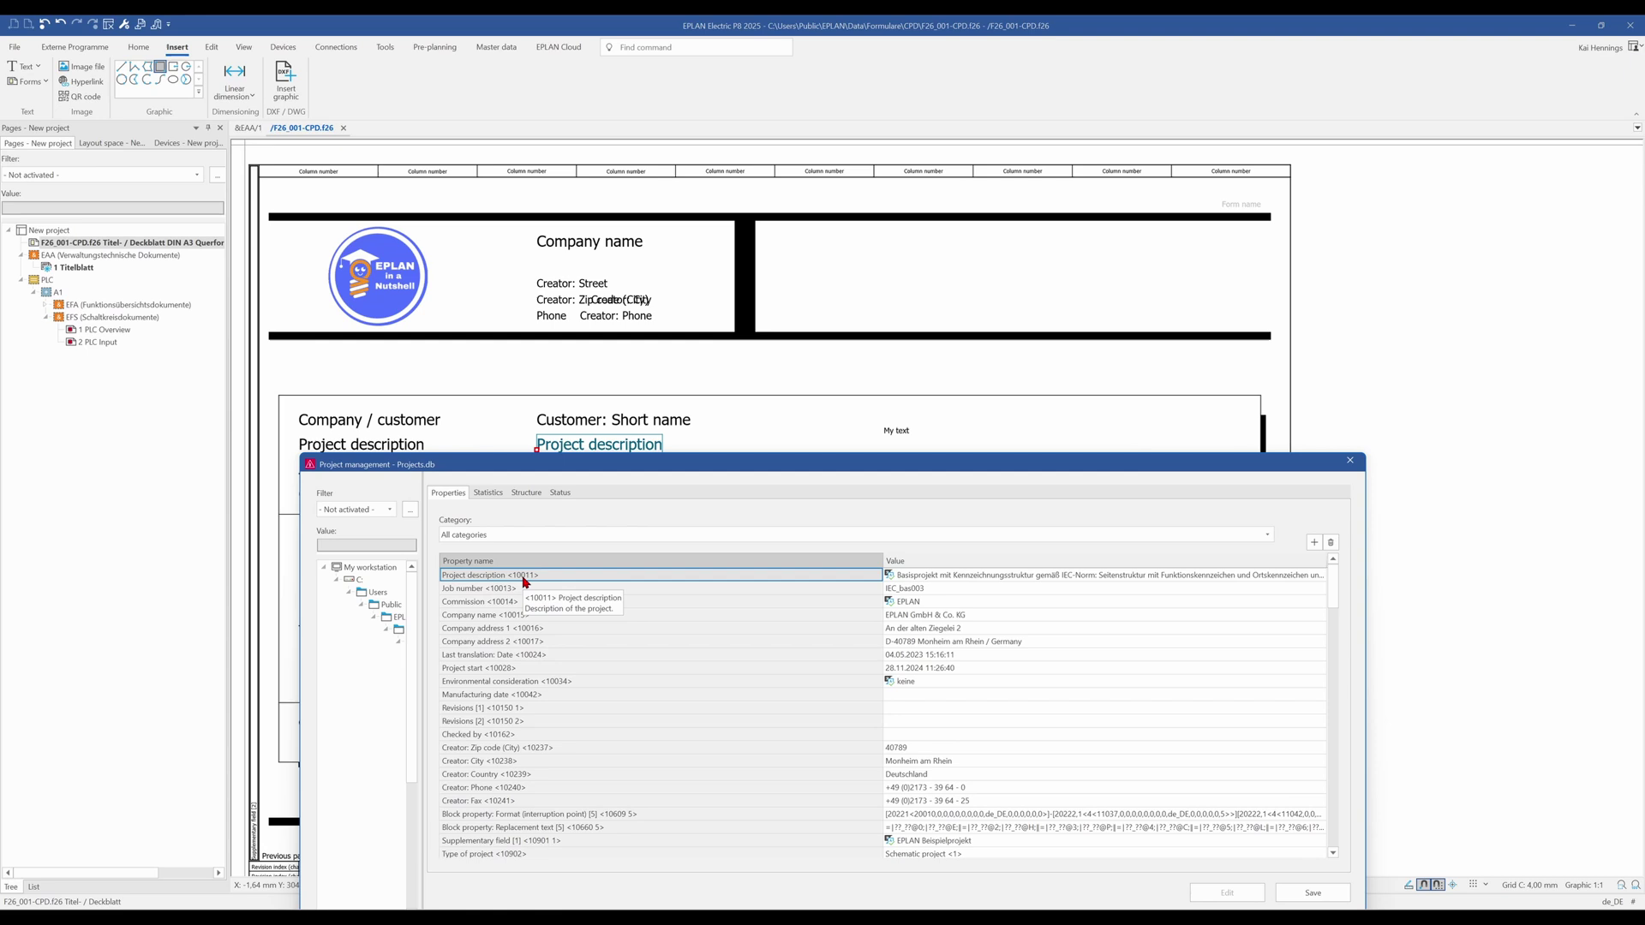
left_click(932, 579)
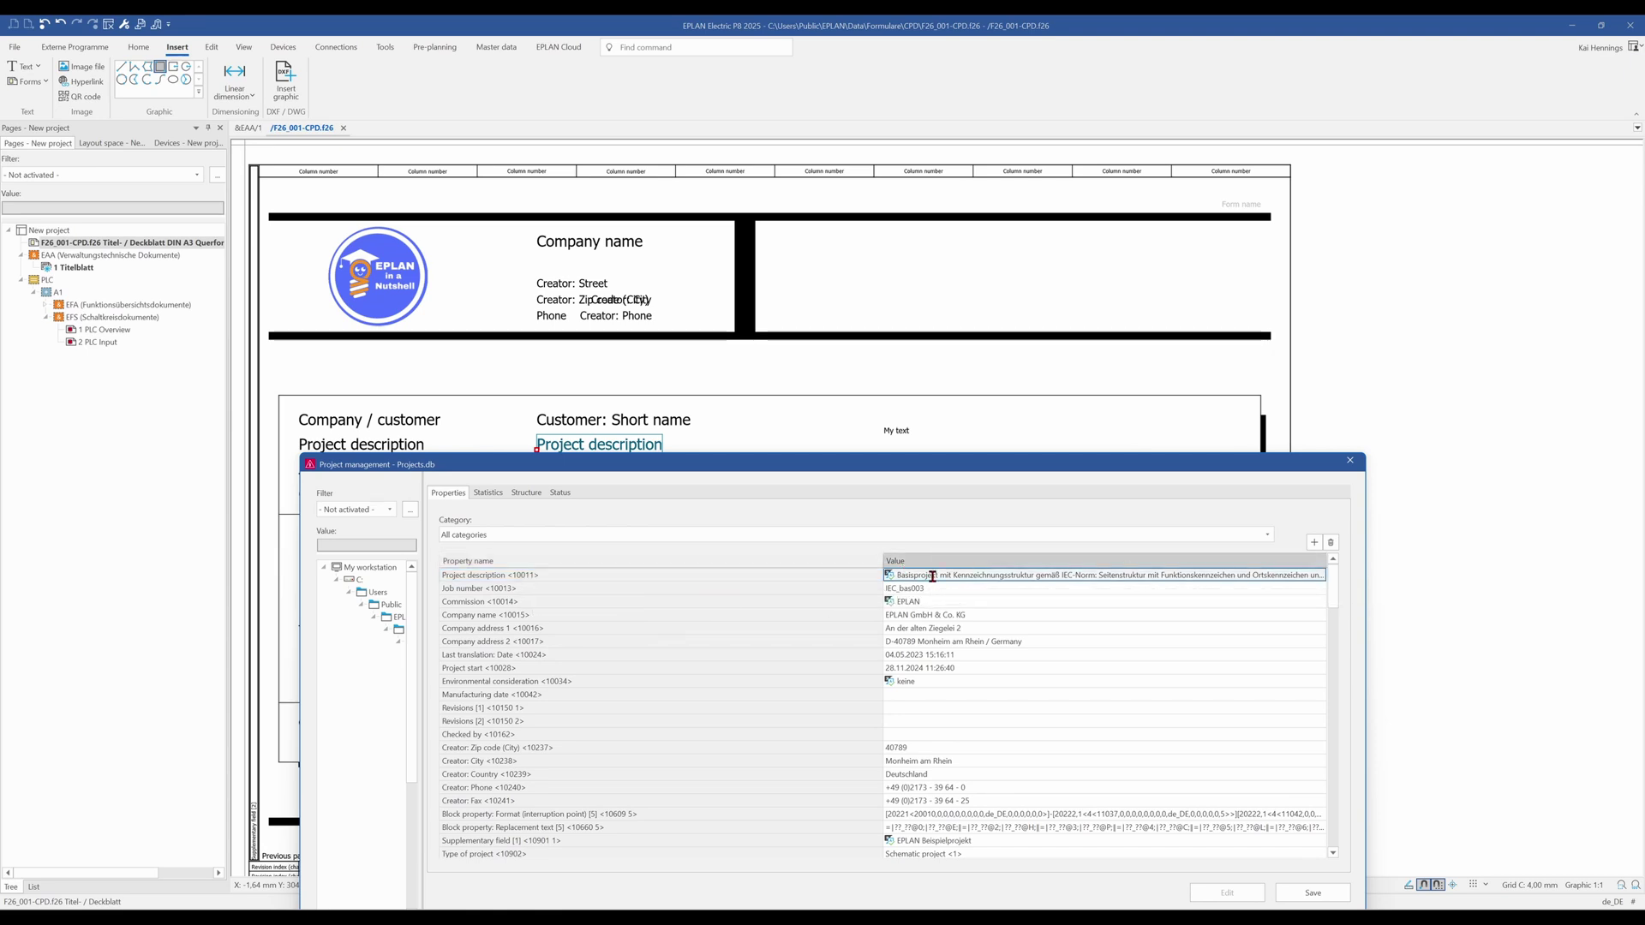
left_click(932, 576)
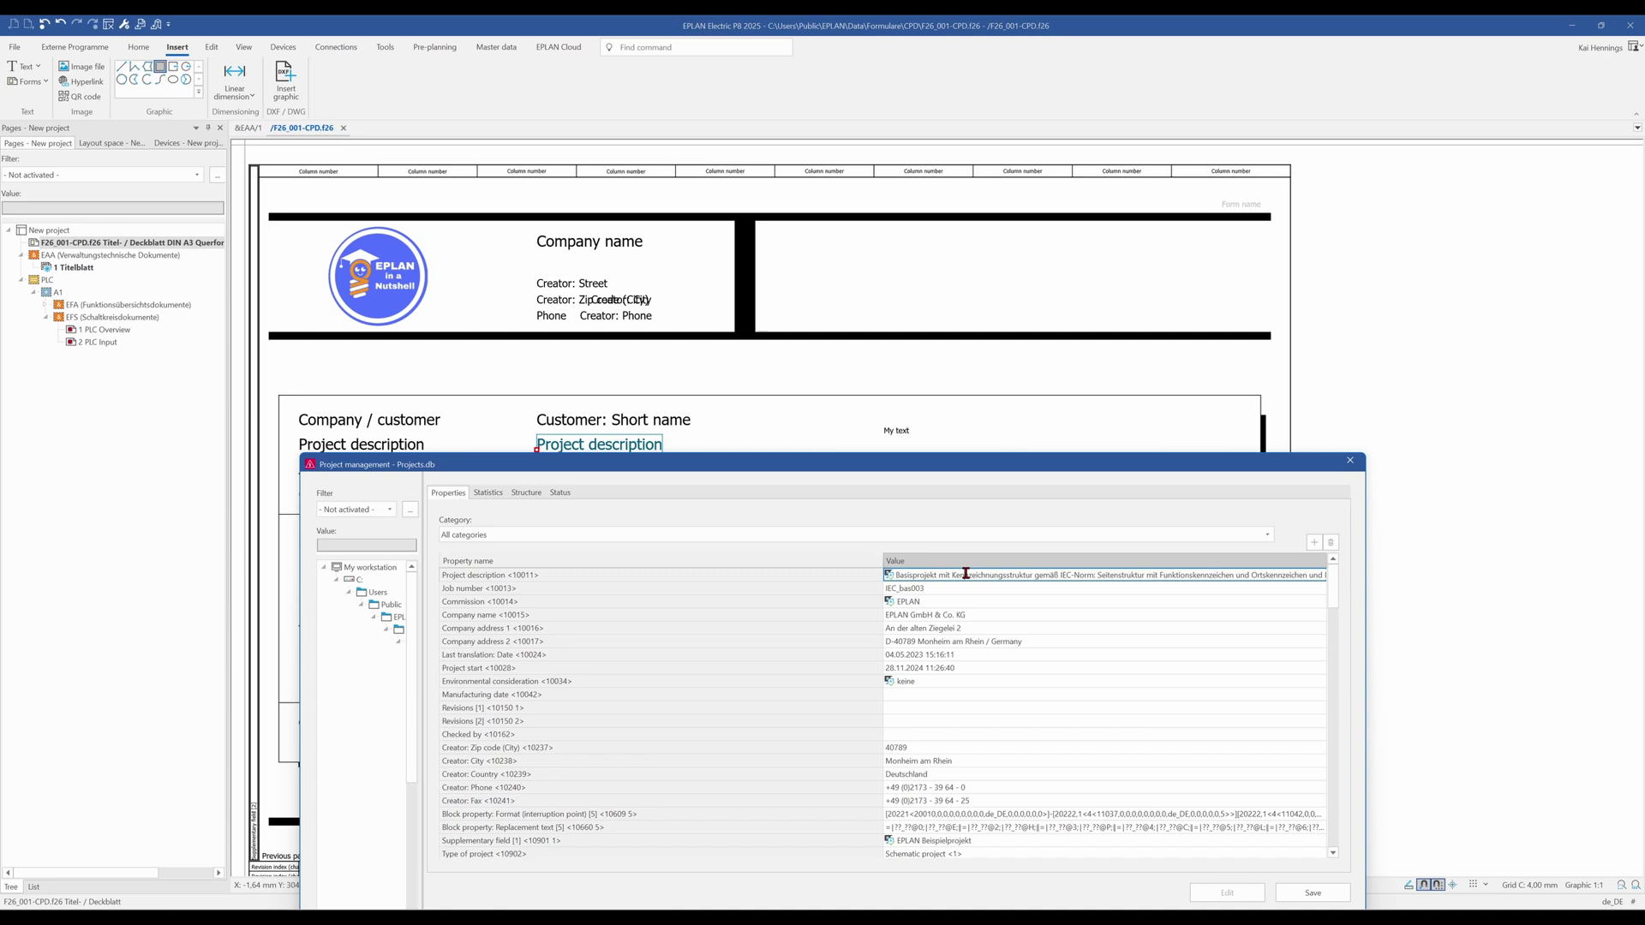
key("ctrl+a")
type("My")
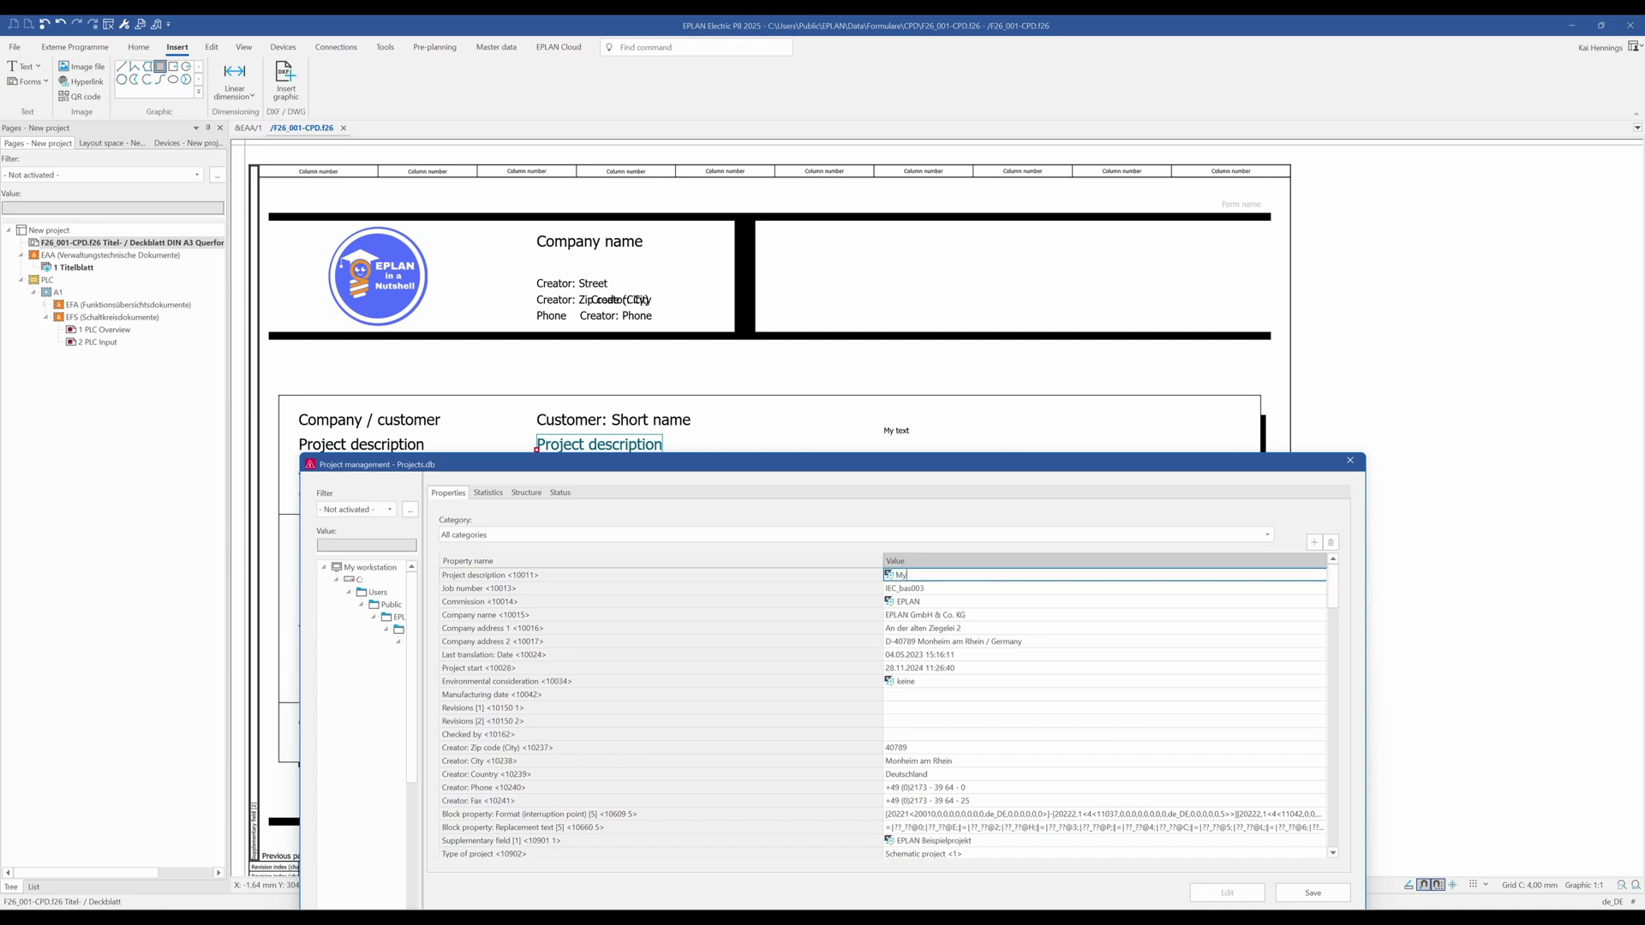
type(" Project")
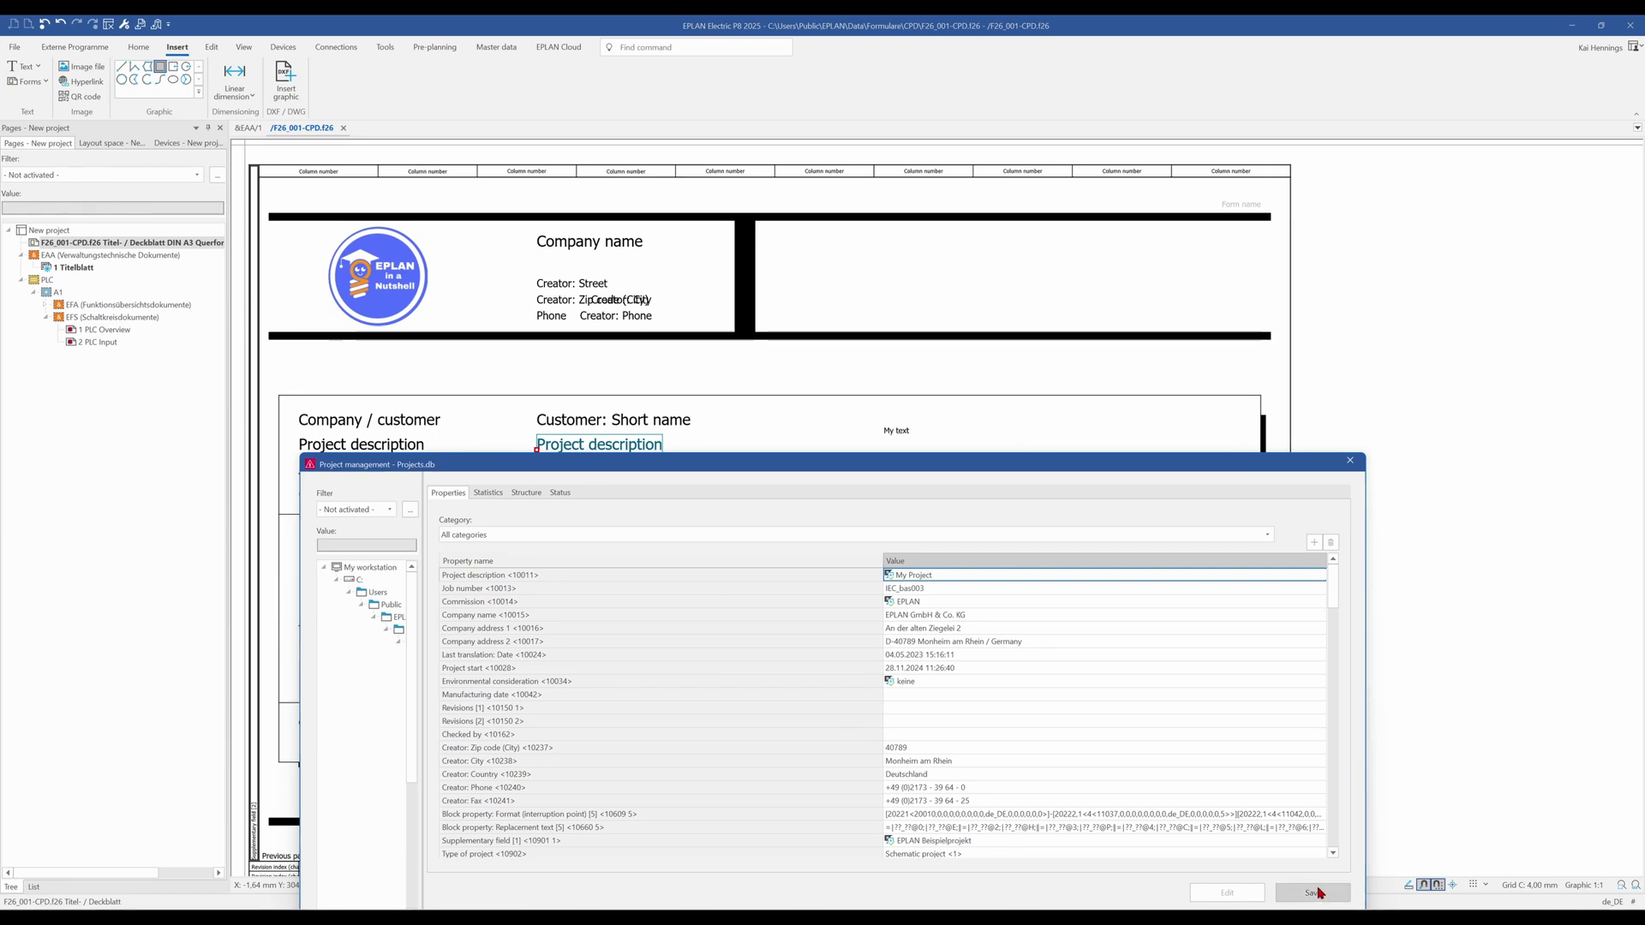
left_click(1312, 893)
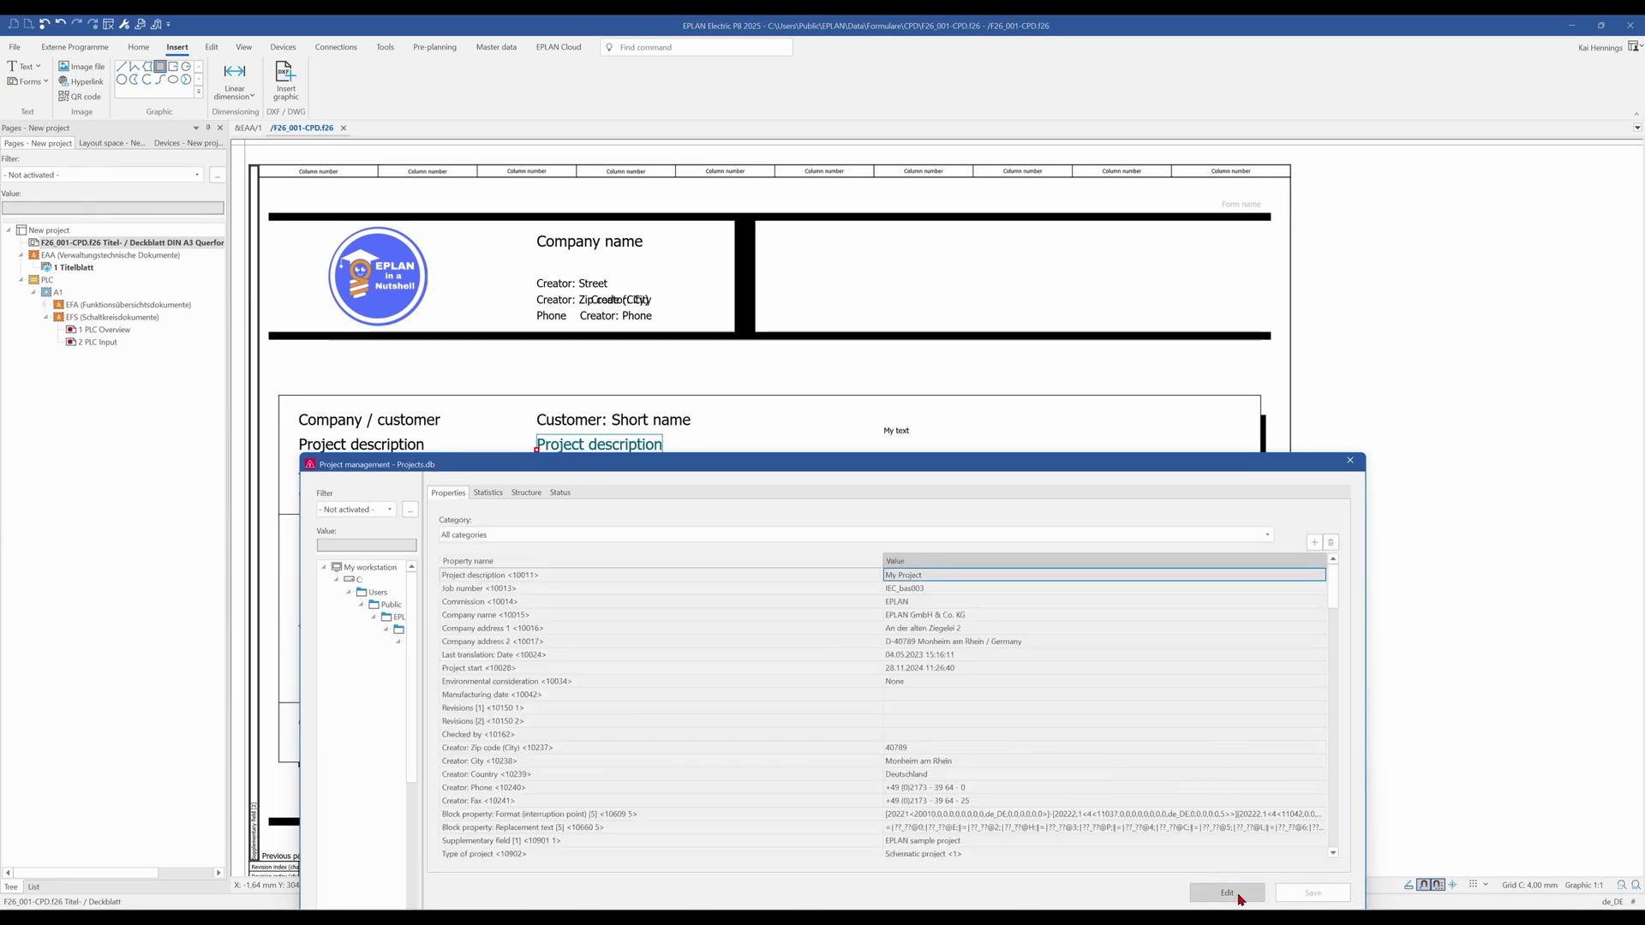
left_click(1353, 462)
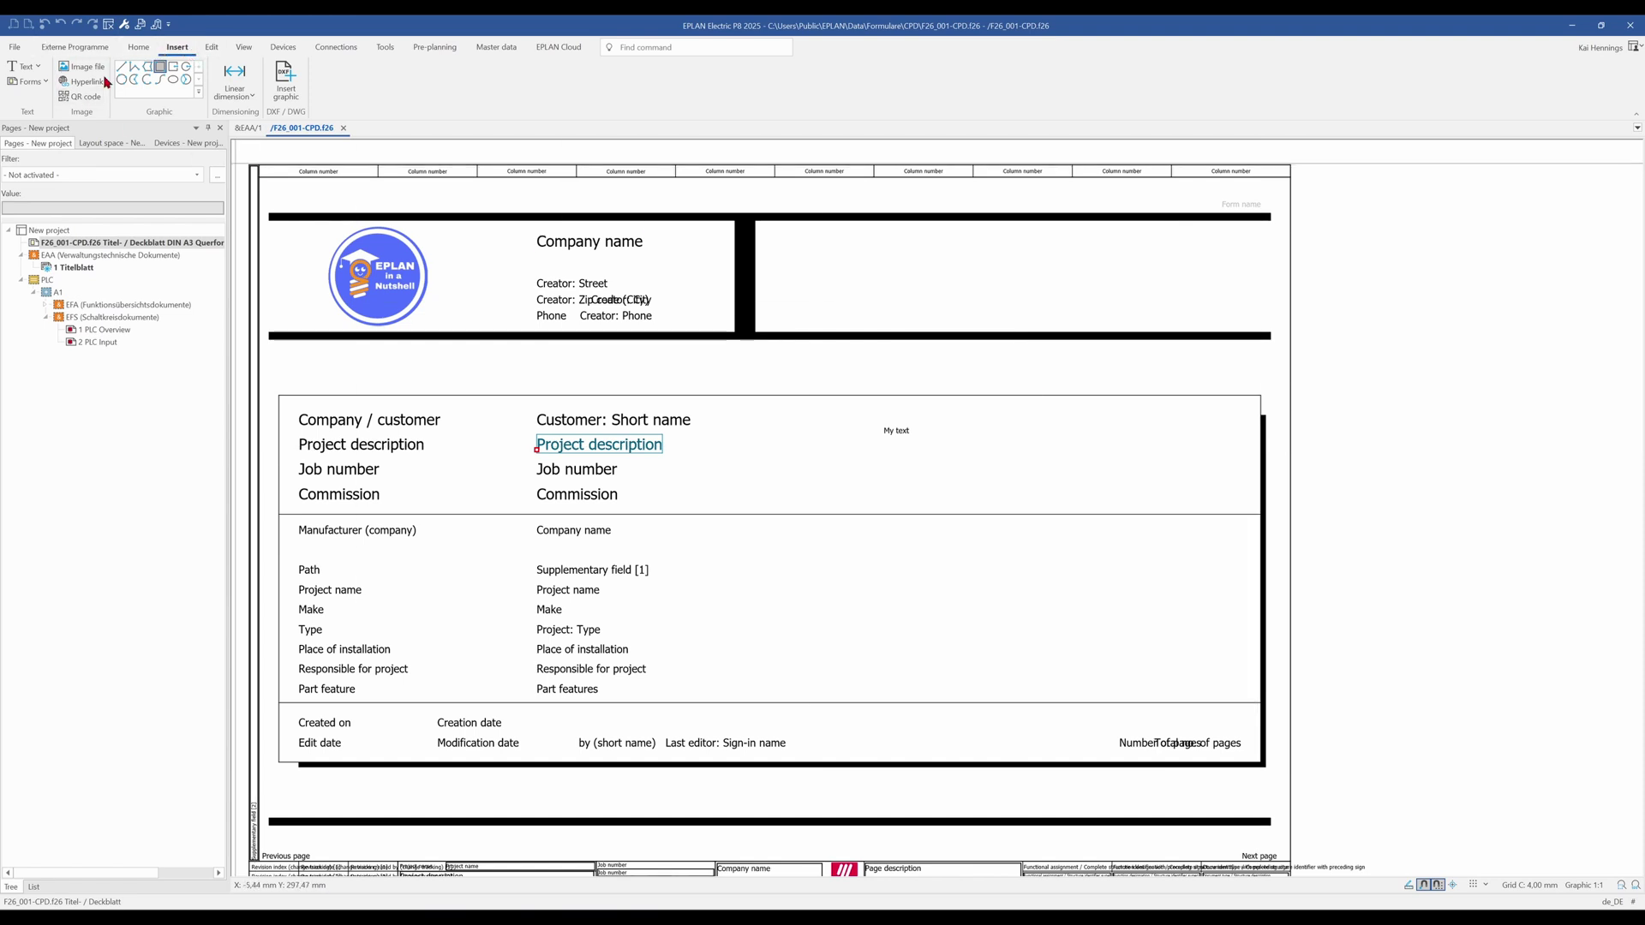
Start a Project properties special text and bring up the list of project properties.
left_click(38, 69)
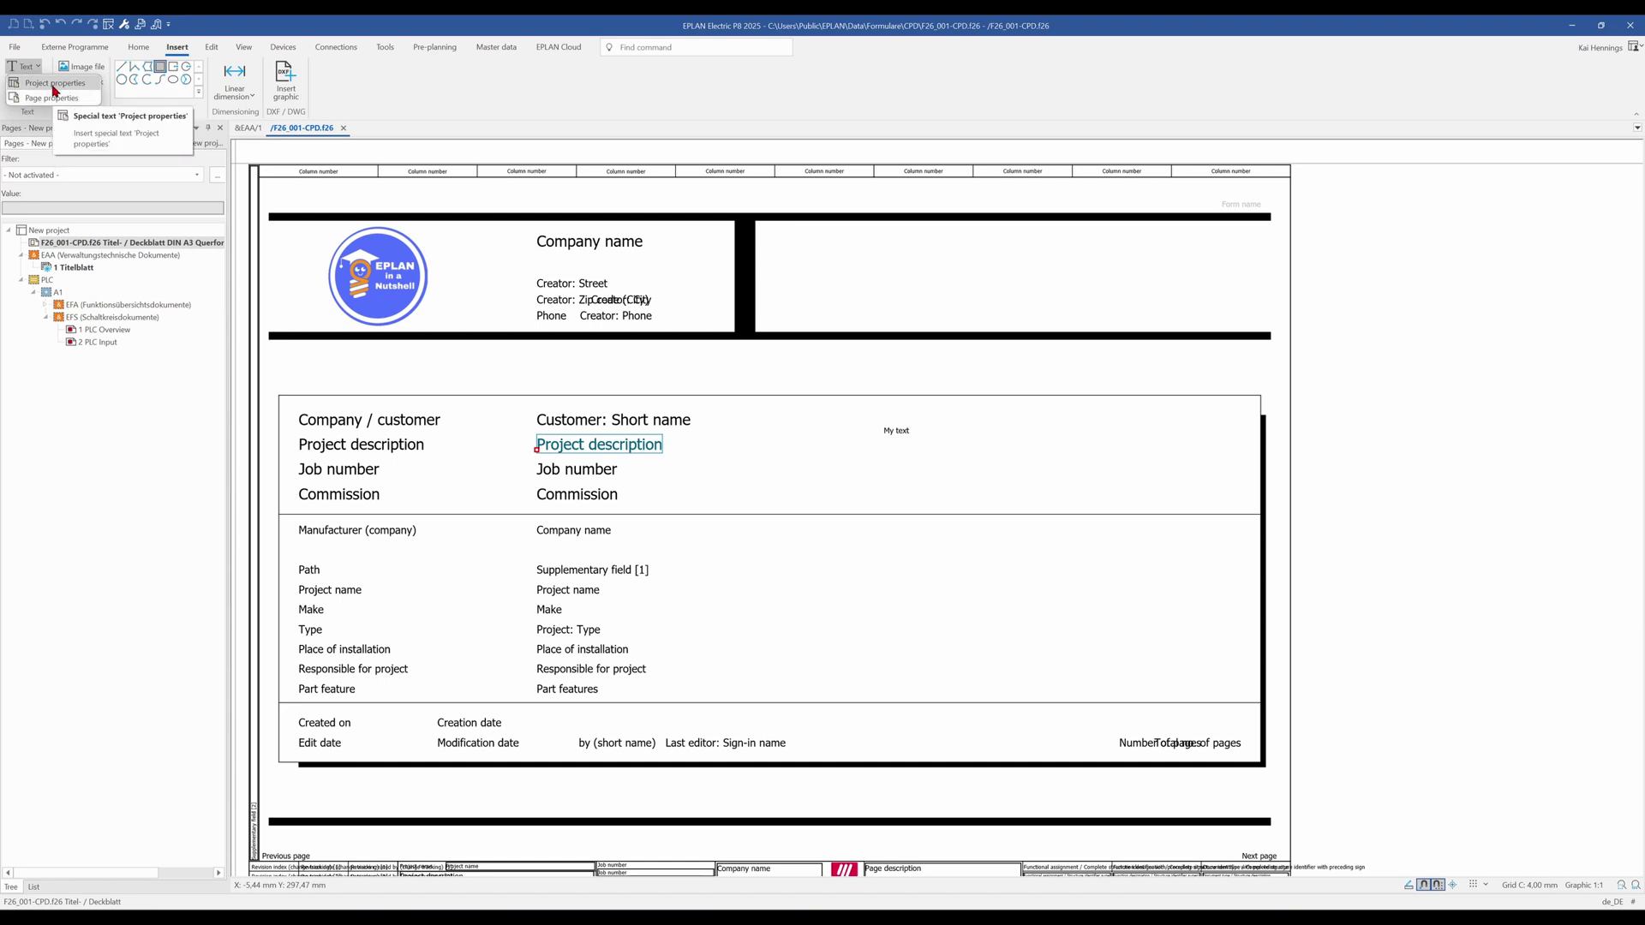
left_click(53, 90)
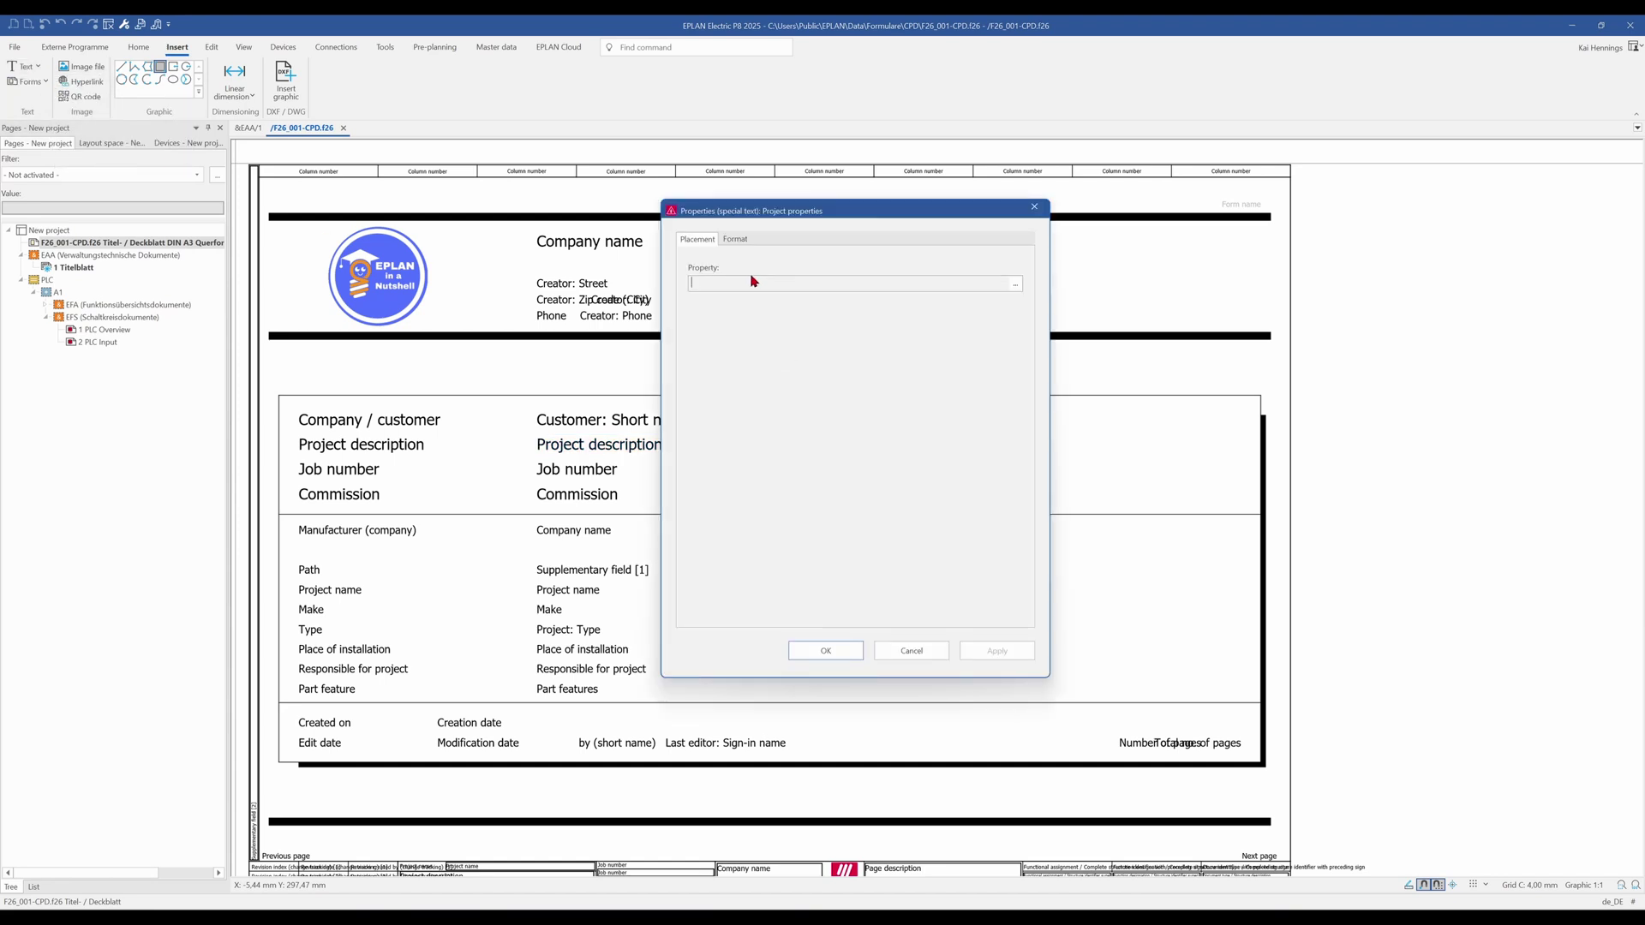
left_click(1015, 284)
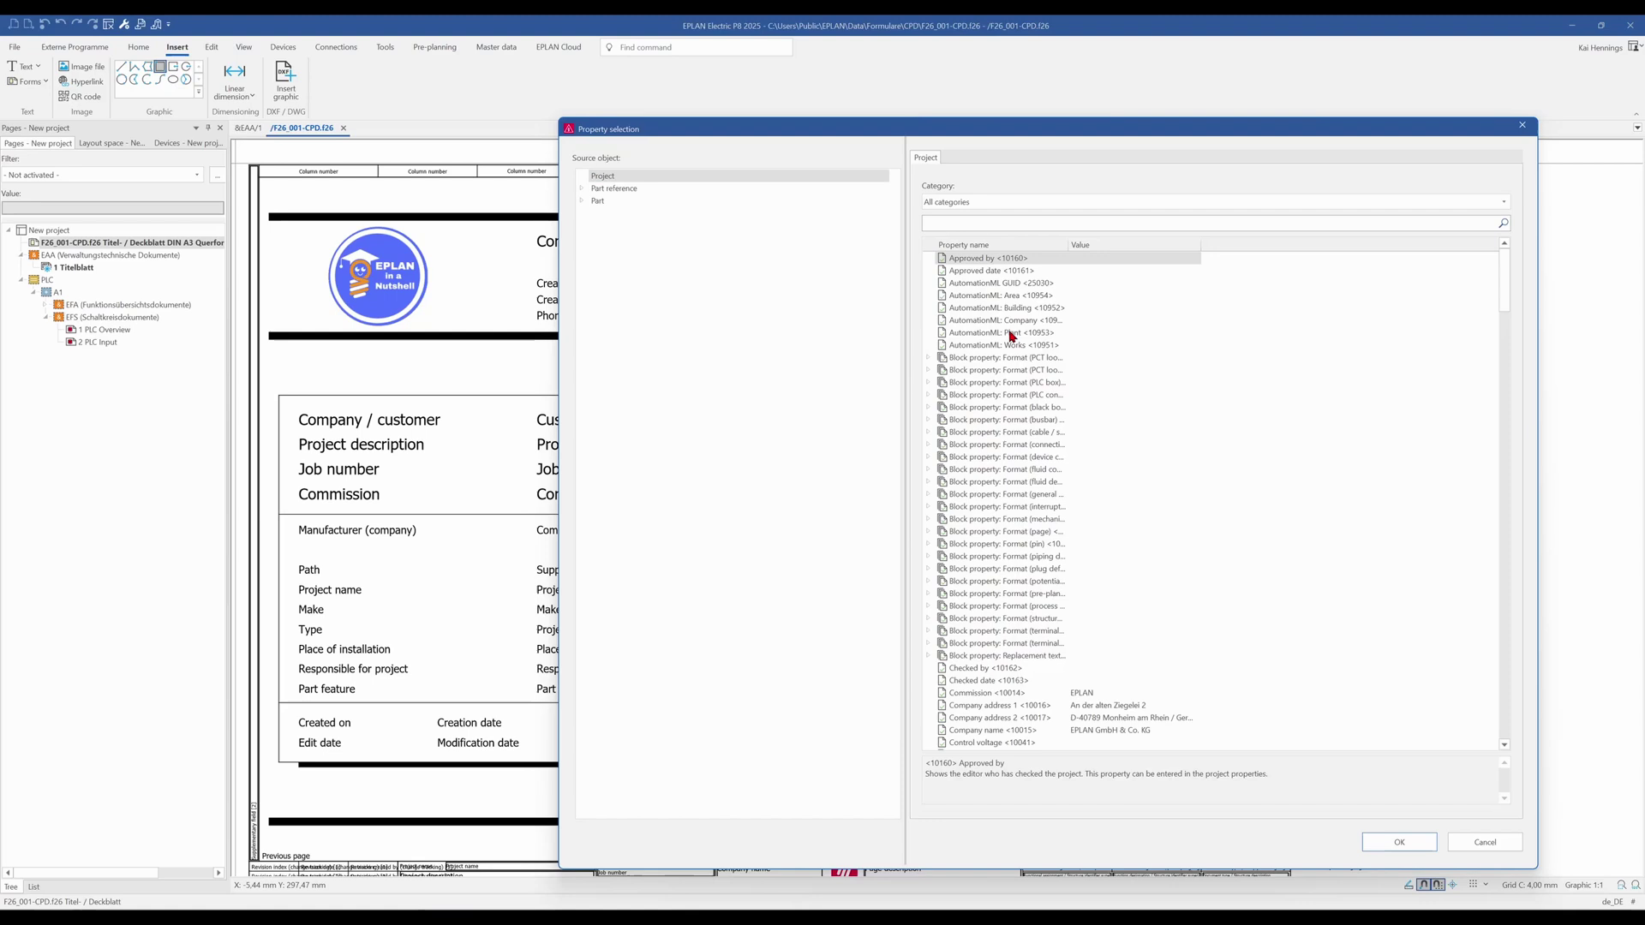
left_click(604, 177)
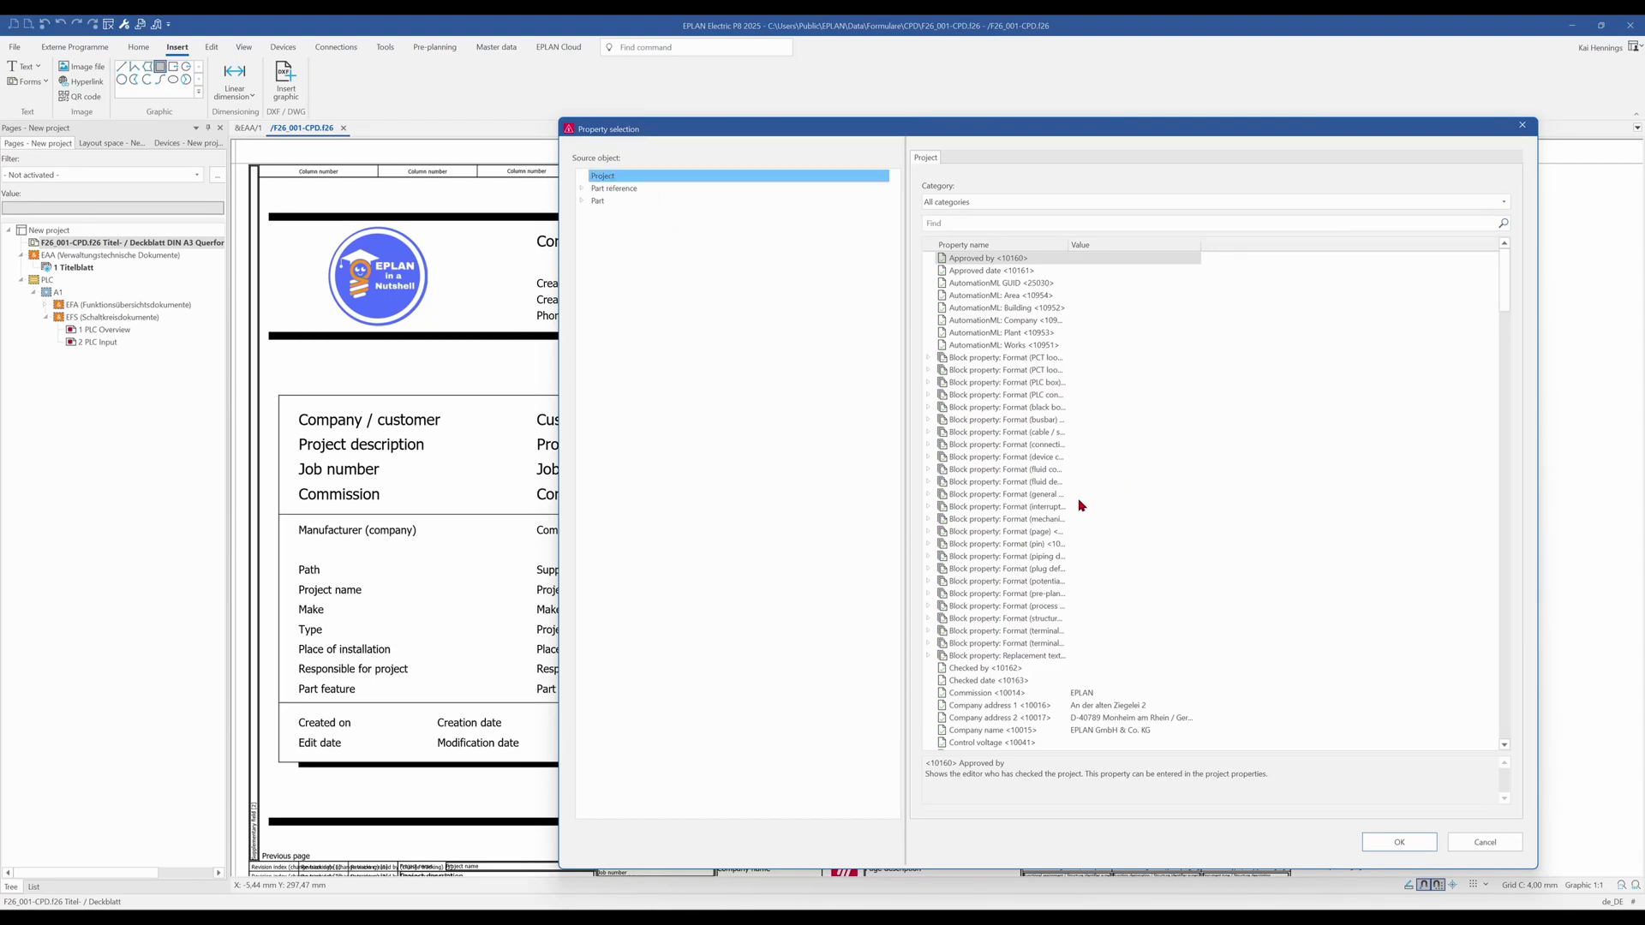
left_click_drag(1069, 245, 1222, 246)
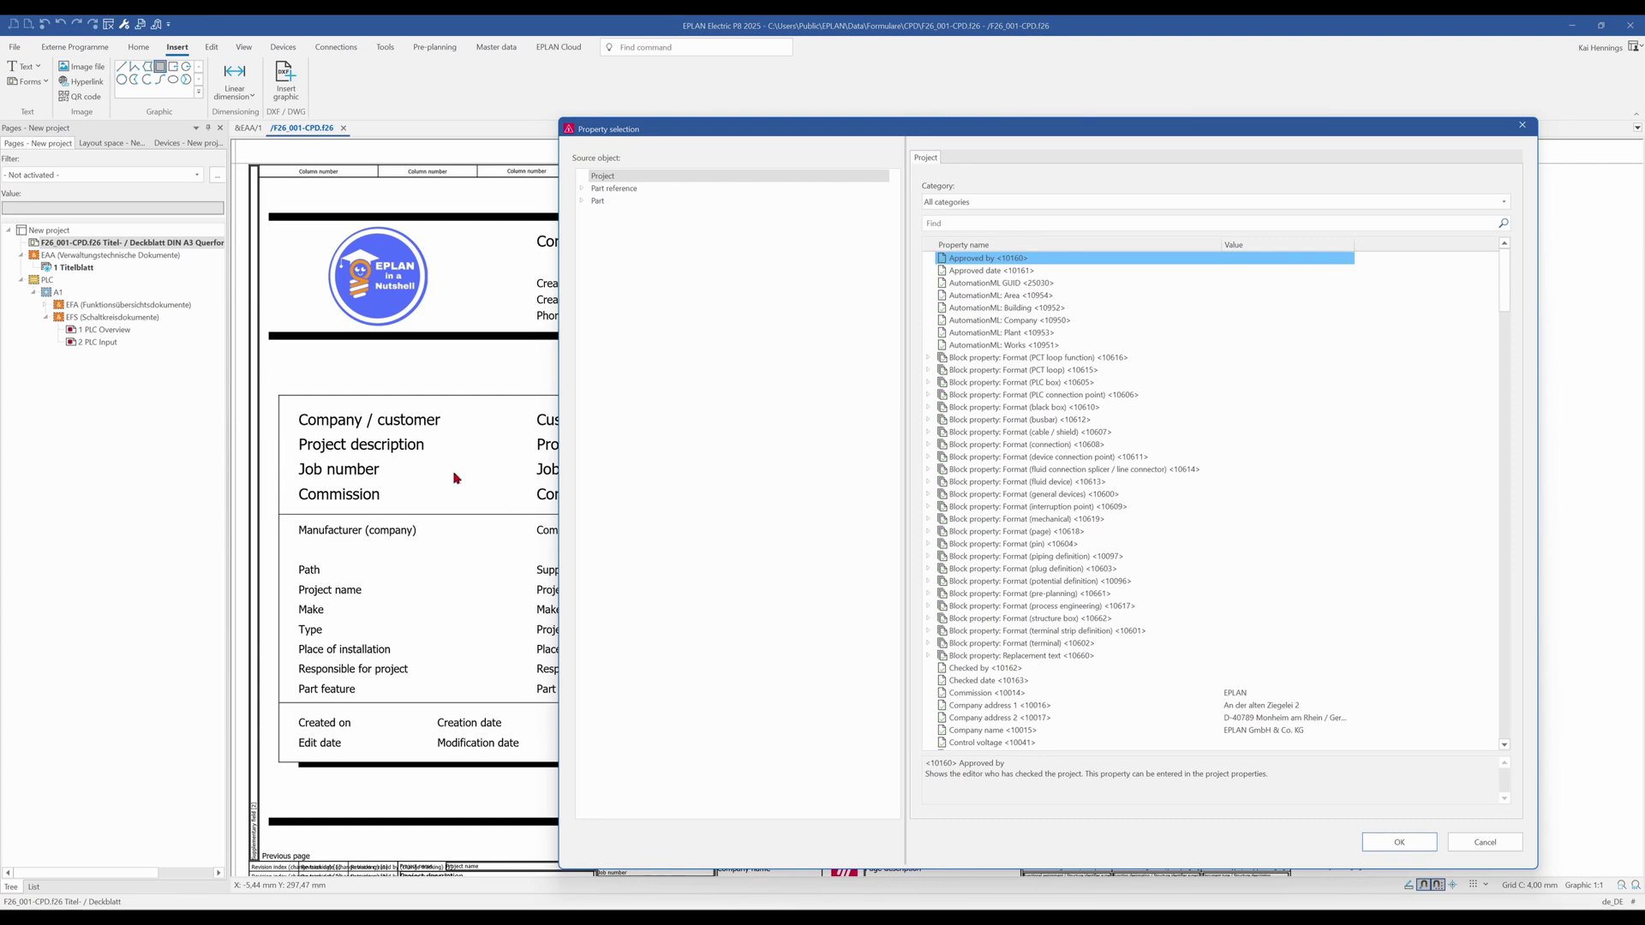
Search 'project', choose Project description <10011>, and place it under My text.
left_click(980, 225)
type("project")
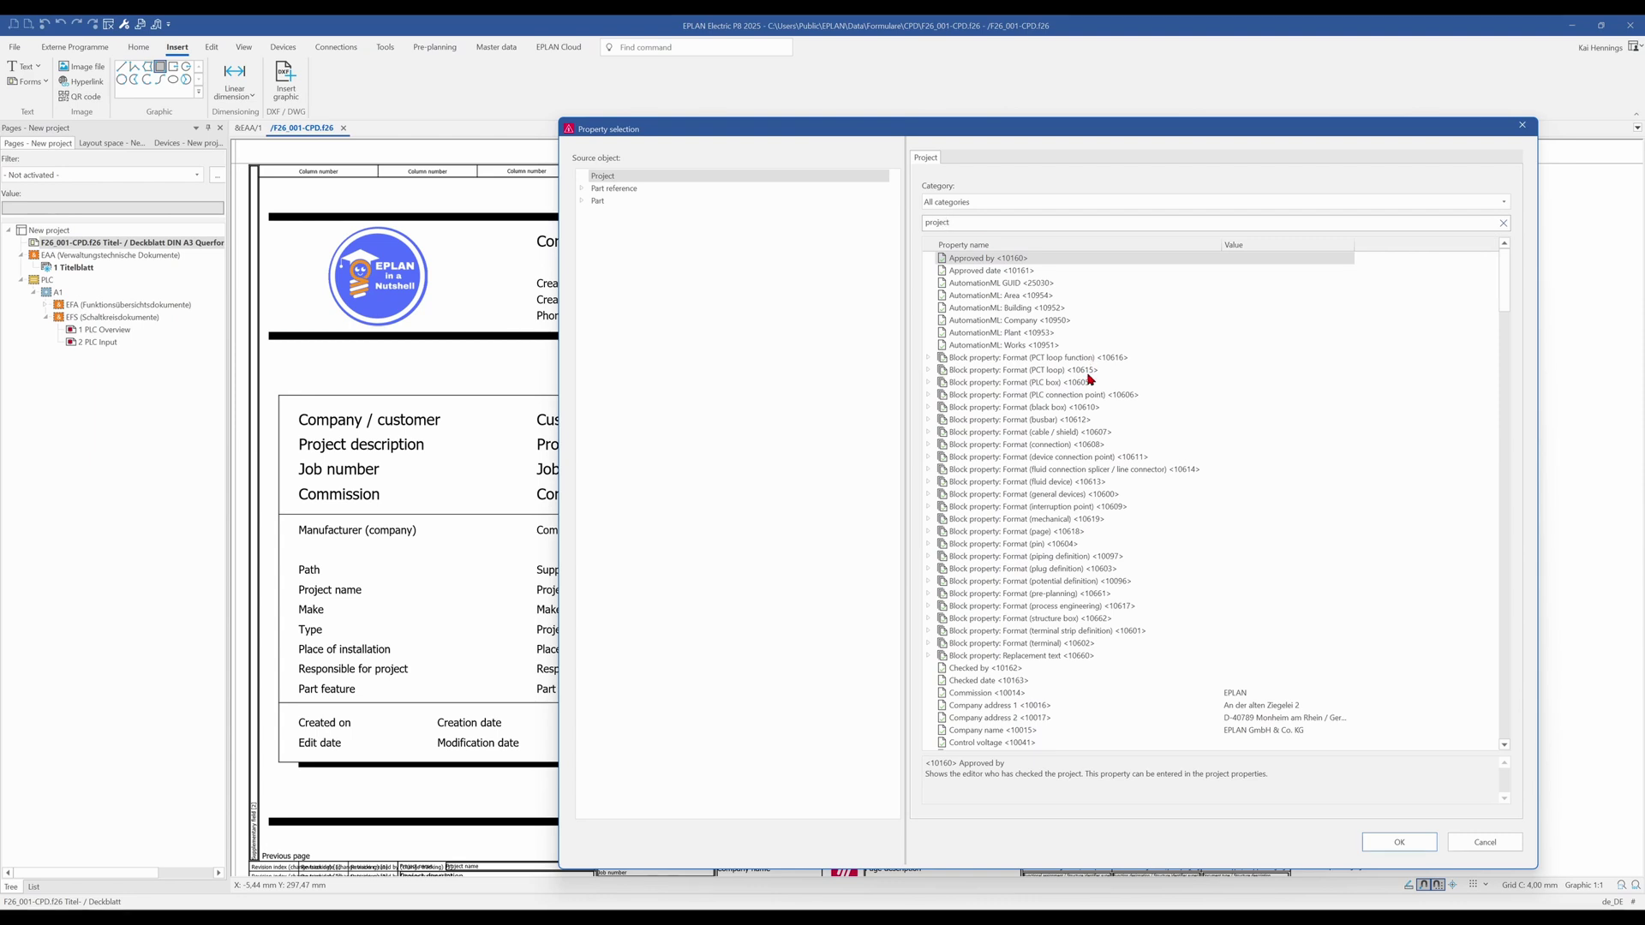
key("Return")
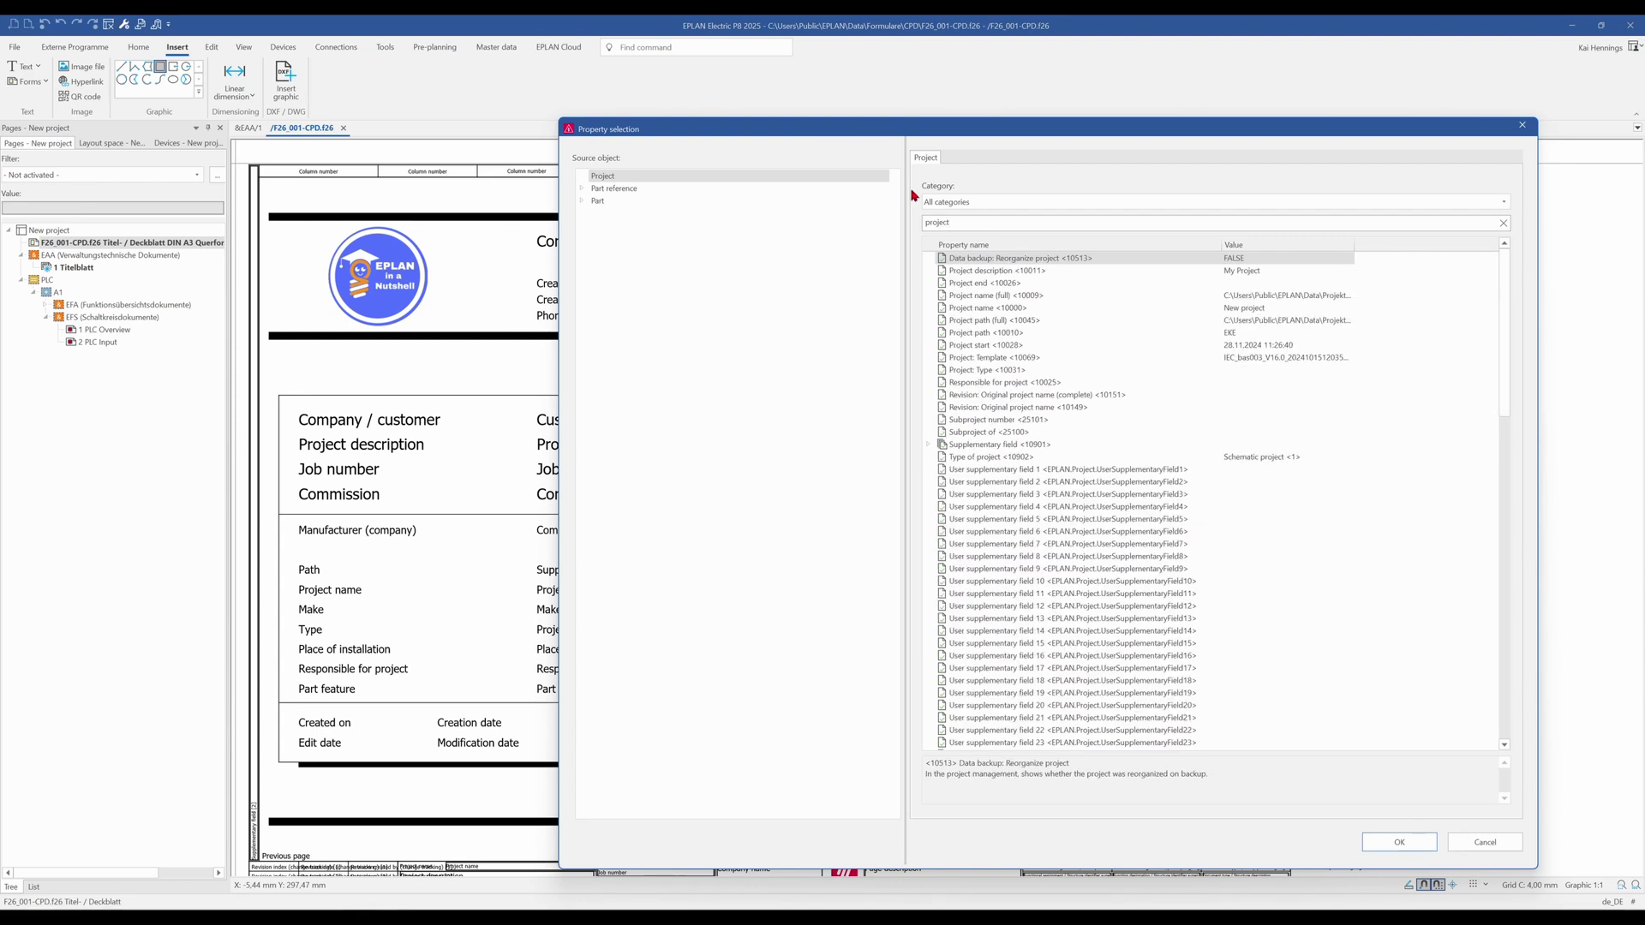
left_click(996, 272)
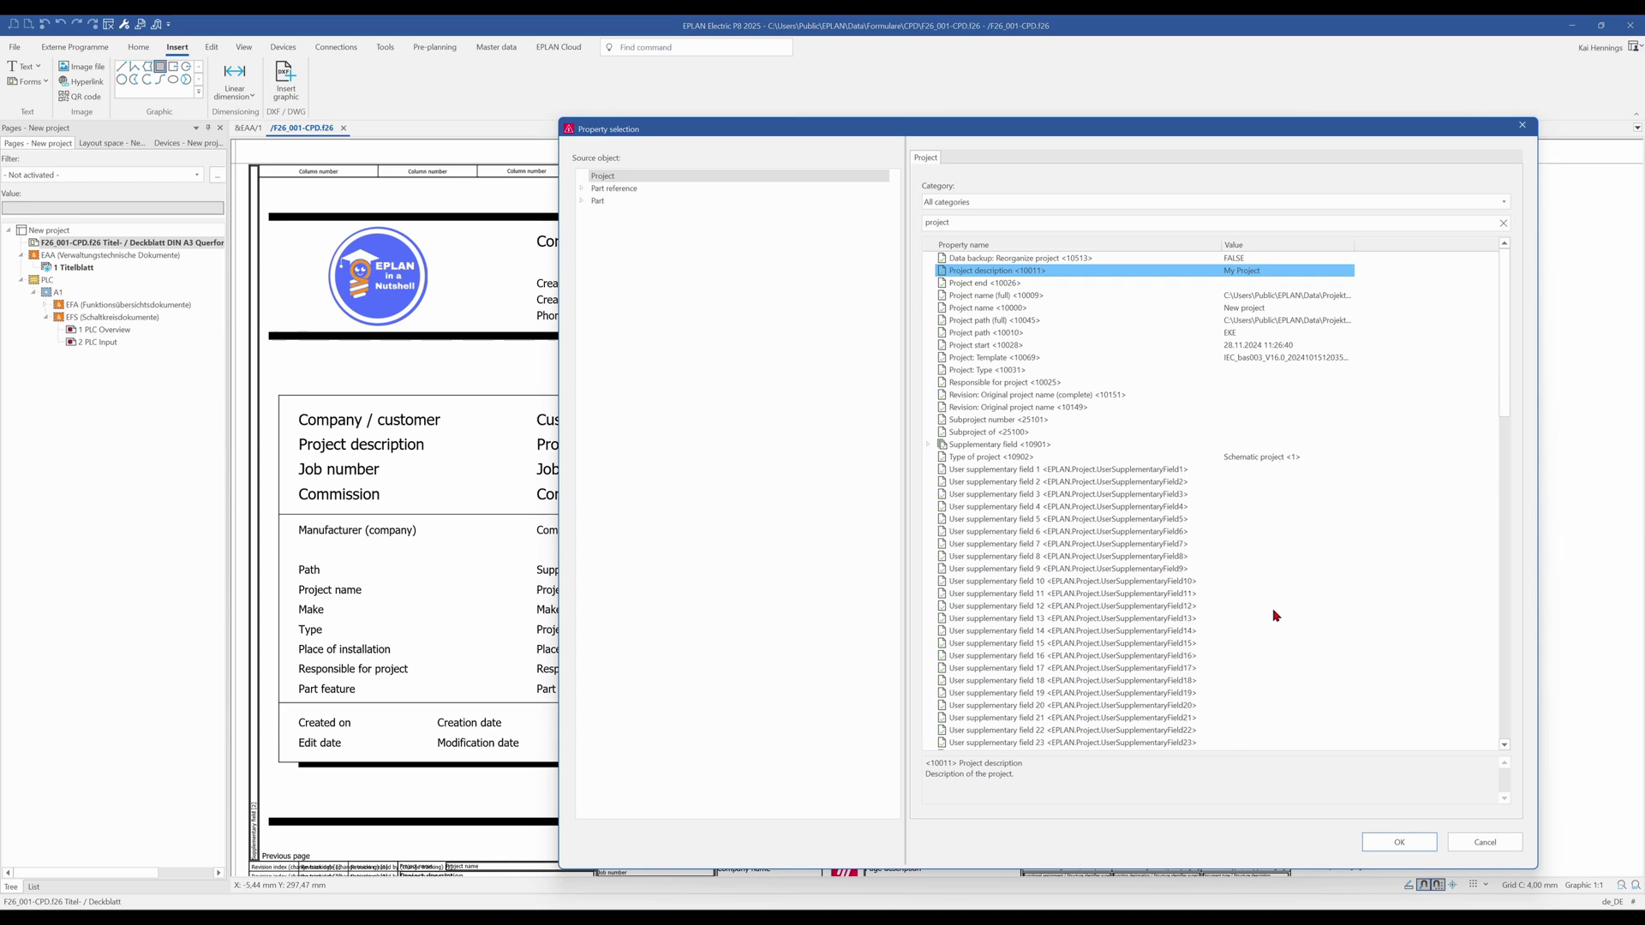
left_click(1385, 840)
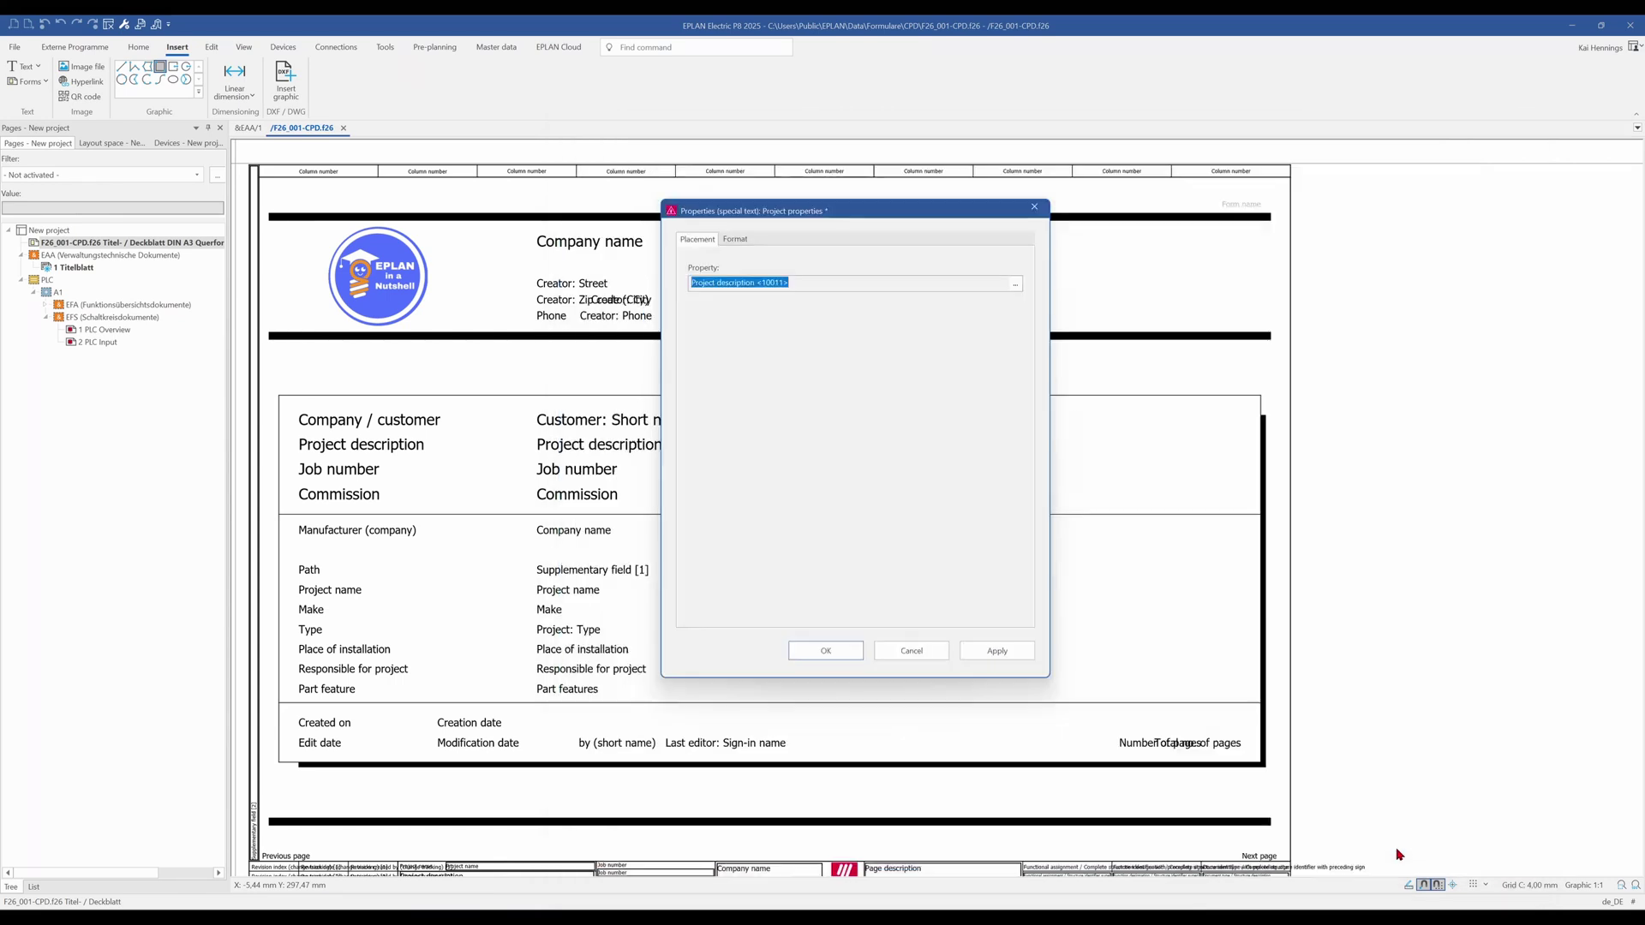
left_click(828, 651)
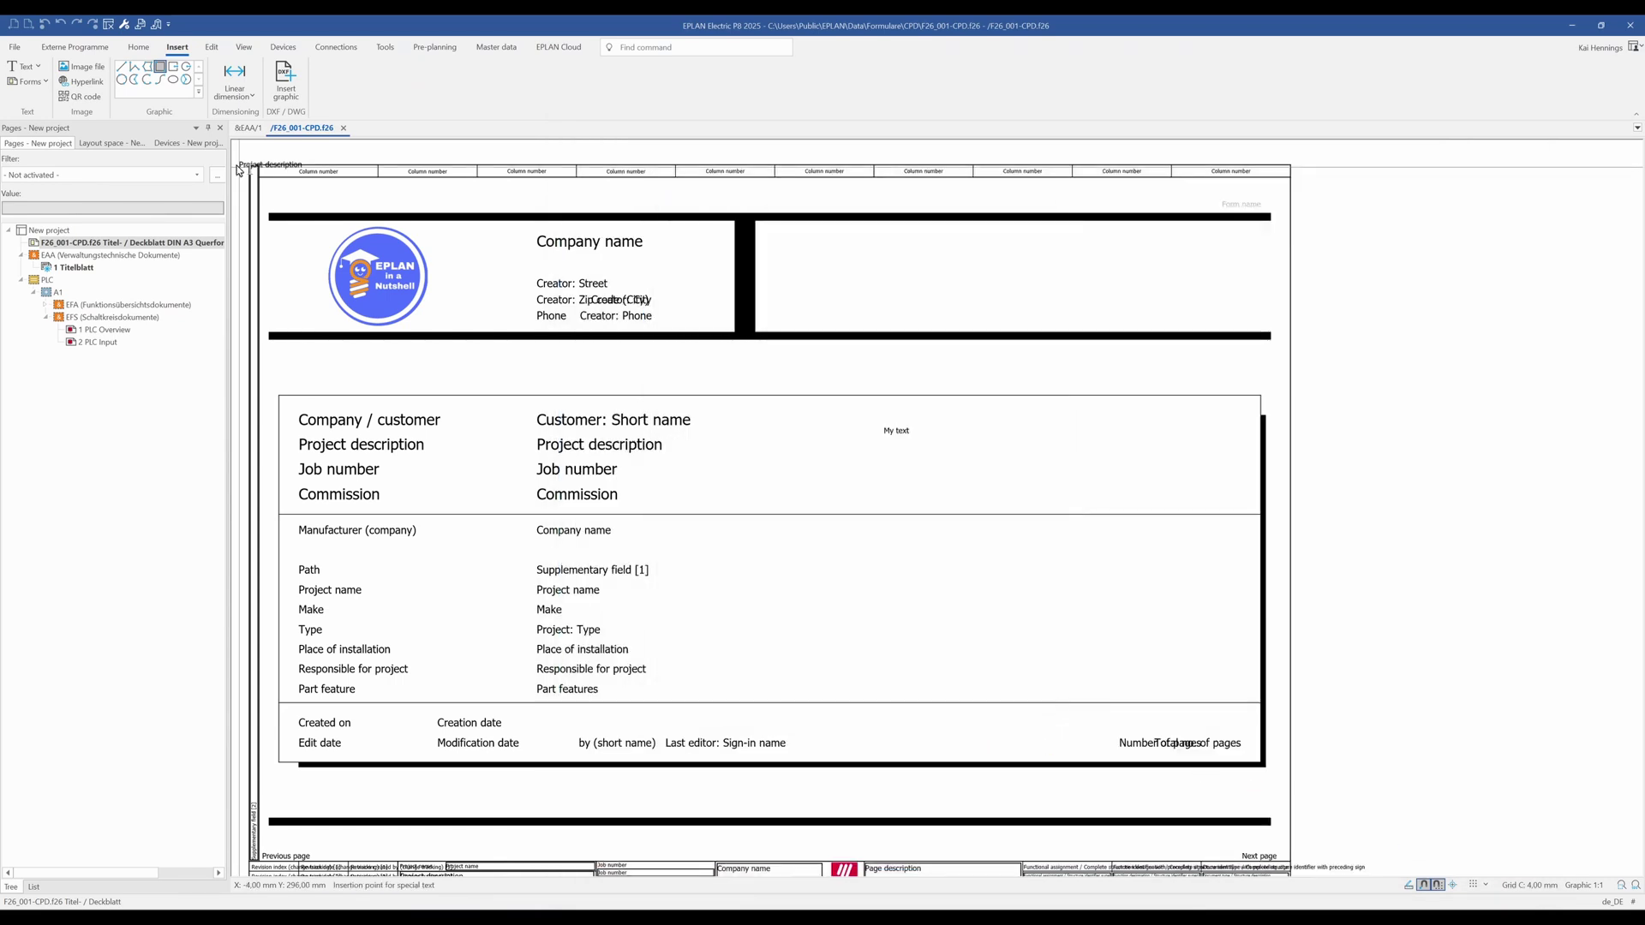
left_click(883, 445)
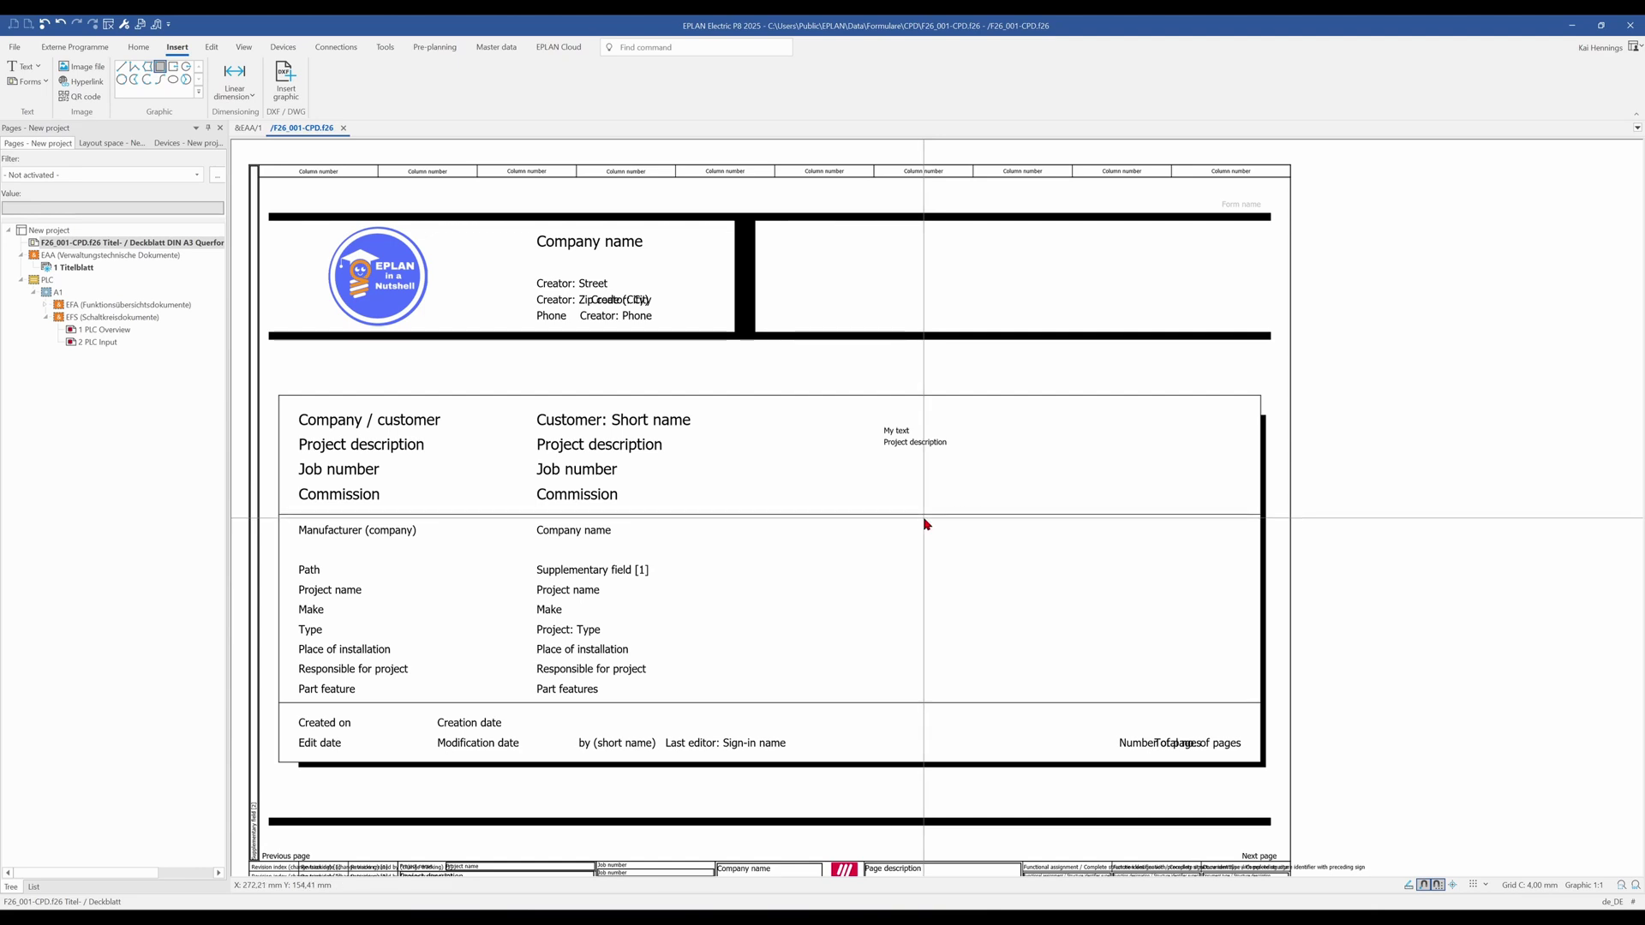
key("Escape")
Insert a Creation date <11021> page-property placeholder below Project description.
left_click(37, 73)
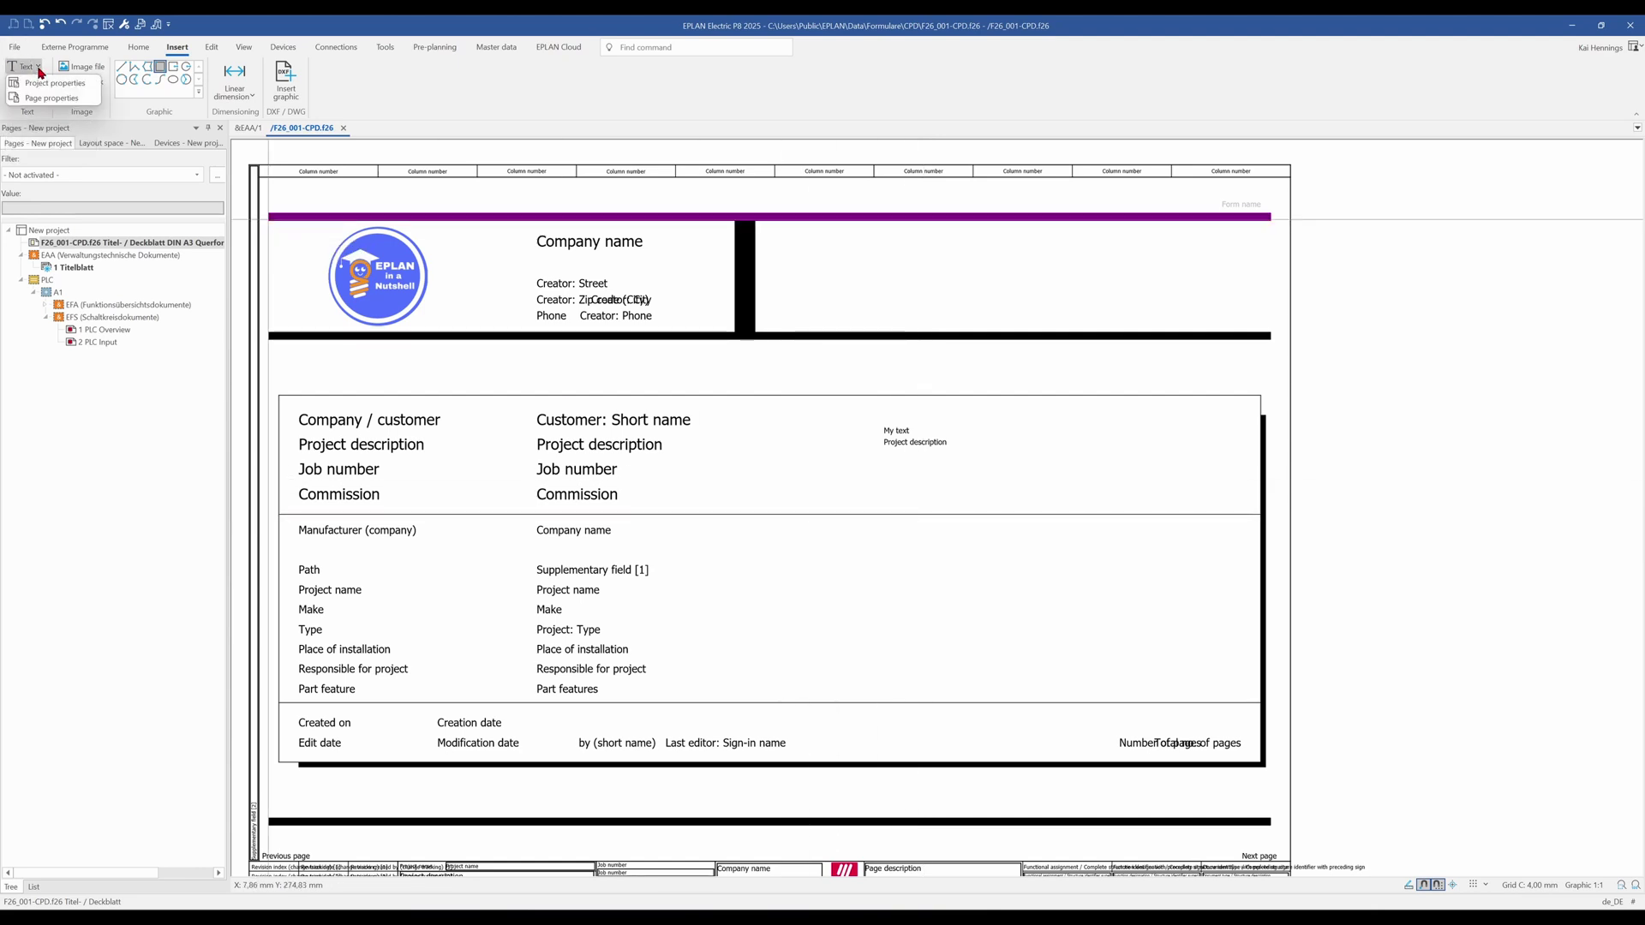
left_click(40, 98)
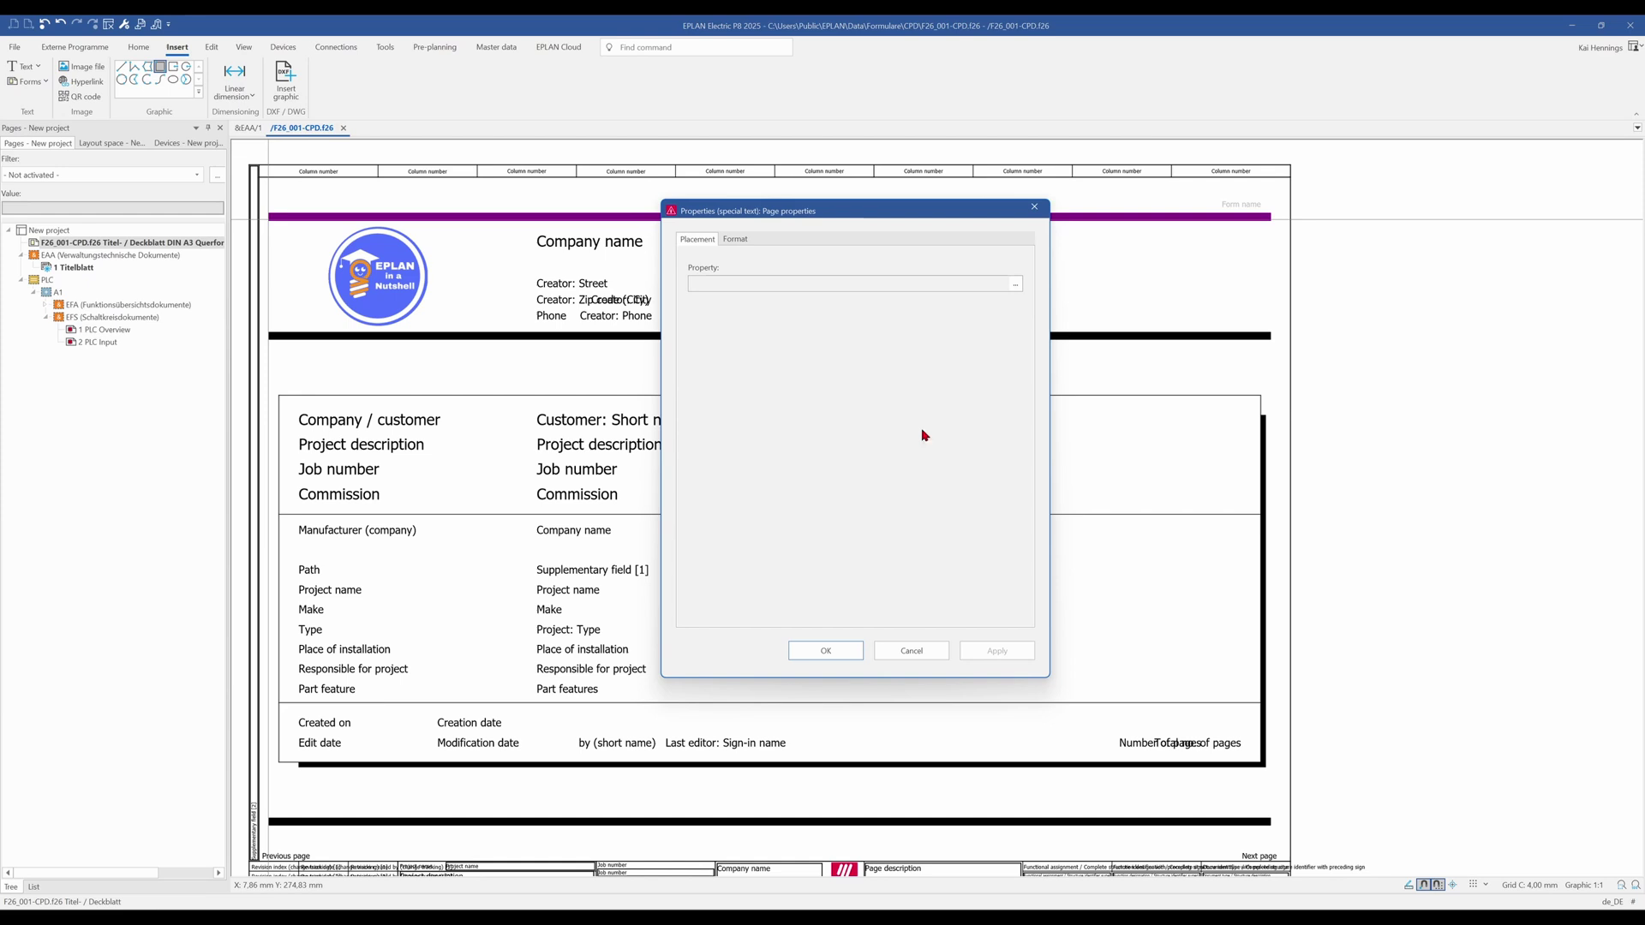
left_click(1015, 283)
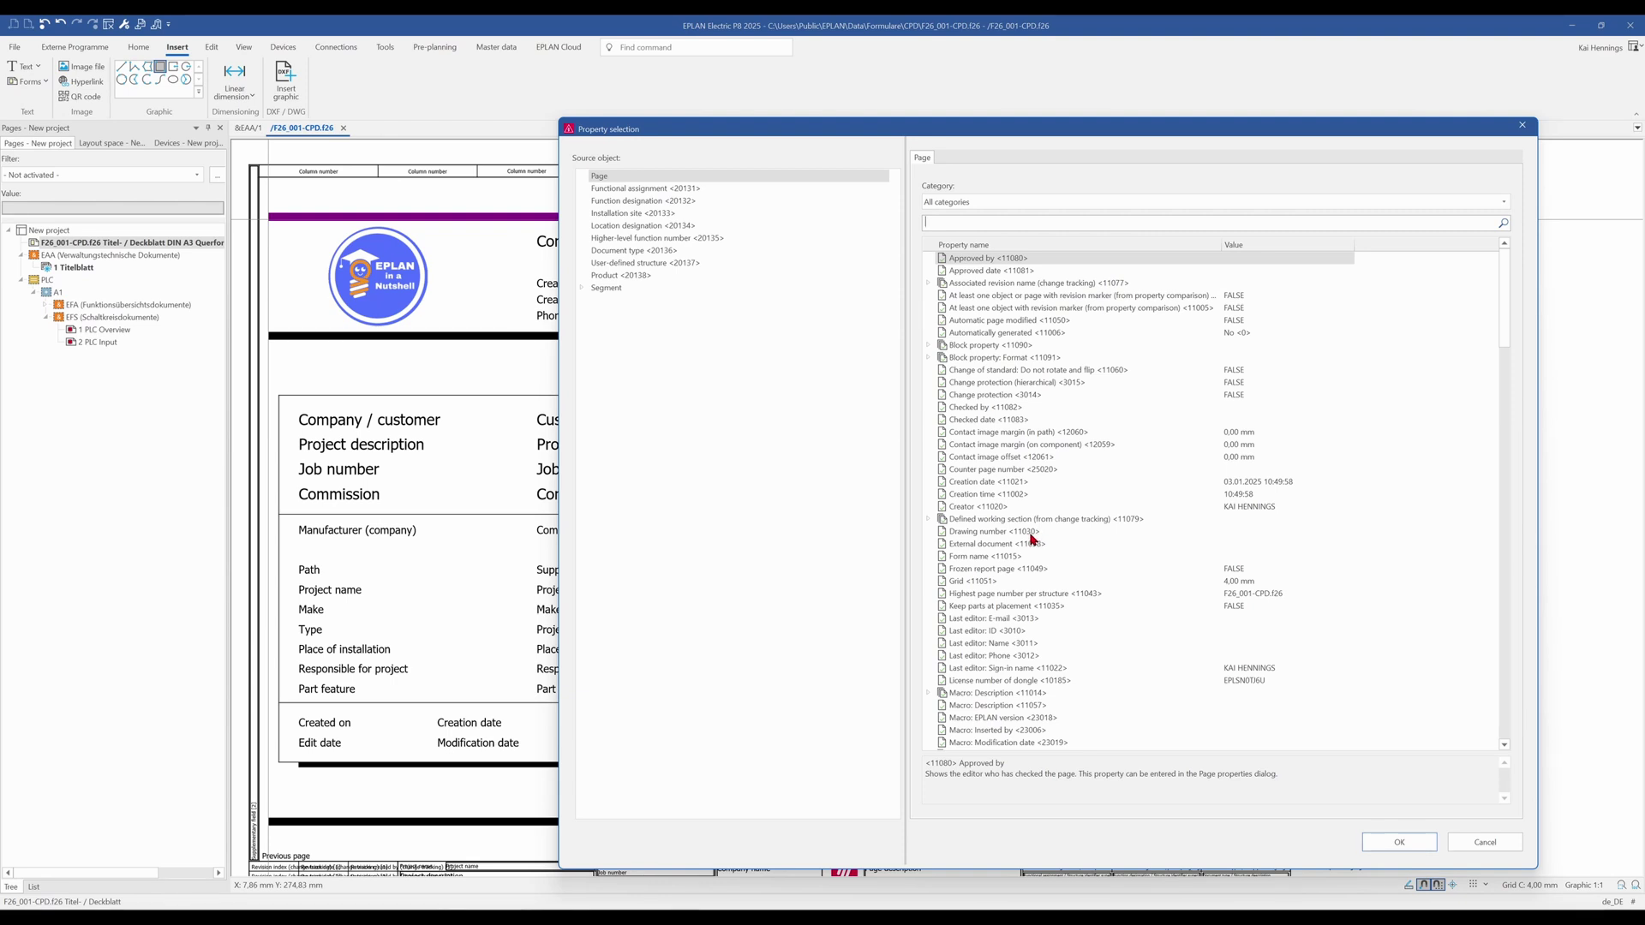
left_click(977, 483)
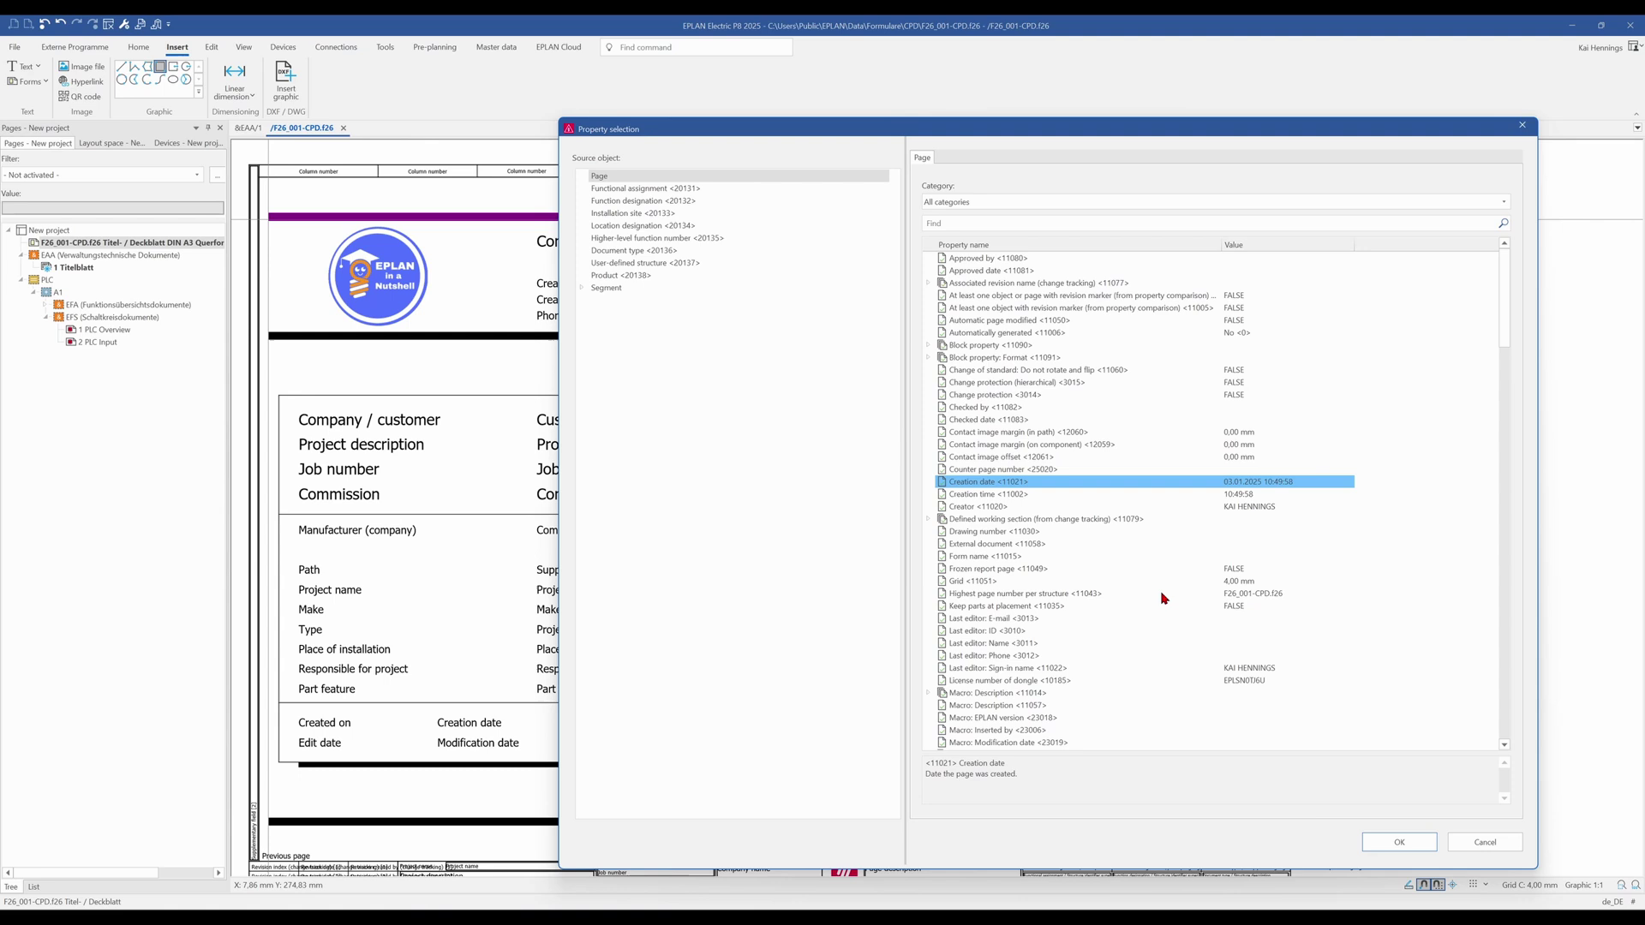
left_click(1390, 847)
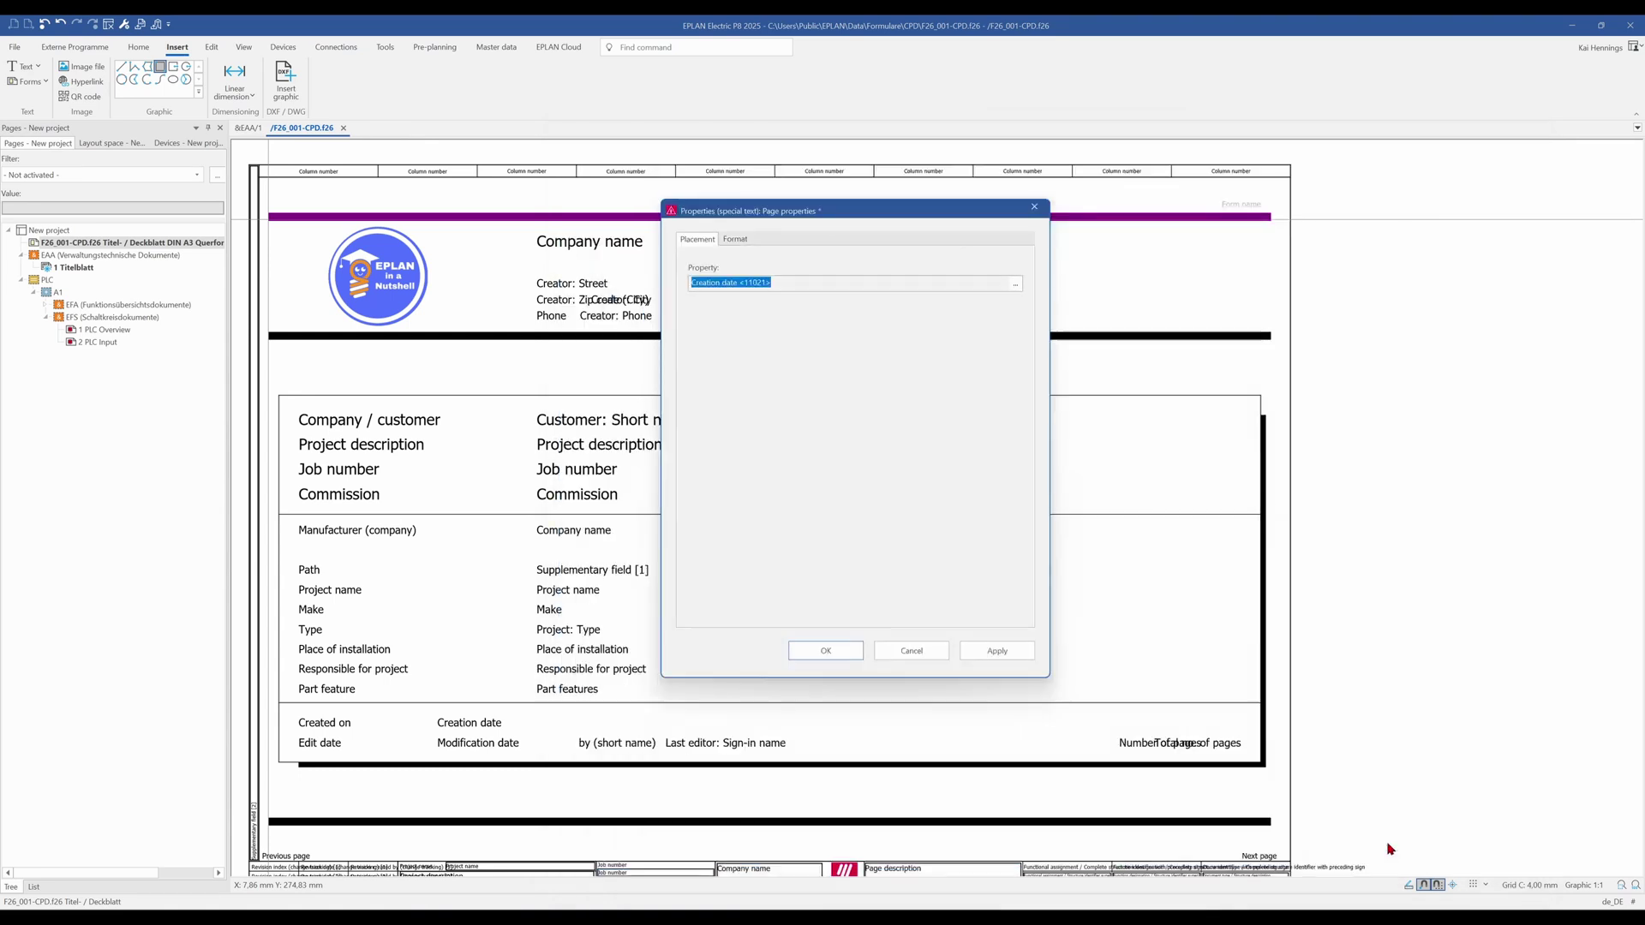
left_click(801, 645)
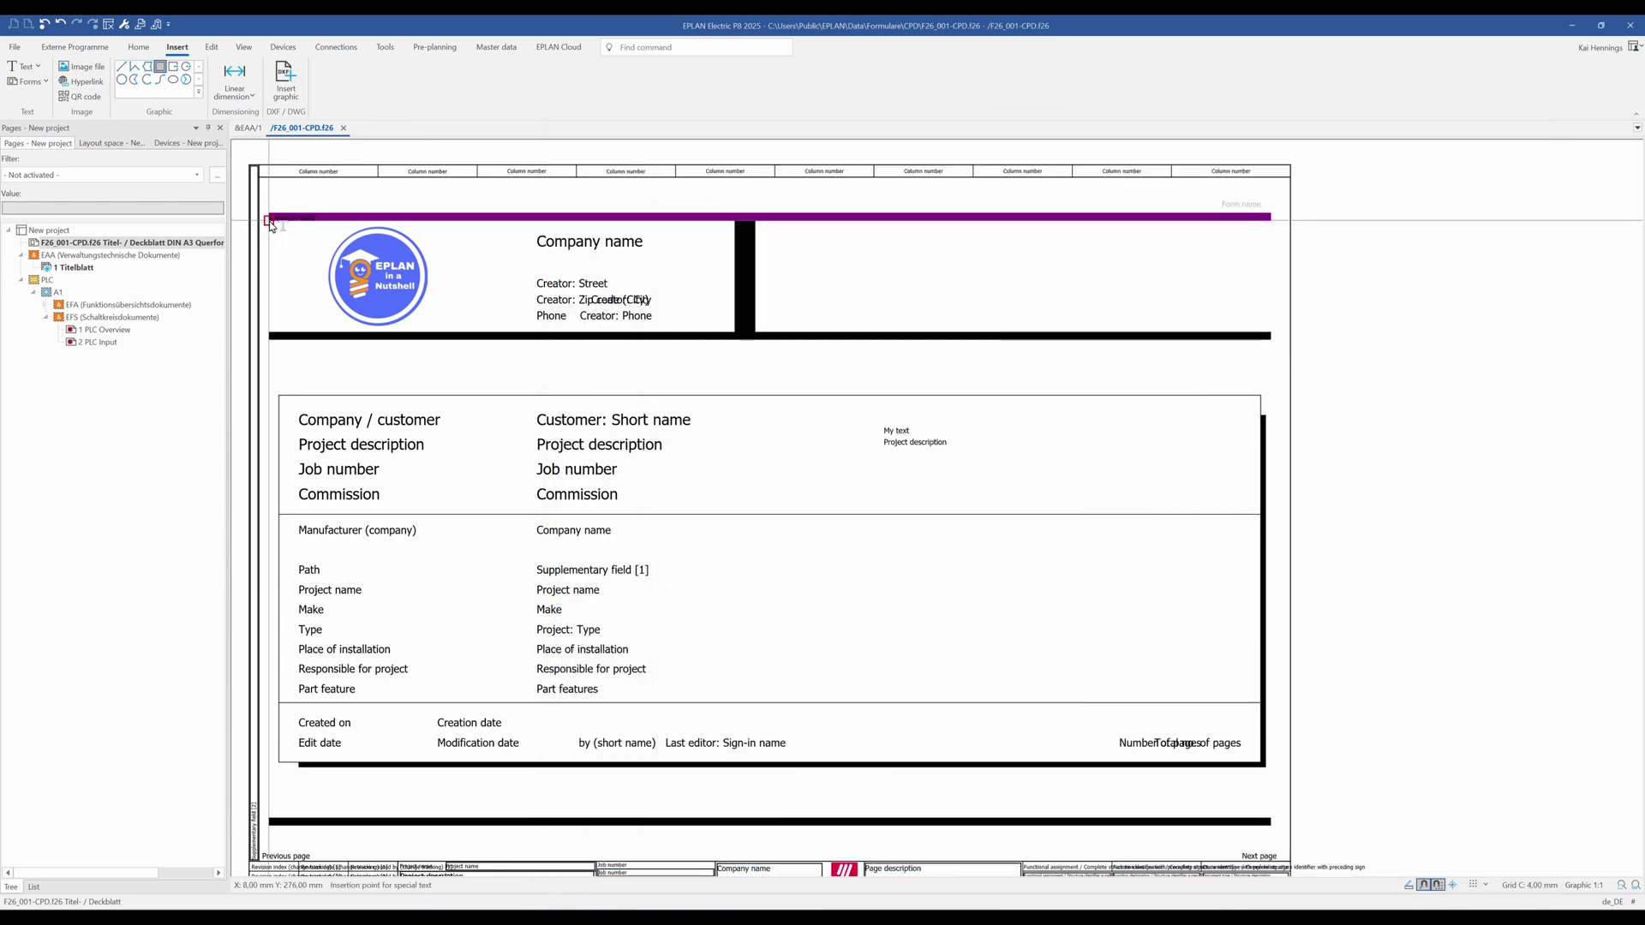
left_click(885, 450)
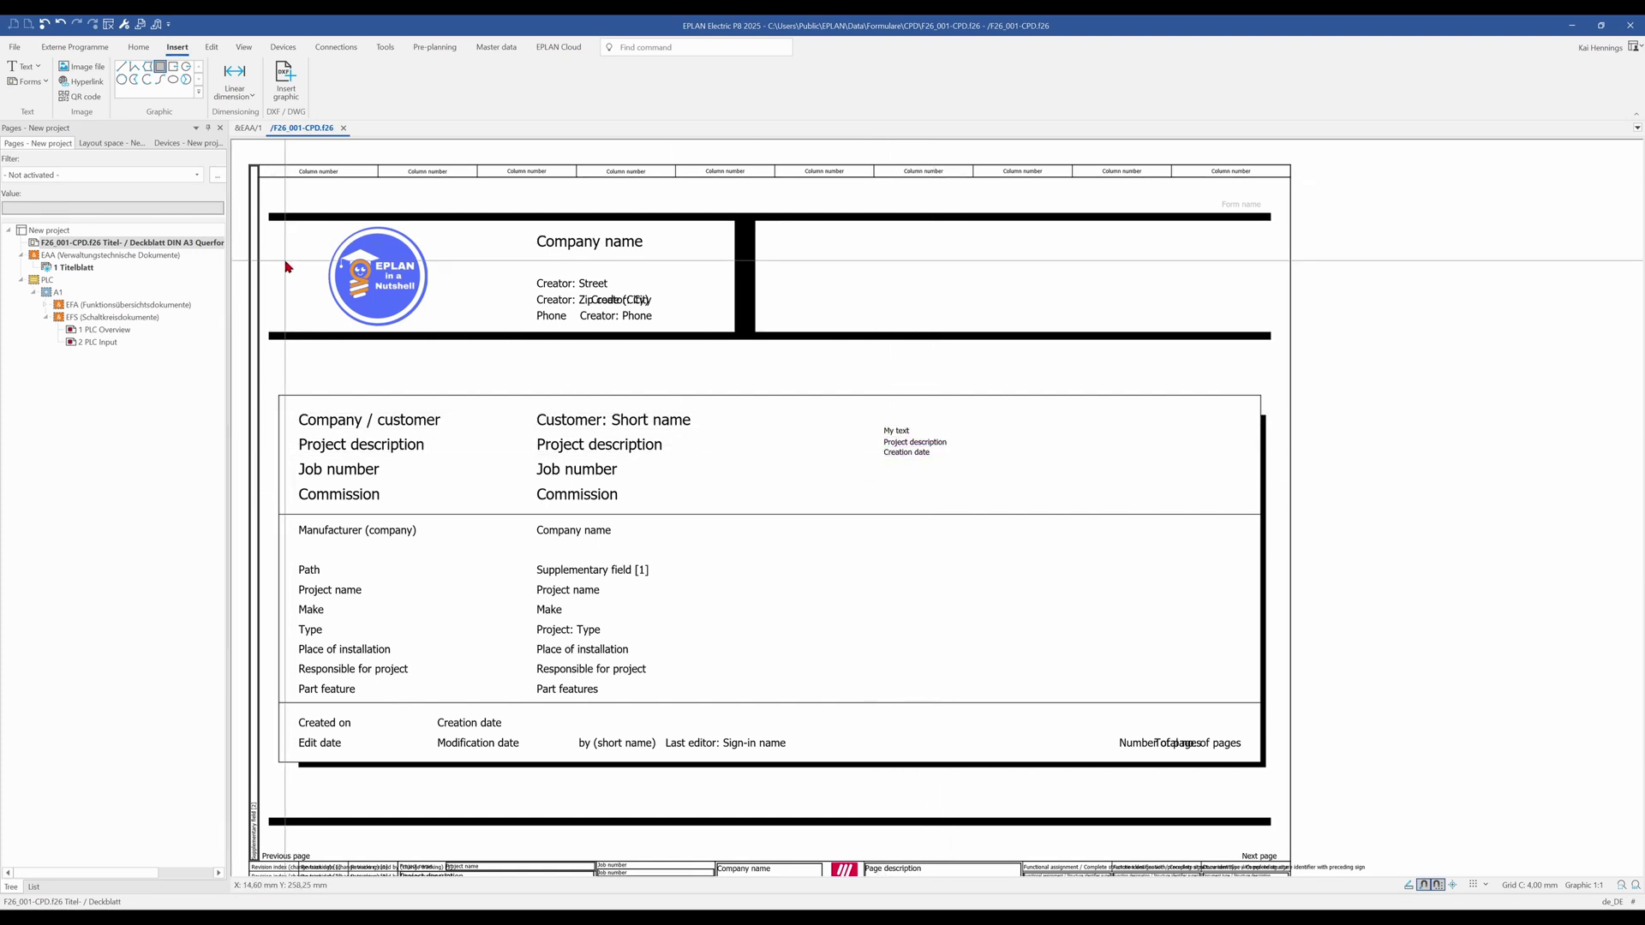
left_click(86, 97)
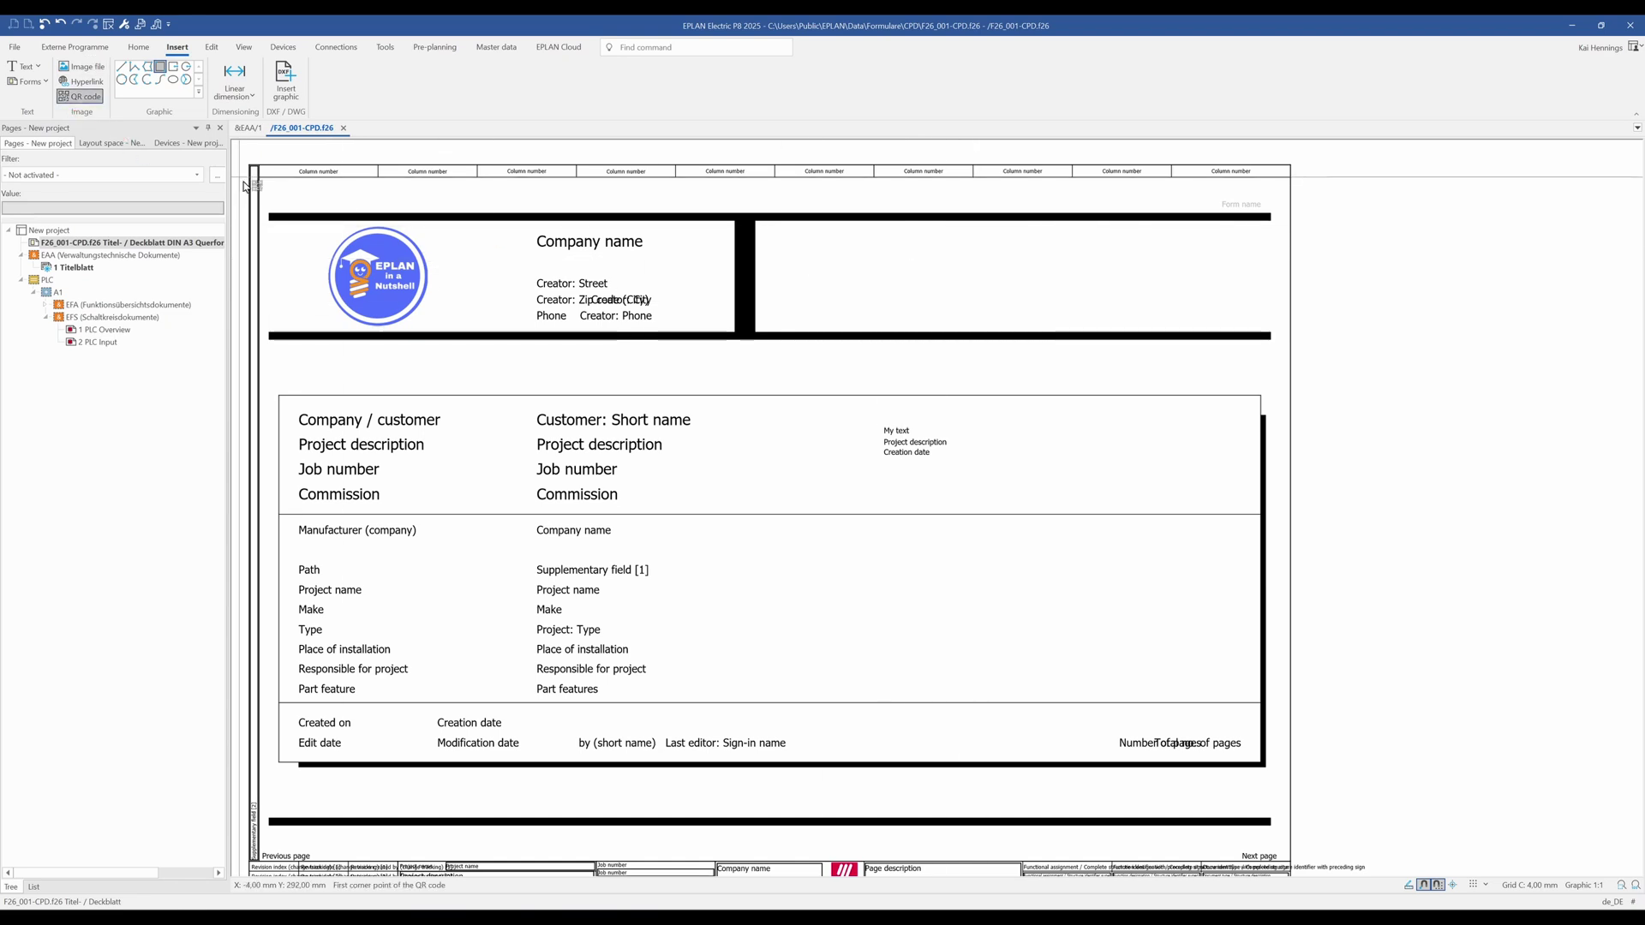
left_click(844, 228)
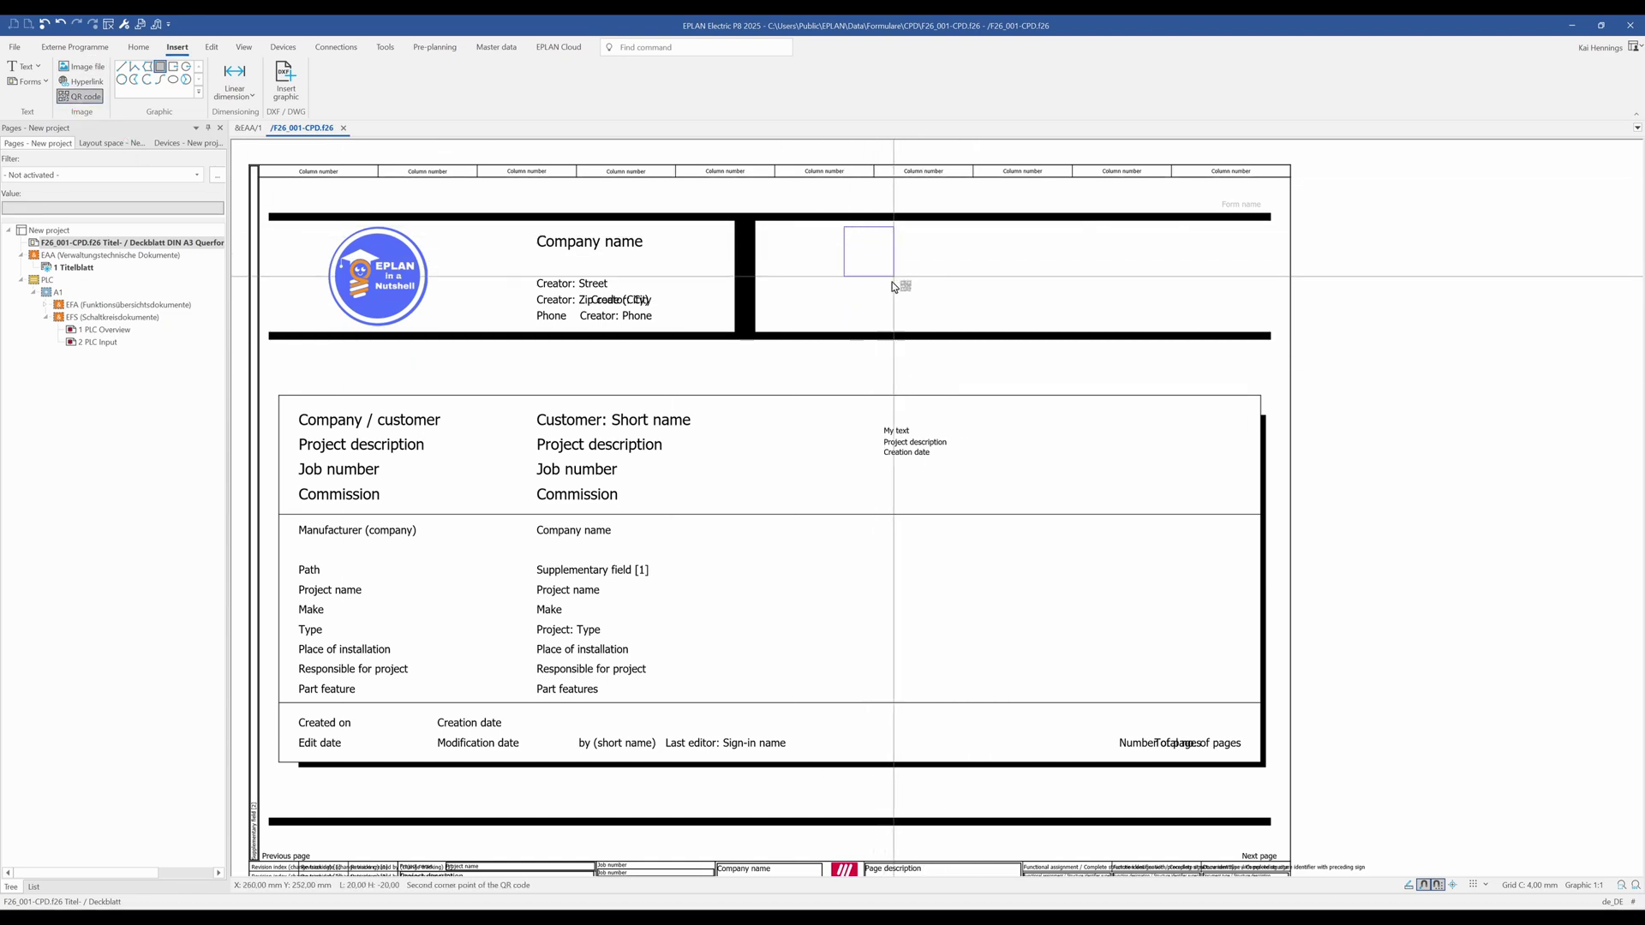
left_click(943, 306)
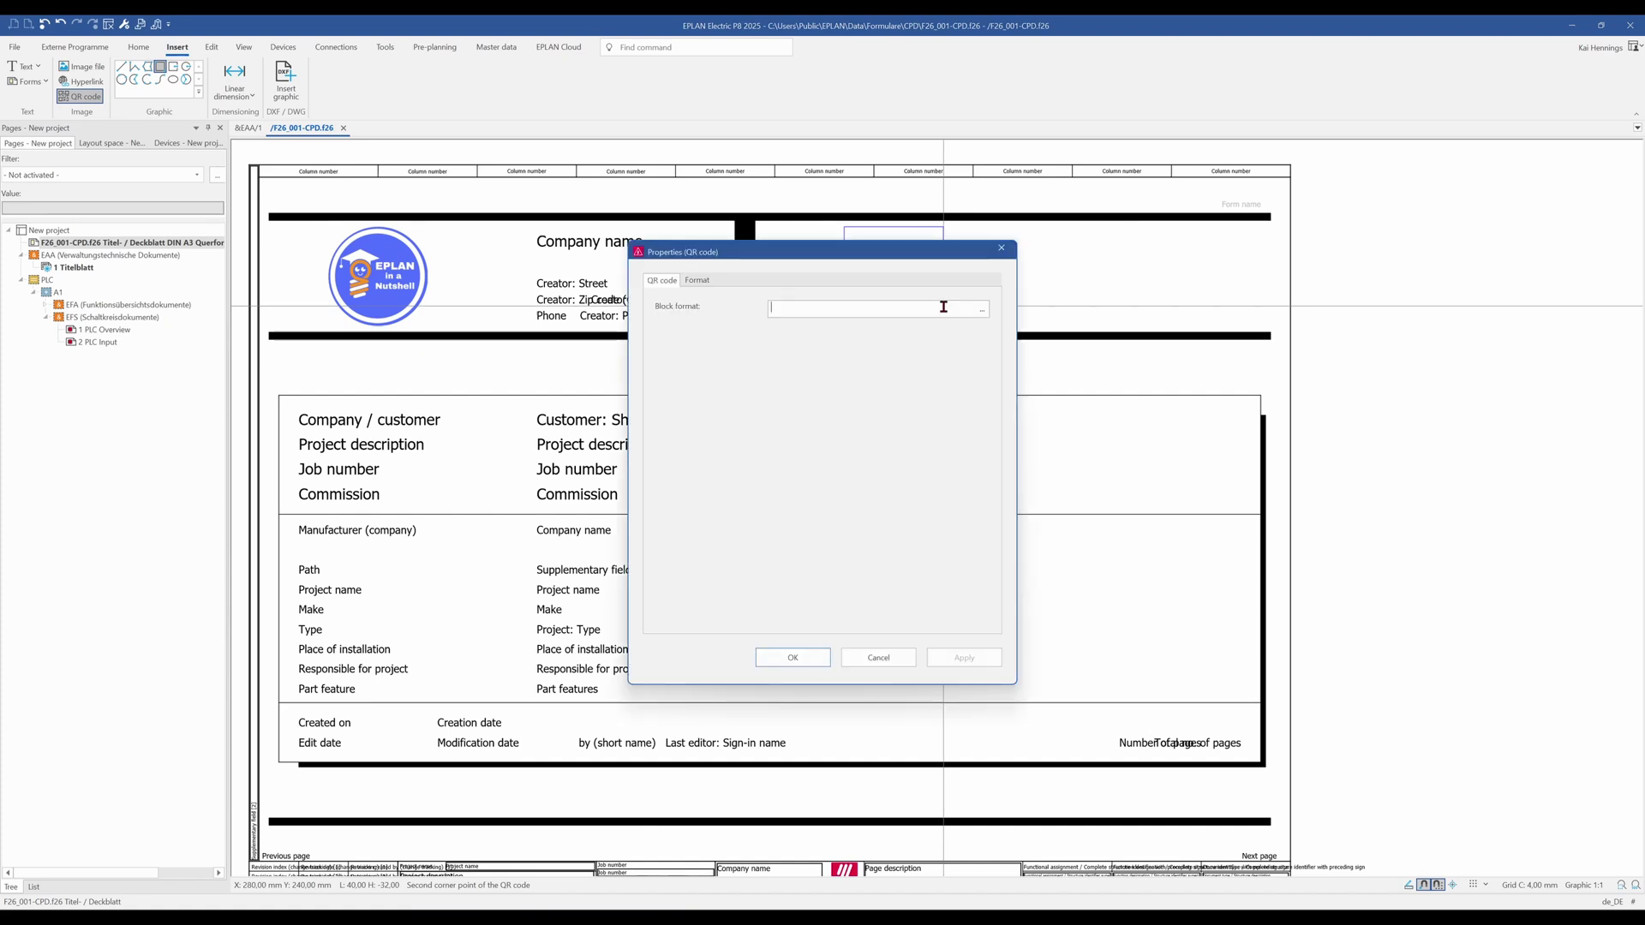
type("www.control-pane")
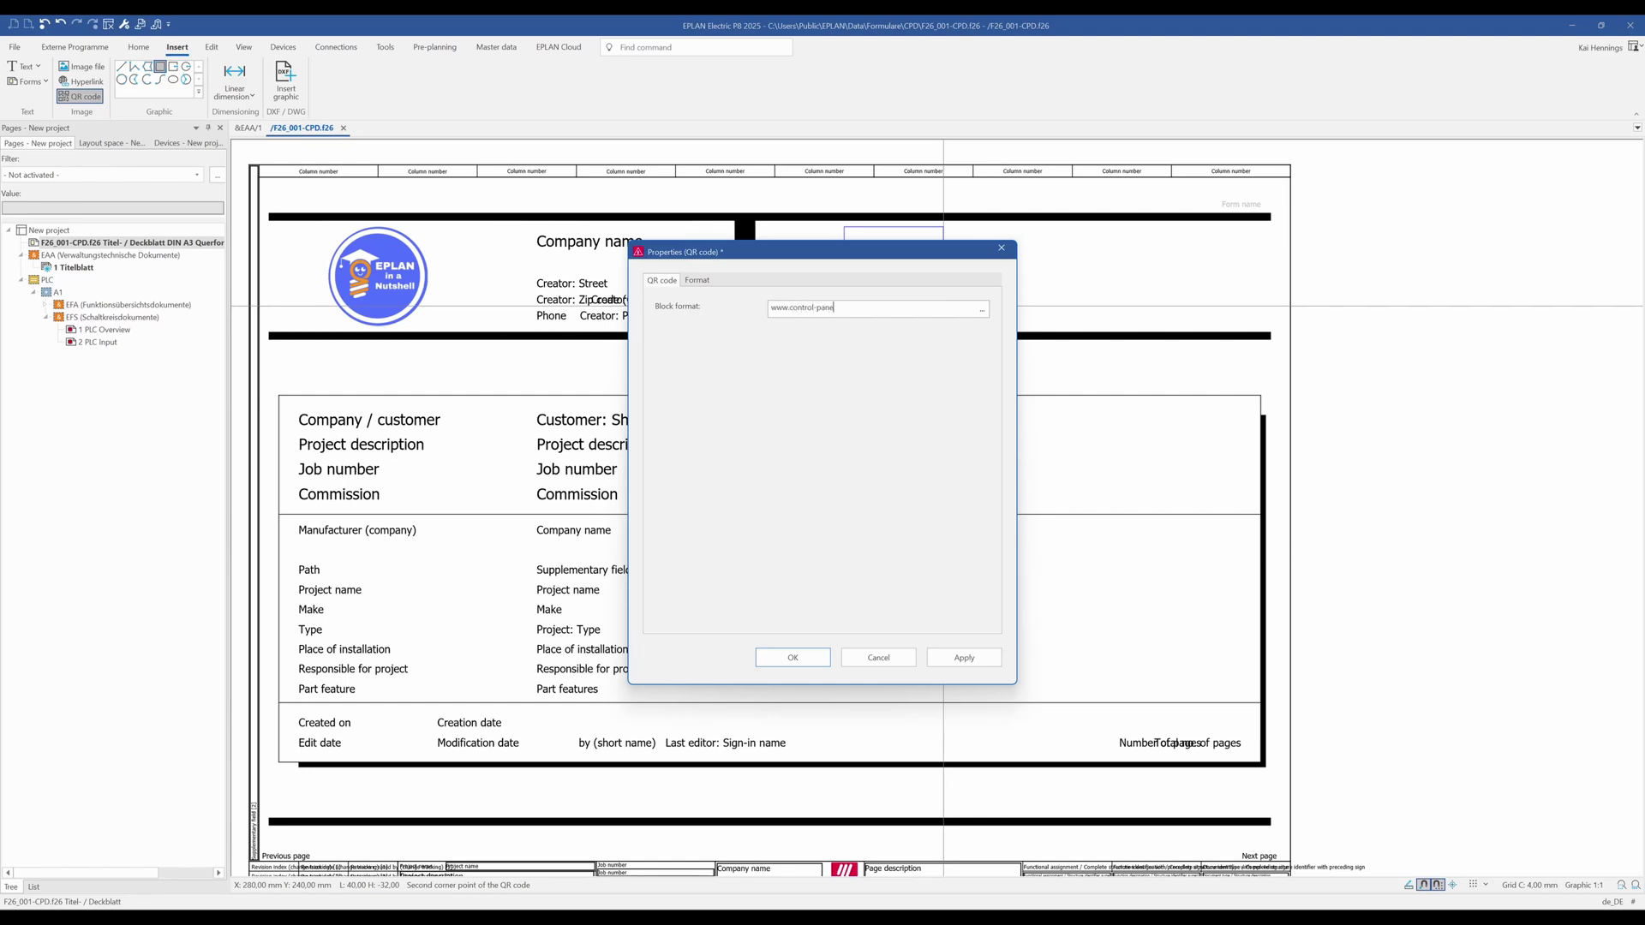
type("l-design.de")
left_click(964, 657)
left_click(792, 657)
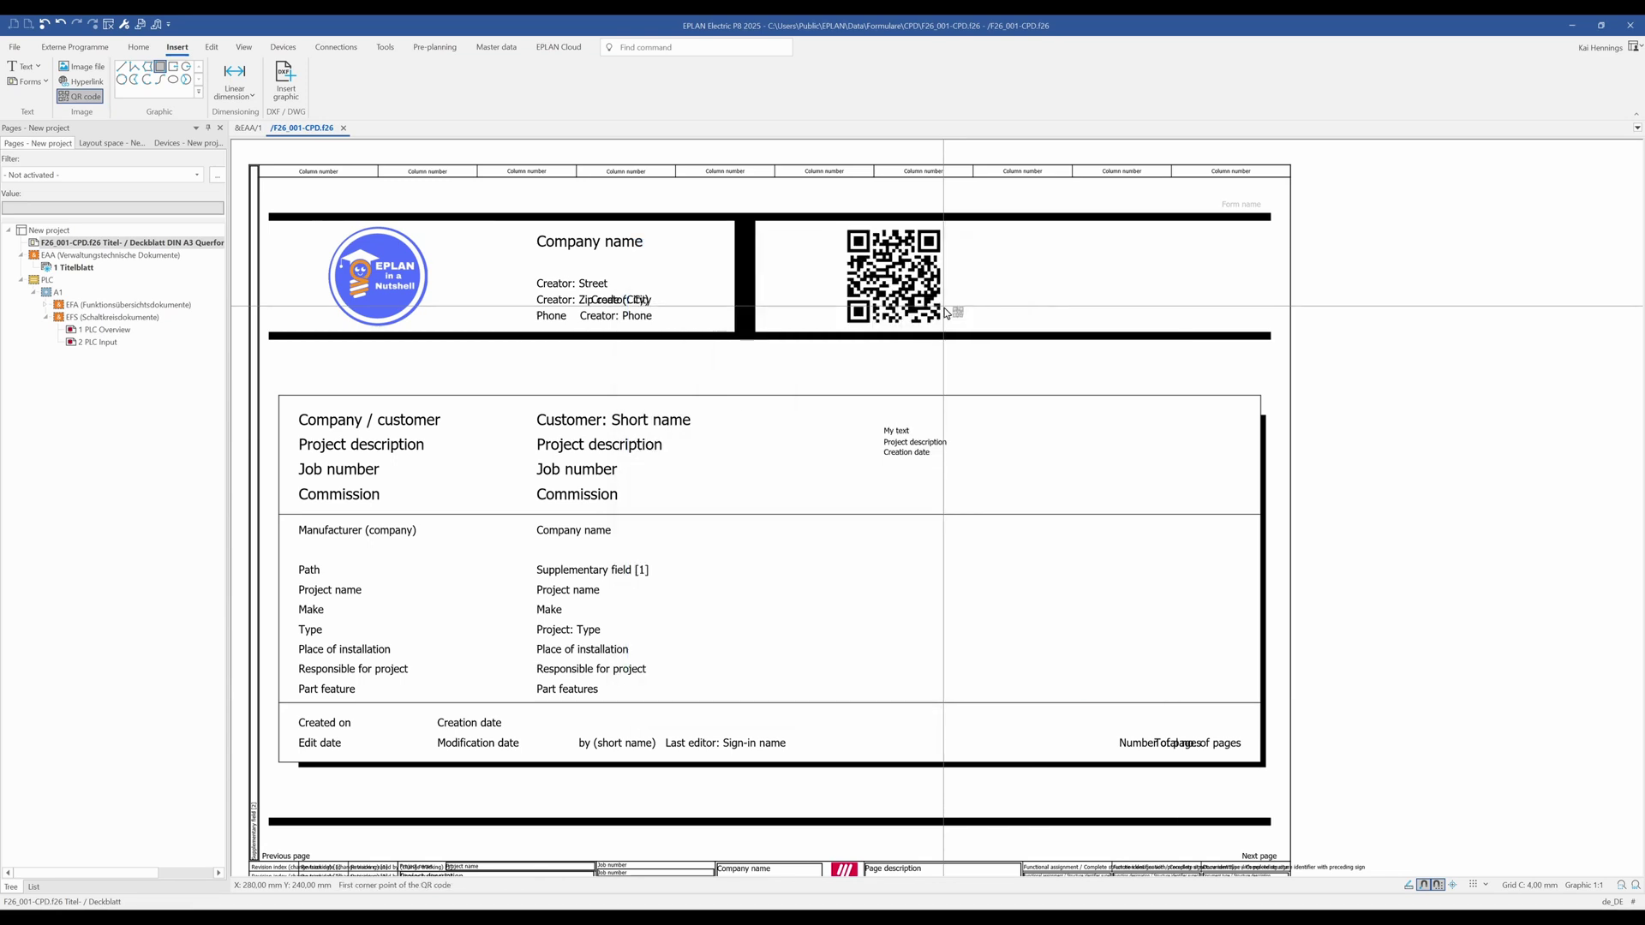
key("Escape")
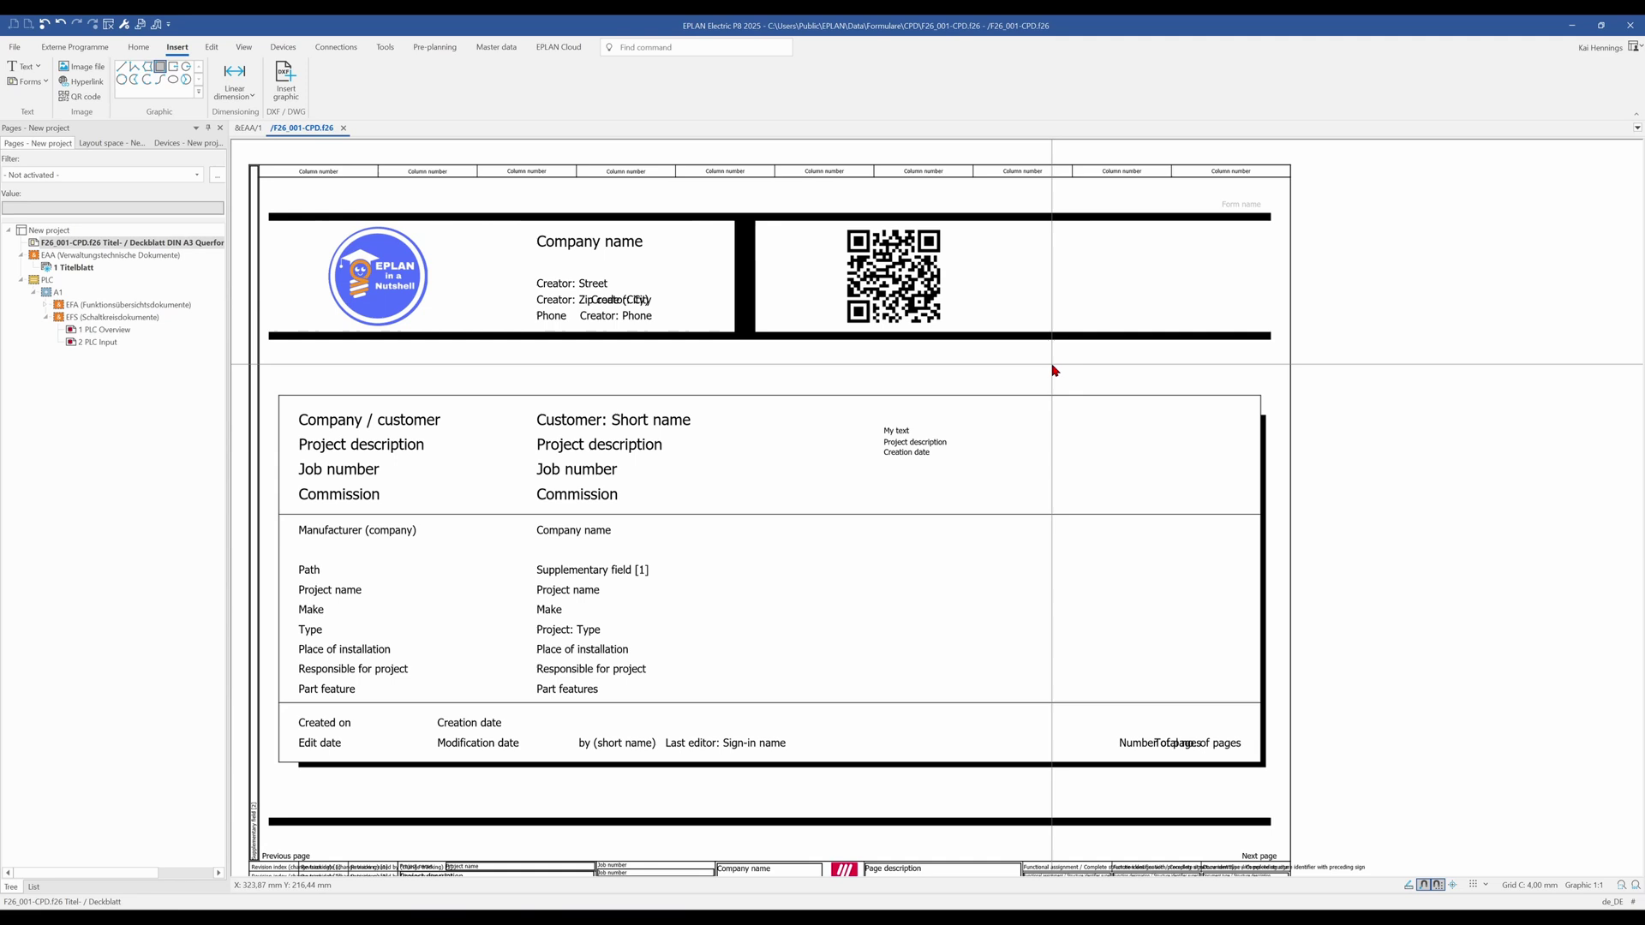
left_click(884, 258)
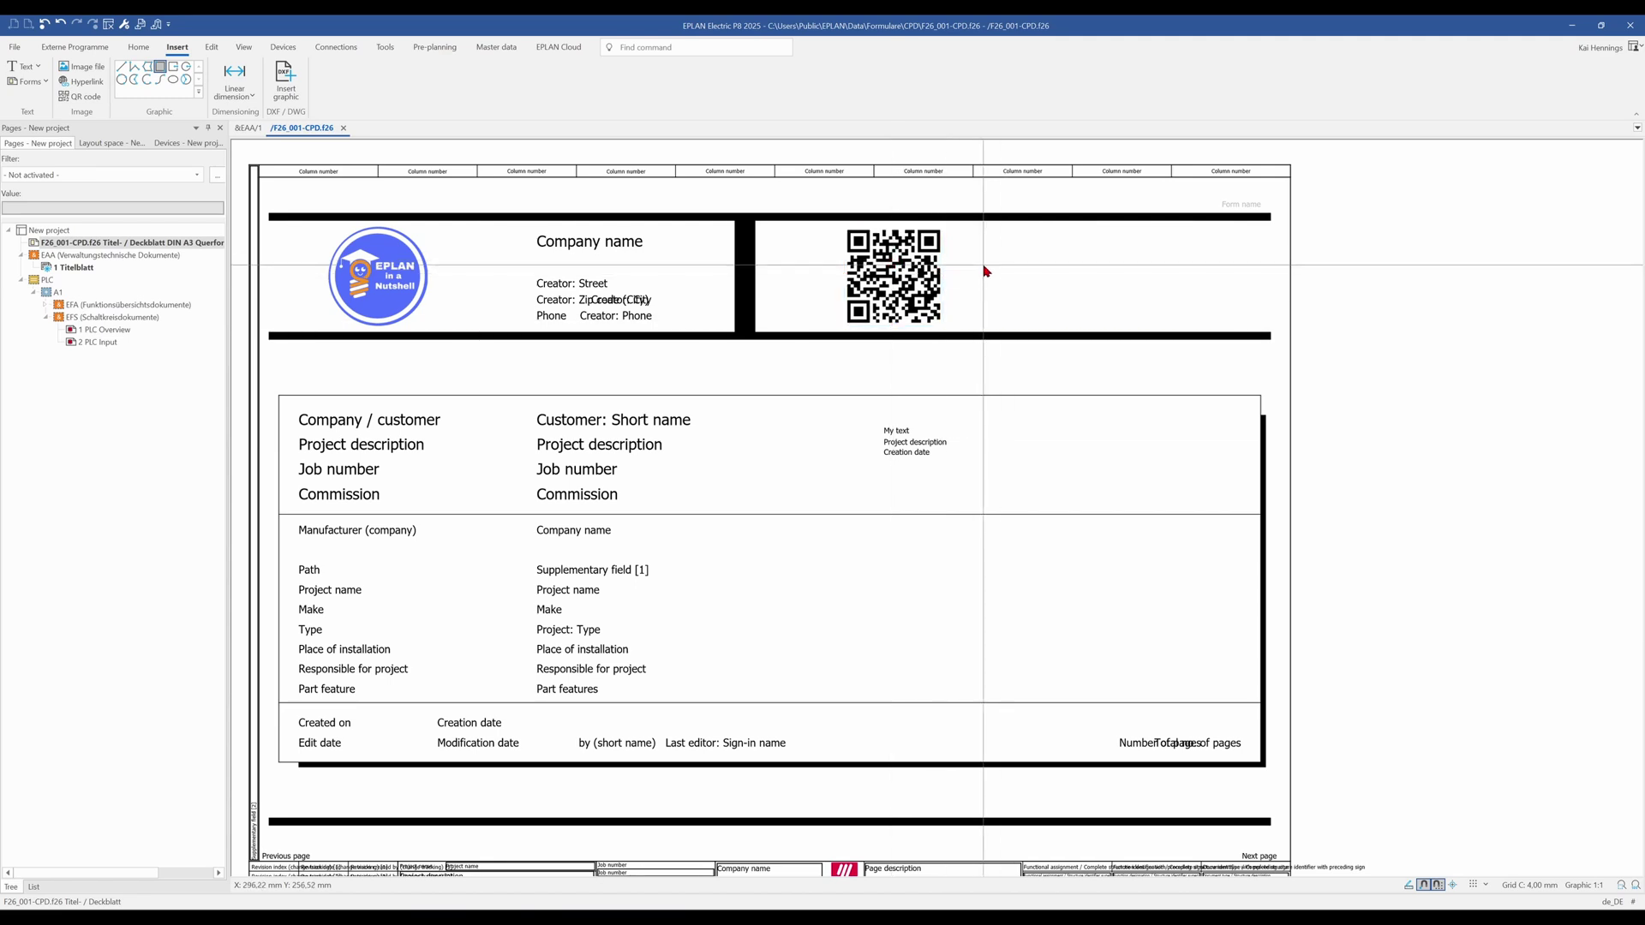
Abandon a hyperlink insertion, then delete the Created on and Edit date rows with their placeholders.
left_click(82, 84)
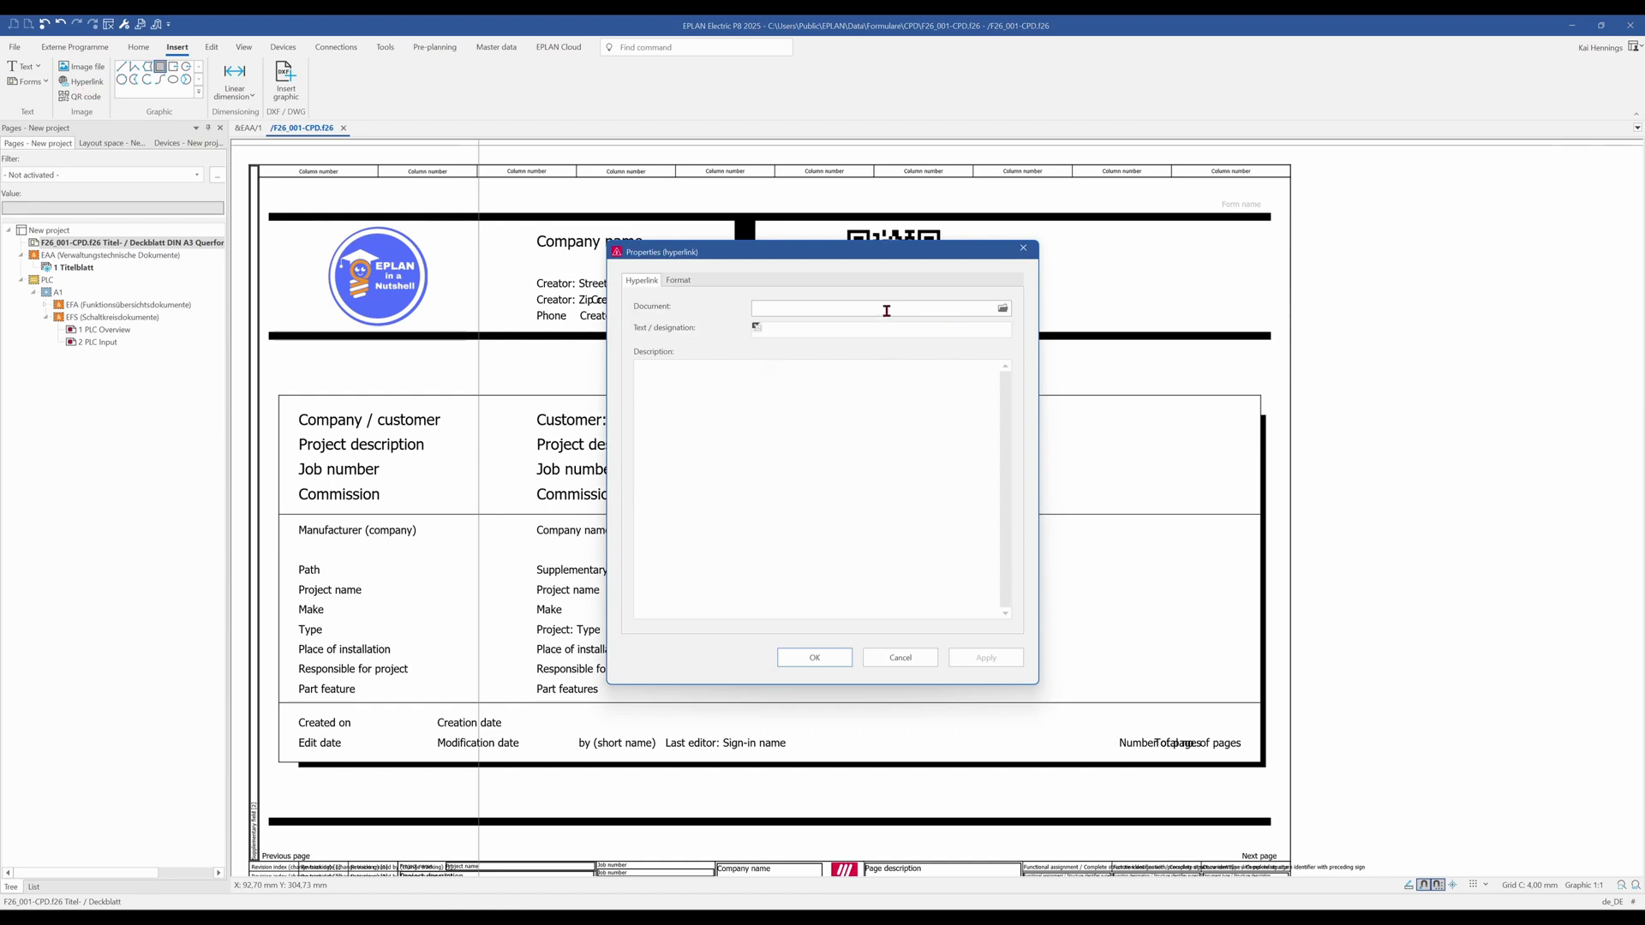
left_click(899, 658)
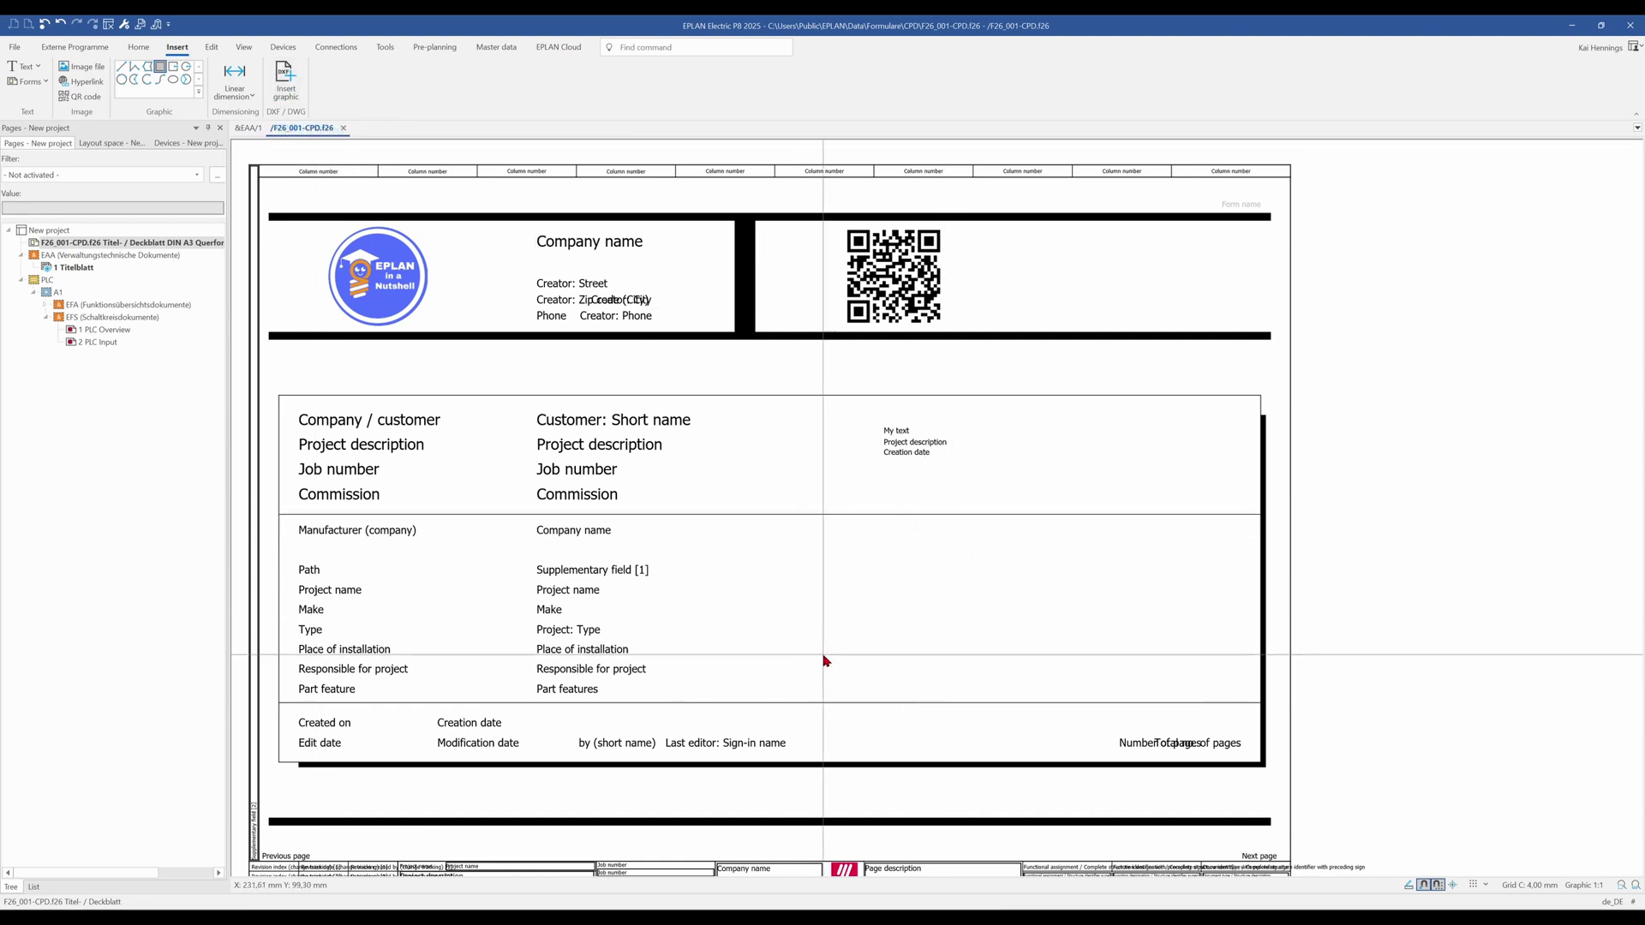
left_click_drag(294, 715, 768, 755)
key("Delete")
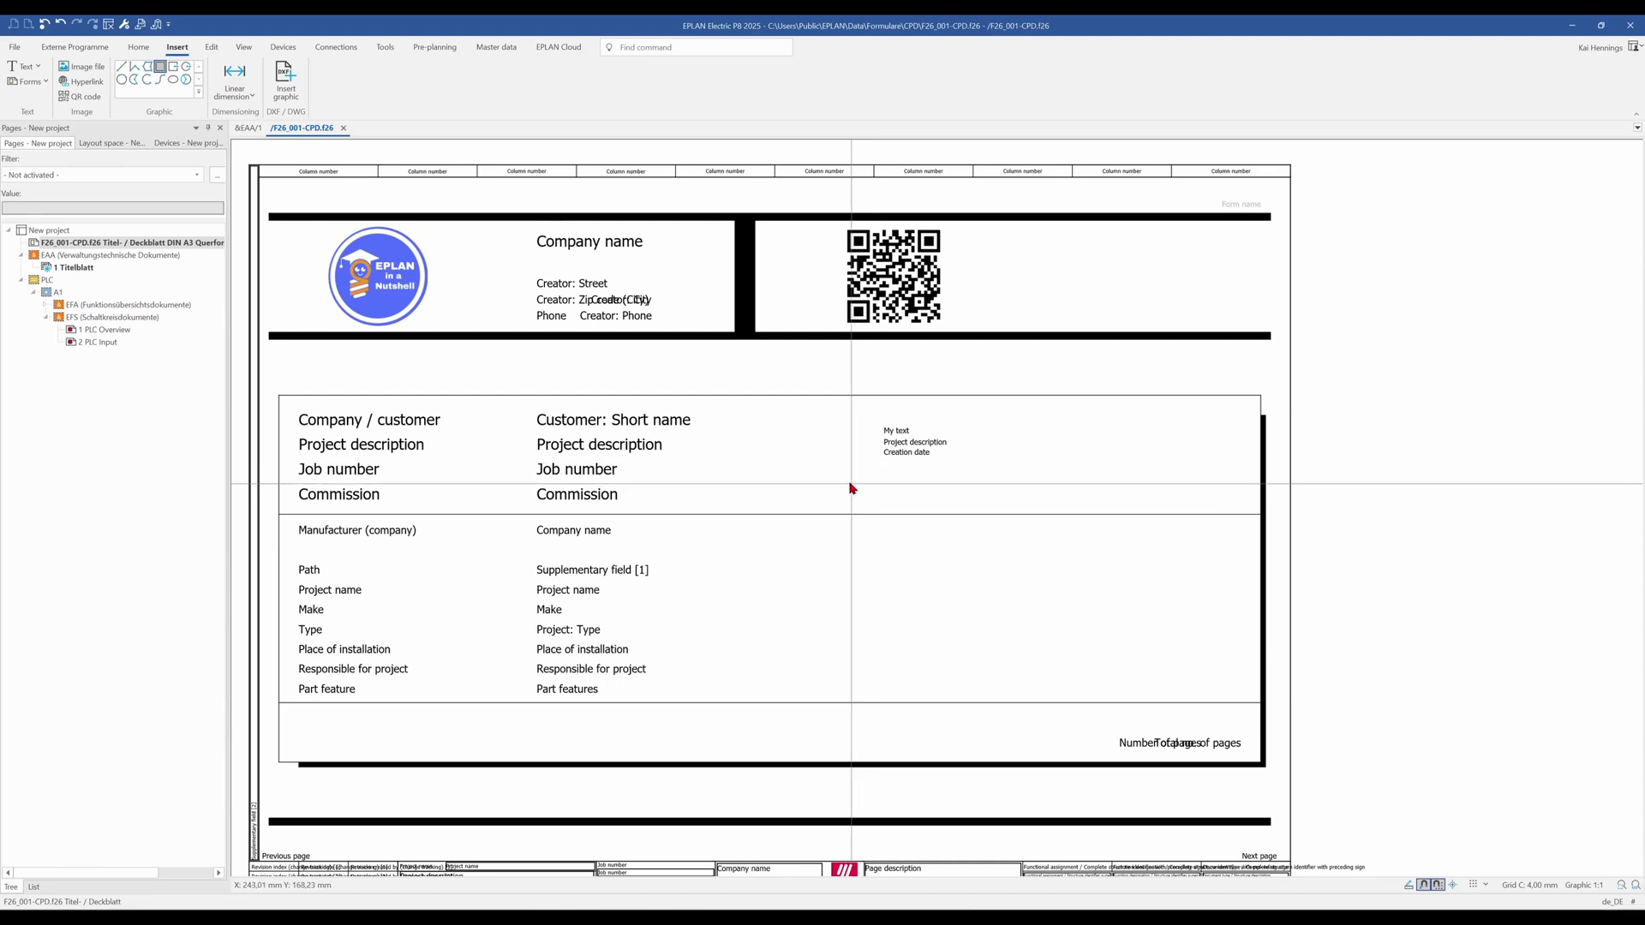
Close the F26_001-CPD.f26 form from the Pages tree and select the New project node.
left_click(176, 245)
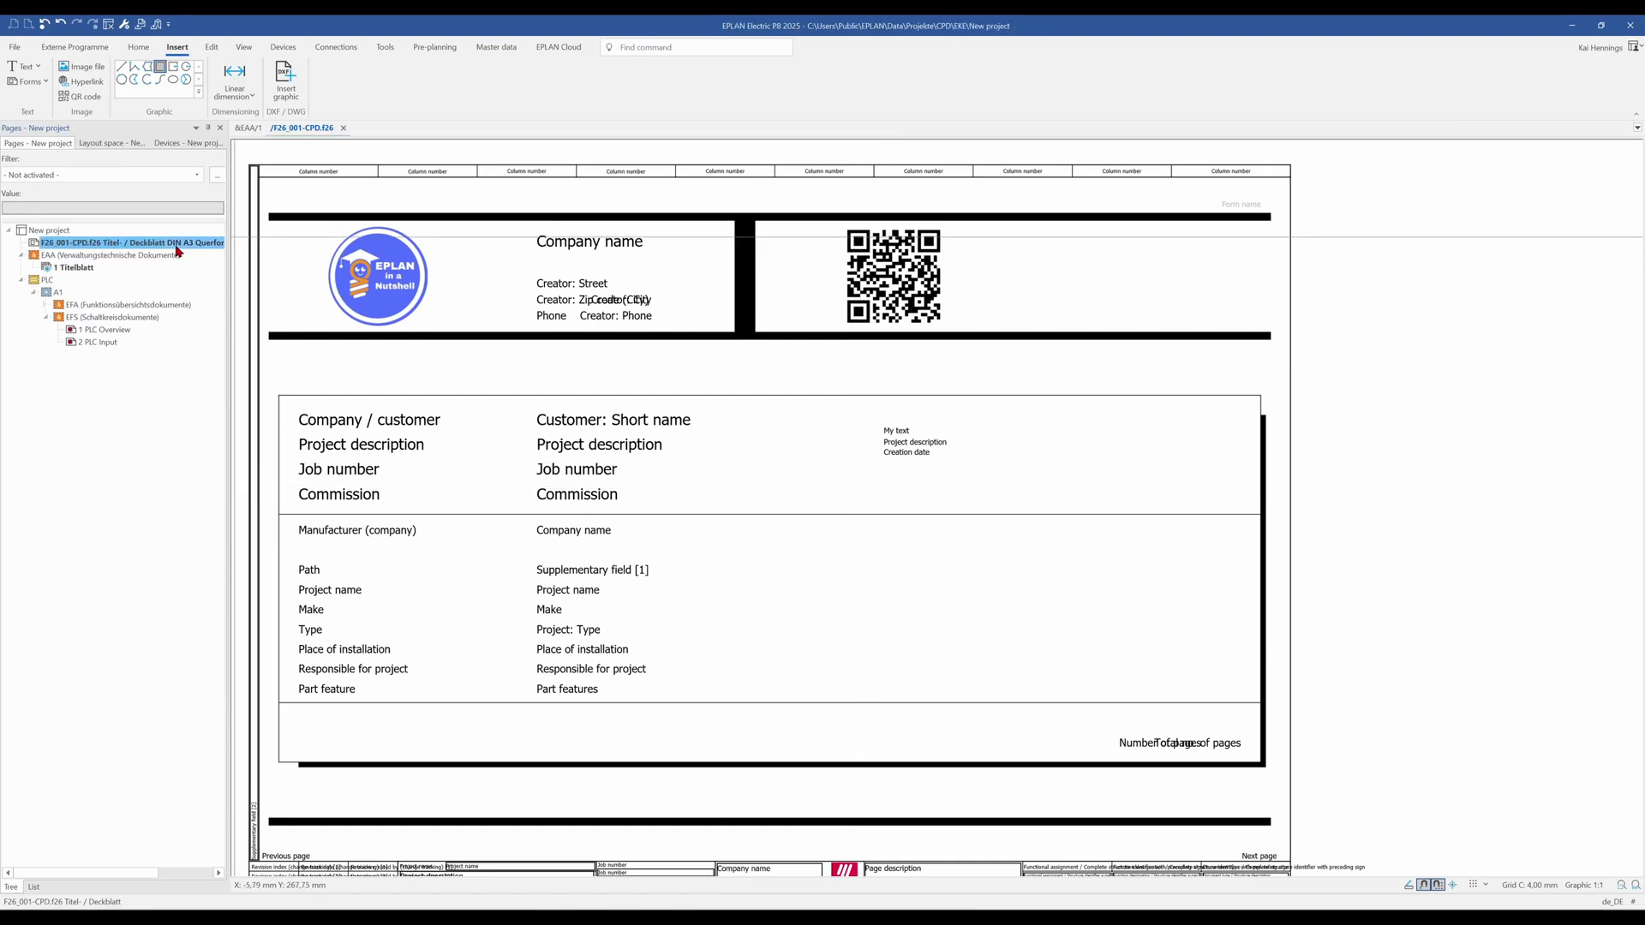
right_click(178, 250)
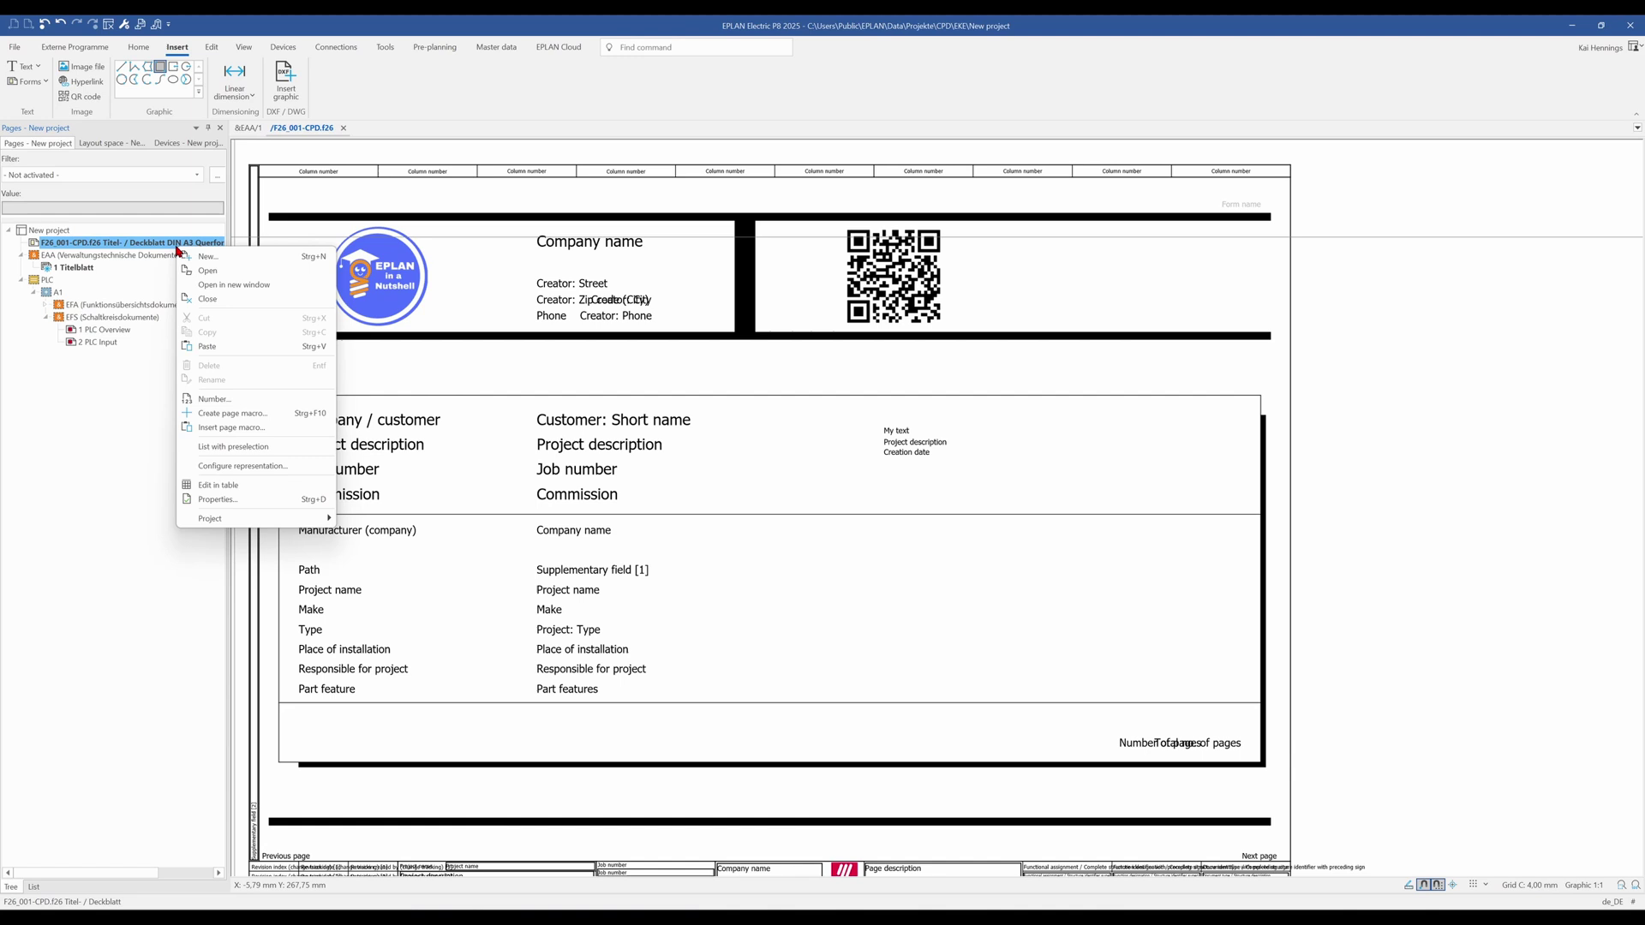
left_click(208, 299)
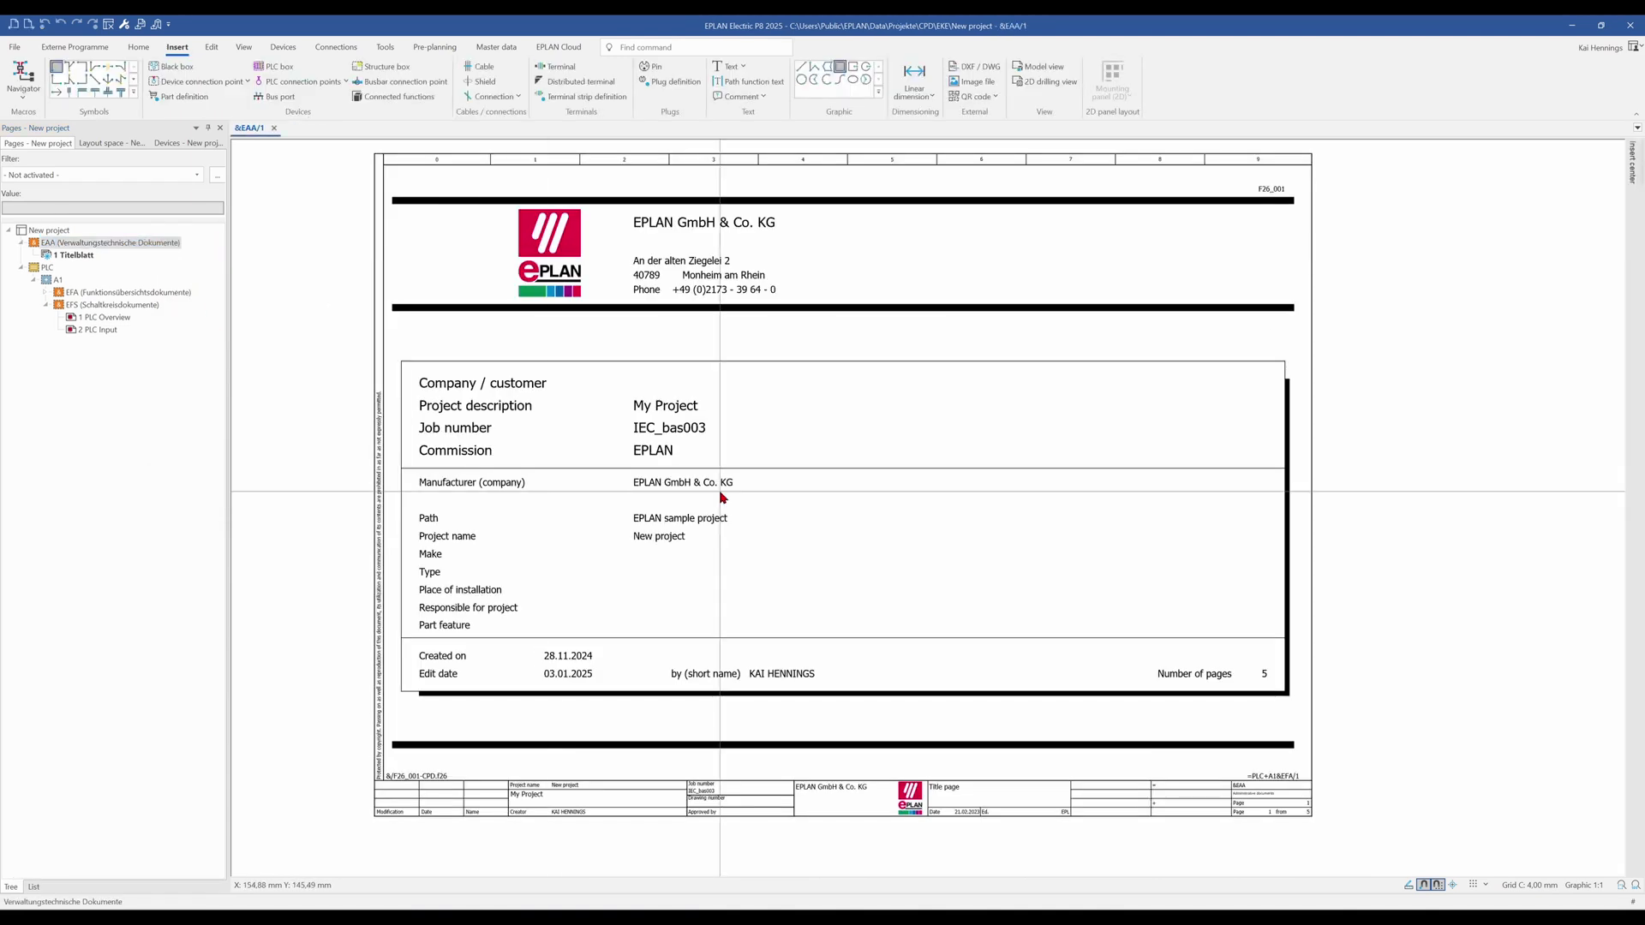
left_click(51, 231)
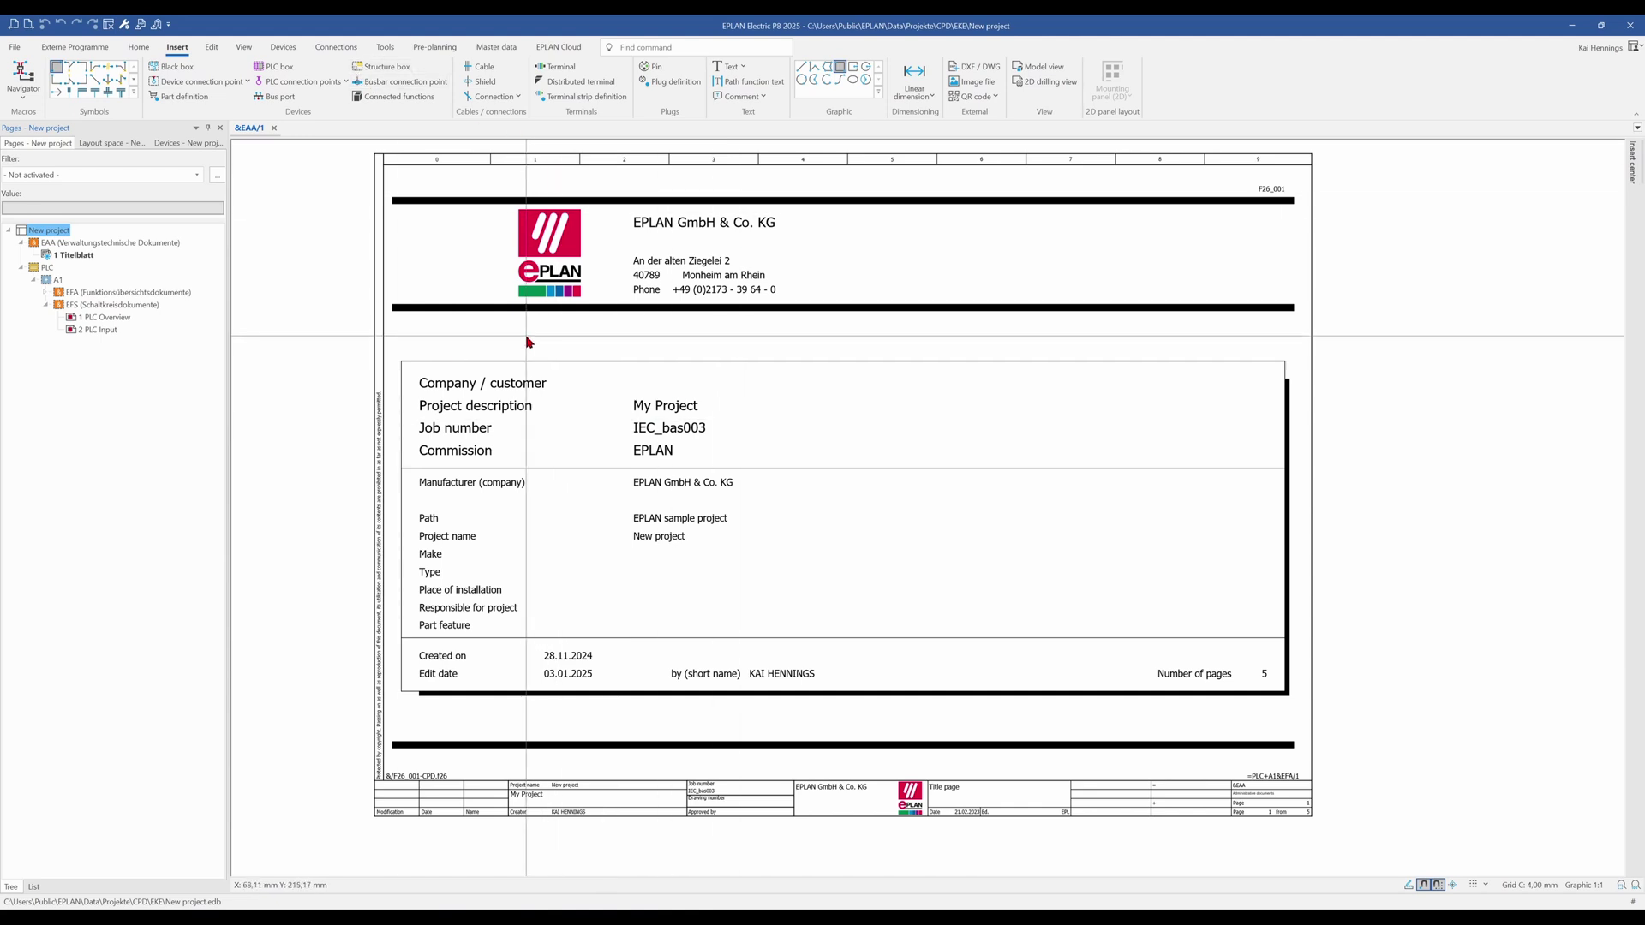
In the Output to pages settings, assign form F26_001-CPD.f26 to the Title page / cover sheet report type.
left_click(386, 48)
left_click(92, 75)
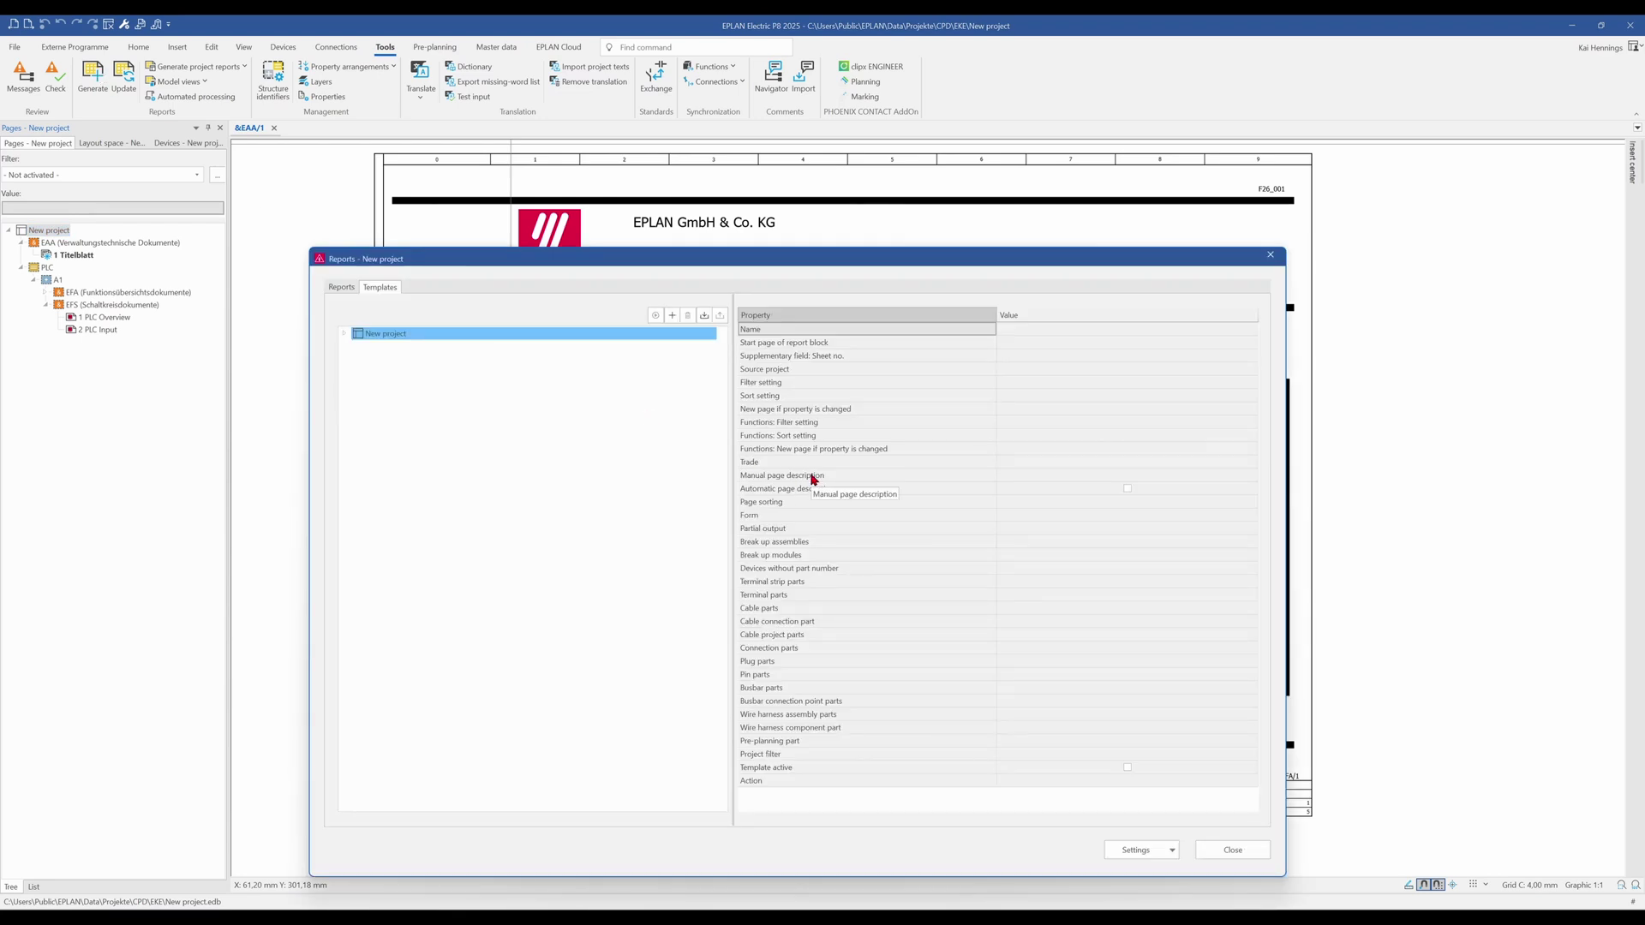
left_click(1160, 851)
left_click(1158, 870)
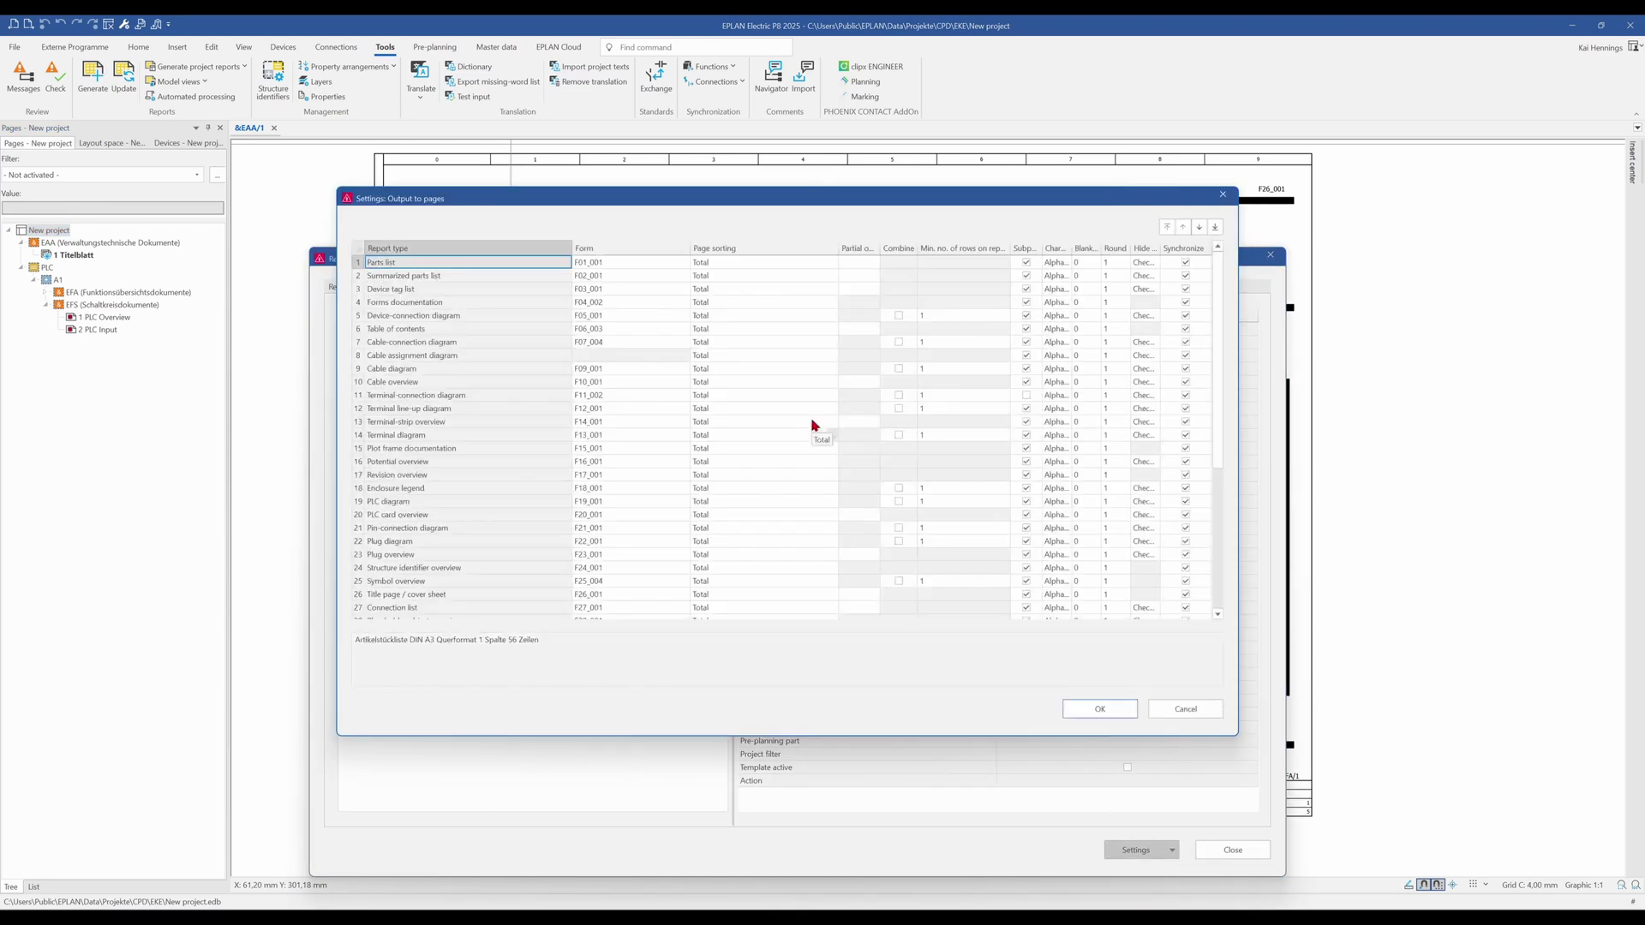
left_click(490, 467)
scroll(491, 473, "down", 6)
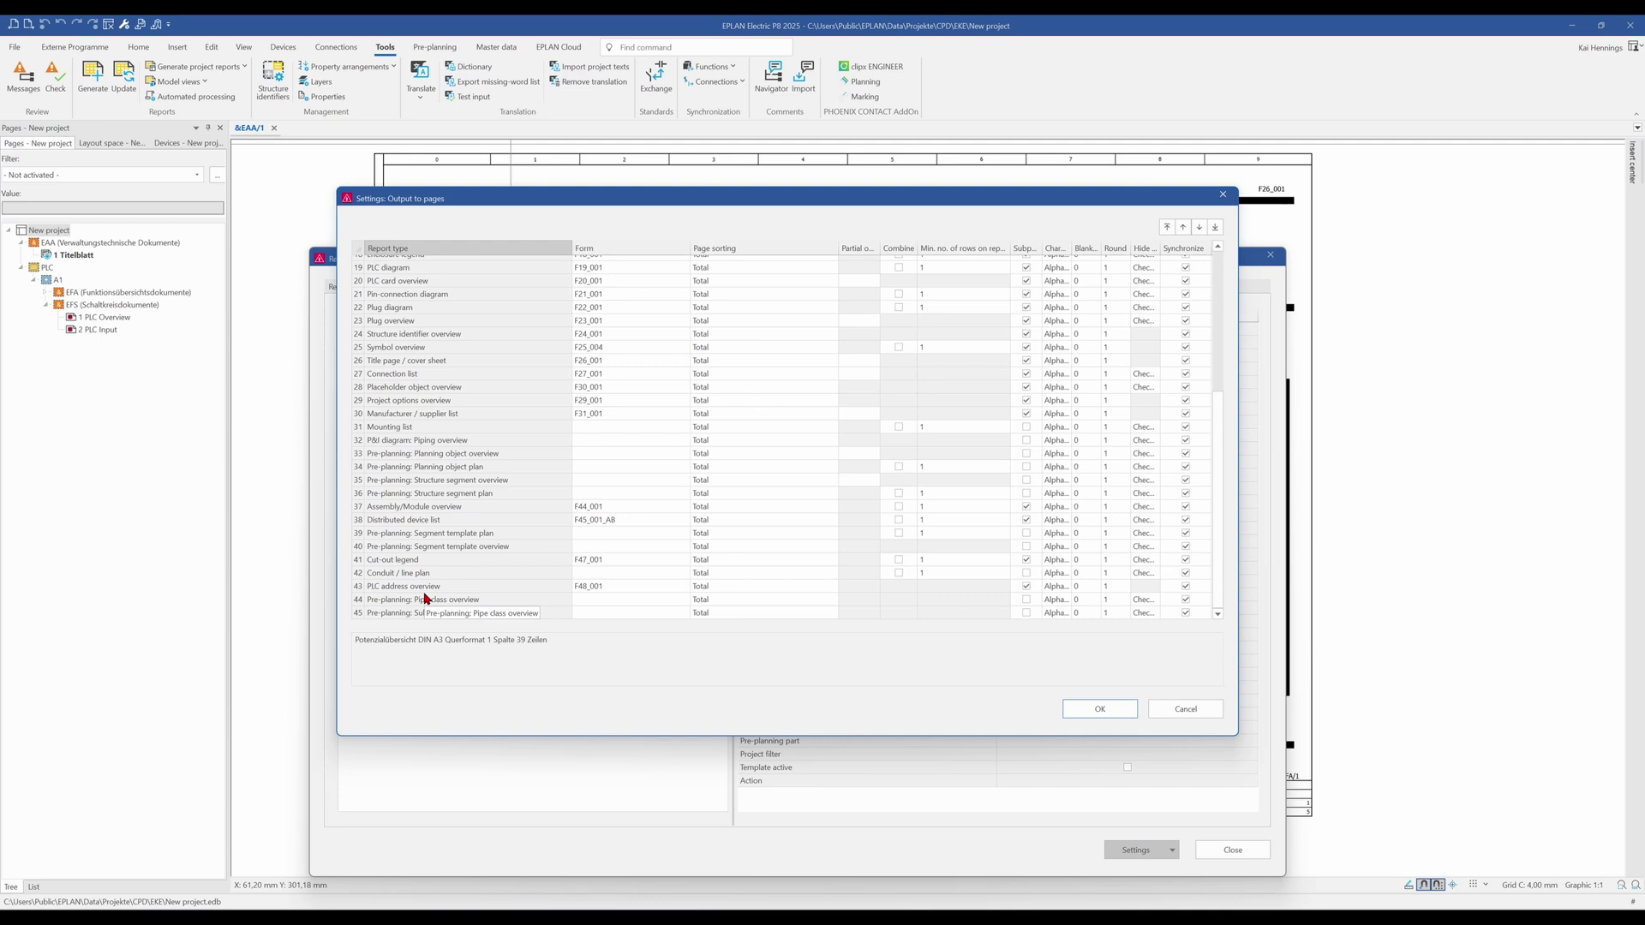
left_click(395, 361)
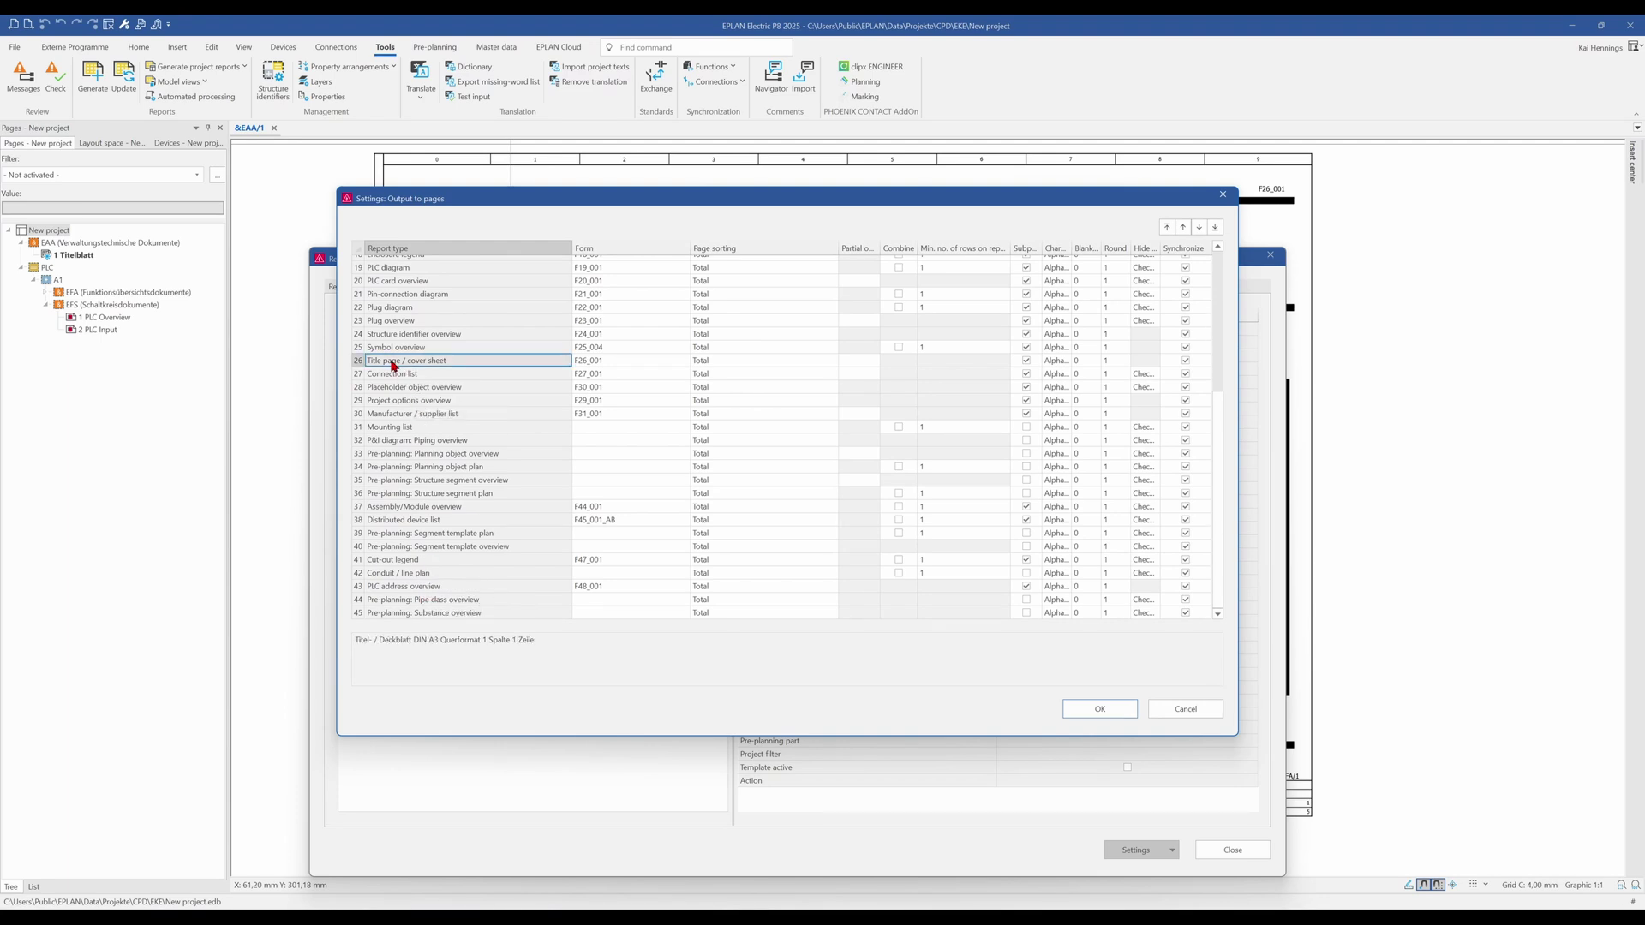
left_click(683, 360)
left_click(644, 401)
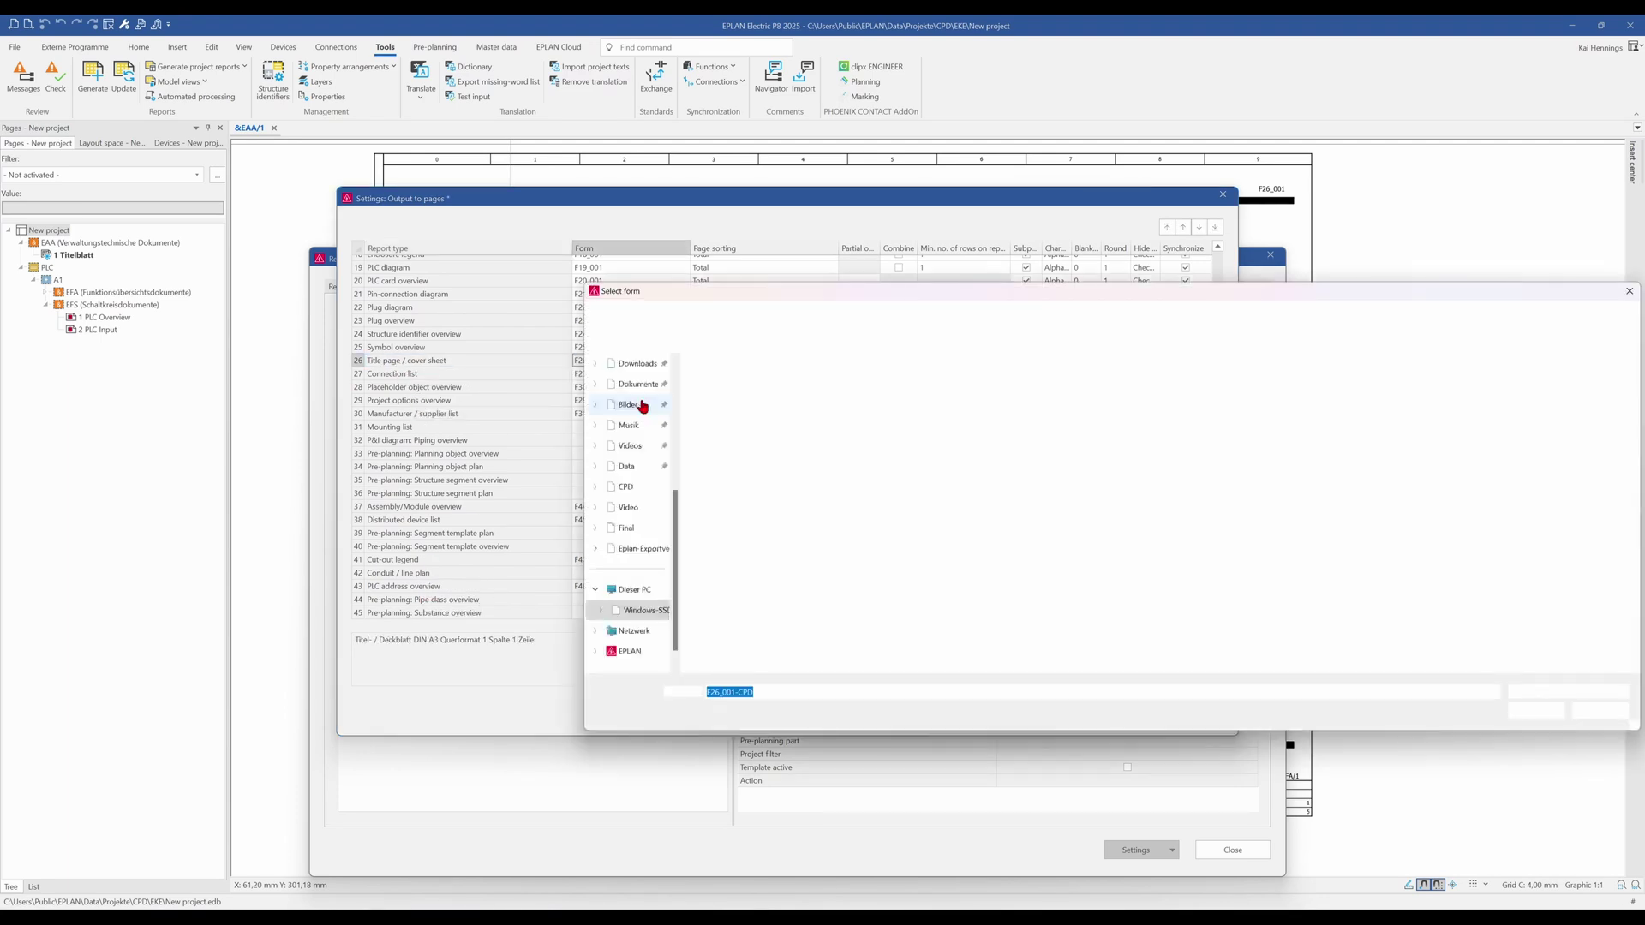
left_click(736, 420)
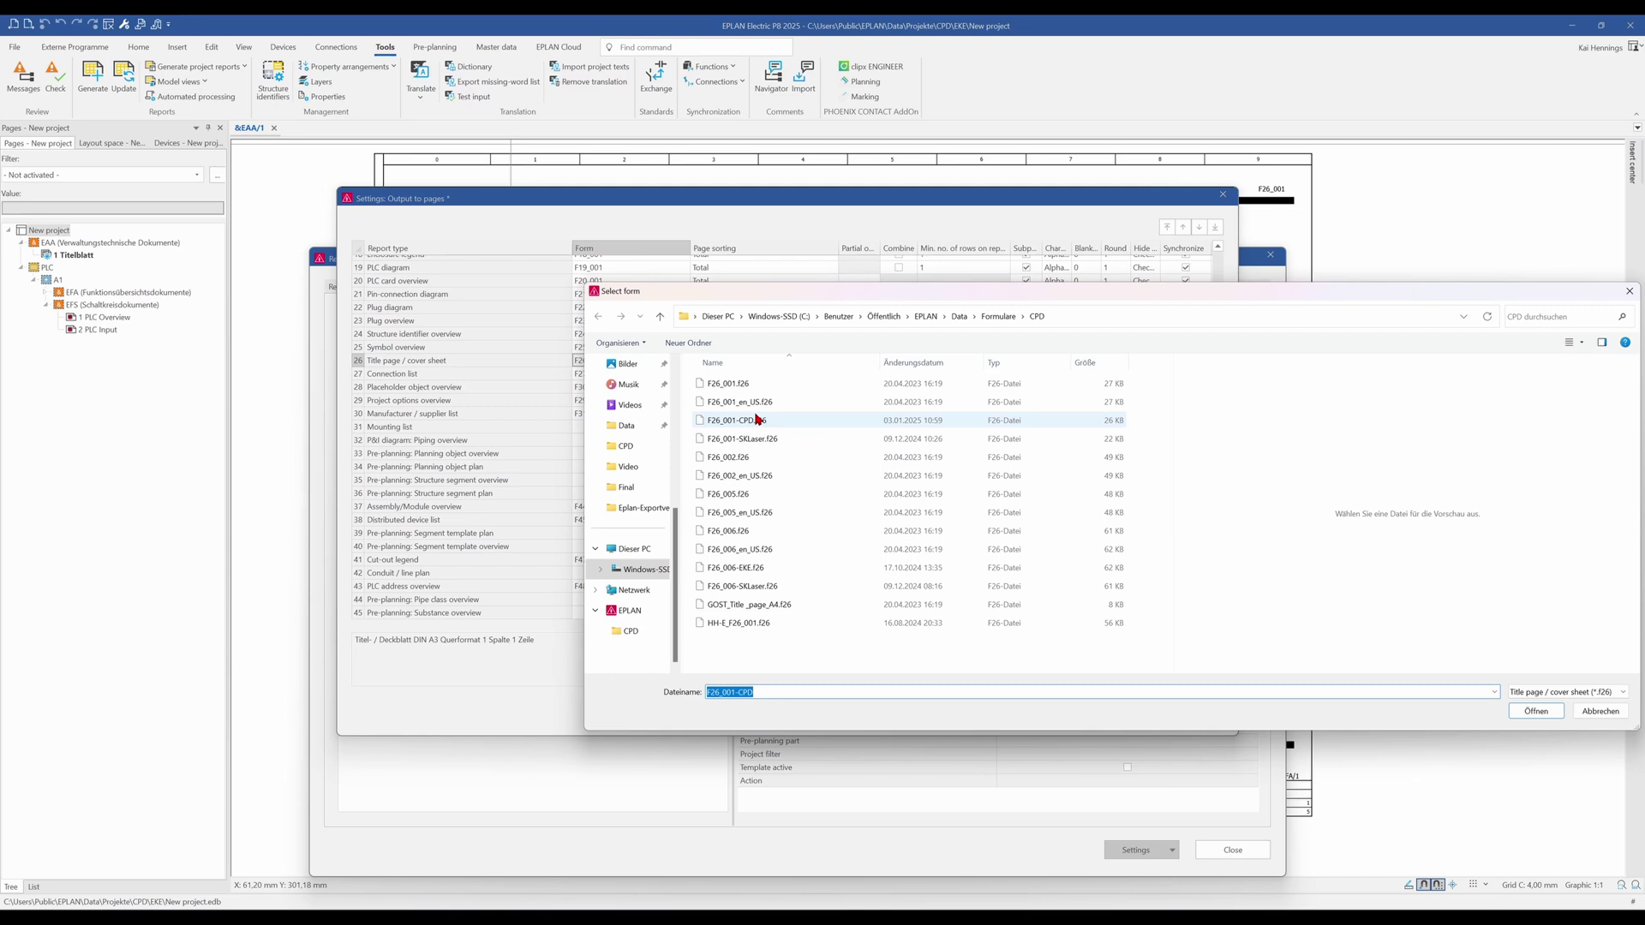
left_click(1543, 714)
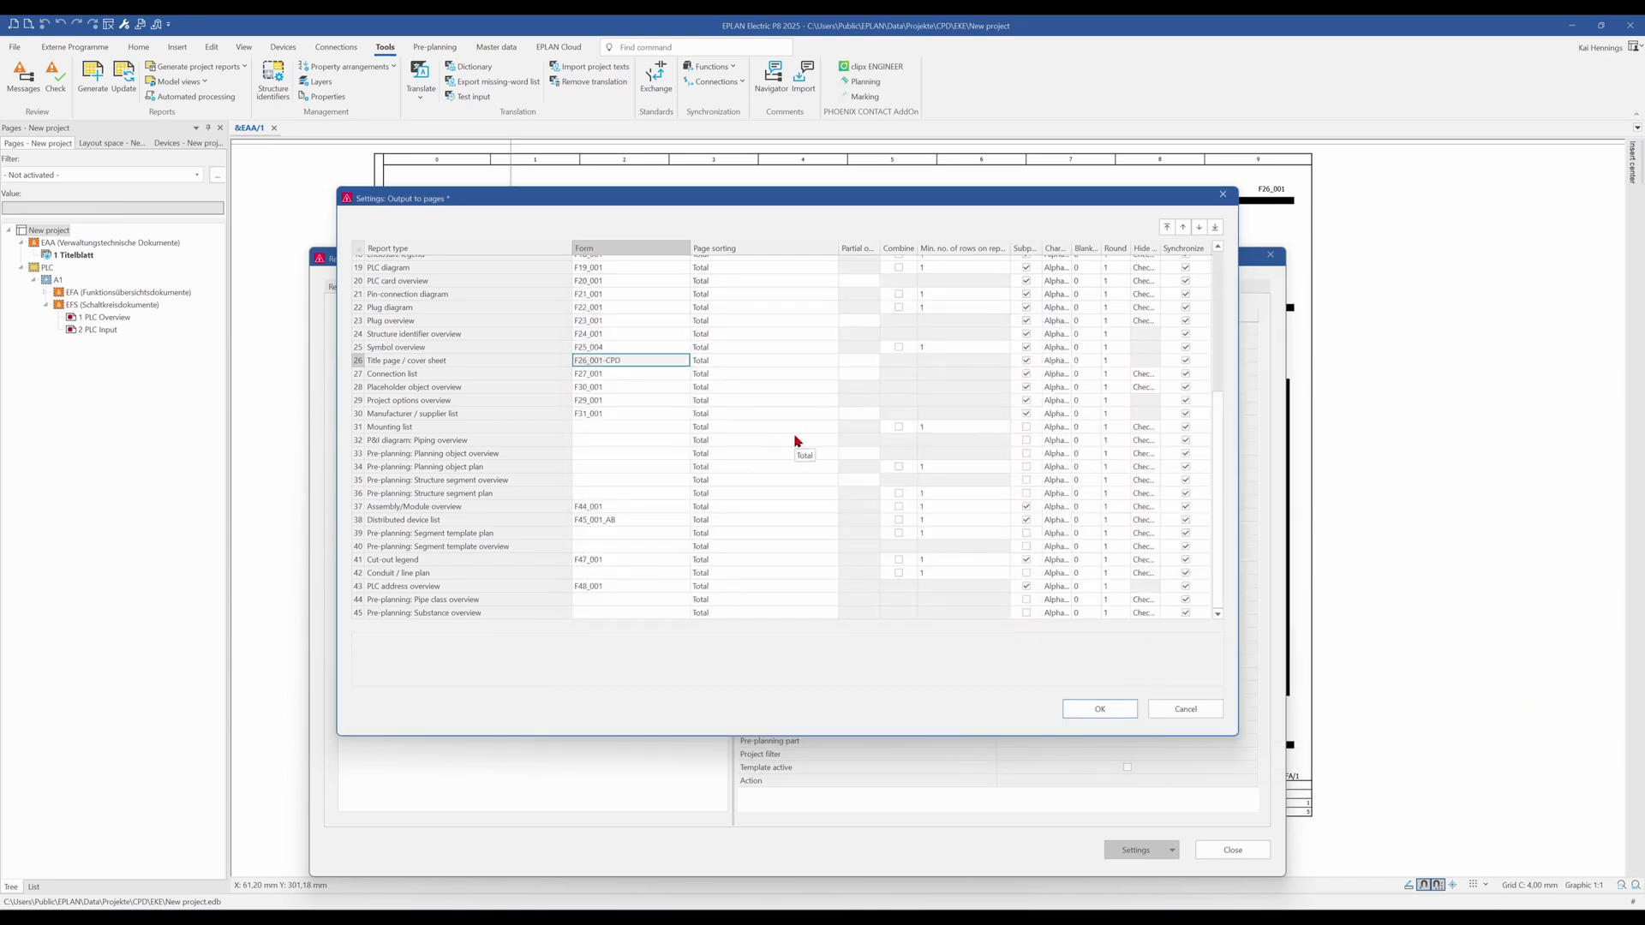
left_click(1115, 714)
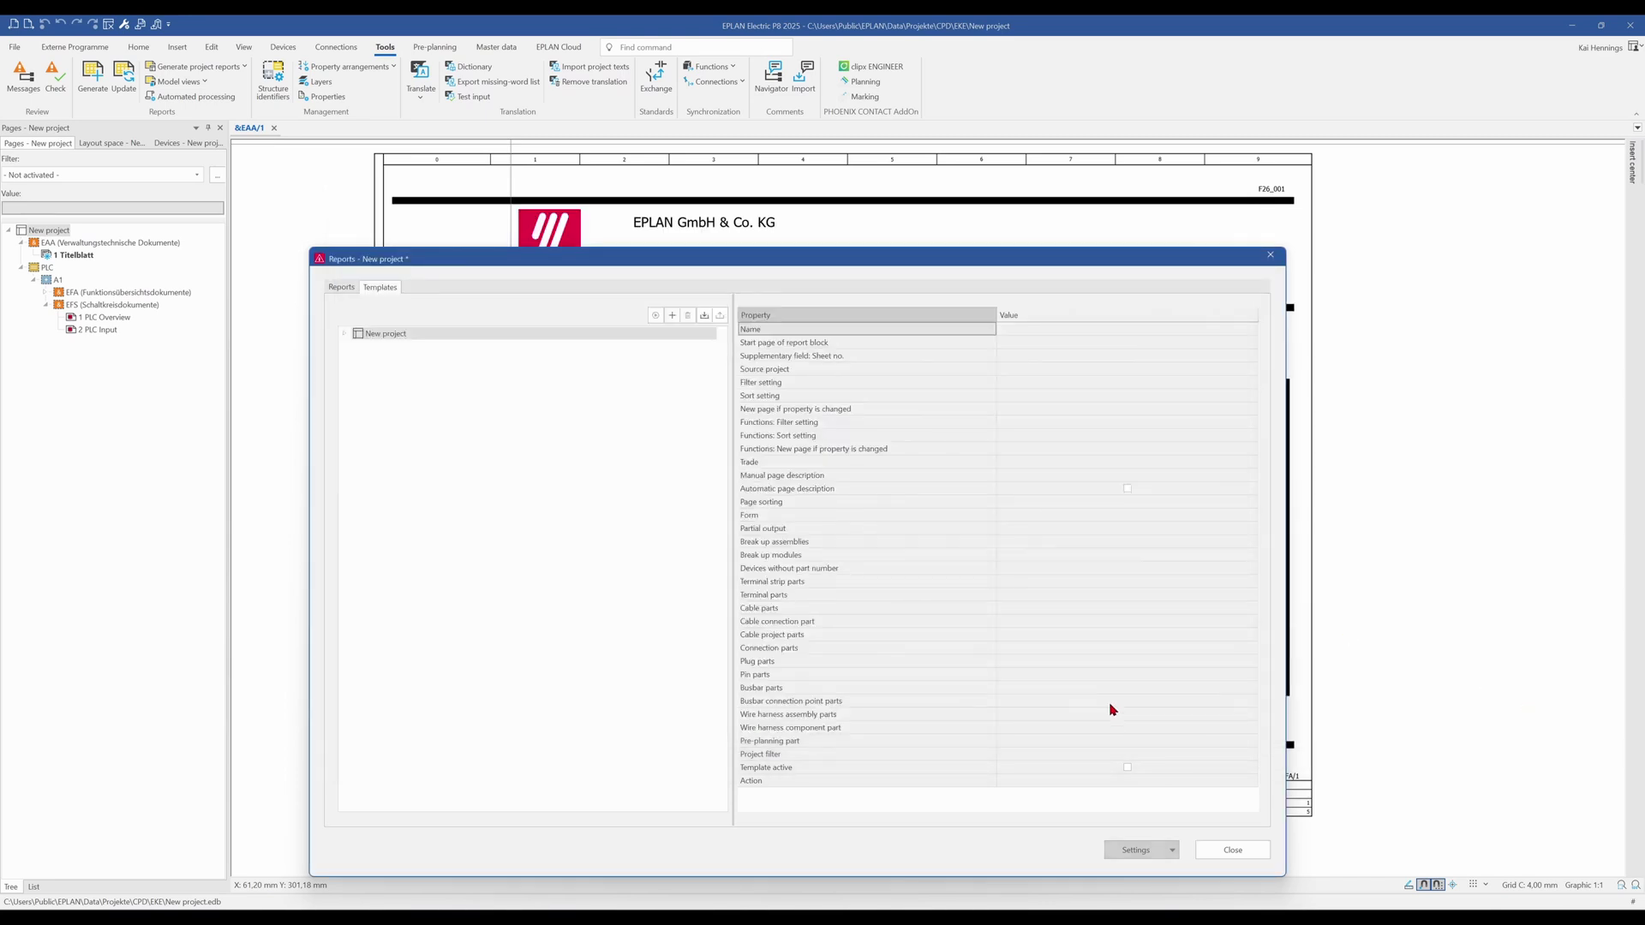
Add a new Title page / cover sheet report template with default settings.
left_click(1233, 850)
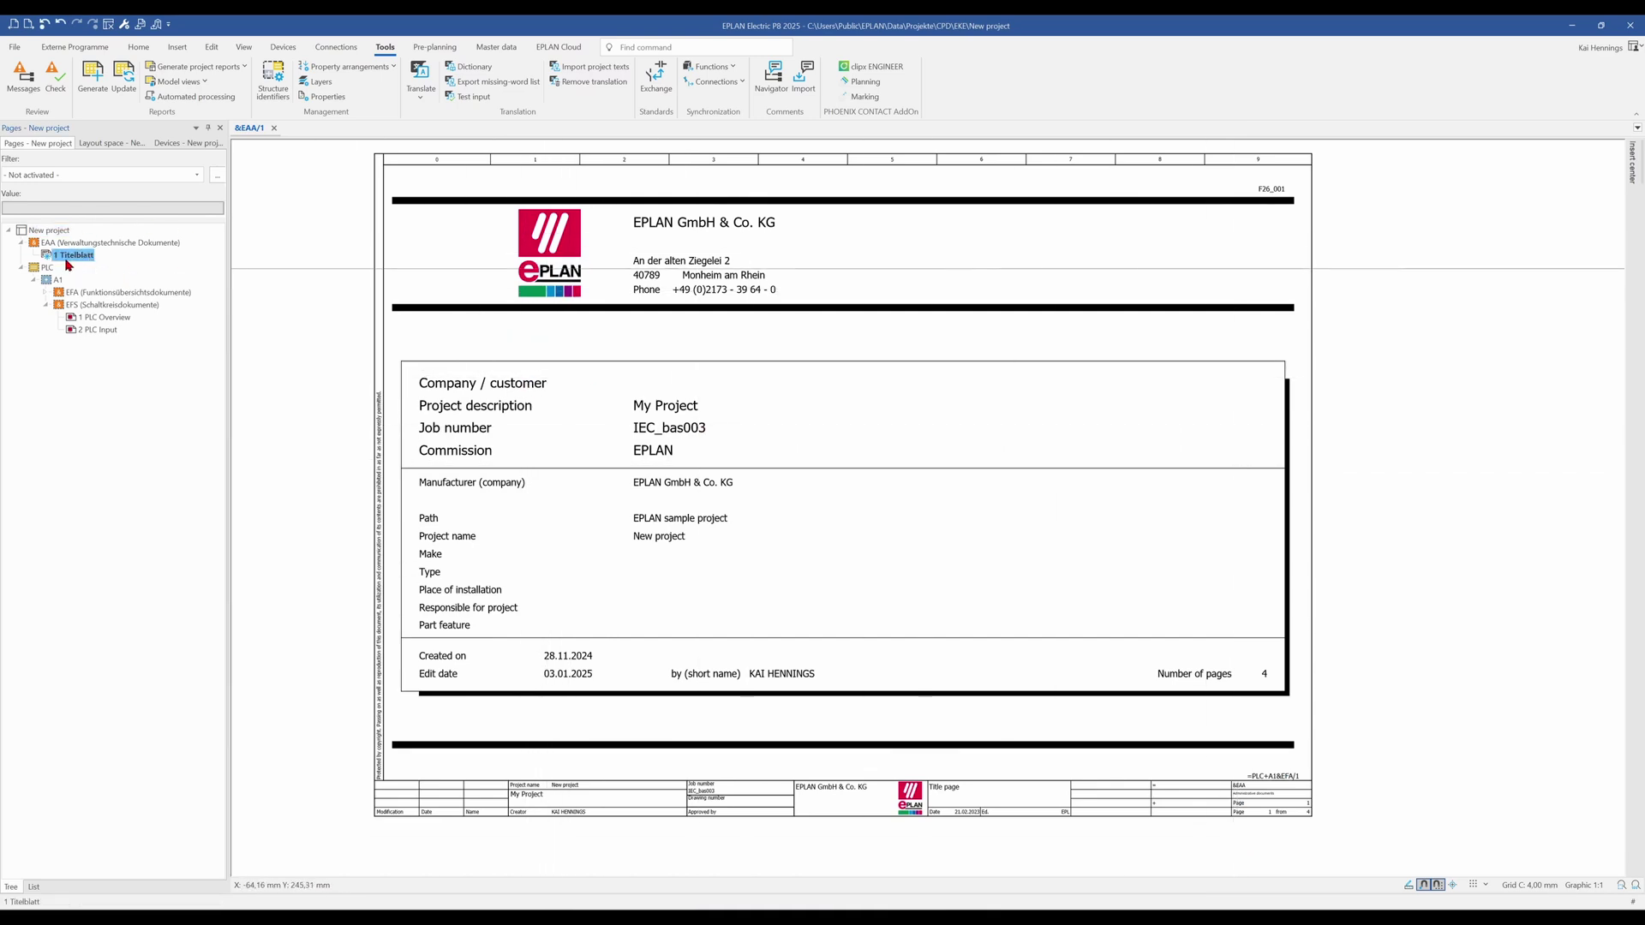
left_click(95, 80)
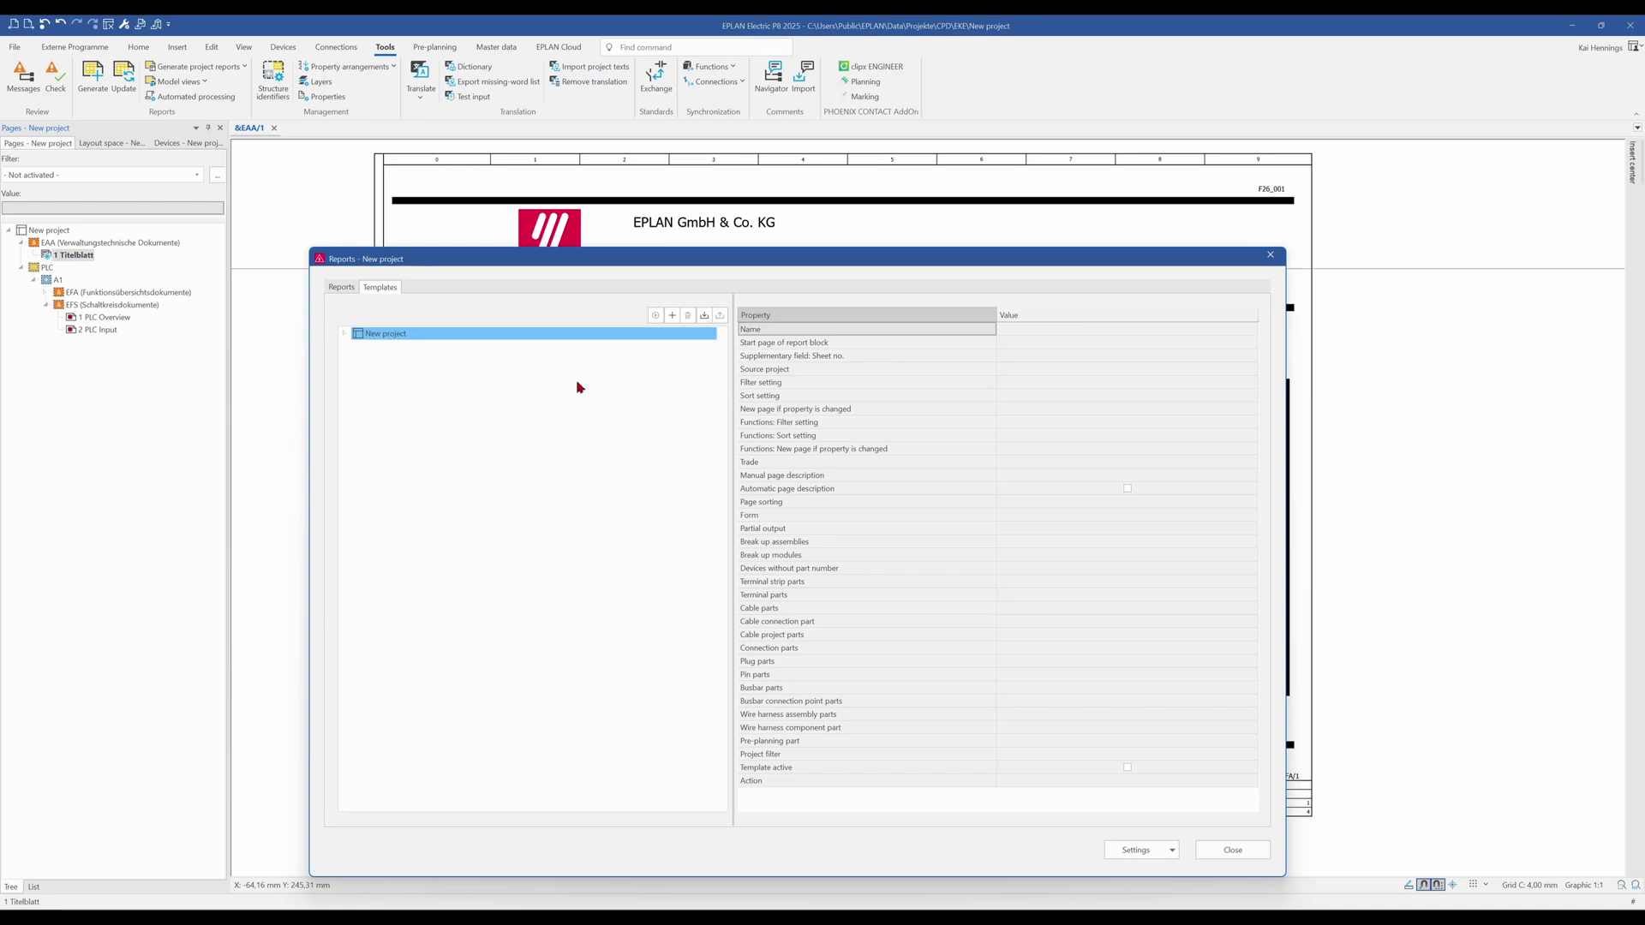
left_click(674, 316)
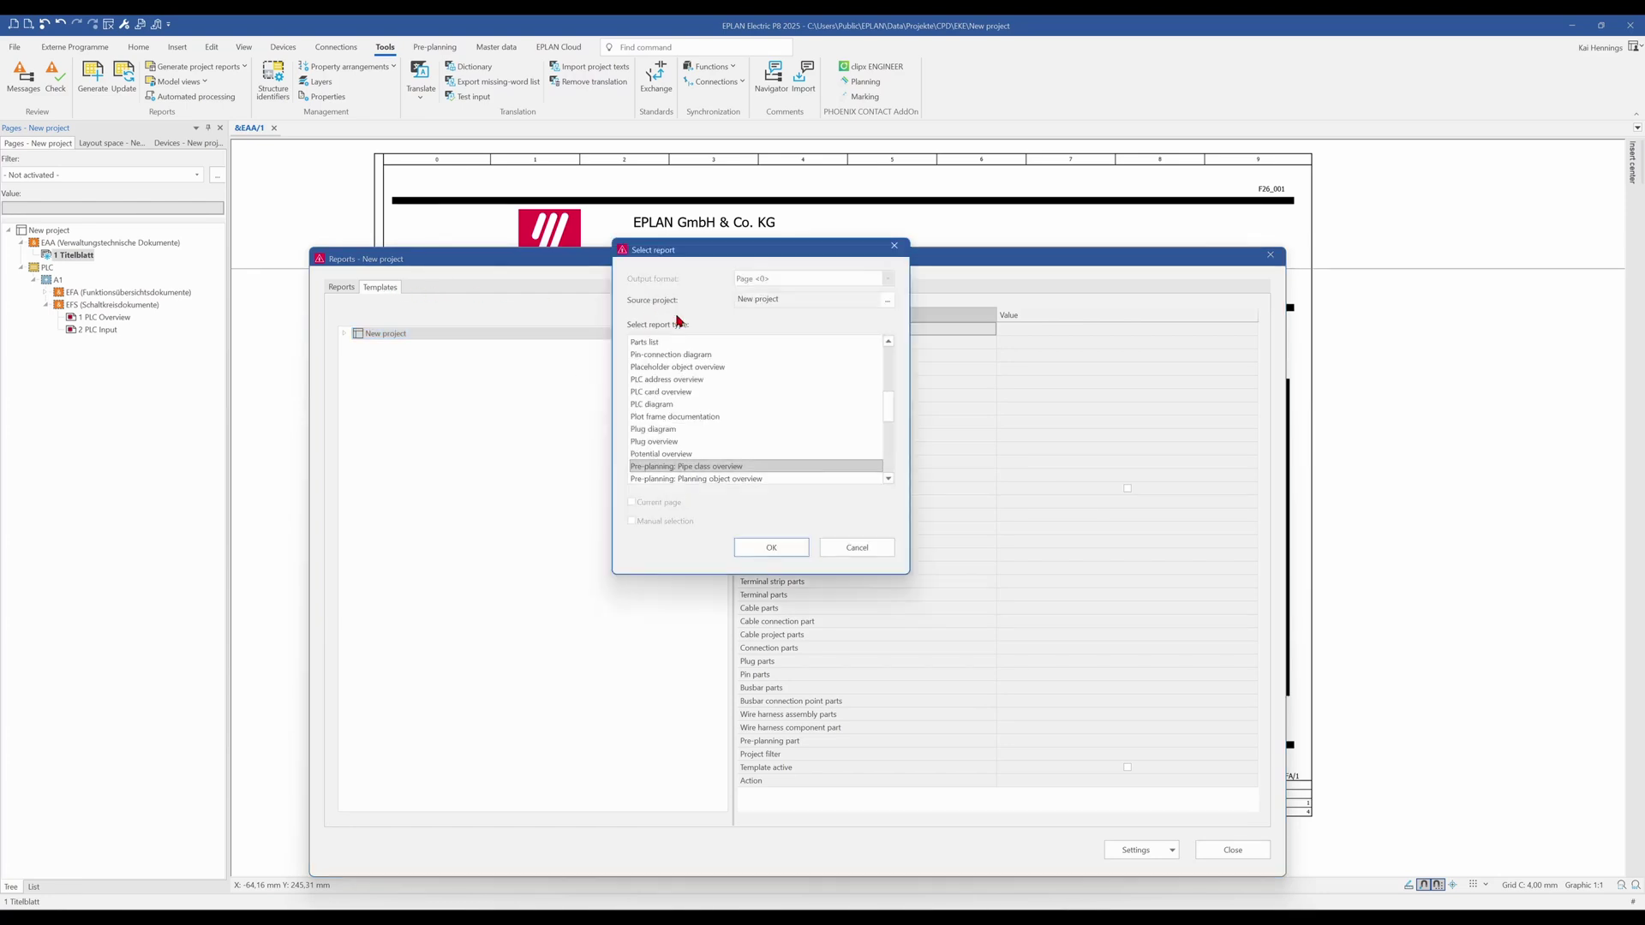
scroll(748, 420, "down", 5)
left_click(669, 467)
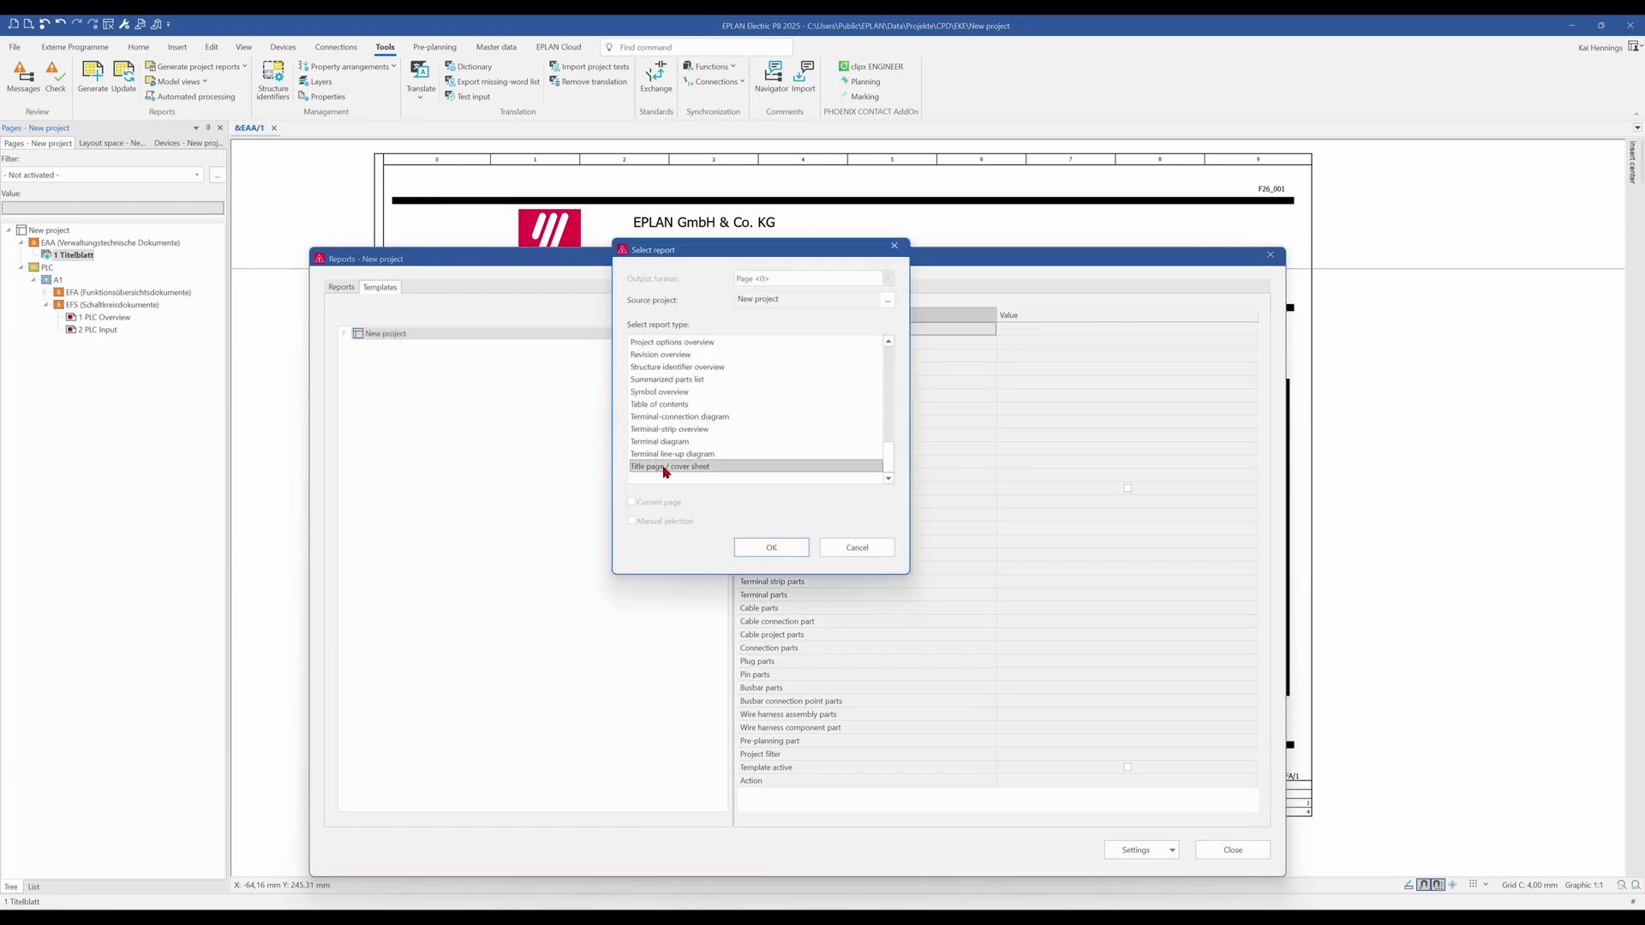
left_click(773, 549)
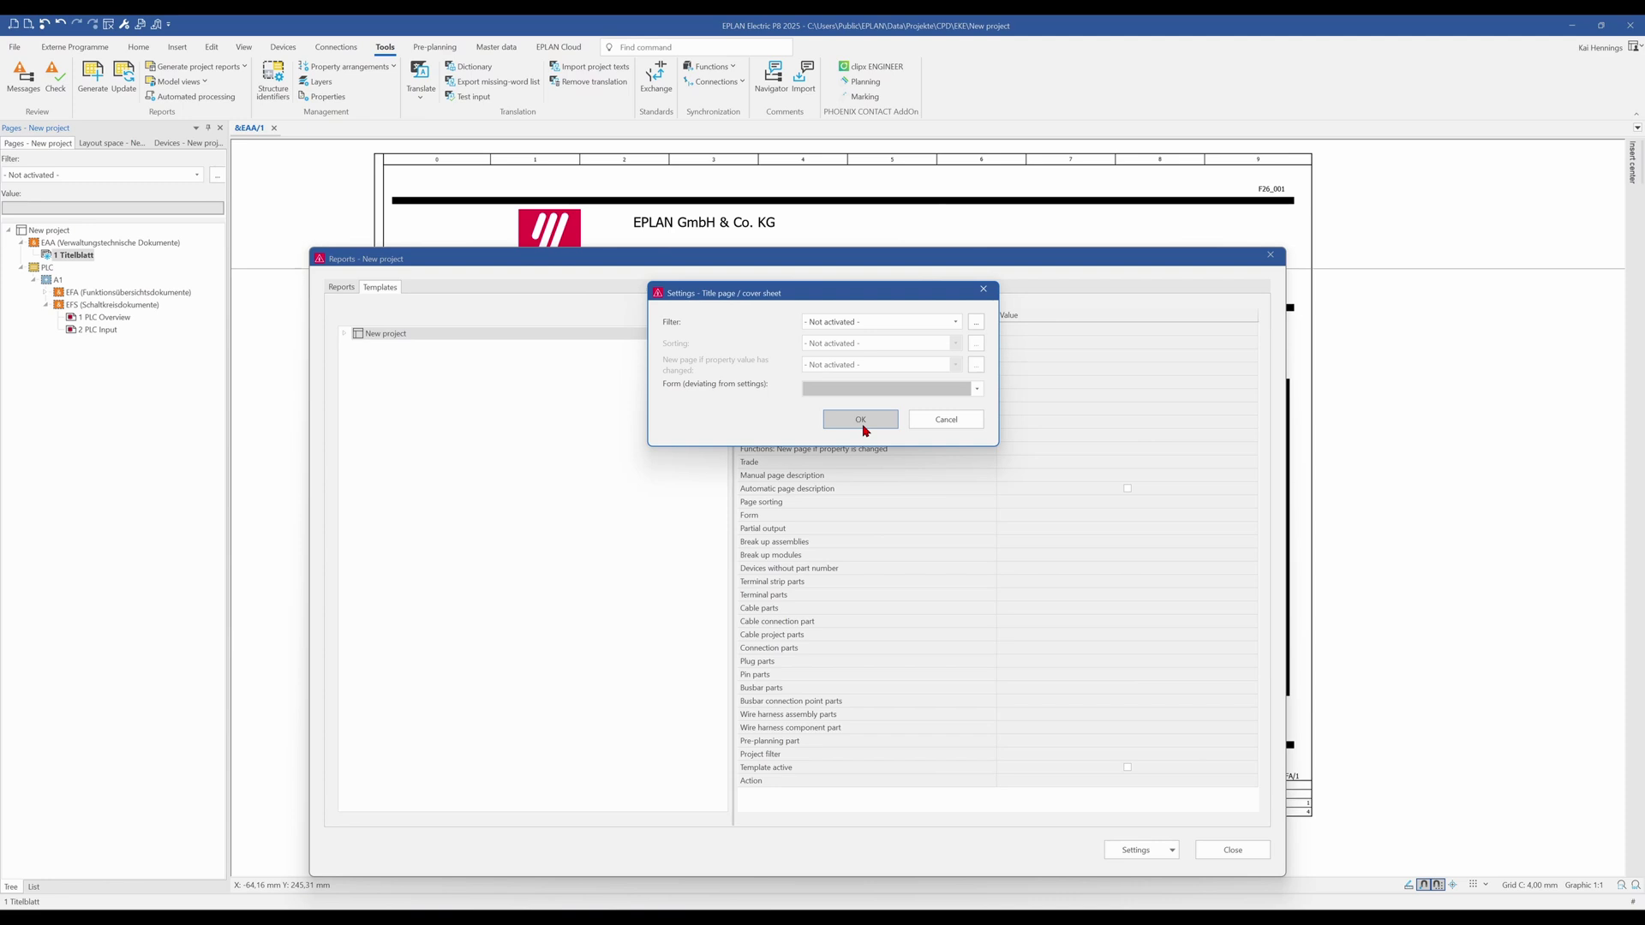
left_click(860, 420)
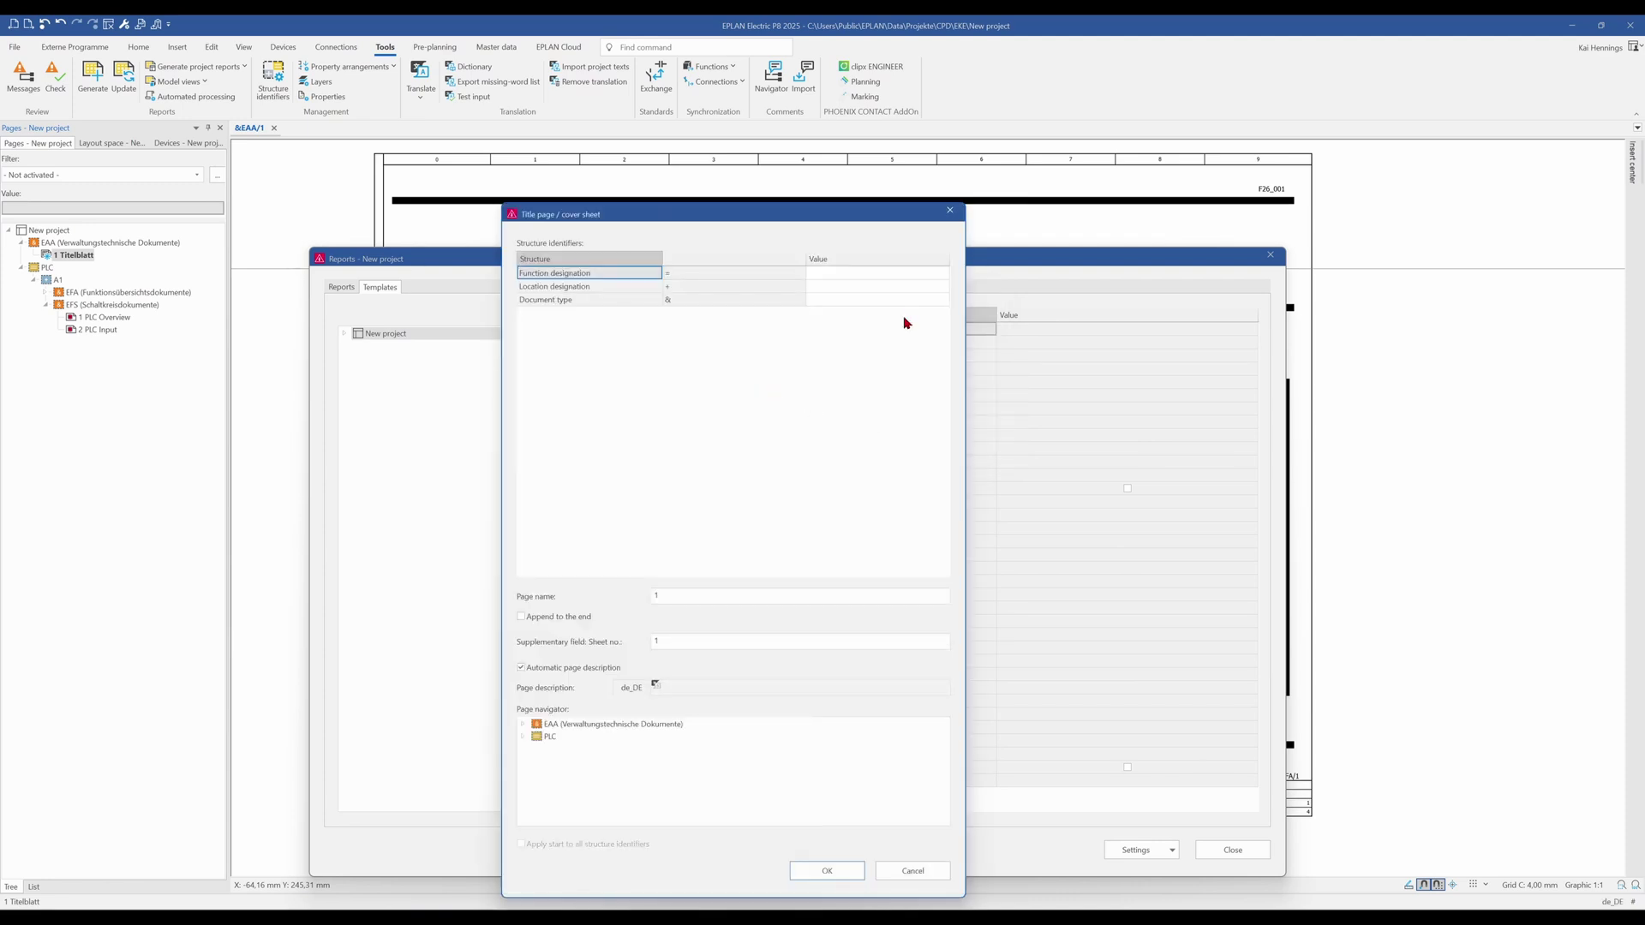
Set the document type to EAA and generate the cover sheet report.
left_click(942, 299)
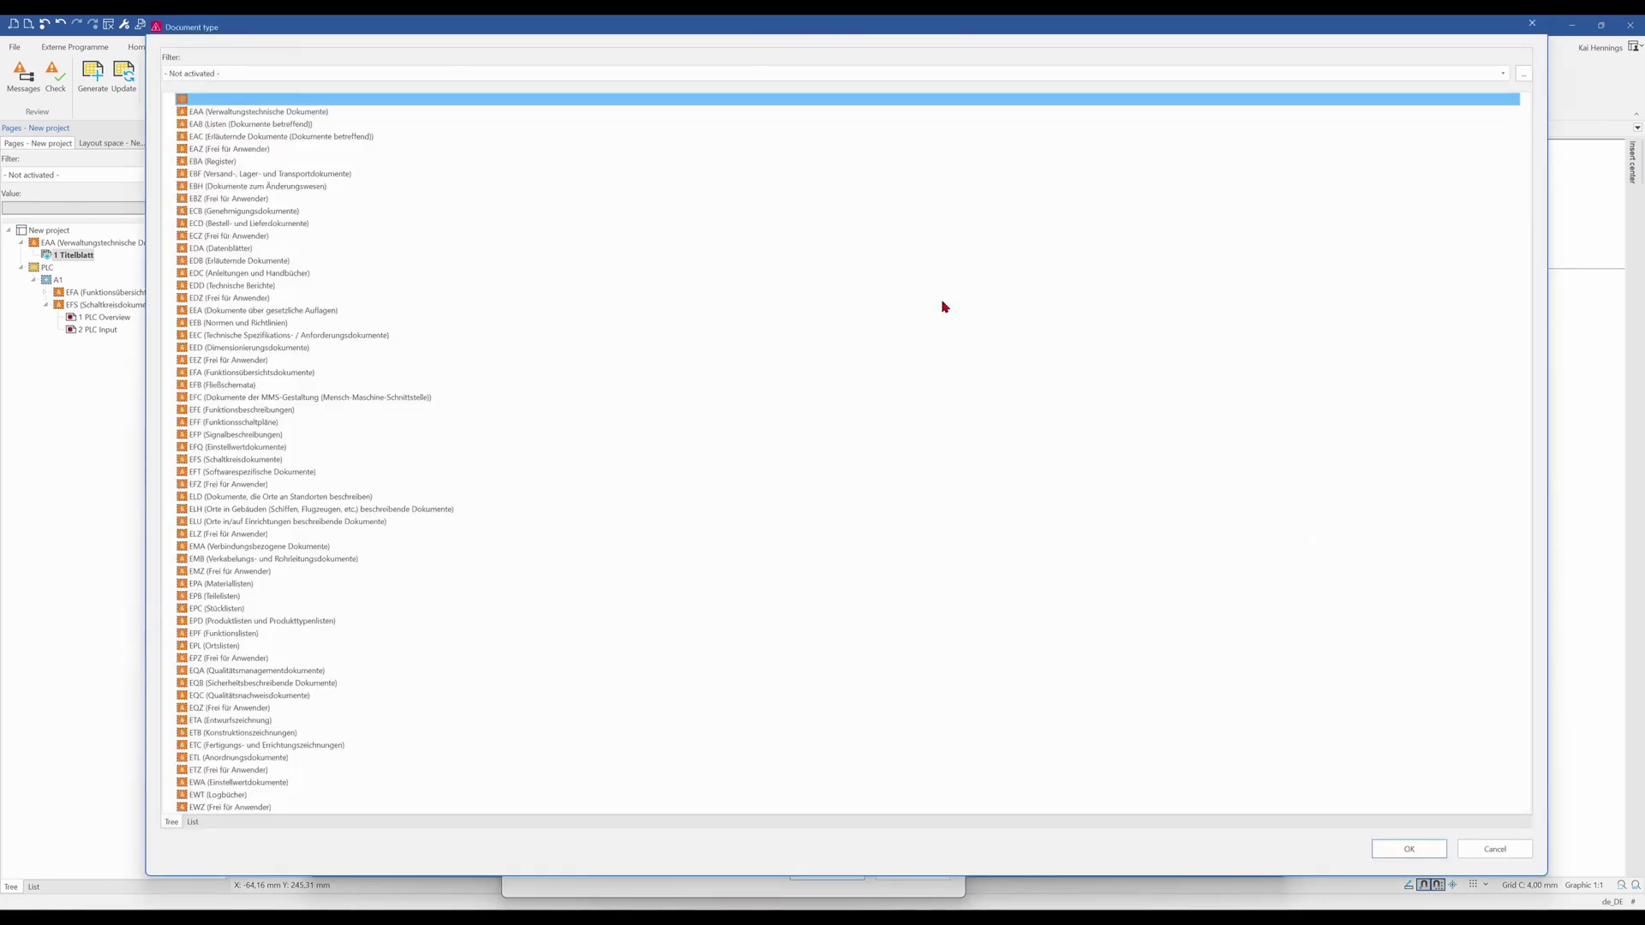
left_click(211, 112)
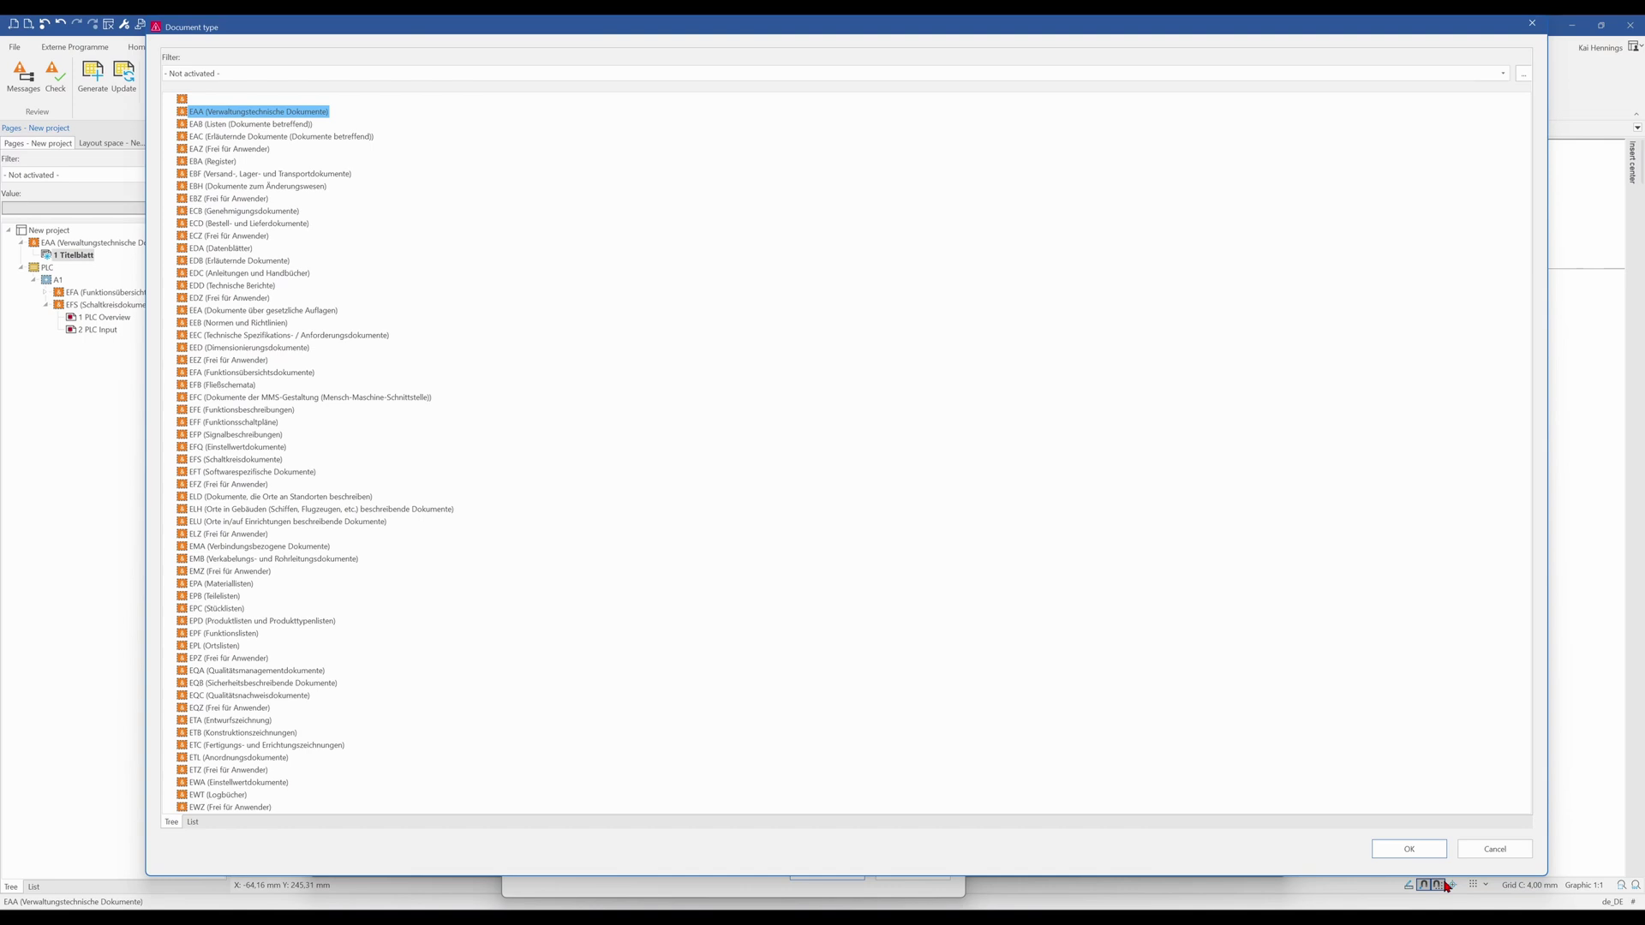
left_click(1408, 849)
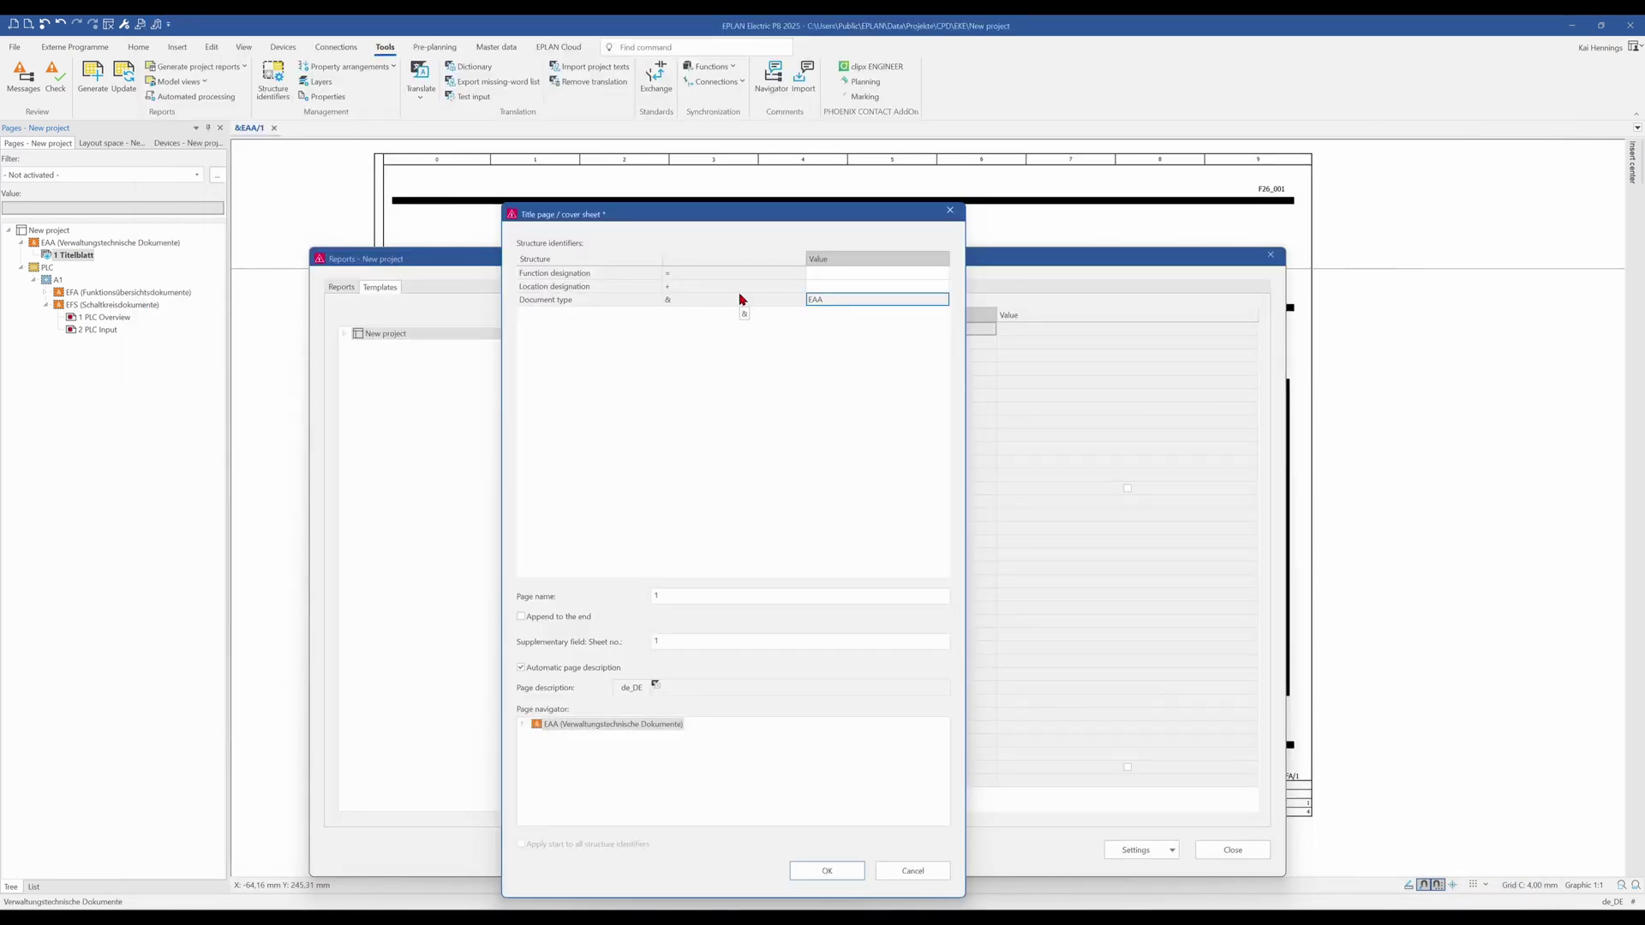
left_click(830, 874)
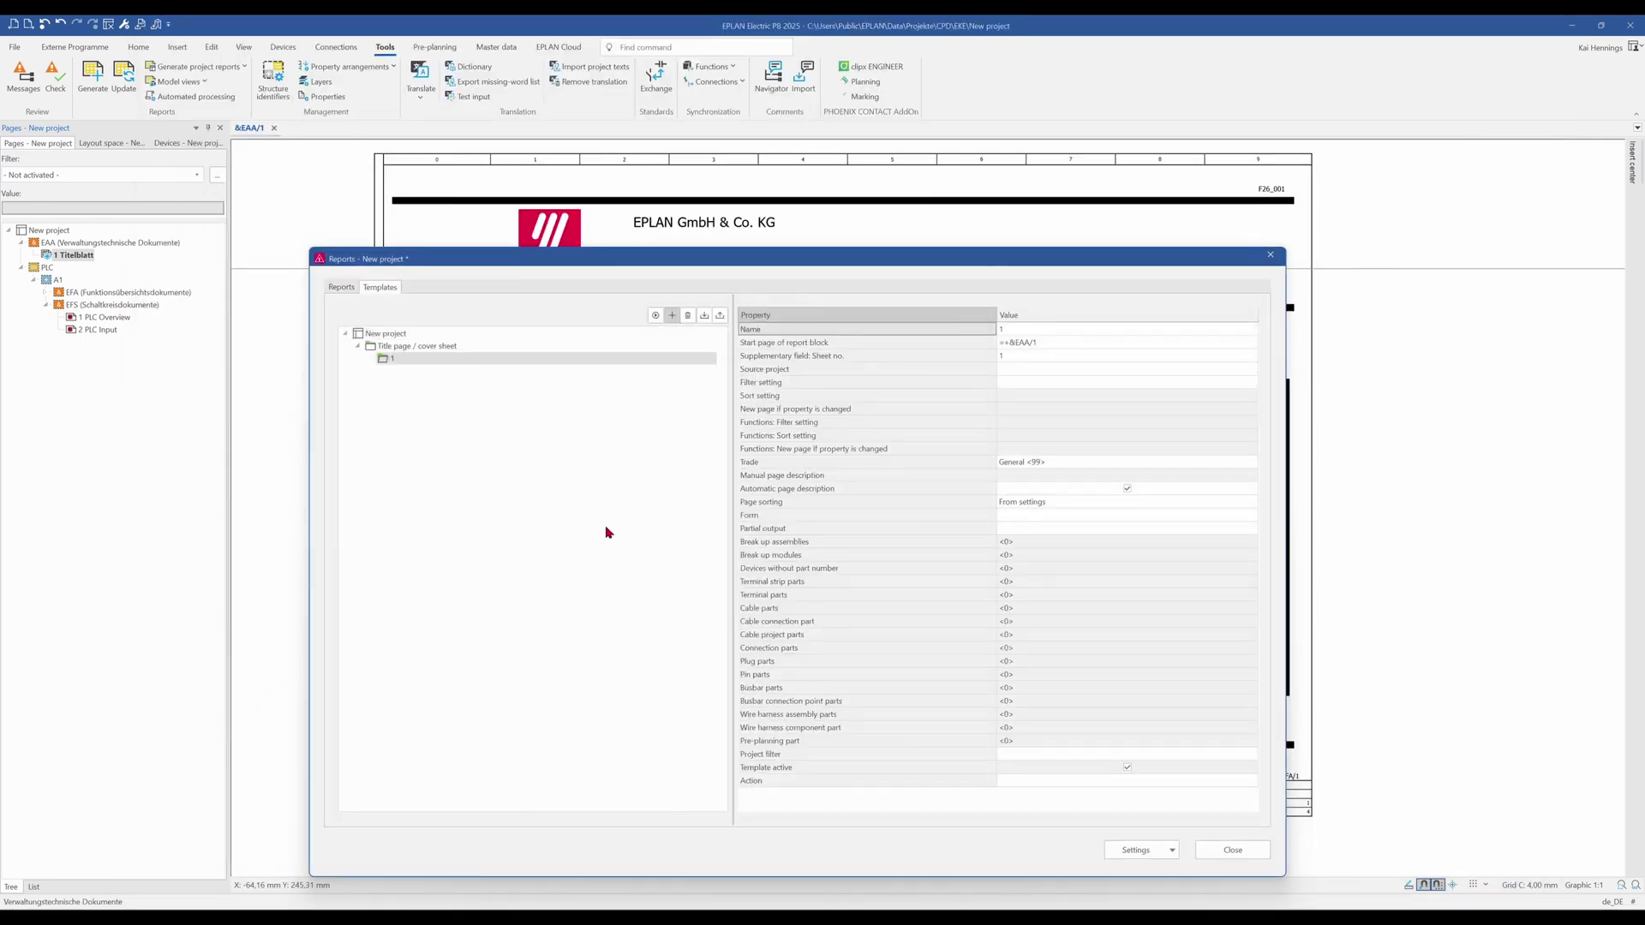
left_click(656, 316)
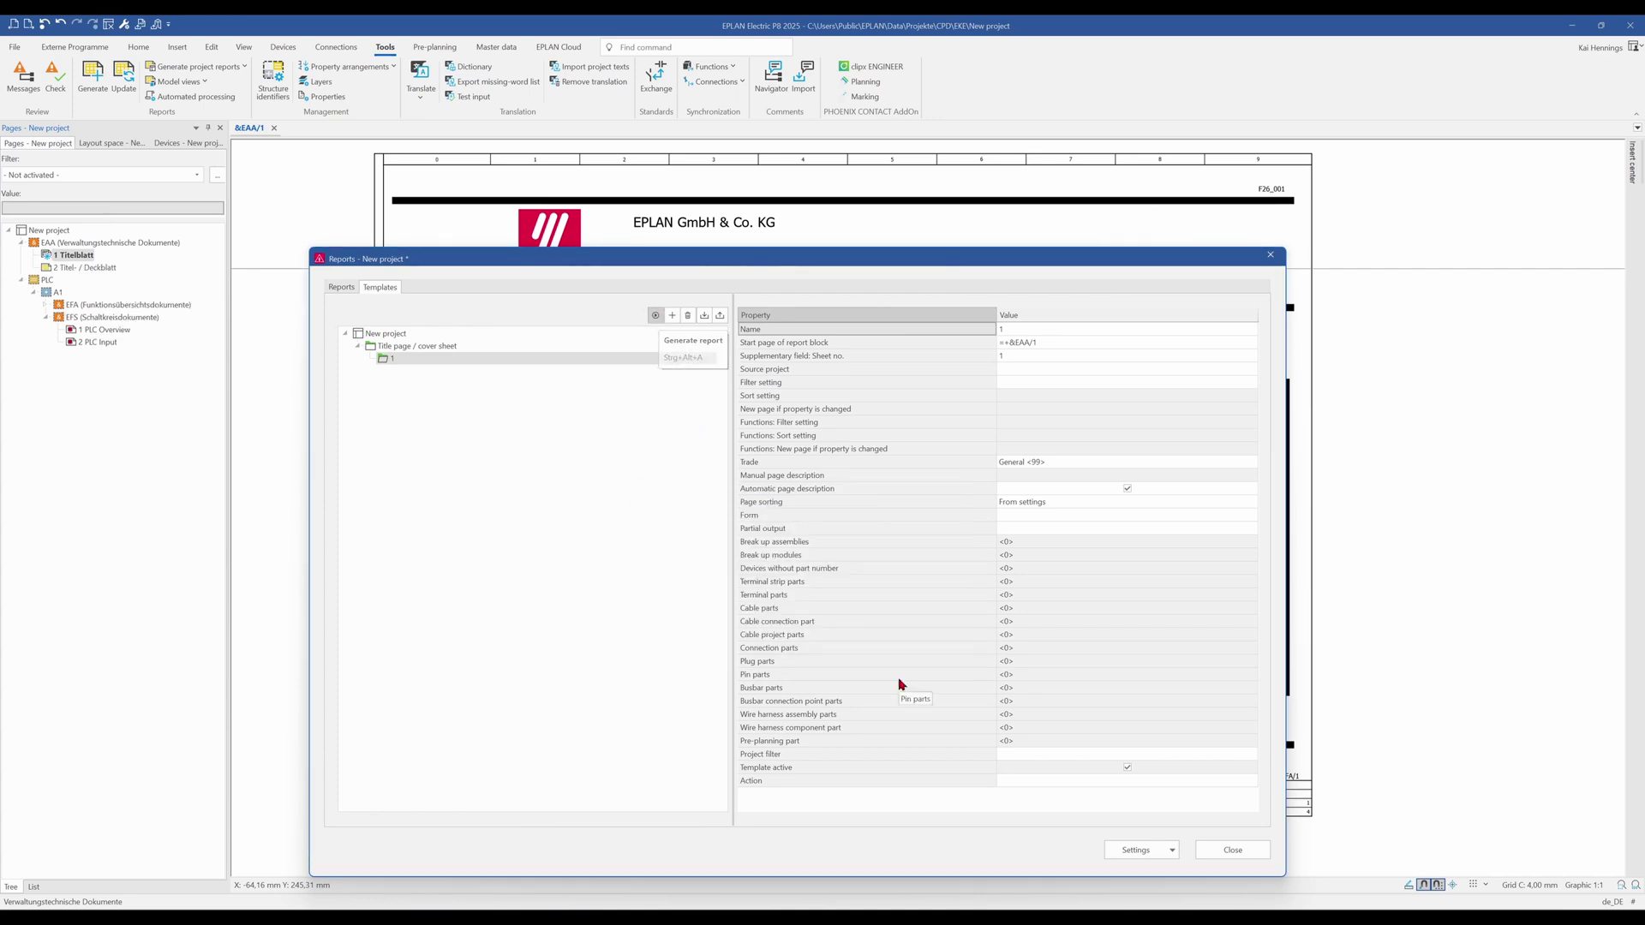
left_click(1233, 849)
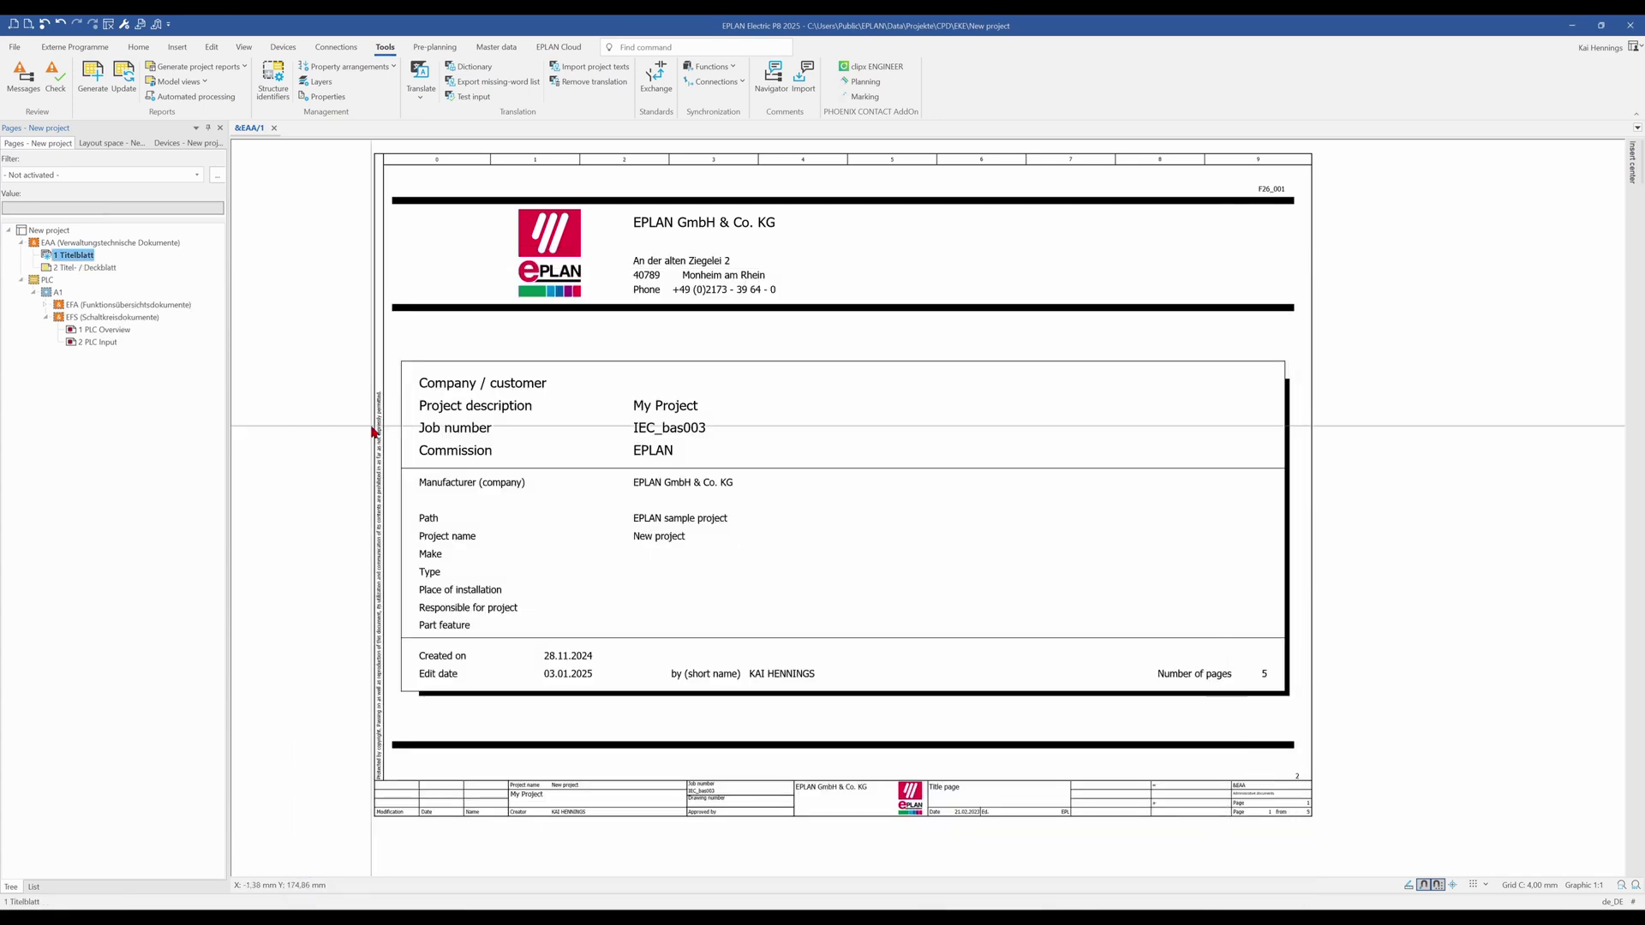
Delete the old page &EAA/1 Titelblatt and open page 2 Titel- / Deckblatt.
left_click(98, 268)
left_click(74, 255)
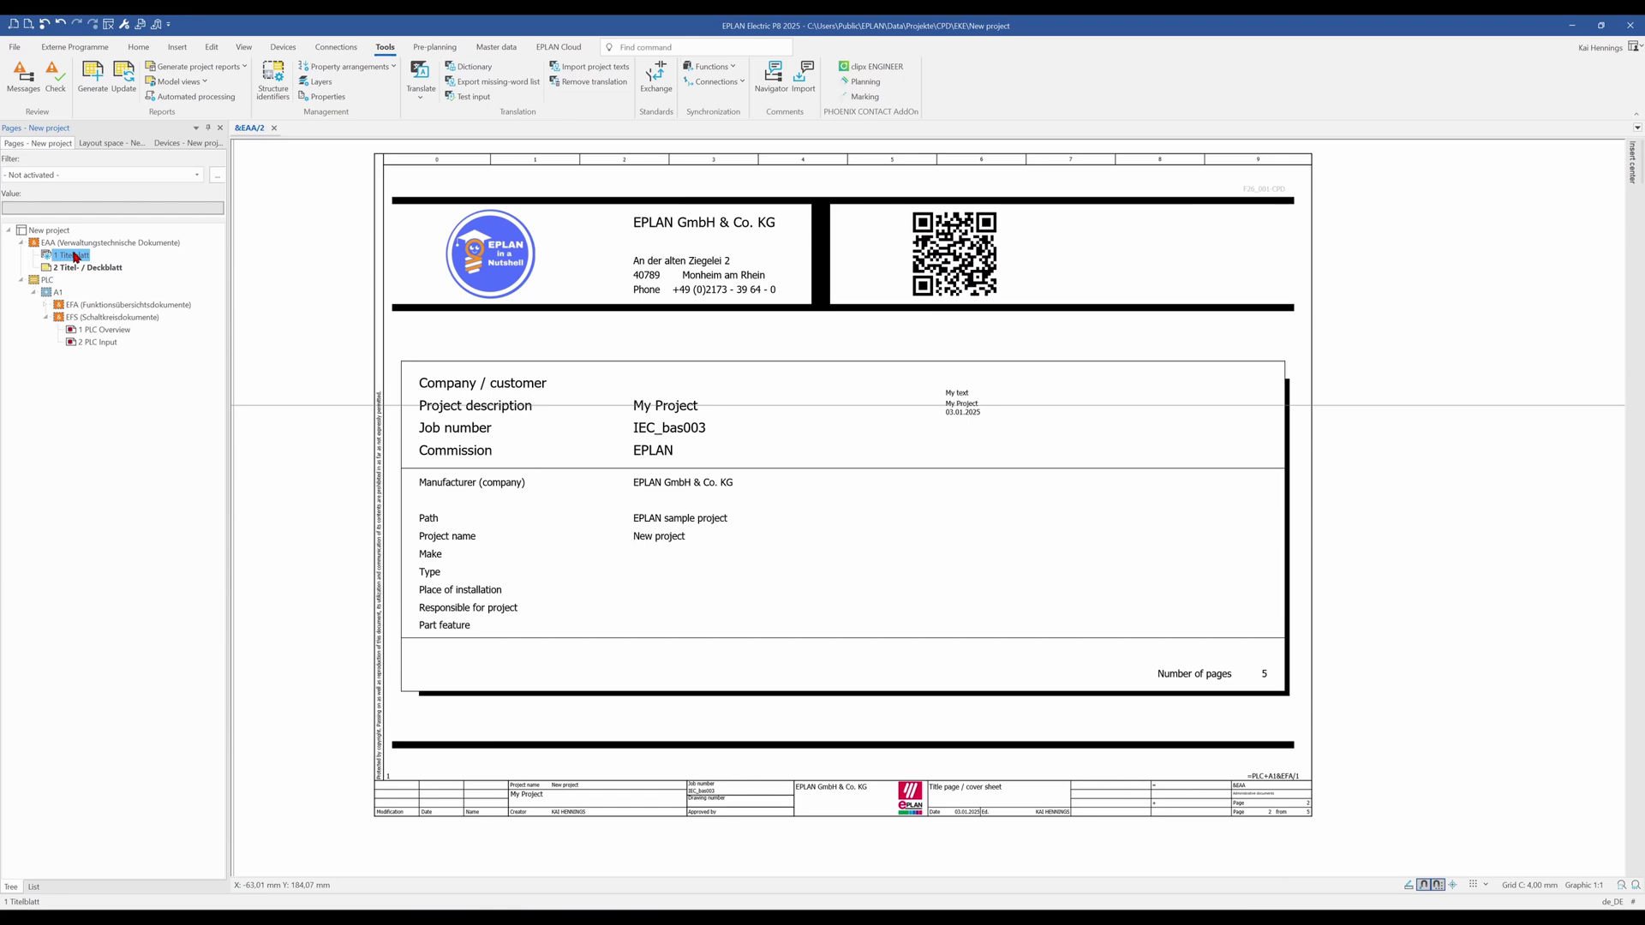
key("Delete")
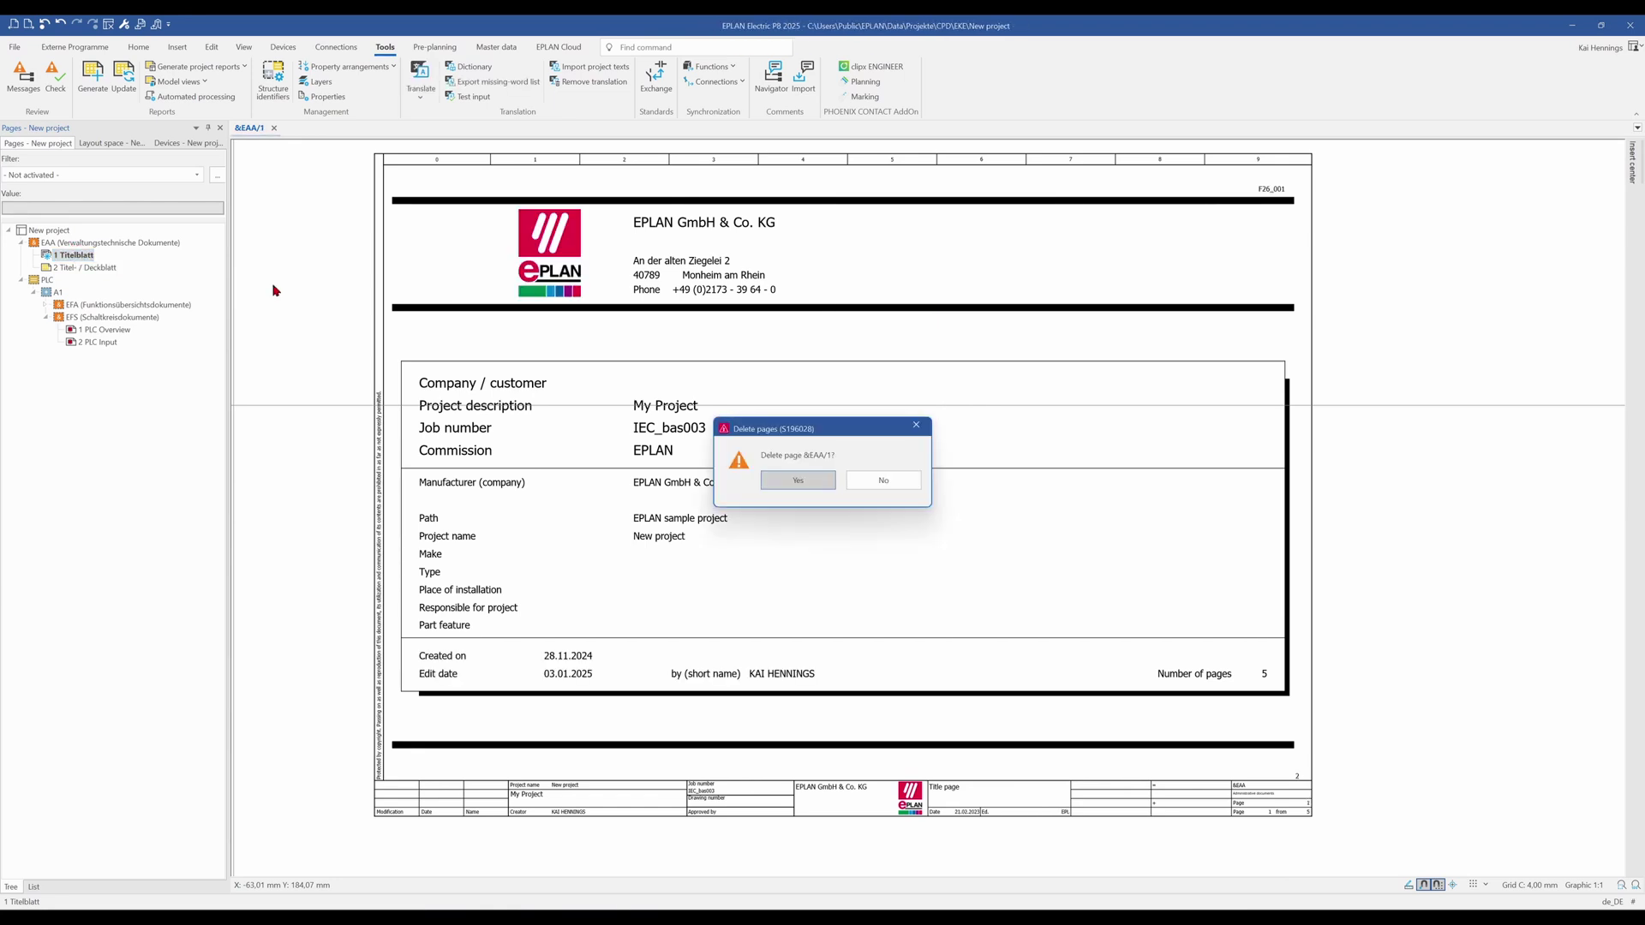
left_click(798, 480)
left_click(91, 254)
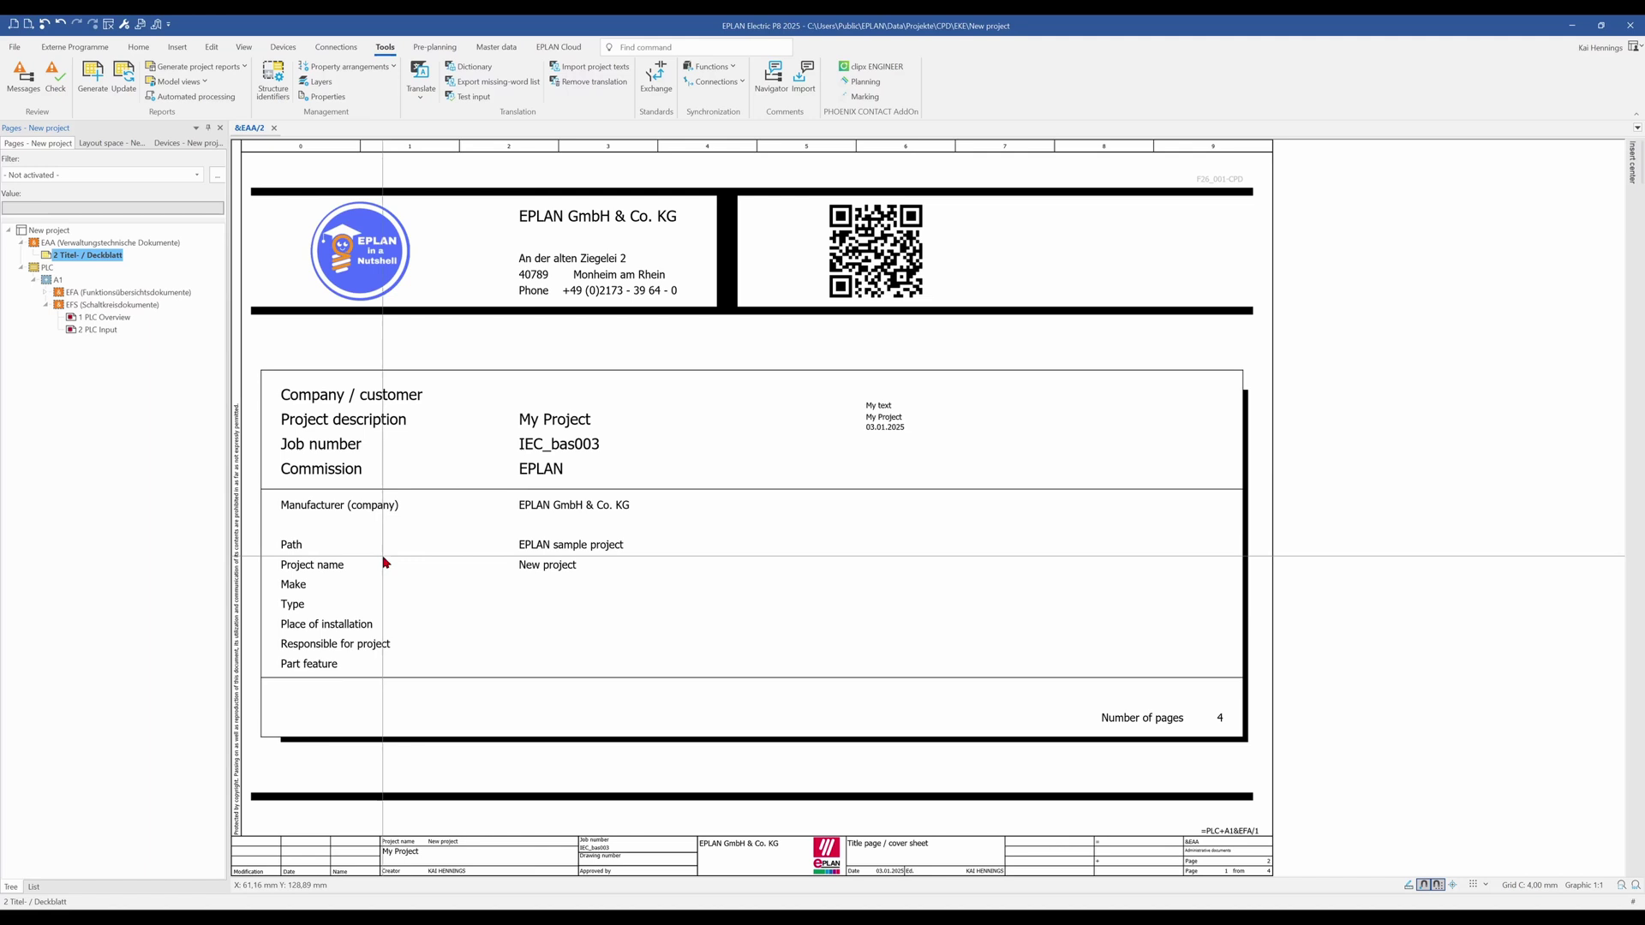
left_click(23, 46)
left_click(47, 258)
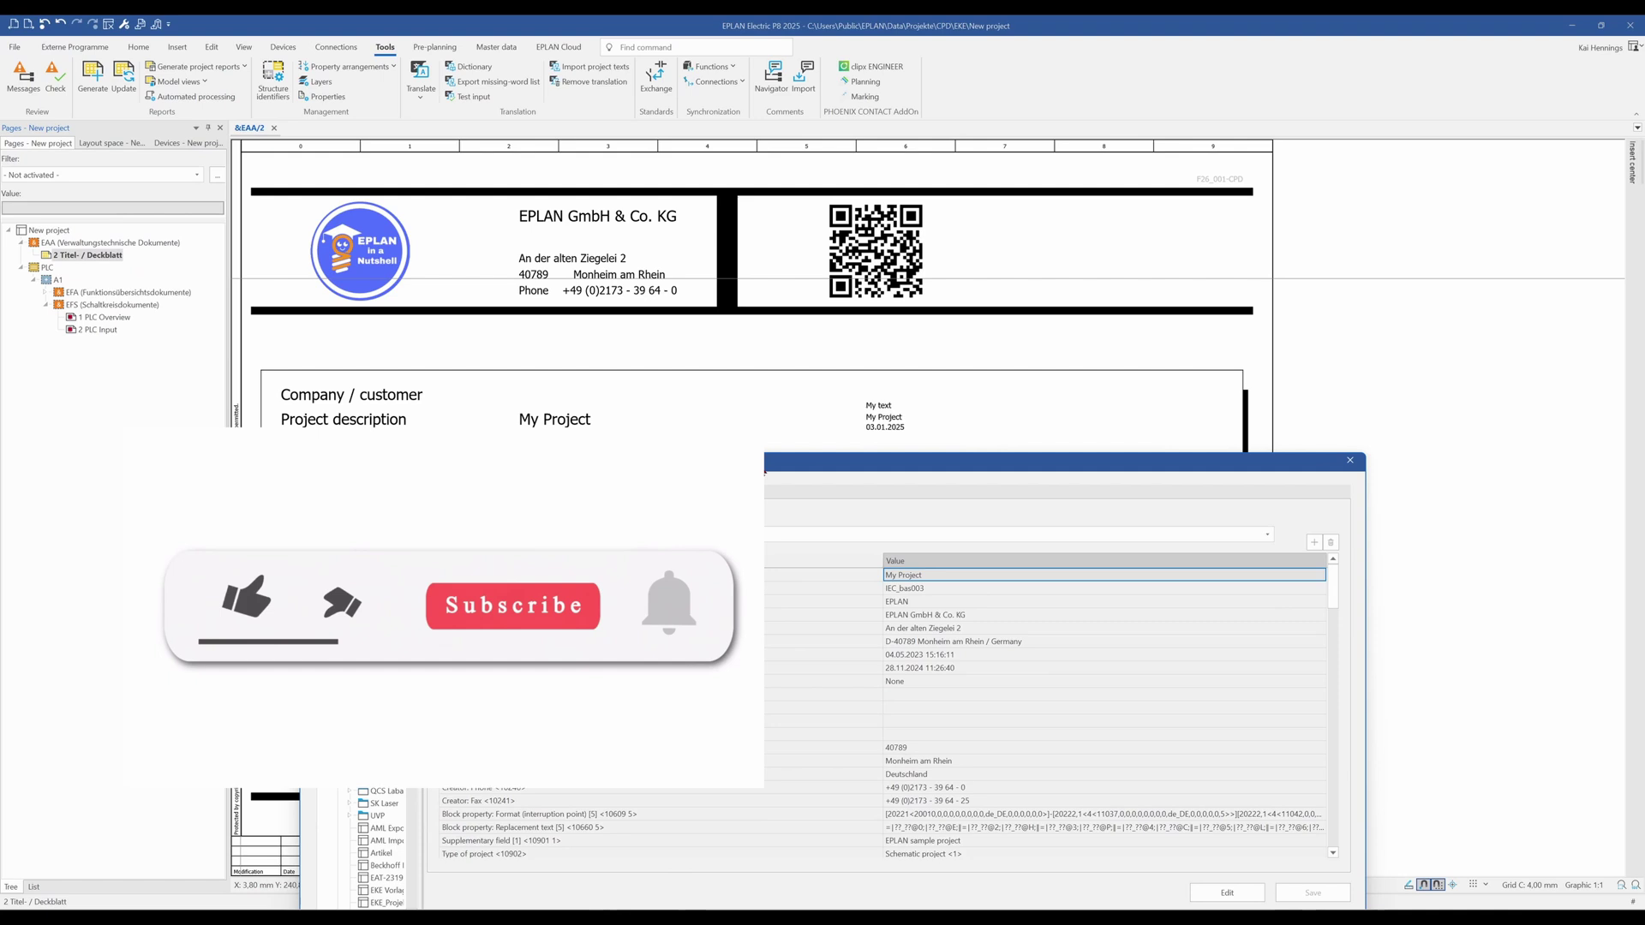
left_click_drag(828, 345, 843, 586)
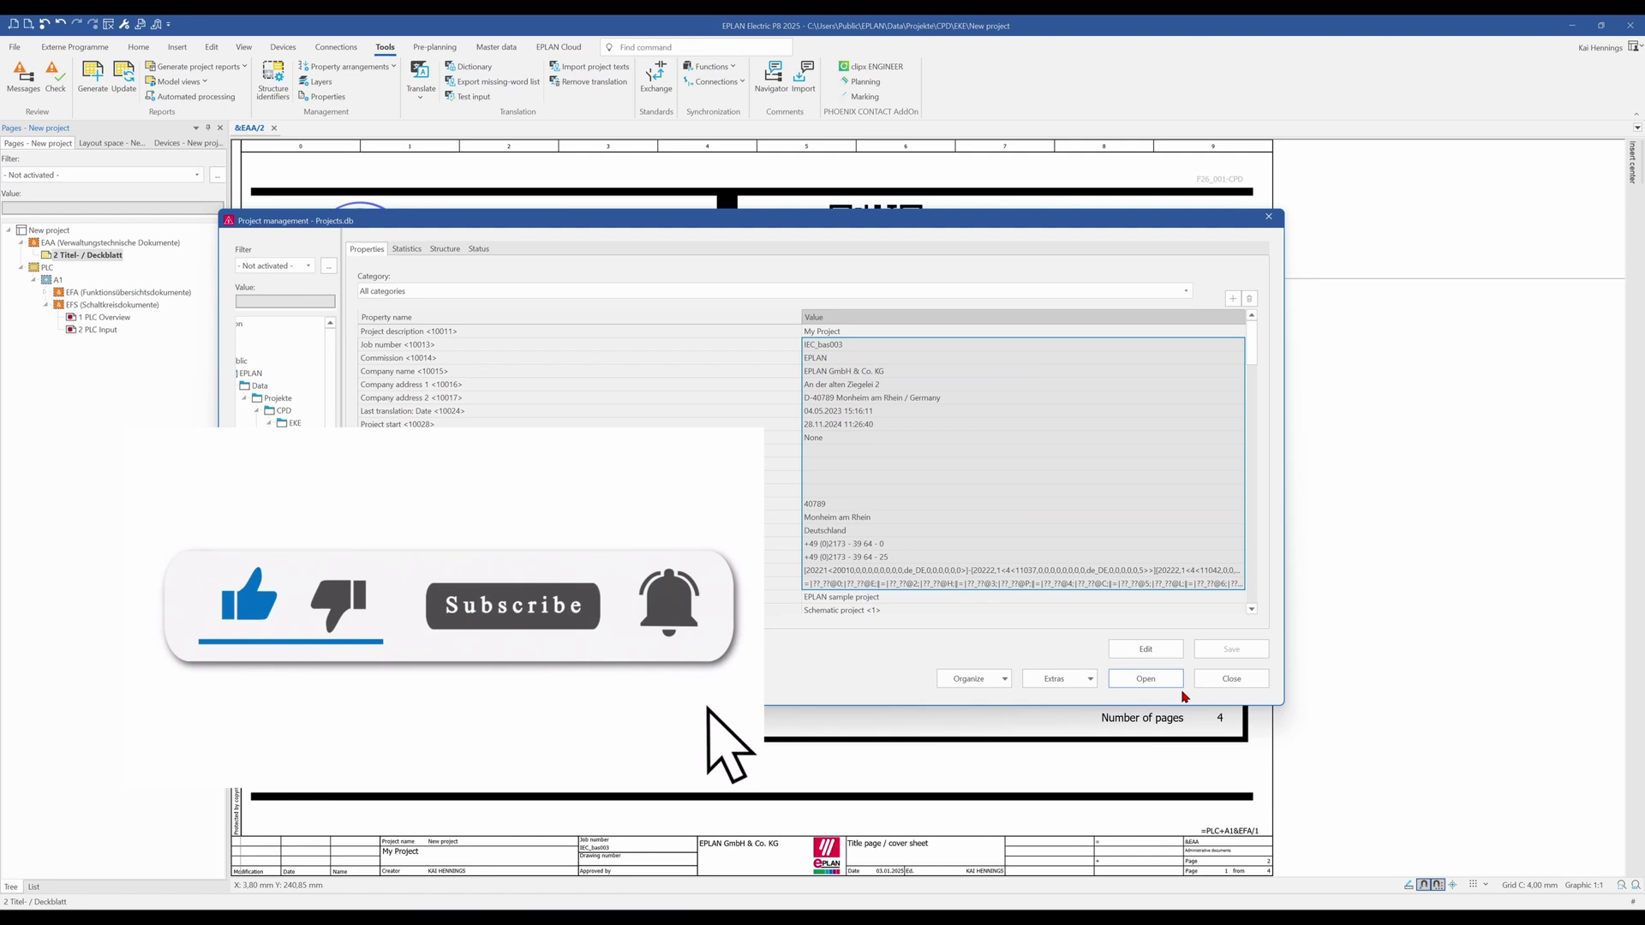
left_click(1226, 681)
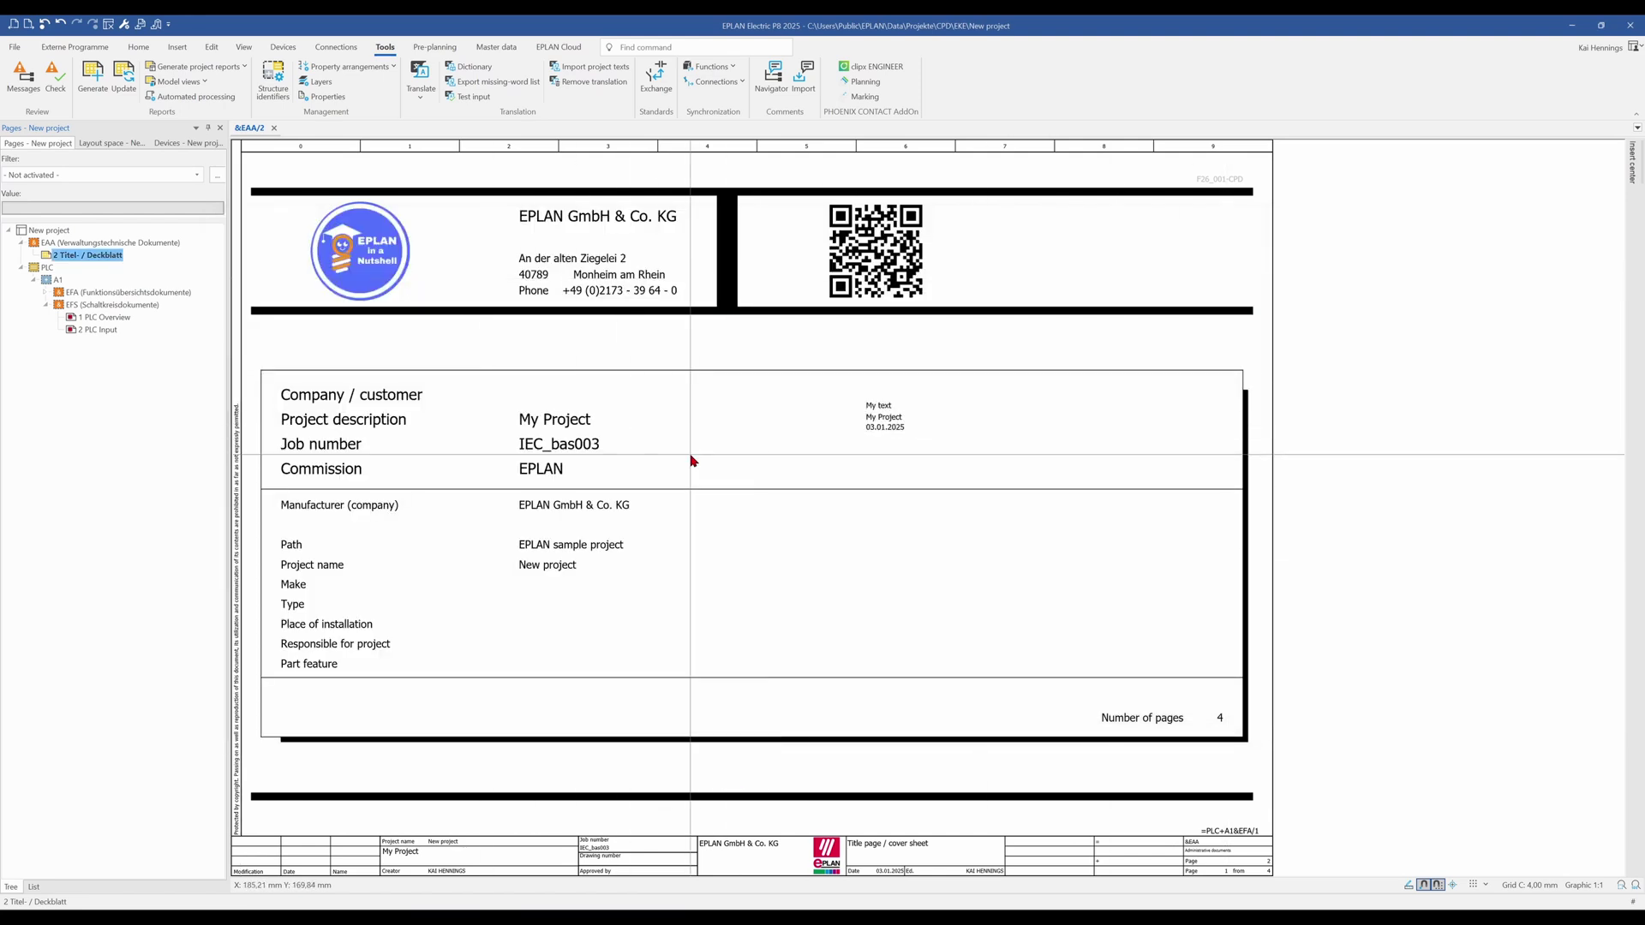